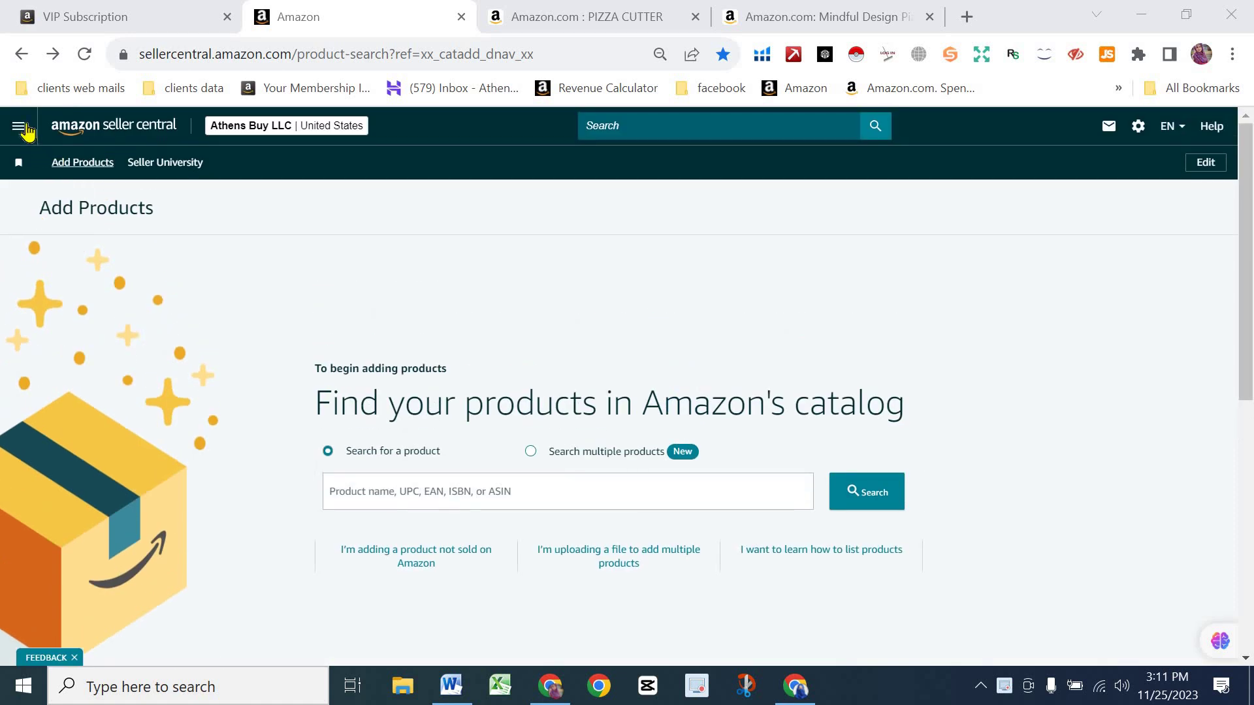
Step: Open the Add Products page from the Catalog section and look over its options for adding products
click(22, 126)
mouse_move(56, 187)
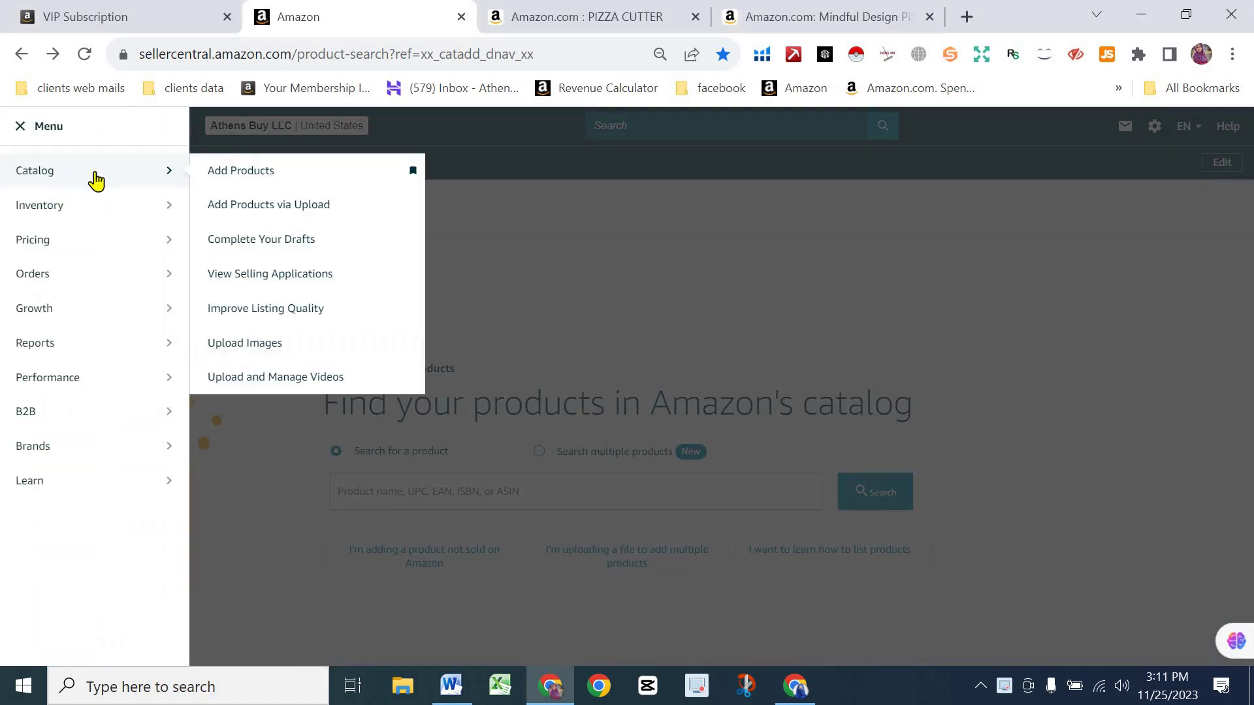
click(400, 187)
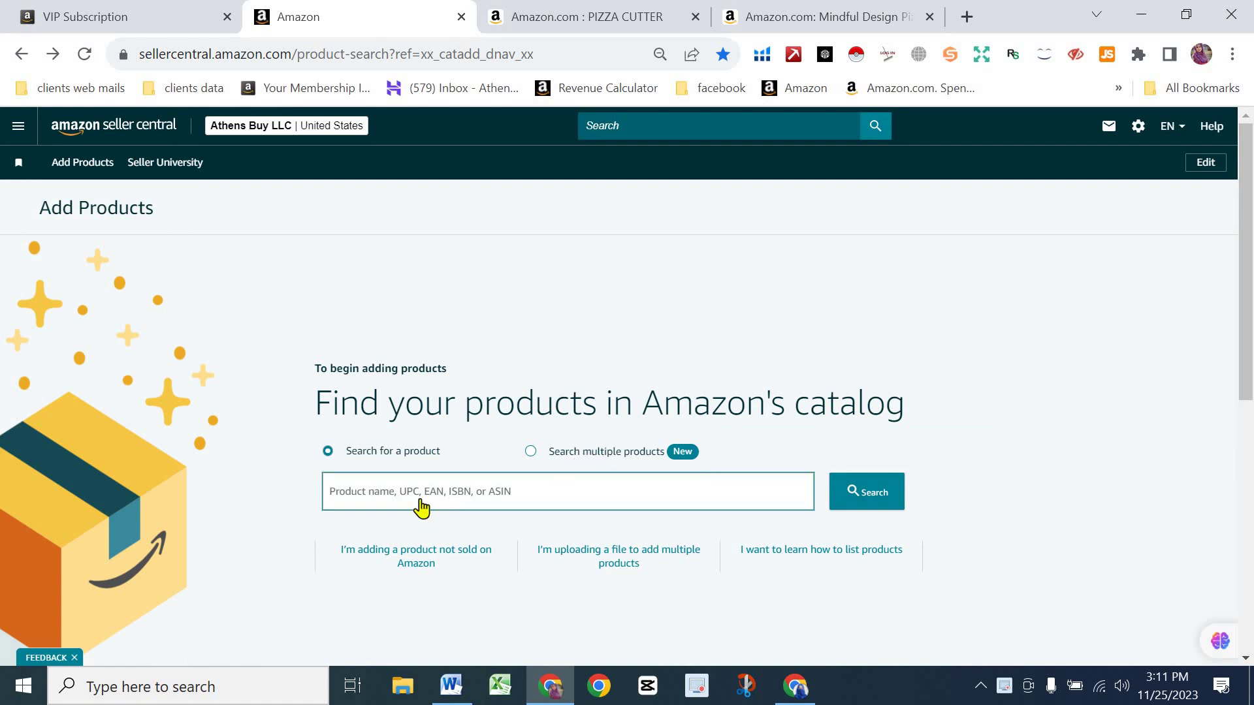
scroll(420, 503, down, 5)
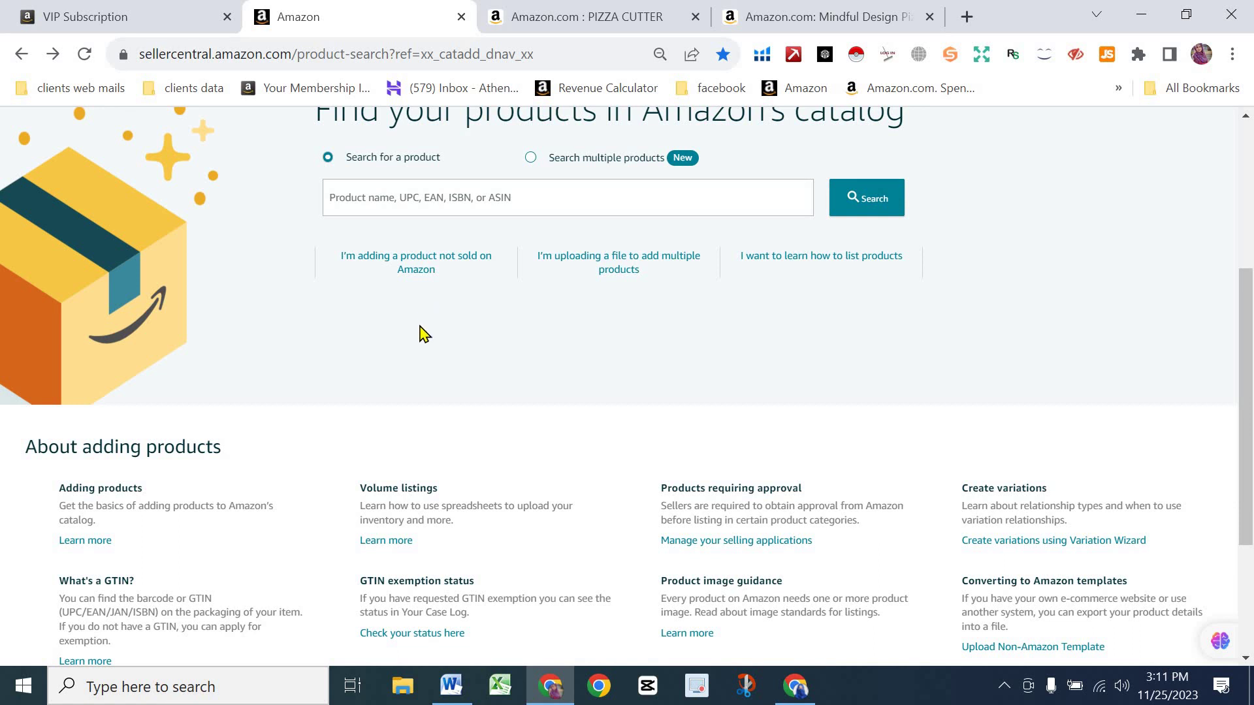
Step: Look through the Amazon search results for pizza cutters to see existing product listings
click(646, 17)
scroll(309, 463, down, 5)
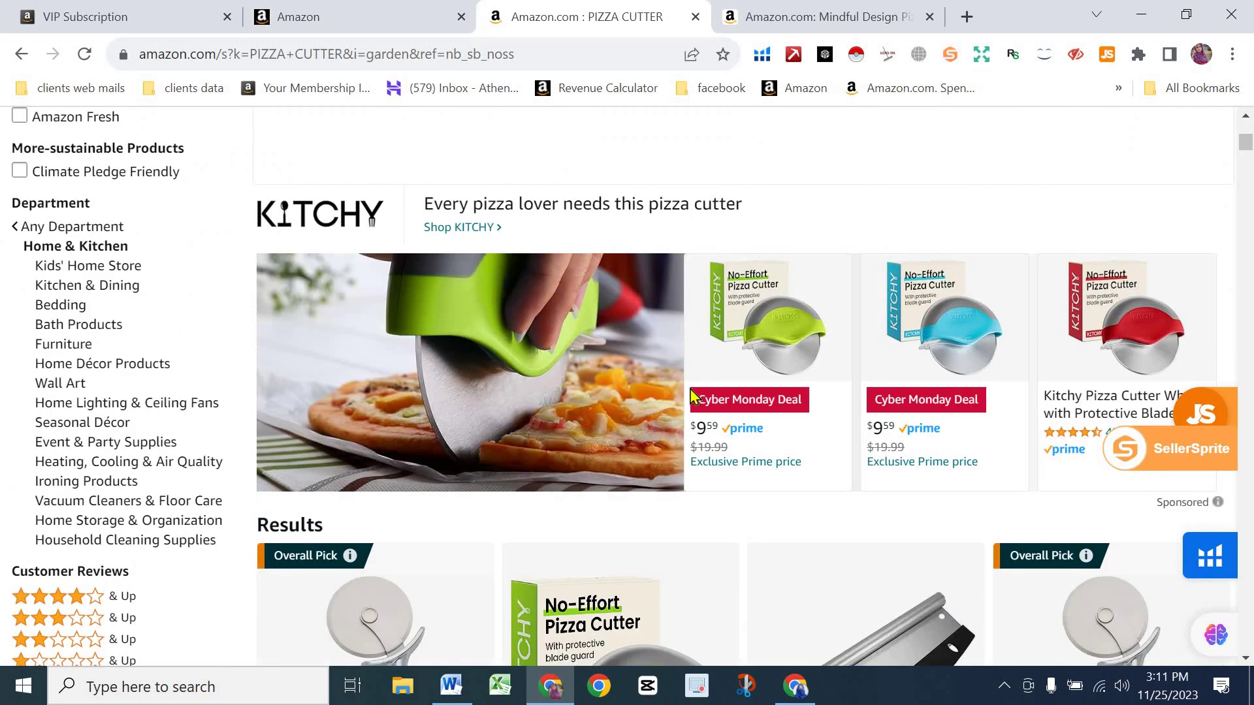
scroll(474, 484, down, 10)
scroll(587, 287, up, 3)
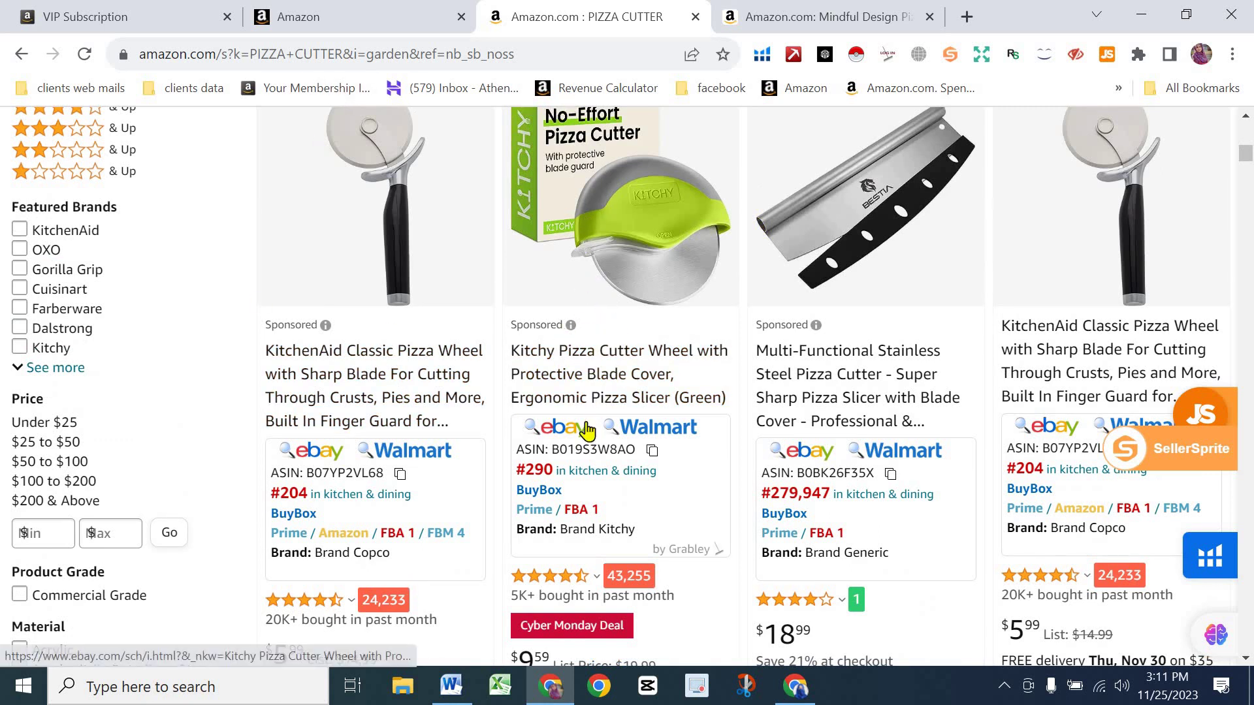
Step: Start a Seller Central listing for a product not sold on Amazon and expand the Generate Listing Content section
click(392, 17)
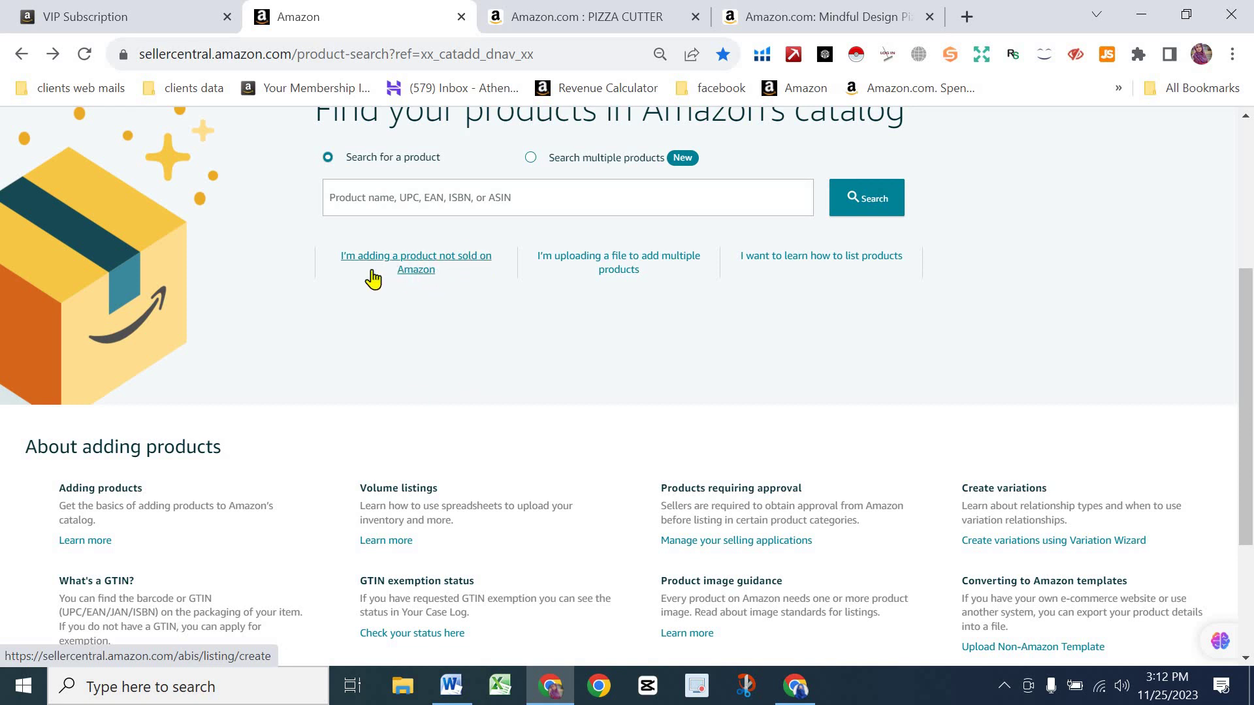
click(408, 270)
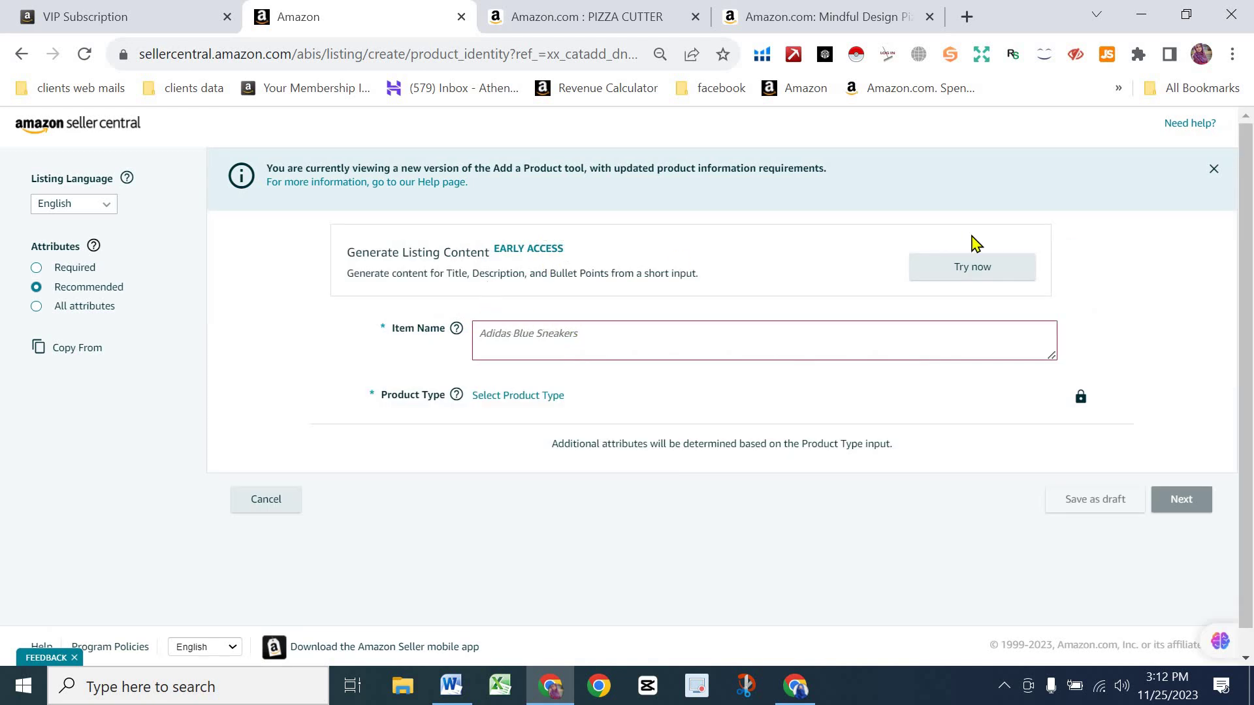
click(977, 268)
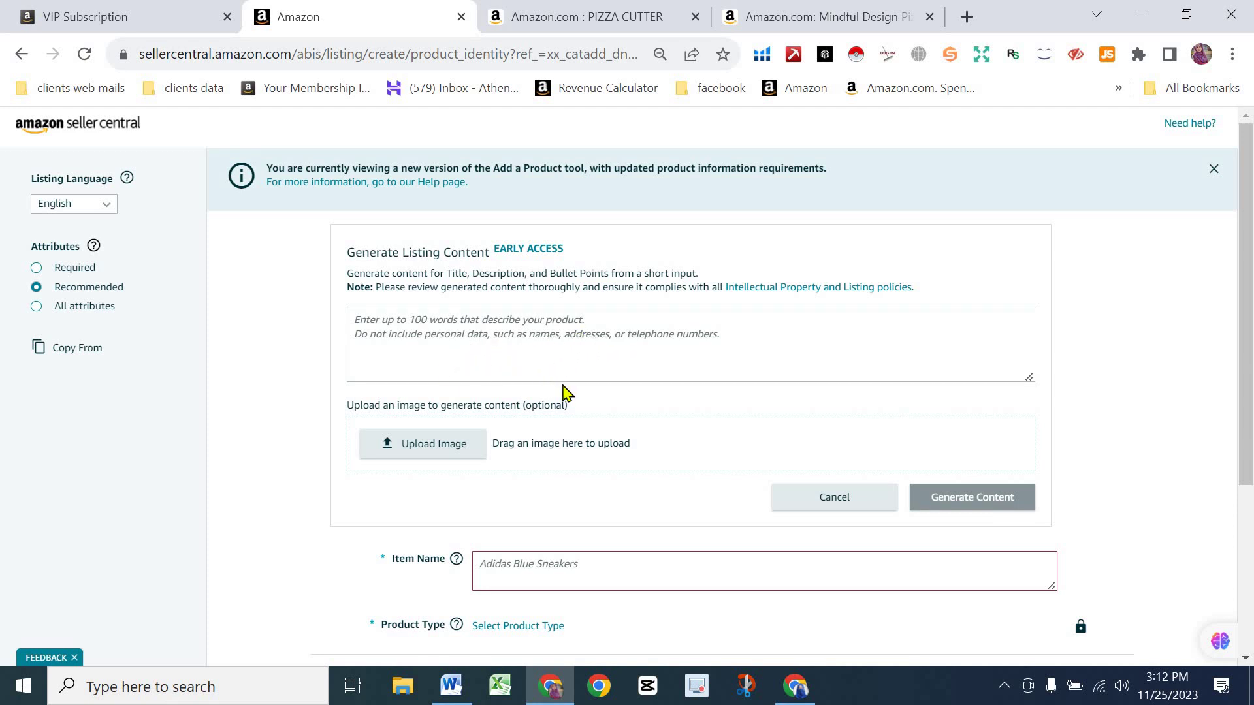
Step: Copy "Pizza Cutter Wheel with Protective Blade Cover, Easy to Clean and Dishwasher Safe Handheld Pizza Slicer" from the Word document into Item Name
scroll(563, 391, down, 3)
click(476, 384)
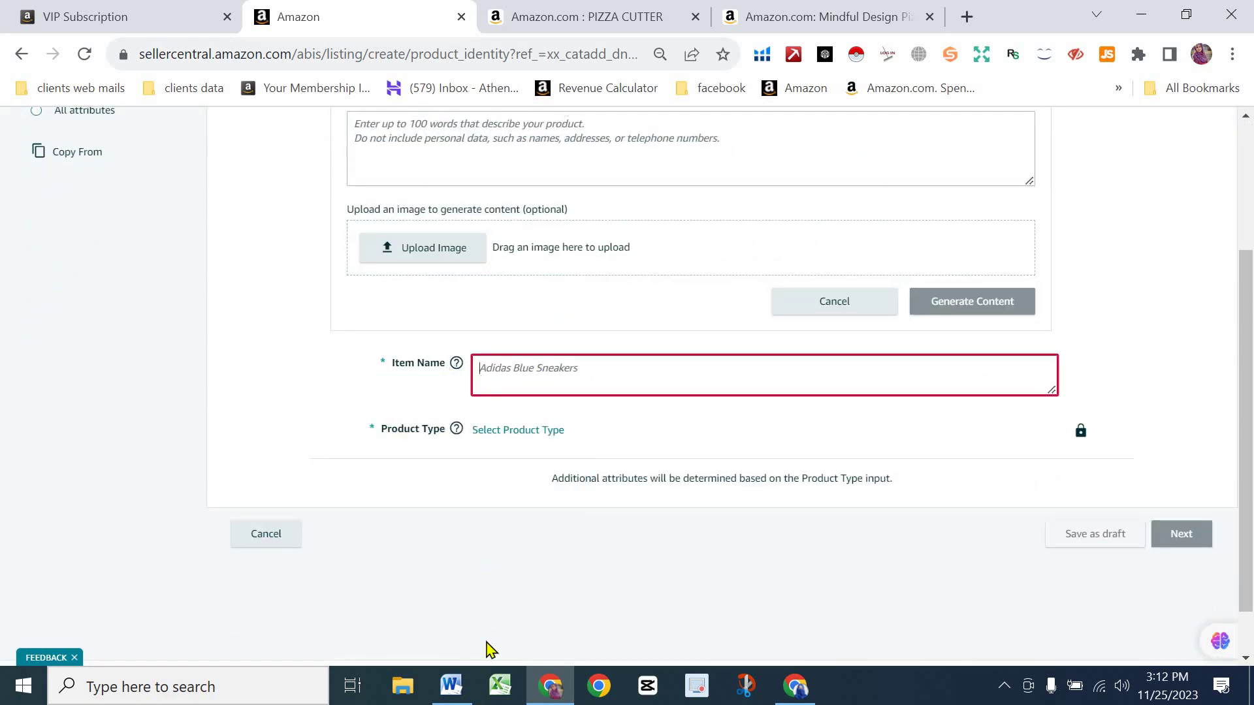
click(449, 697)
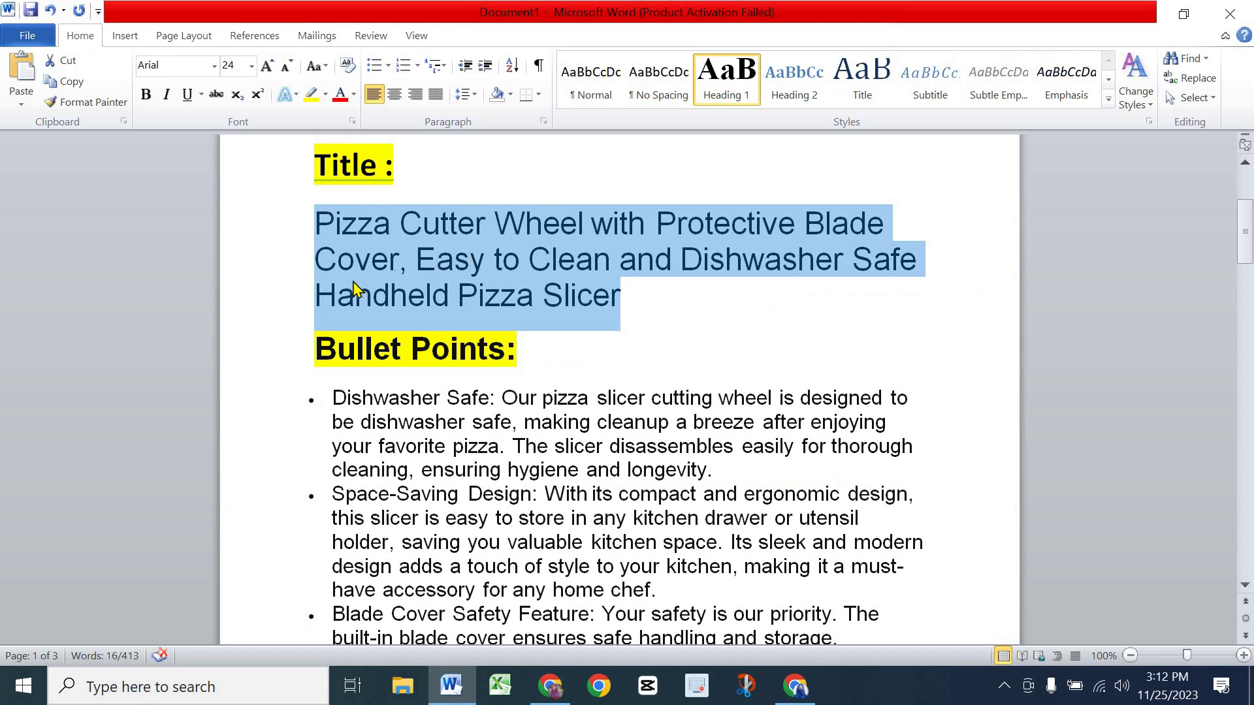
right_click(443, 264)
click(481, 291)
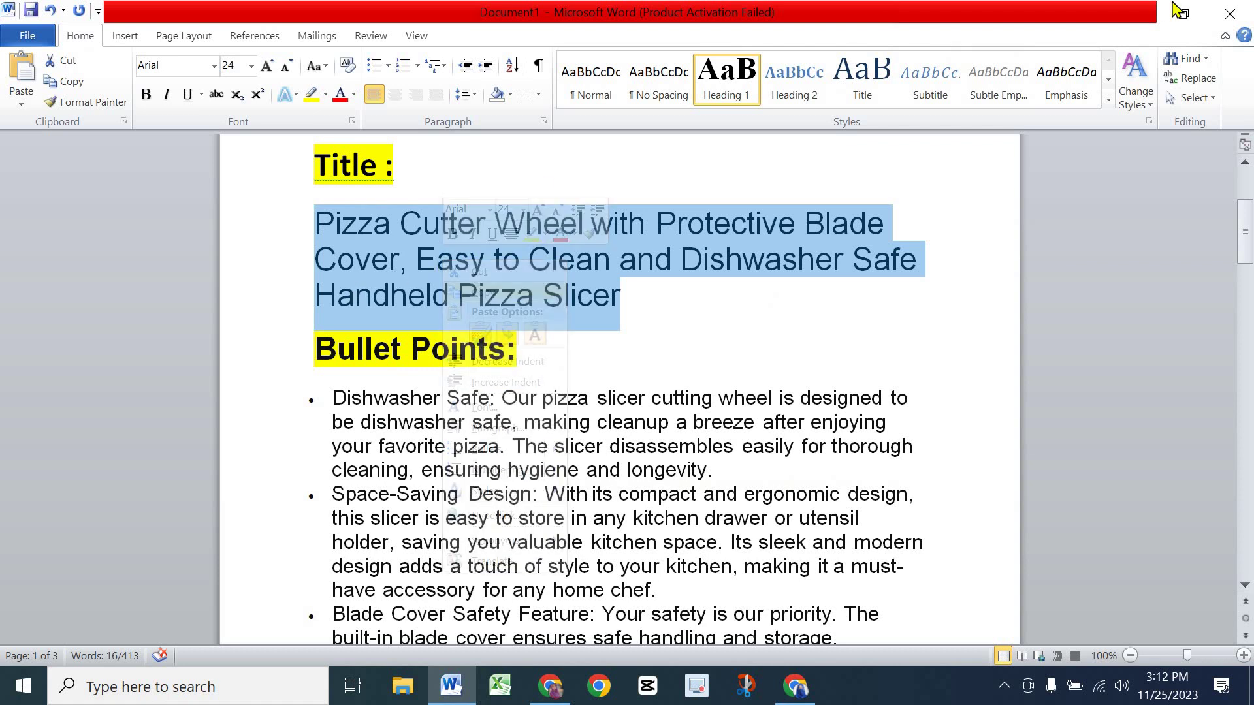
click(1145, 18)
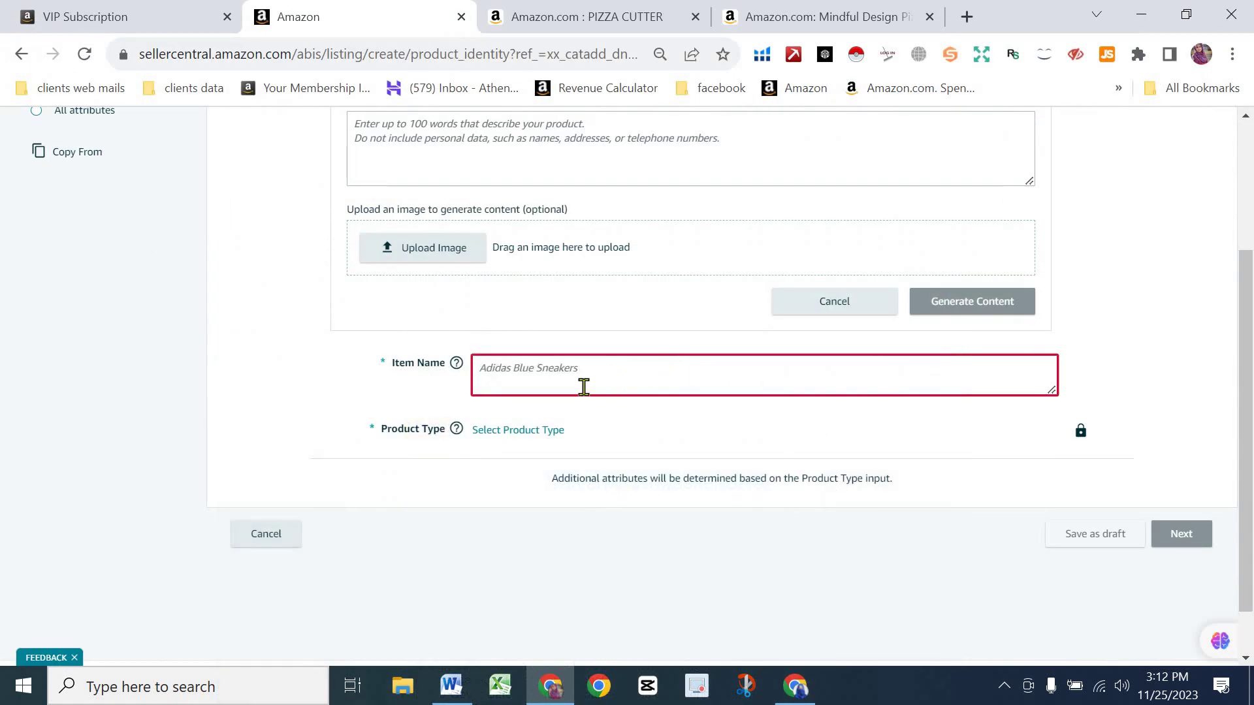
right_click(582, 385)
click(683, 224)
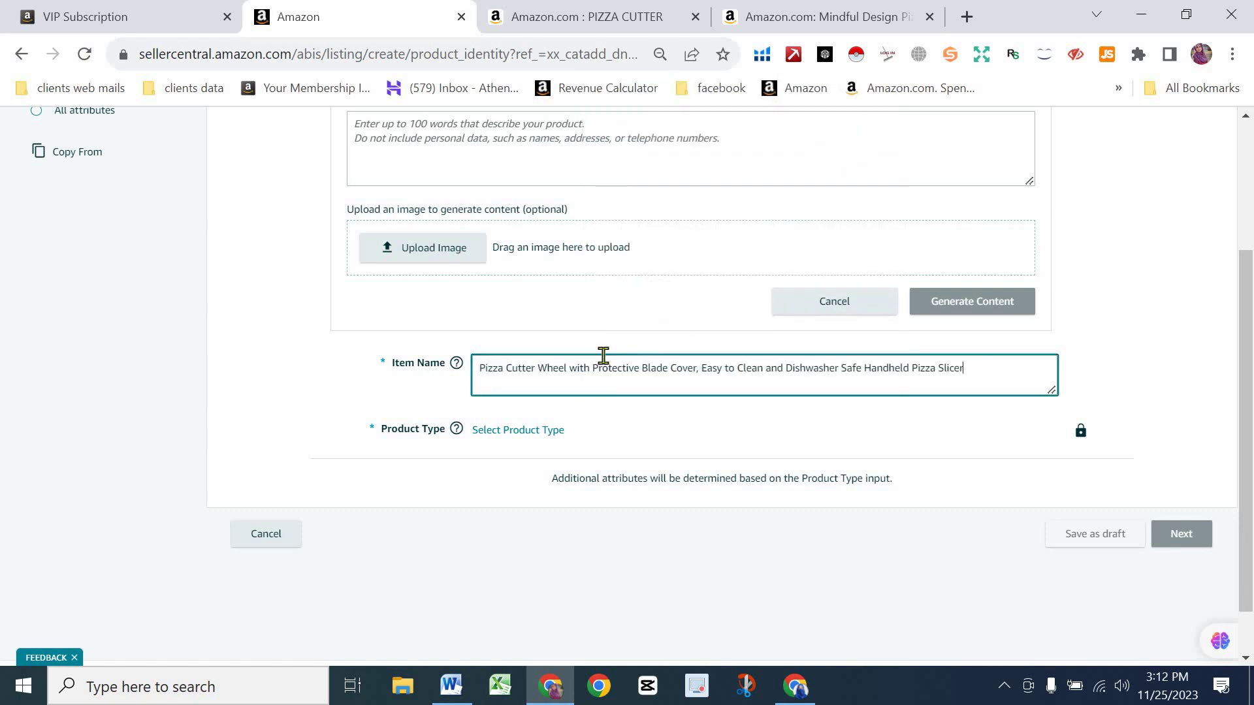
Step: Open the product type selection for the listing and choose the Home & Kitchen category
scroll(531, 377, down, 1)
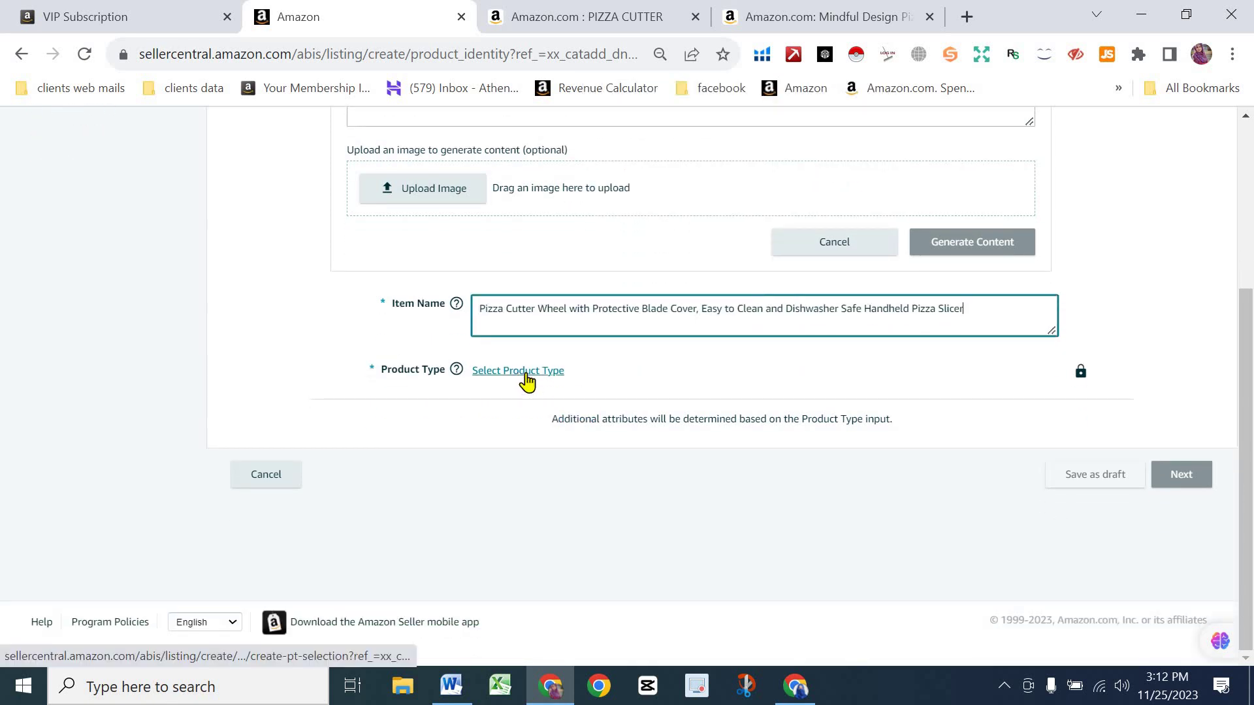
click(525, 373)
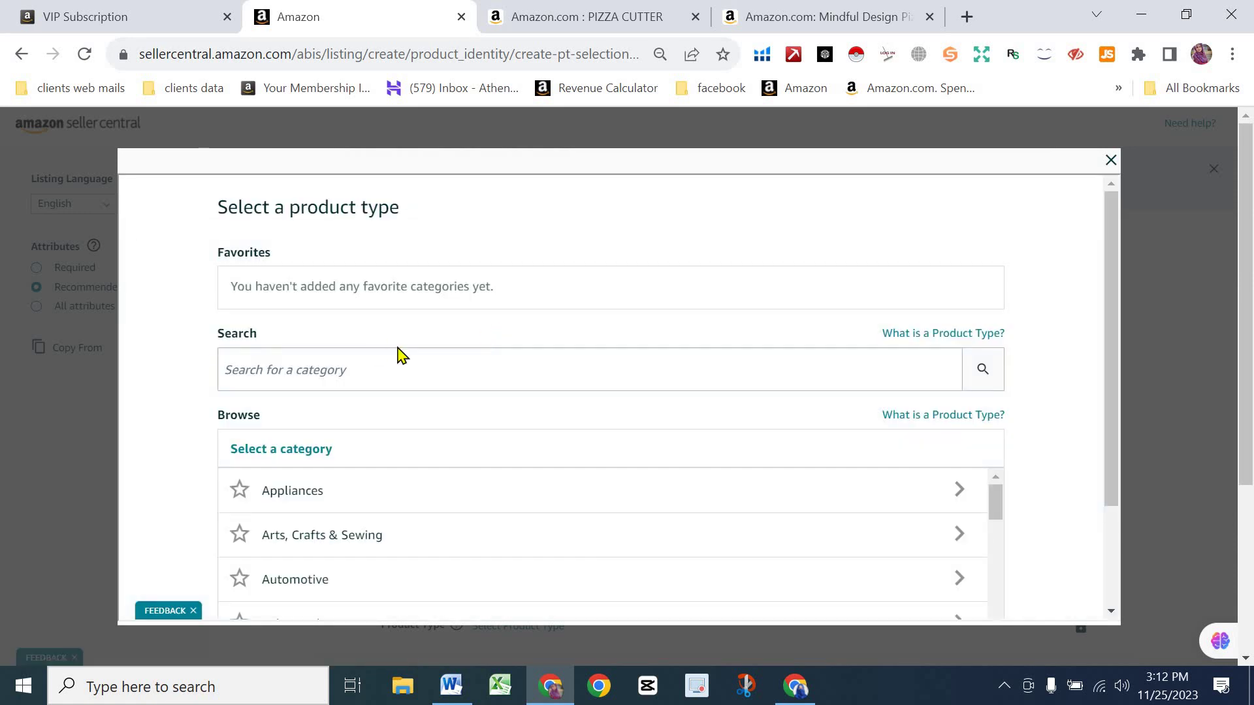
click(355, 377)
scroll(409, 418, down, 2)
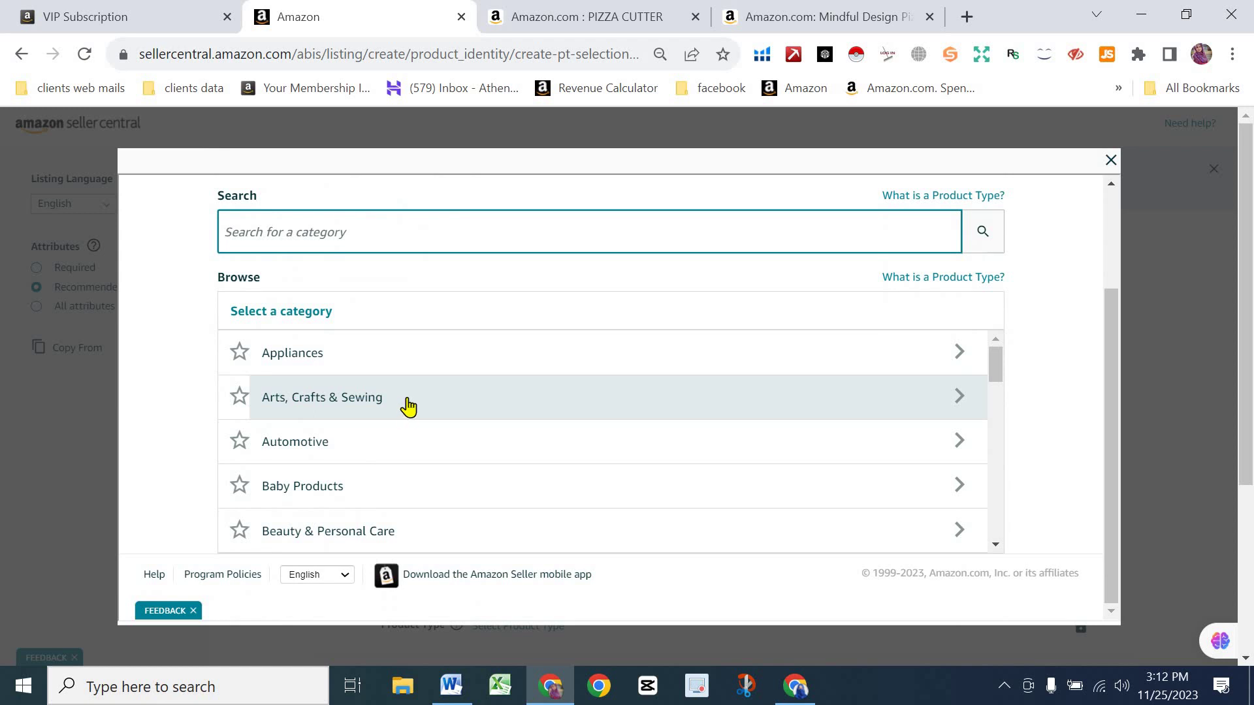
scroll(408, 406, down, 3)
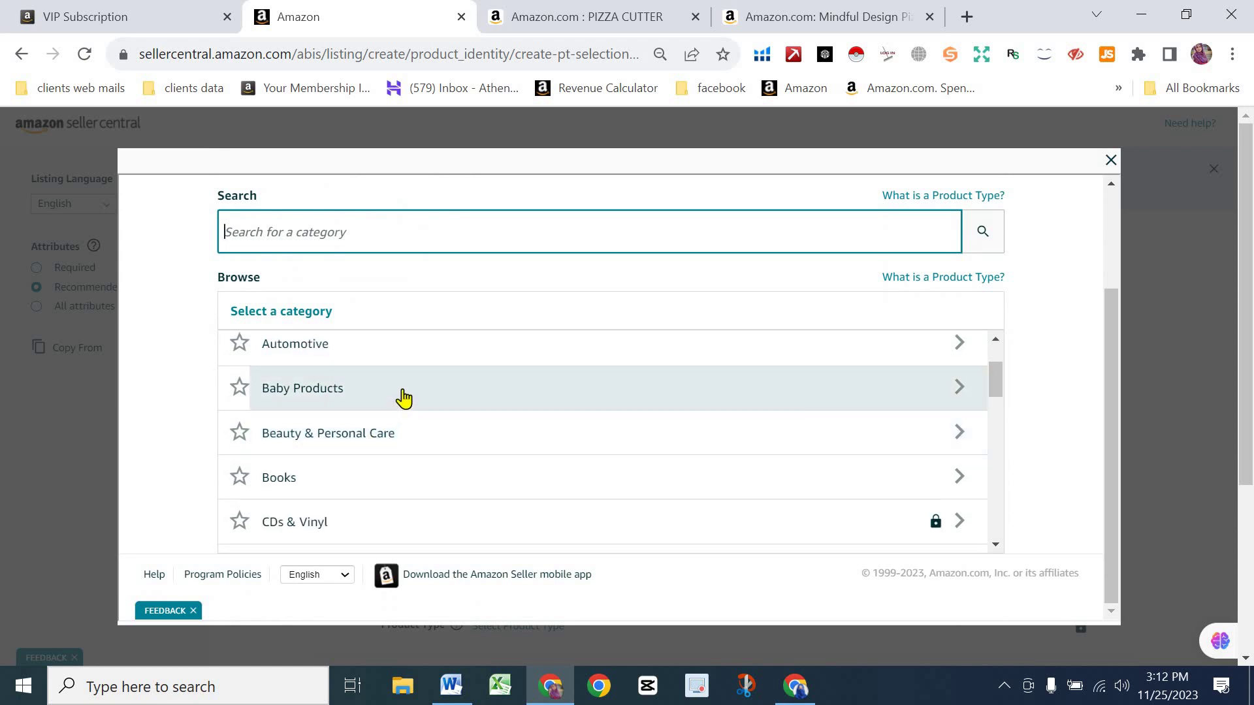
scroll(402, 397, down, 2)
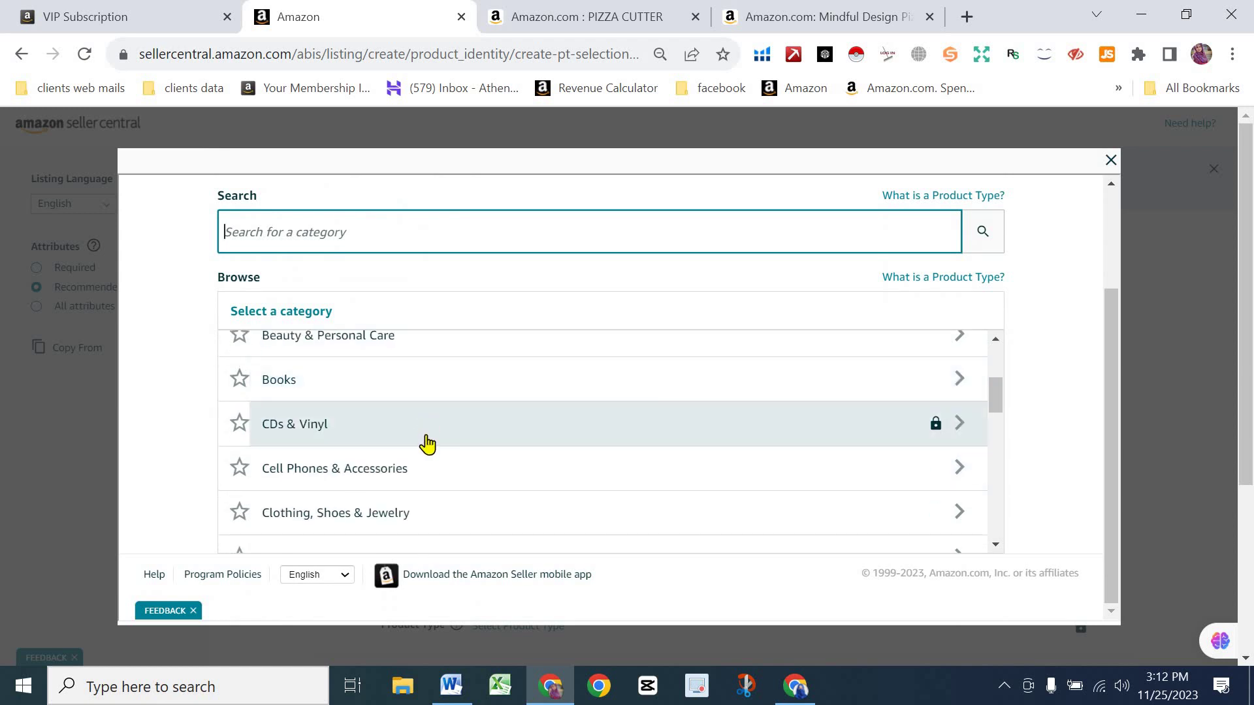
scroll(418, 448, down, 3)
scroll(356, 473, down, 3)
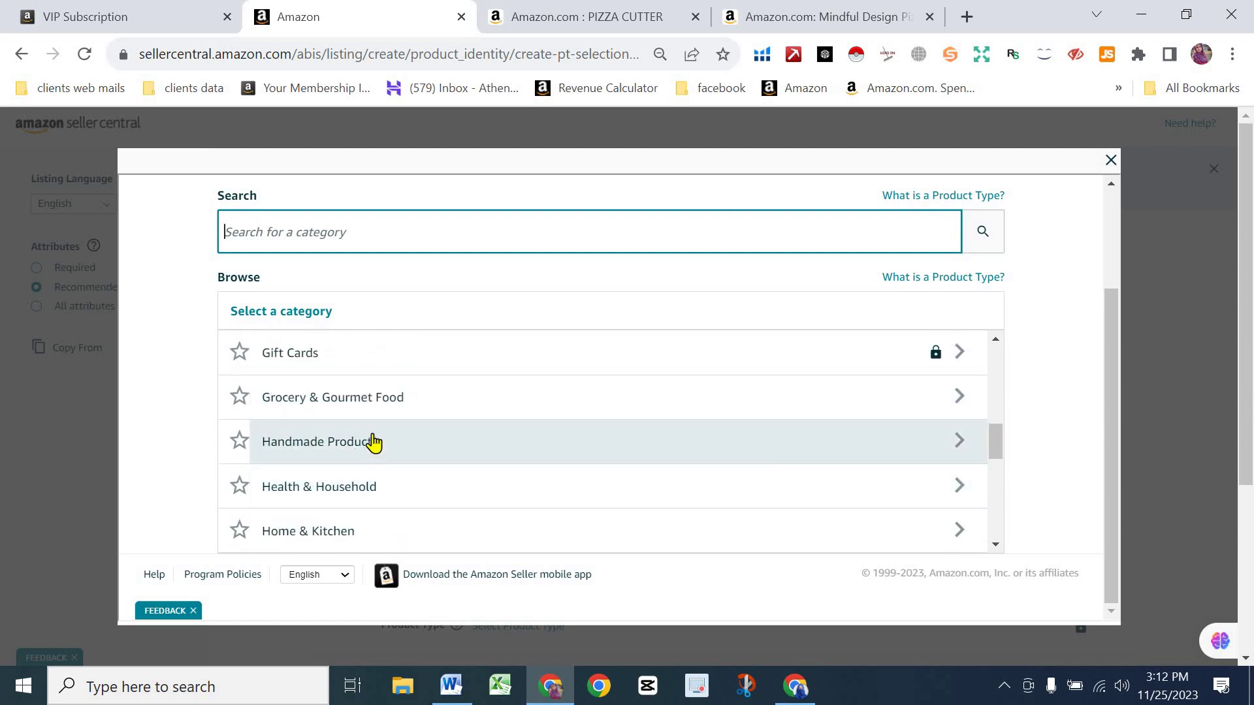
scroll(373, 443, down, 2)
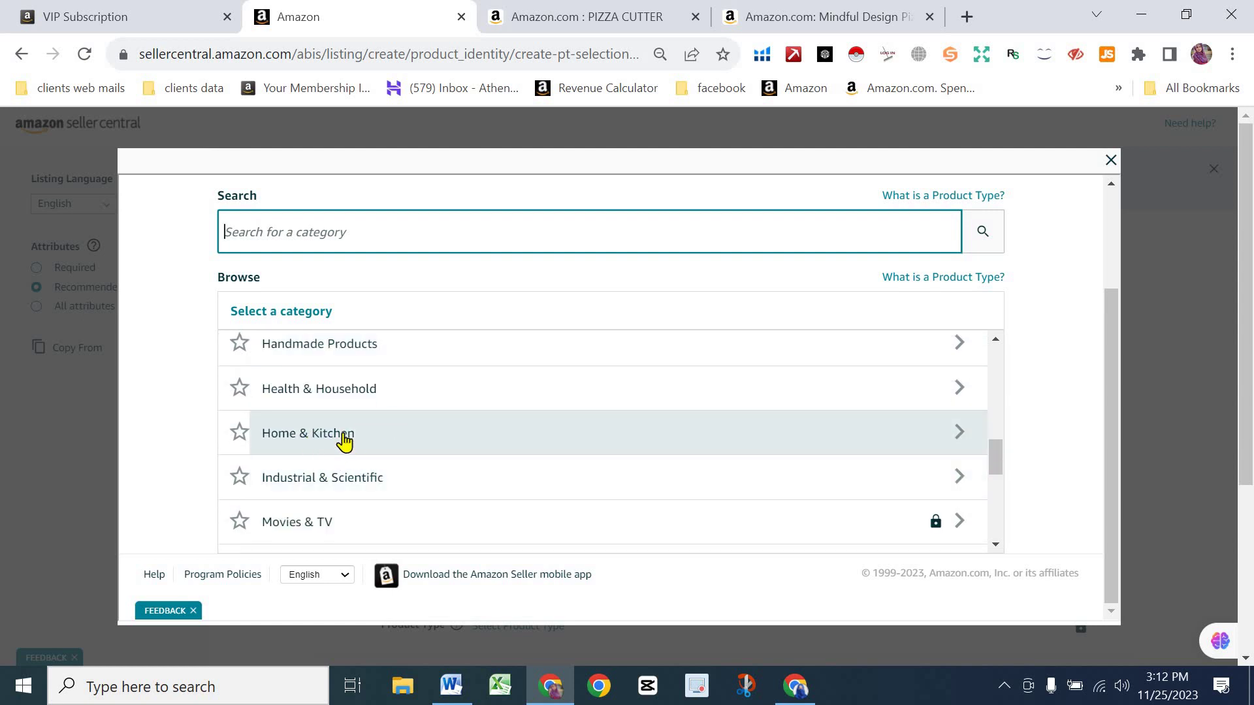
click(344, 442)
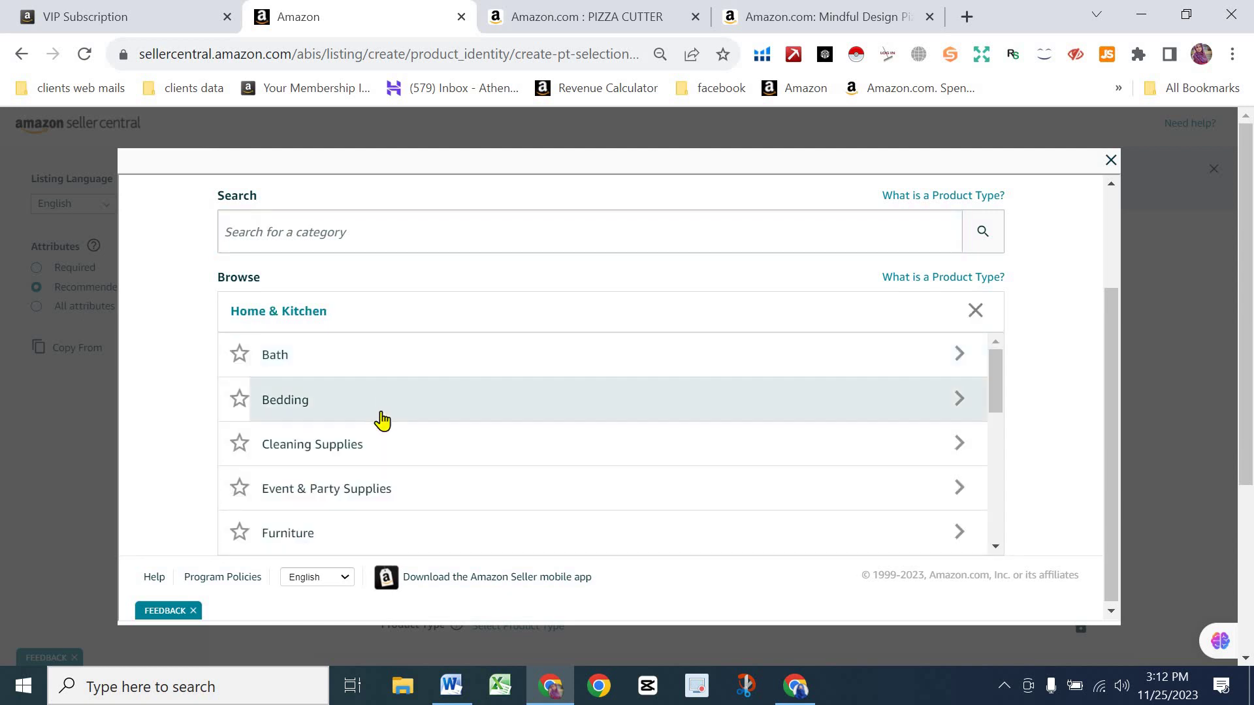
Step: Open the Kitchen & Dining subcategory within Home & Kitchen
scroll(382, 415, down, 4)
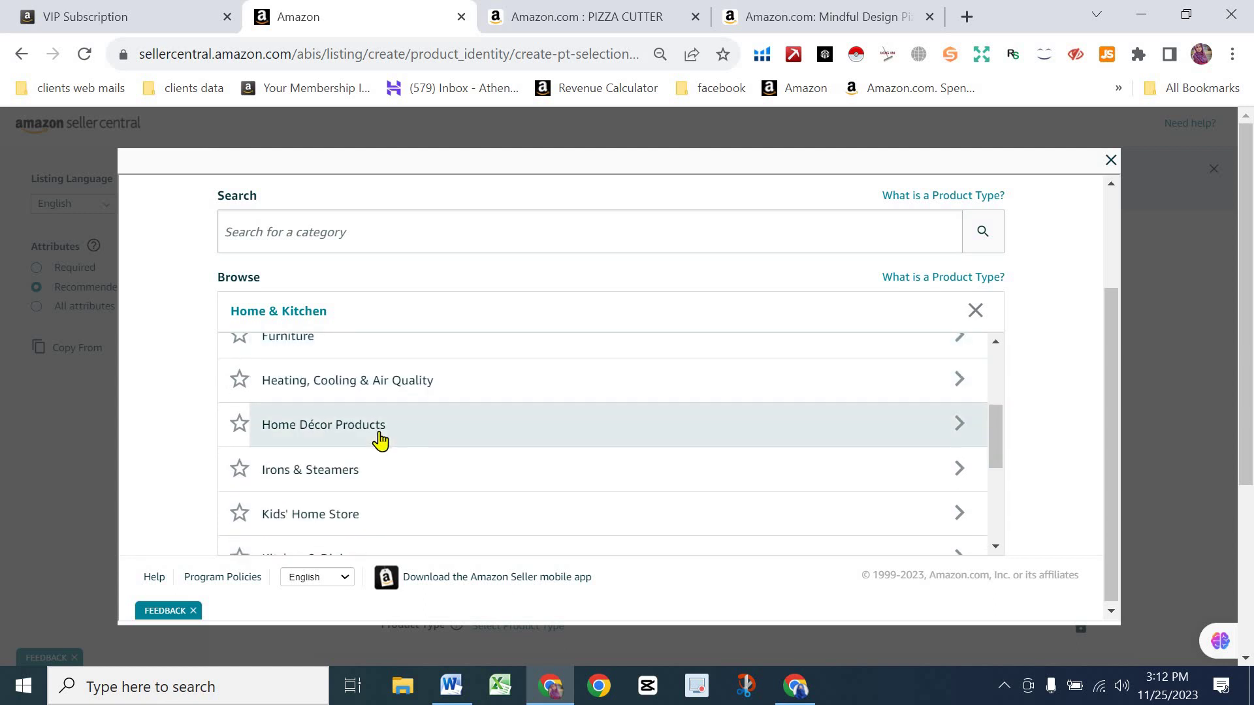
scroll(378, 425, down, 2)
scroll(395, 455, down, 3)
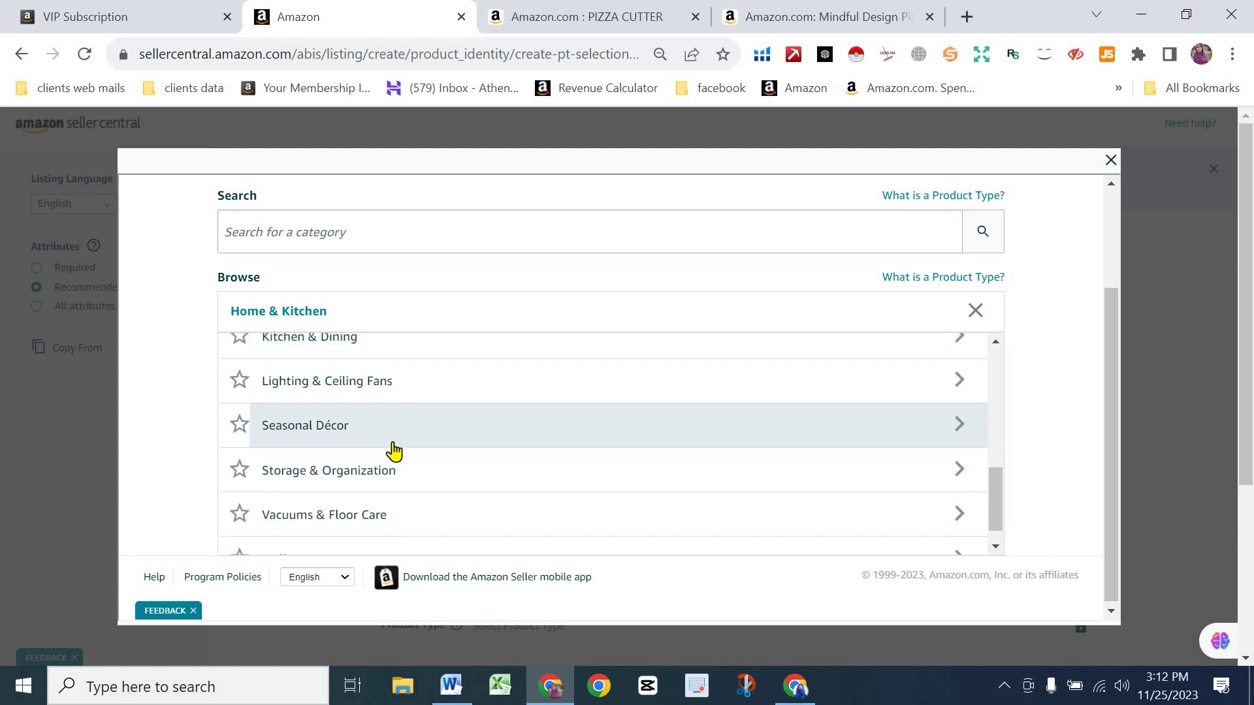
scroll(391, 455, up, 2)
click(356, 420)
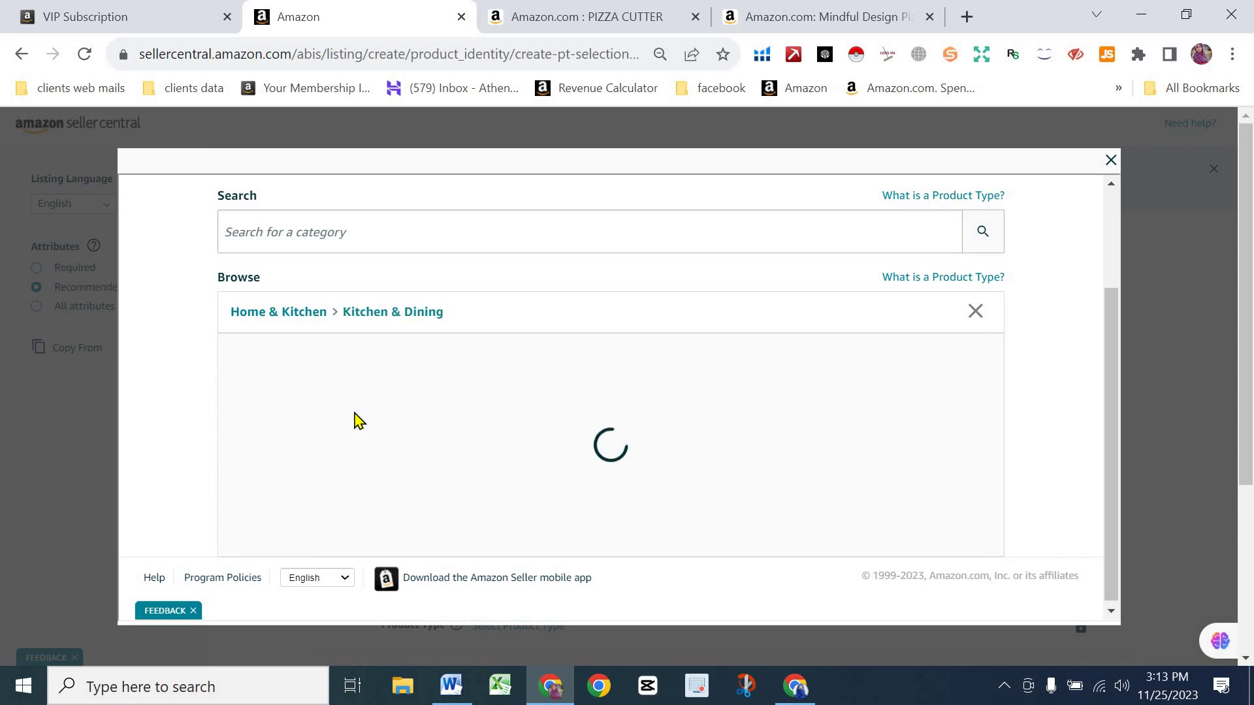
Step: Open the Kitchen Utensils & Gadgets subcategory within Kitchen & Dining
scroll(405, 428, down, 4)
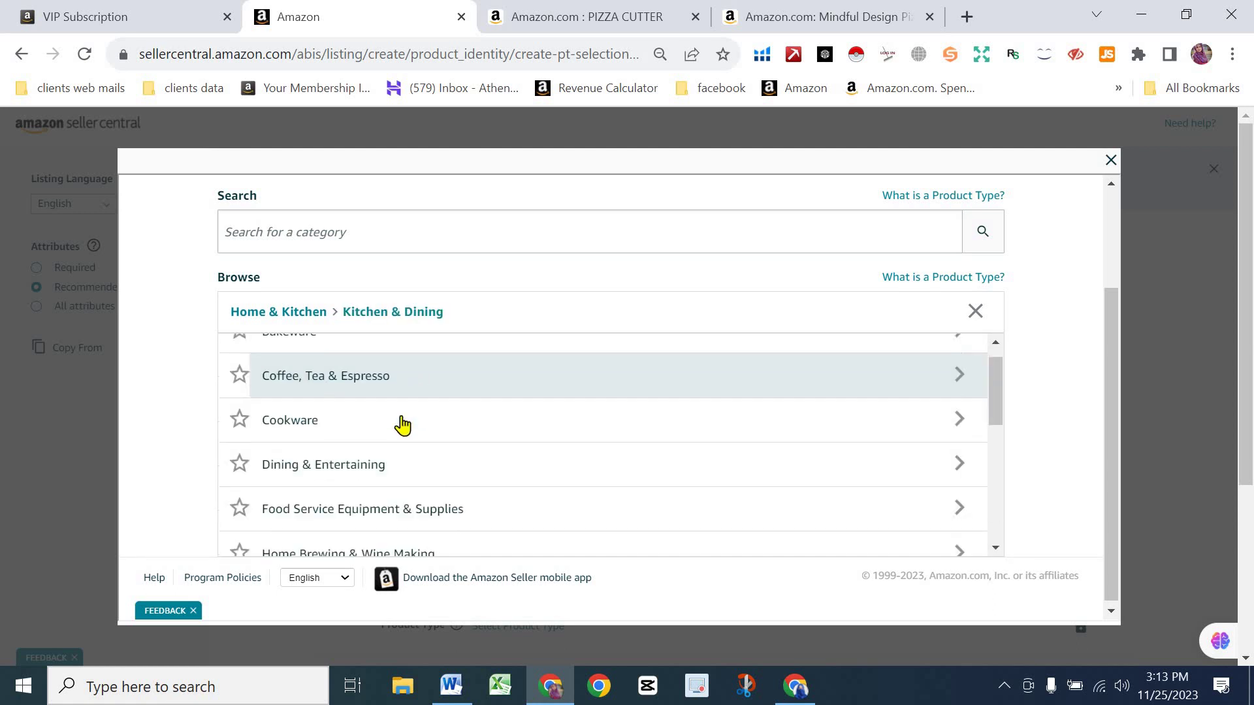
scroll(415, 433, down, 3)
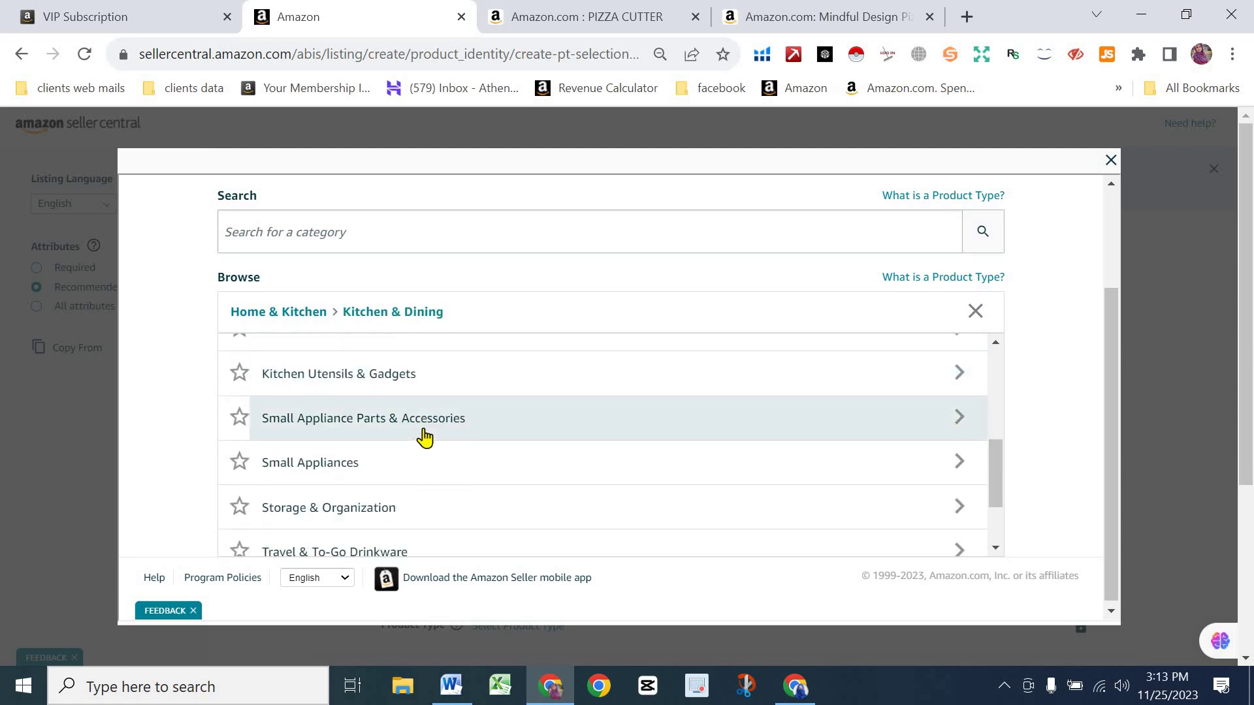
scroll(424, 436, down, 1)
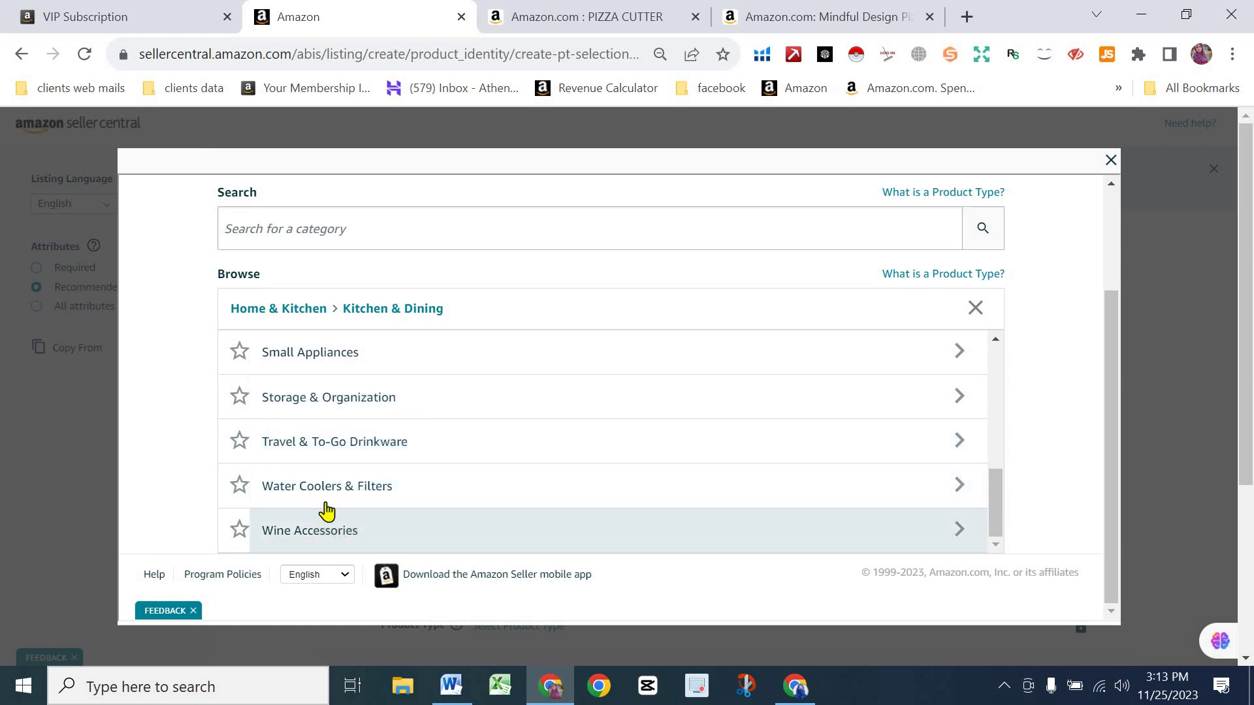
scroll(320, 464, up, 2)
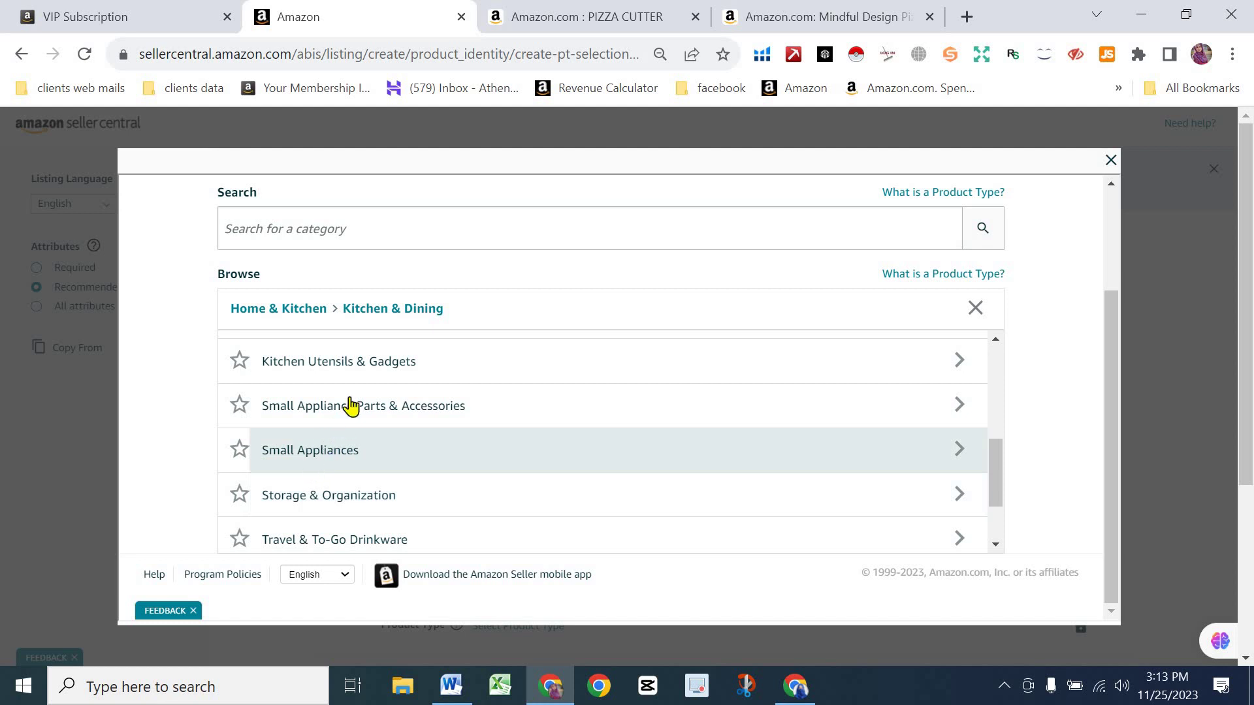
click(368, 367)
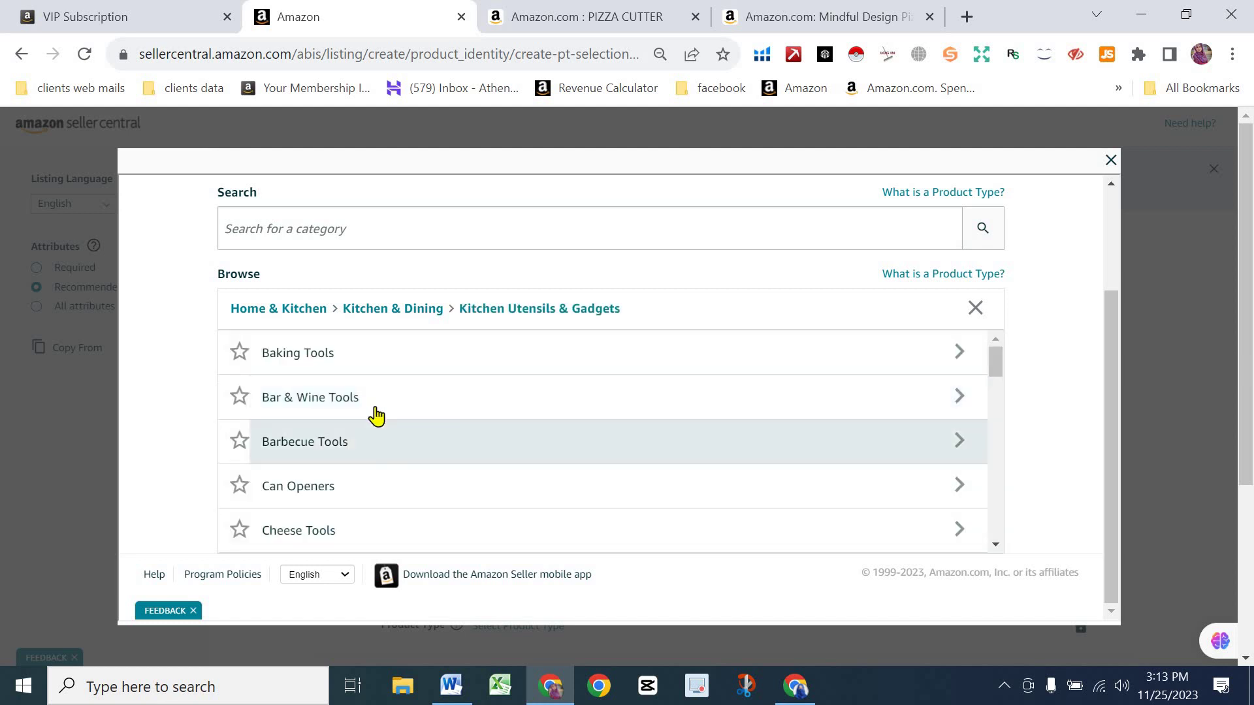
Step: Open the Pasta & Pizza Tools subcategory within Kitchen Utensils & Gadgets and find the Pizza Cutters entry
scroll(378, 418, down, 2)
scroll(399, 459, down, 2)
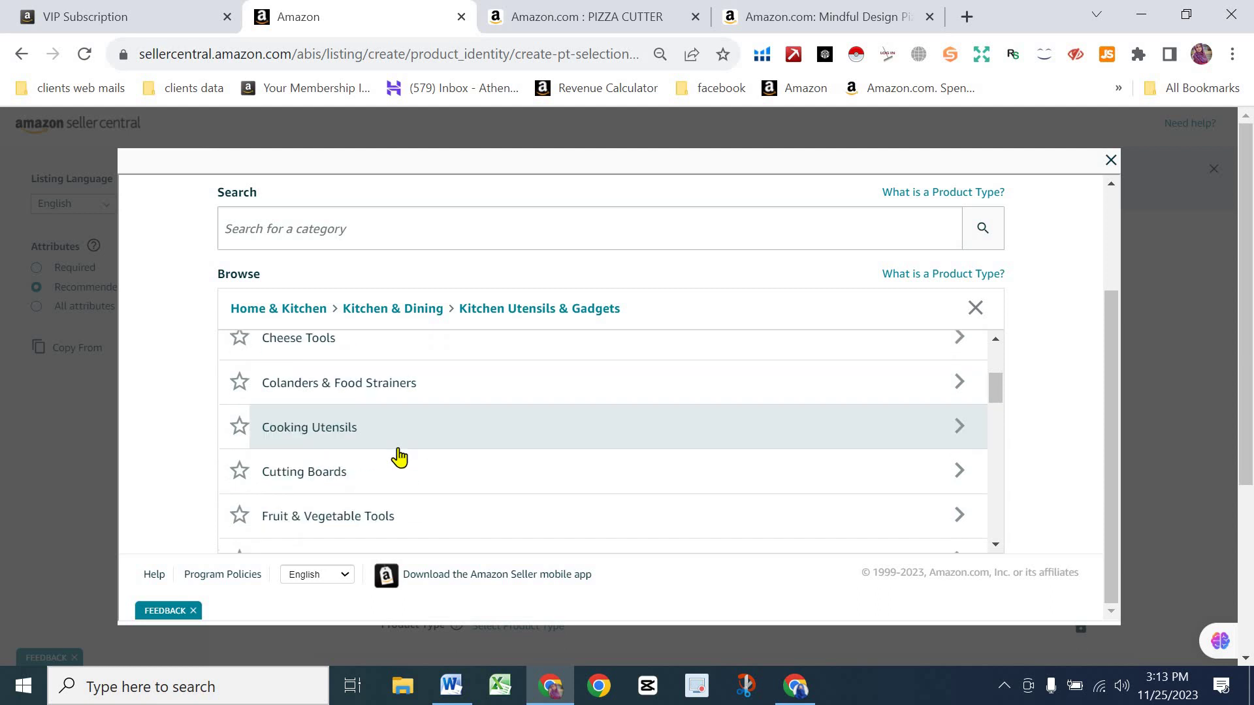
scroll(378, 454, down, 2)
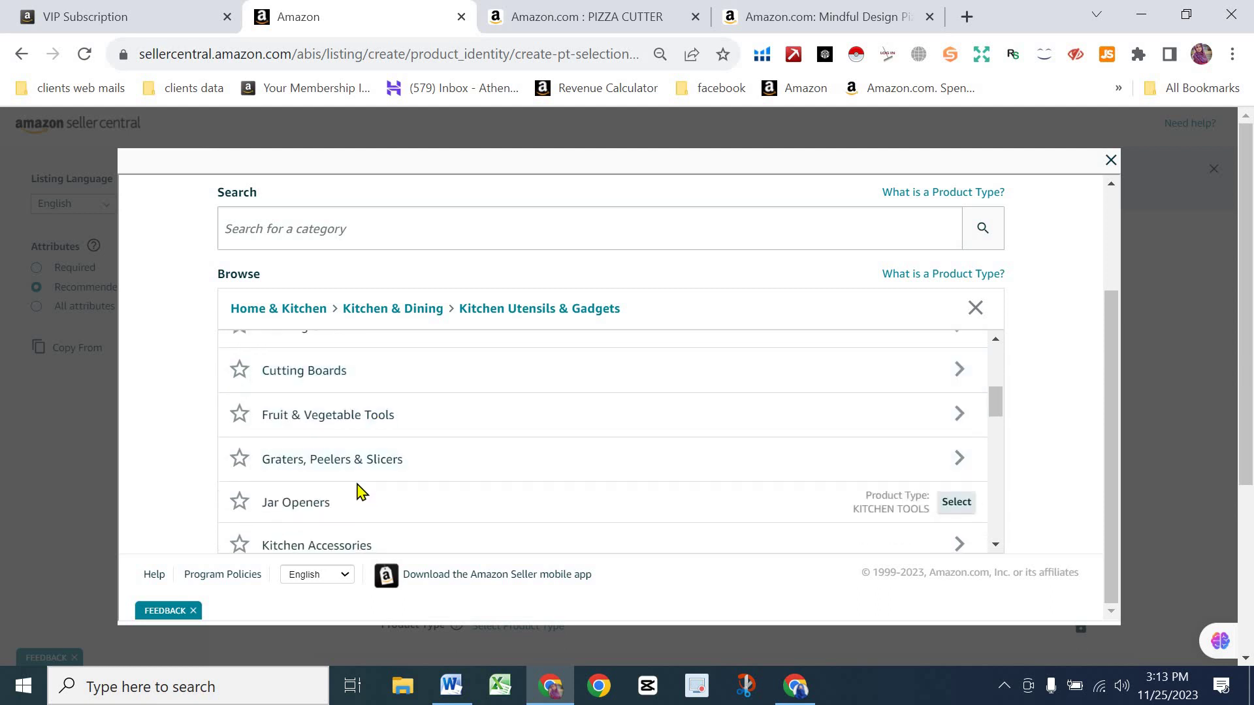
scroll(356, 493, down, 3)
scroll(363, 490, down, 7)
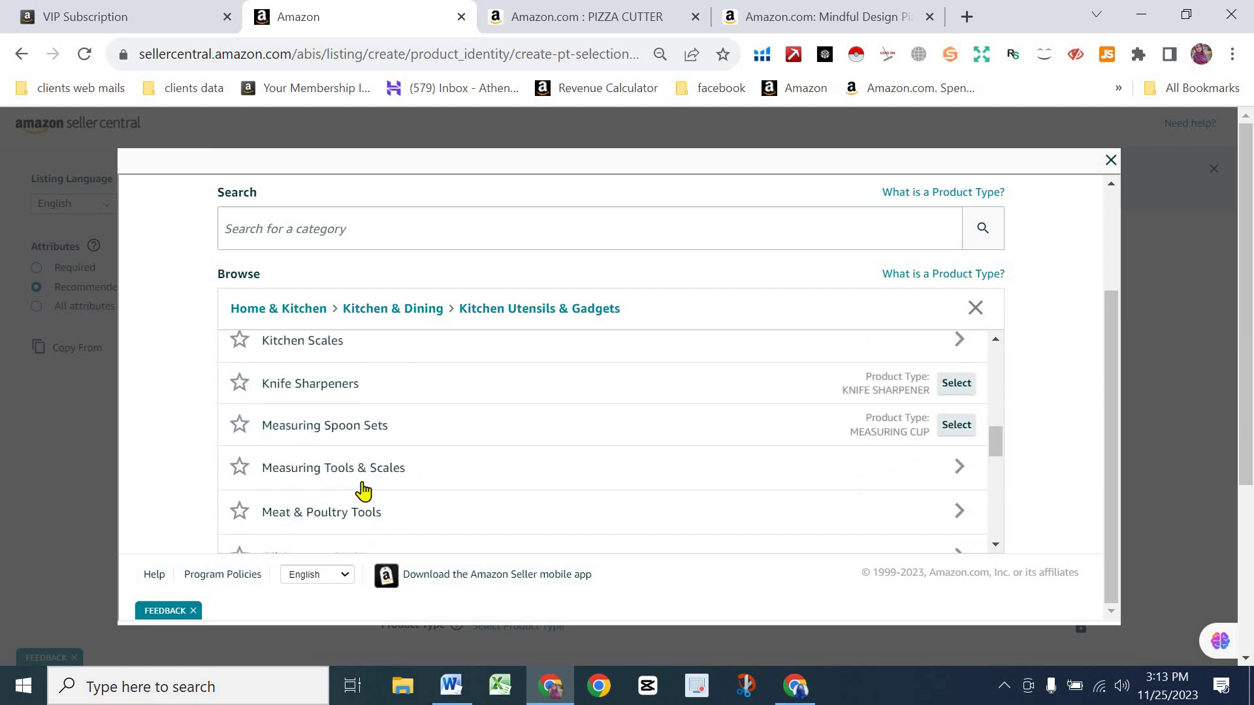
scroll(366, 485, up, 3)
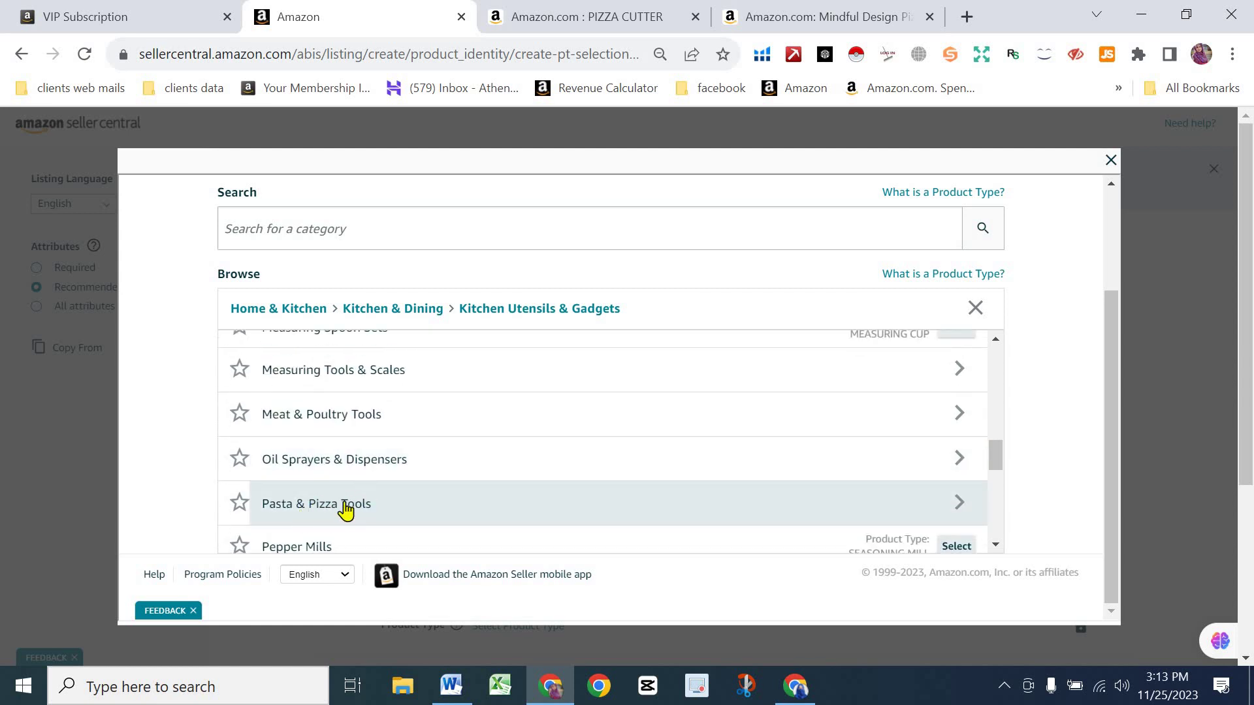
click(347, 506)
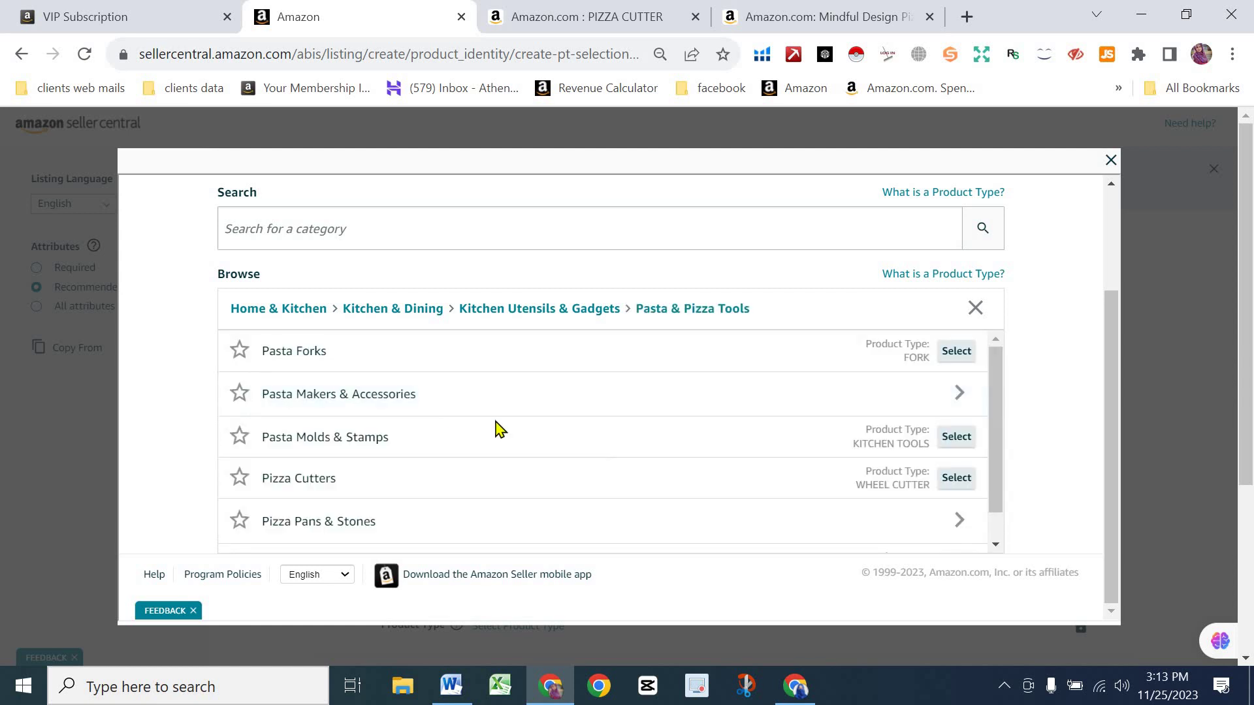
scroll(496, 445, down, 1)
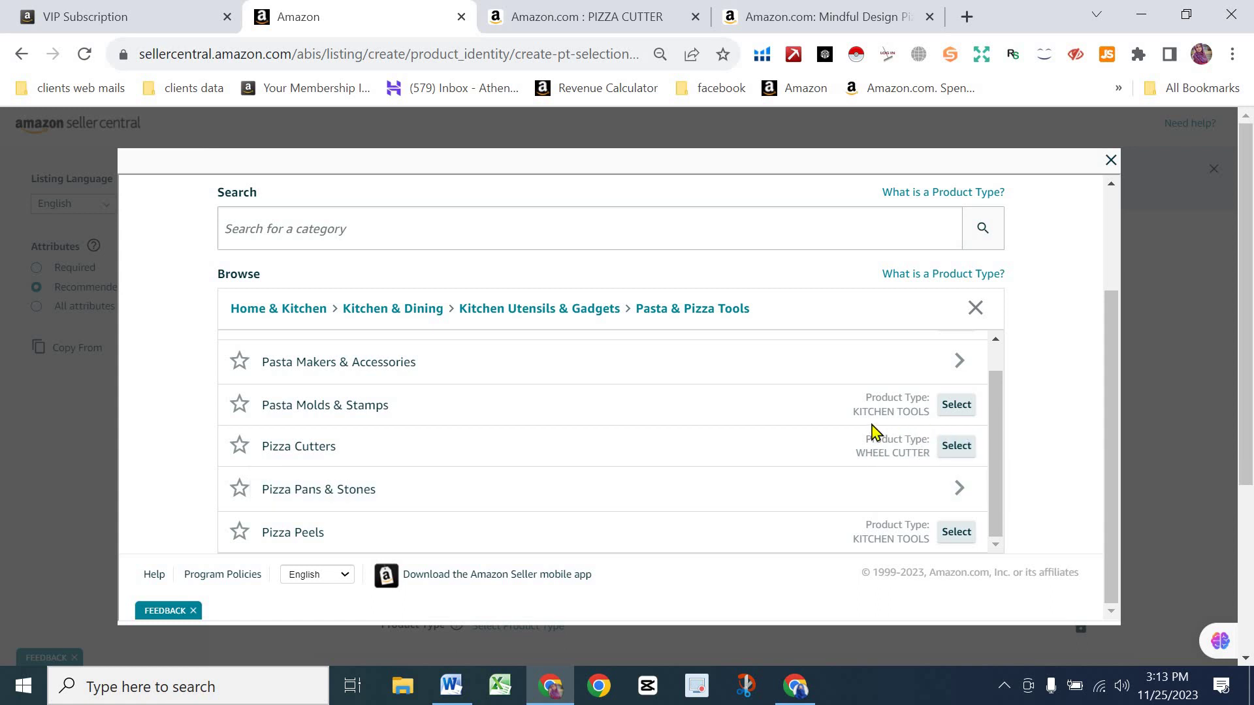
Step: Select Pizza Cutters under Pasta & Pizza Tools as the listing's product type
scroll(901, 522, down, 2)
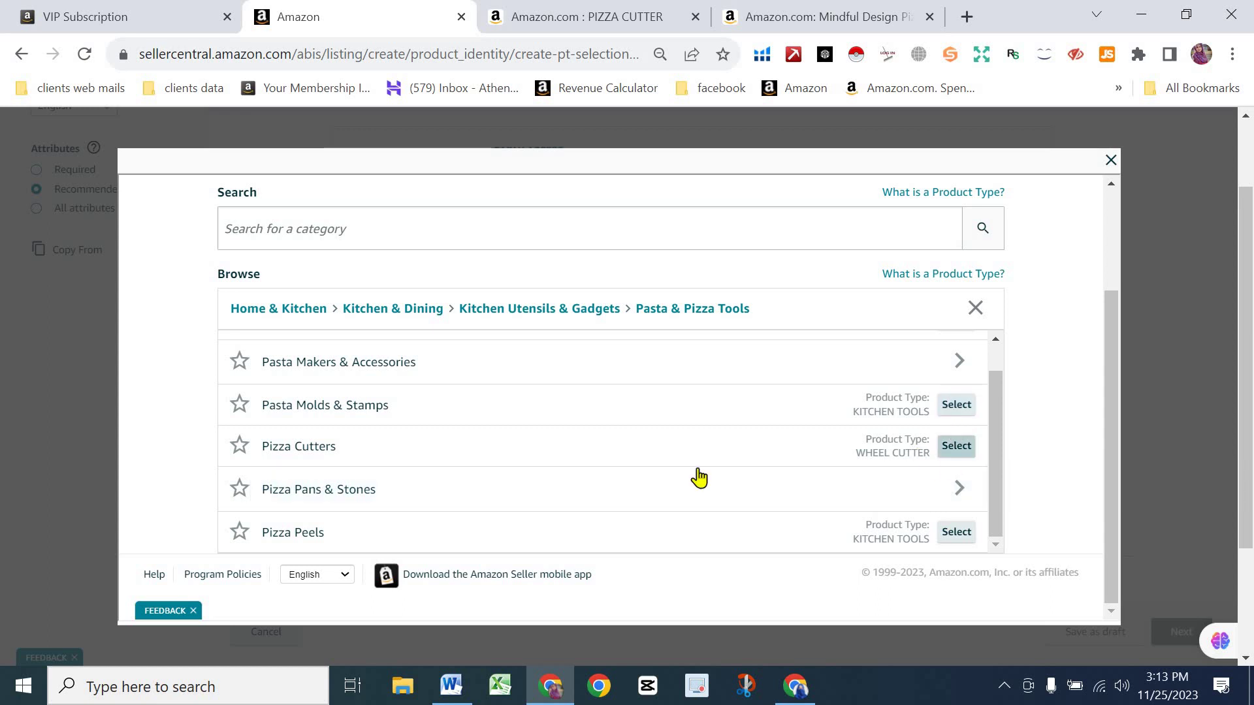
scroll(631, 460, down, 3)
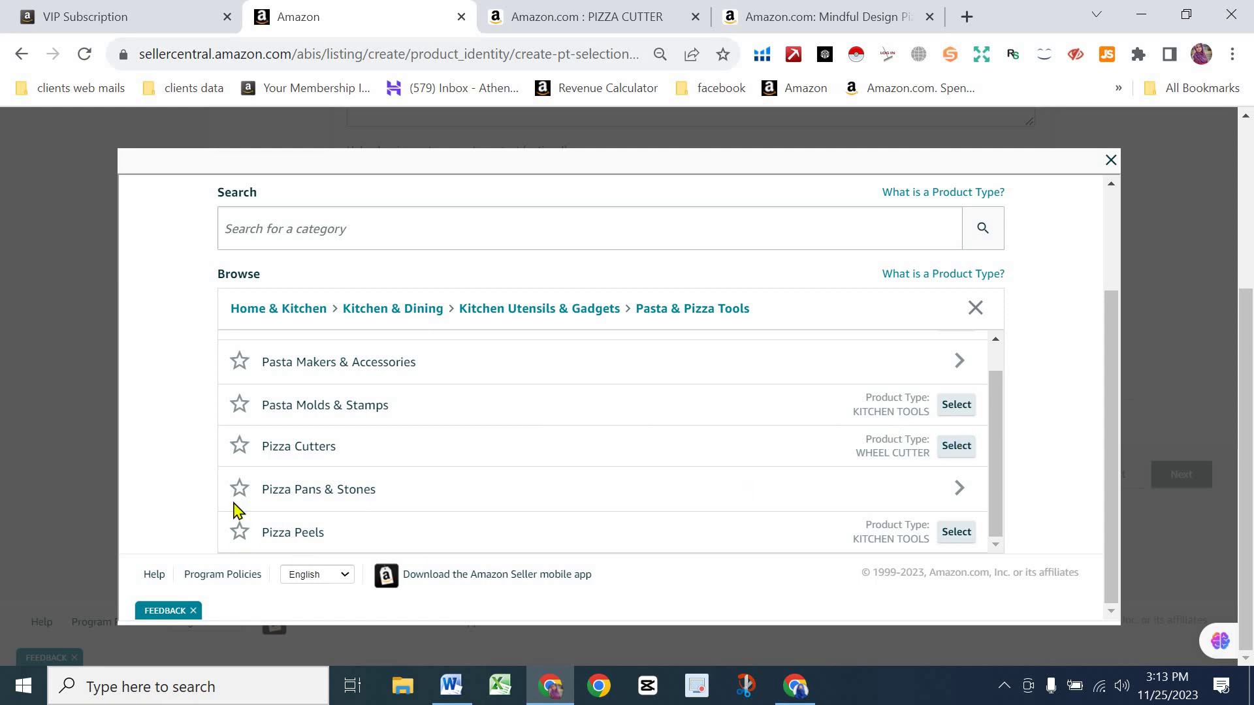
click(956, 447)
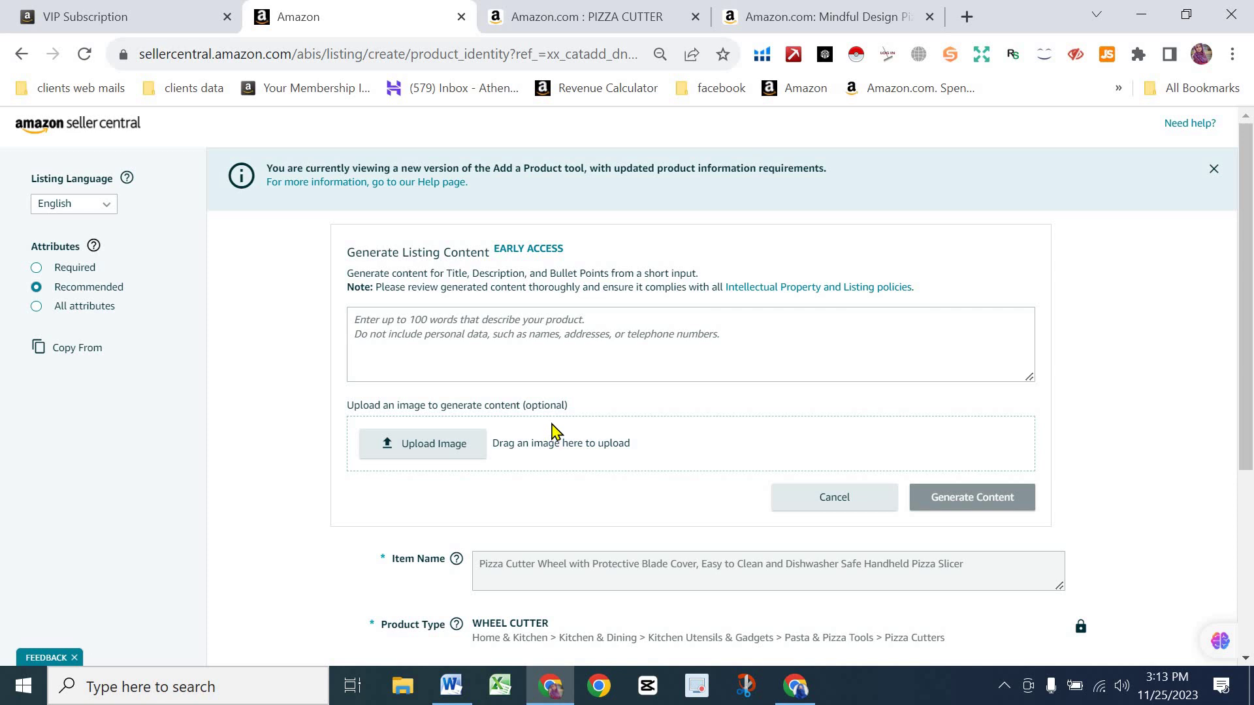
scroll(523, 437, down, 3)
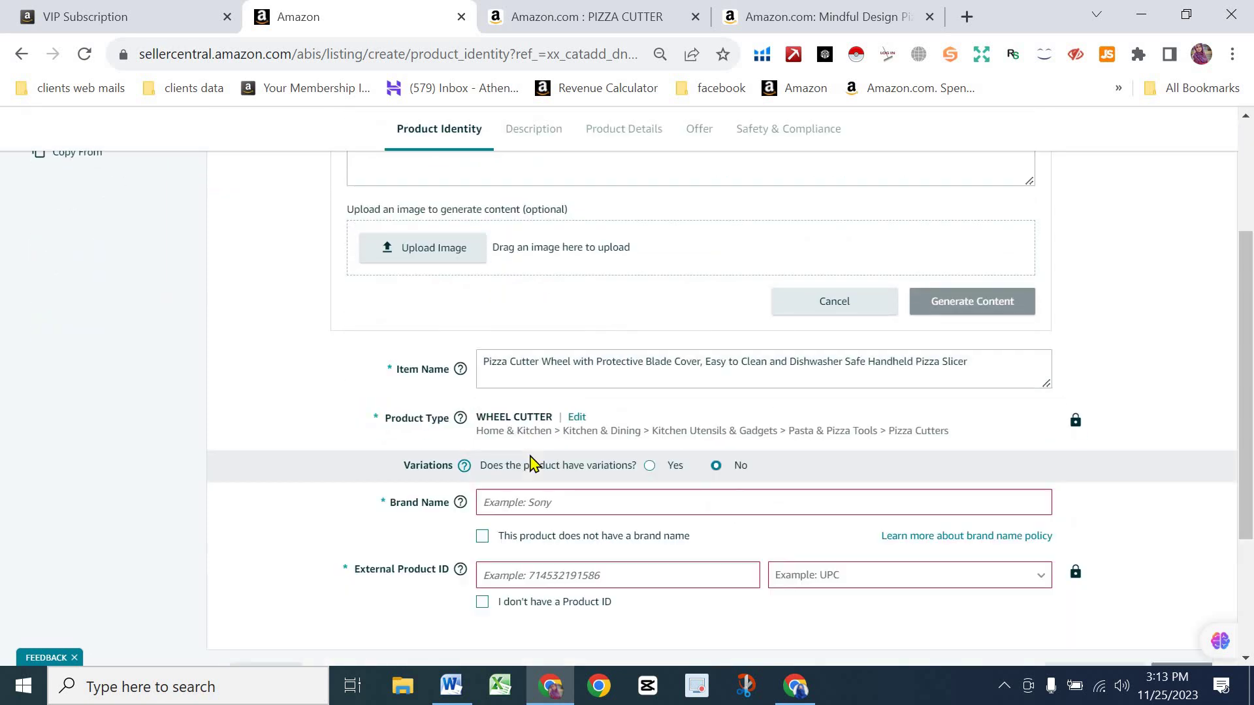
scroll(555, 473, up, 3)
scroll(557, 457, down, 6)
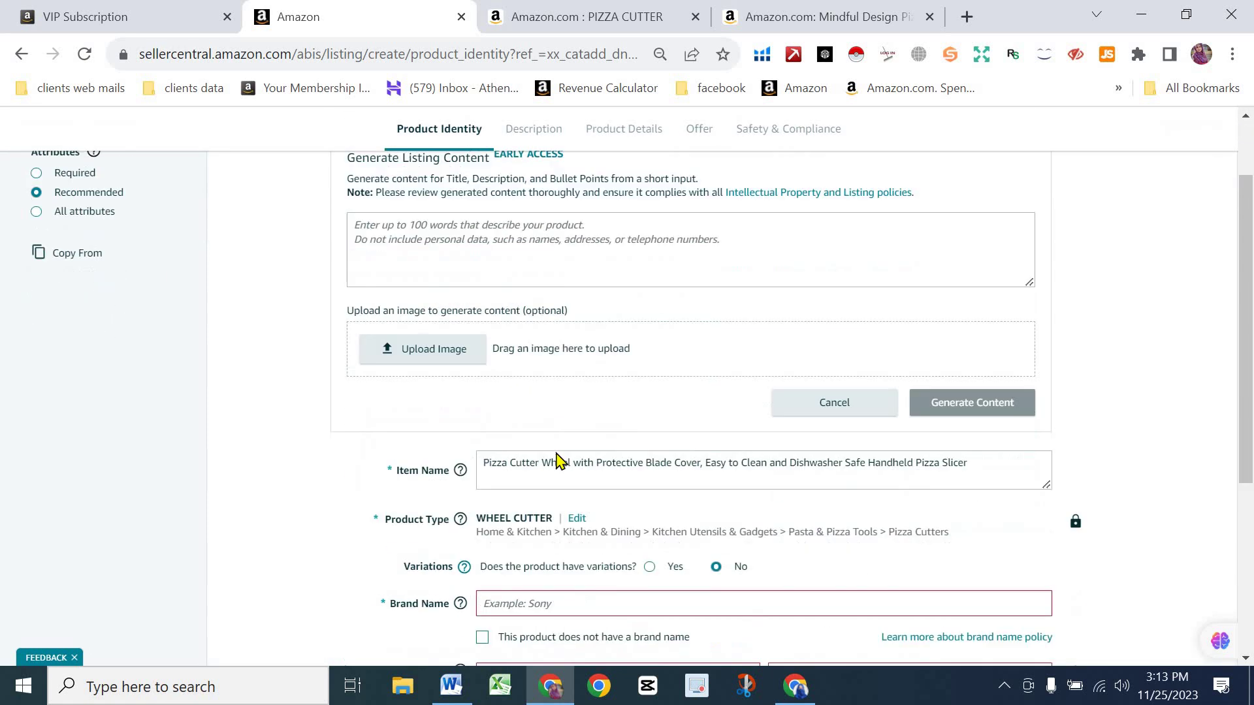
scroll(541, 379, up, 3)
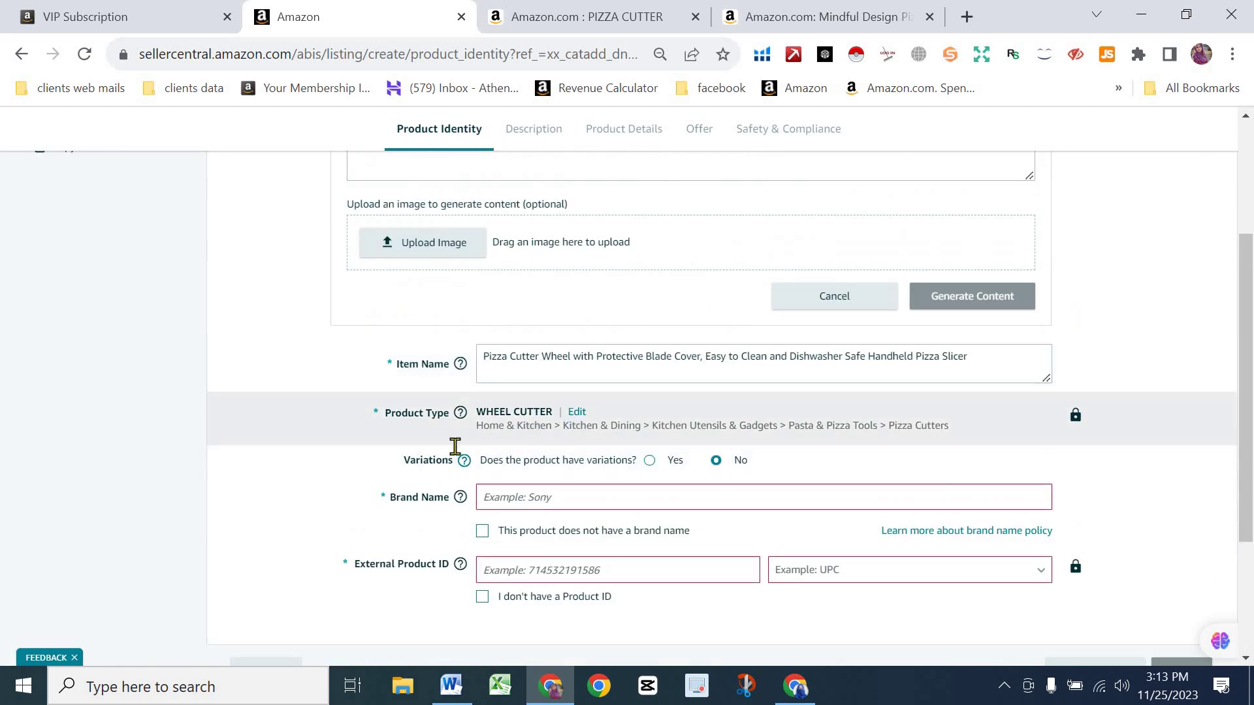
scroll(641, 392, down, 2)
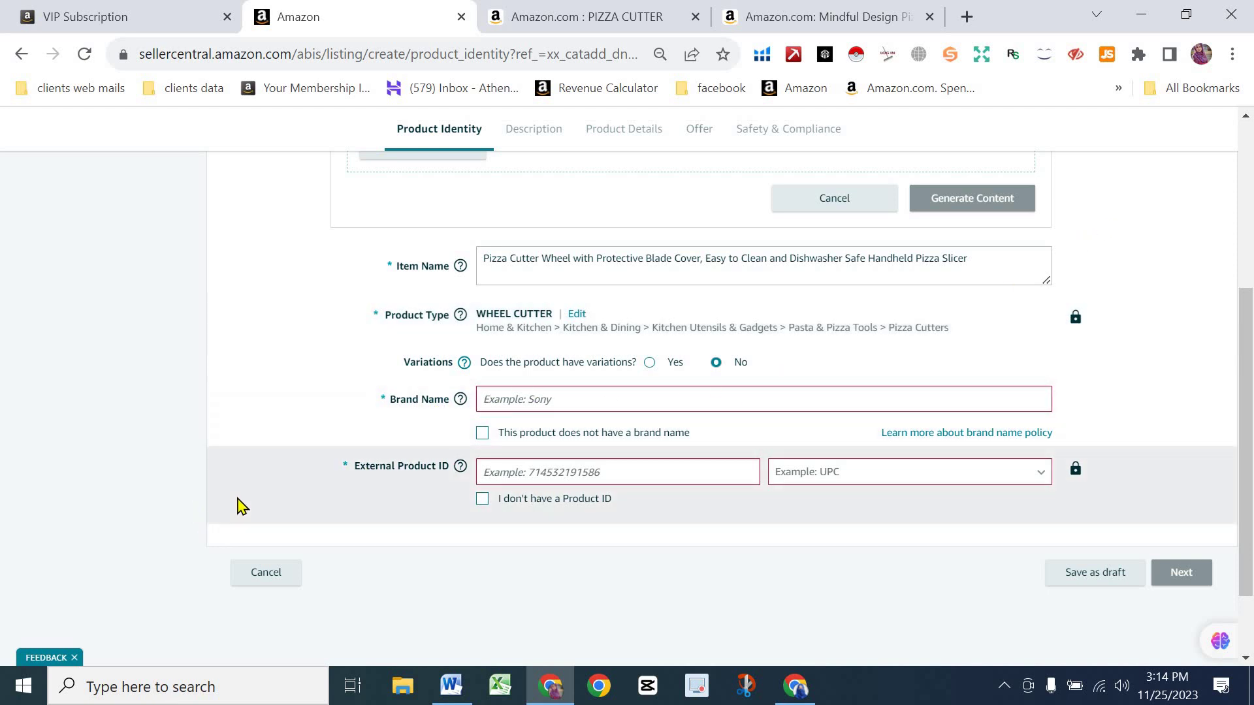
click(539, 402)
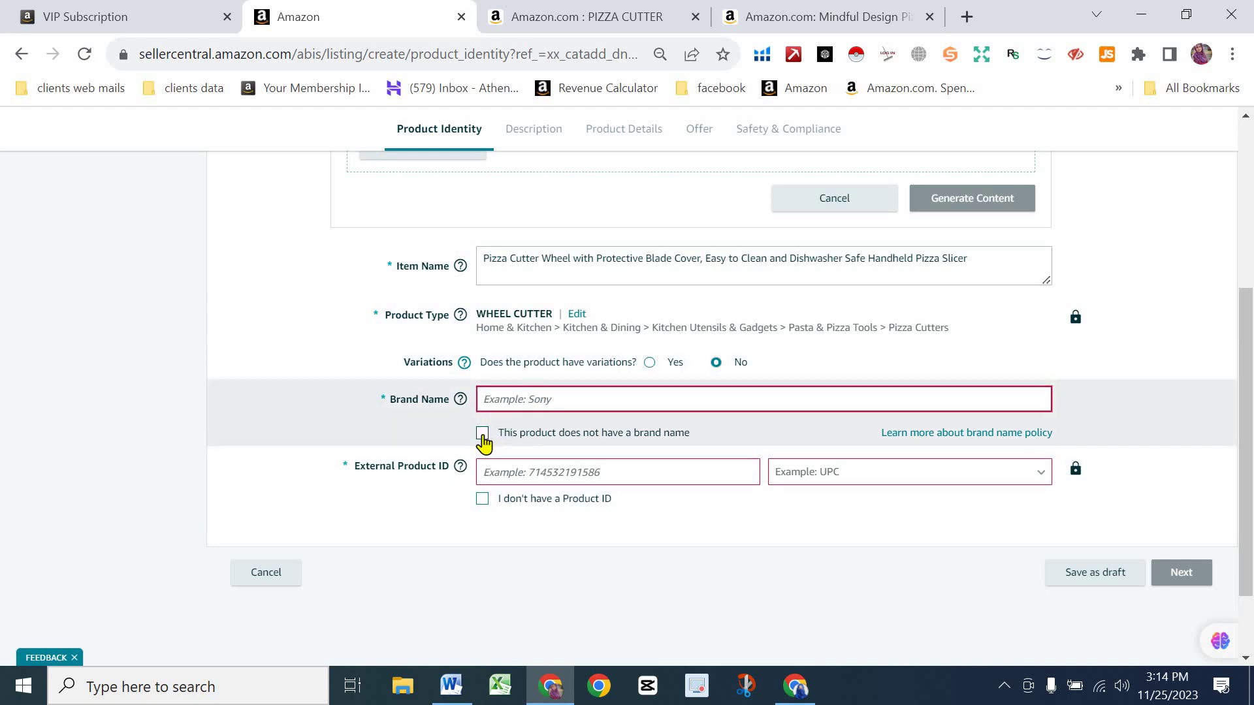
click(482, 433)
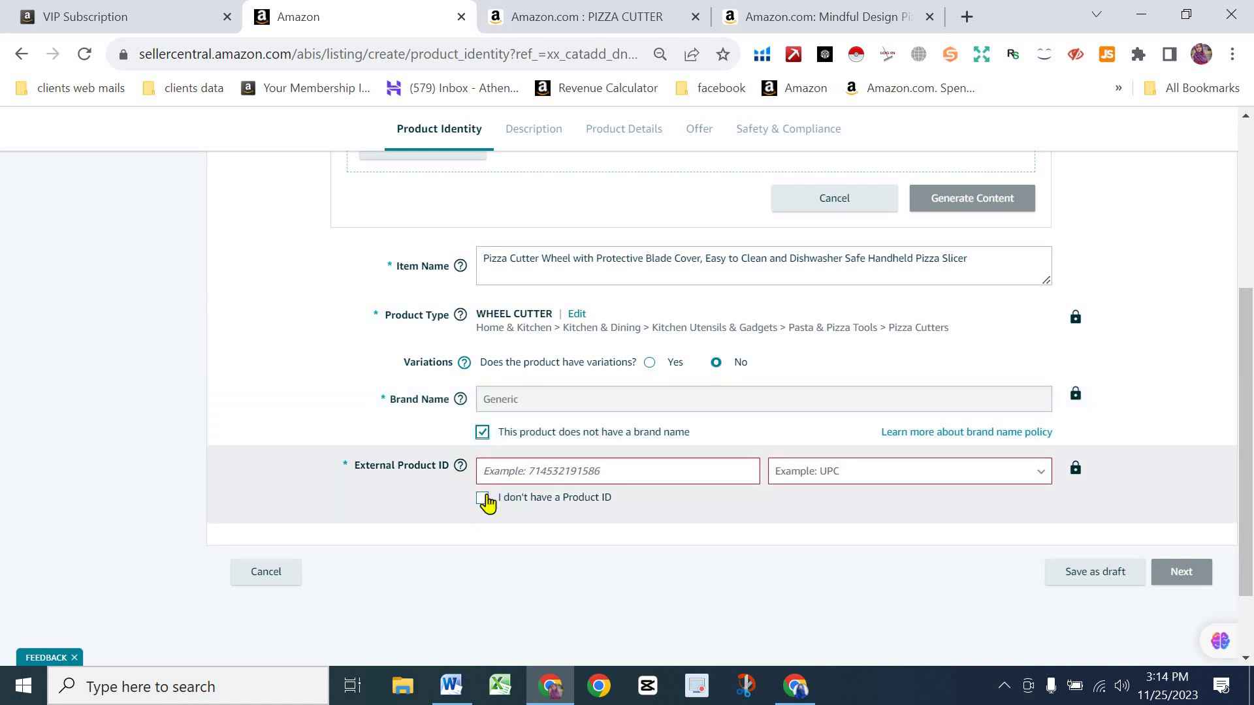
click(482, 500)
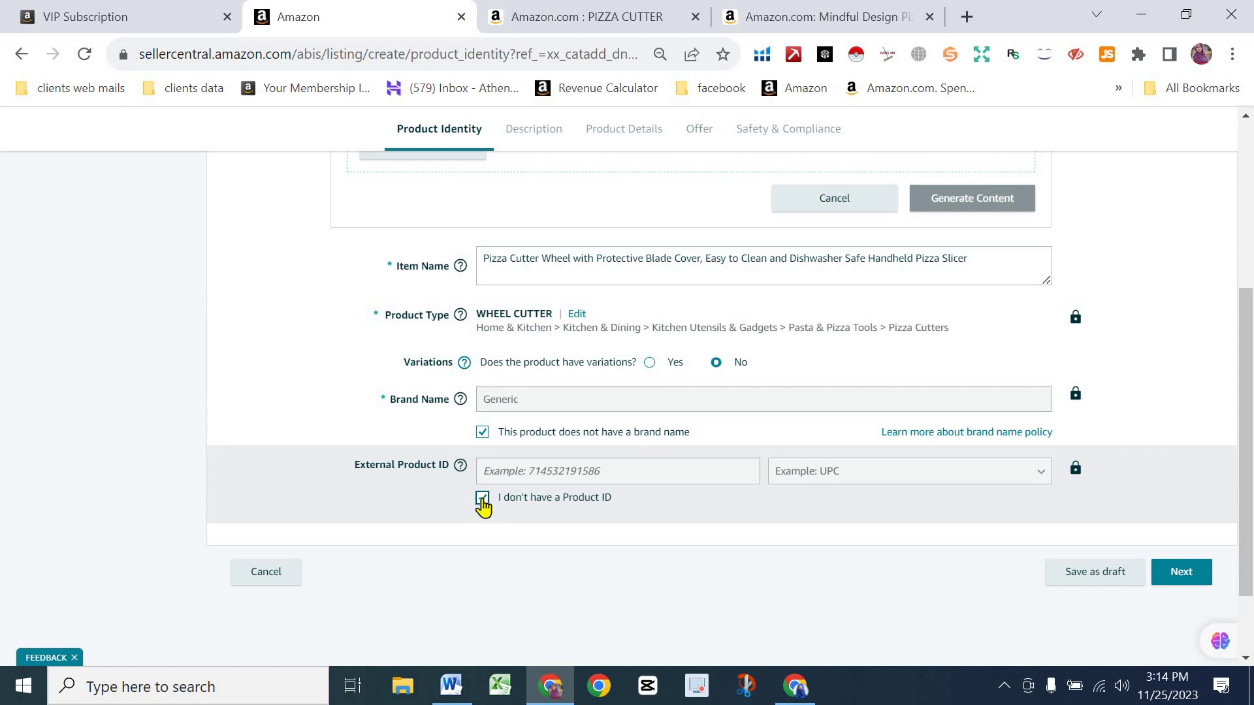
click(482, 500)
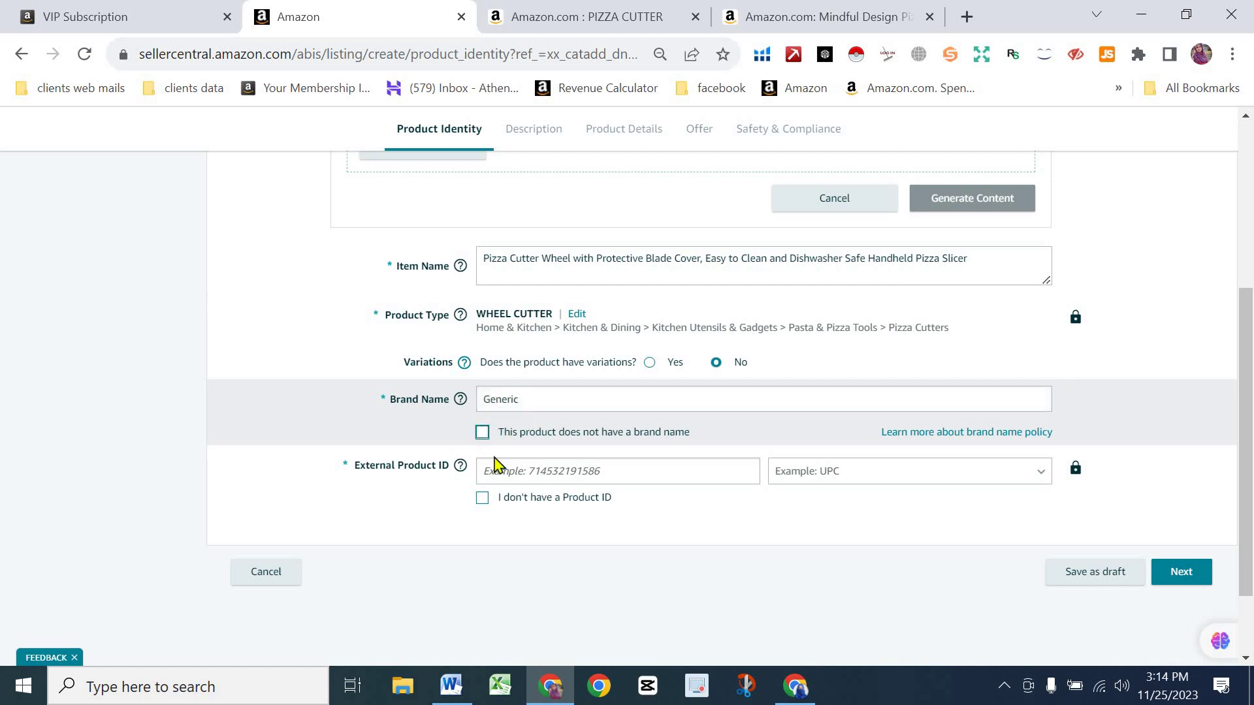
click(547, 399)
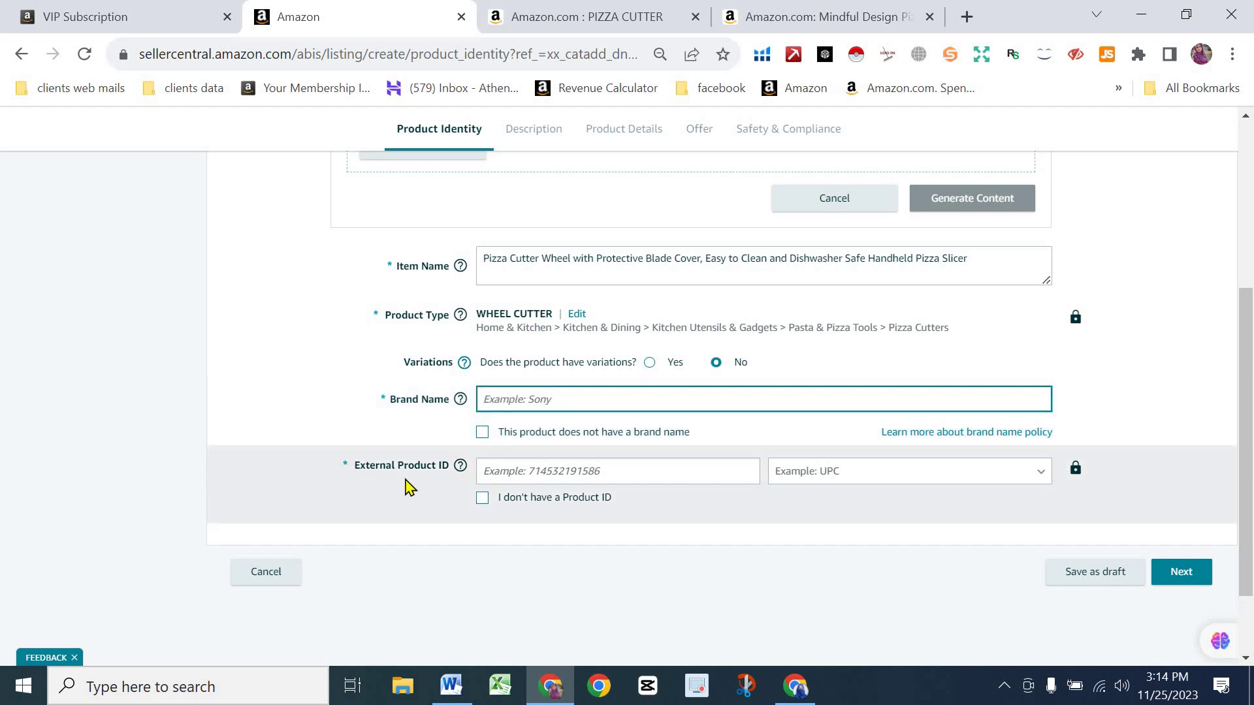
click(483, 502)
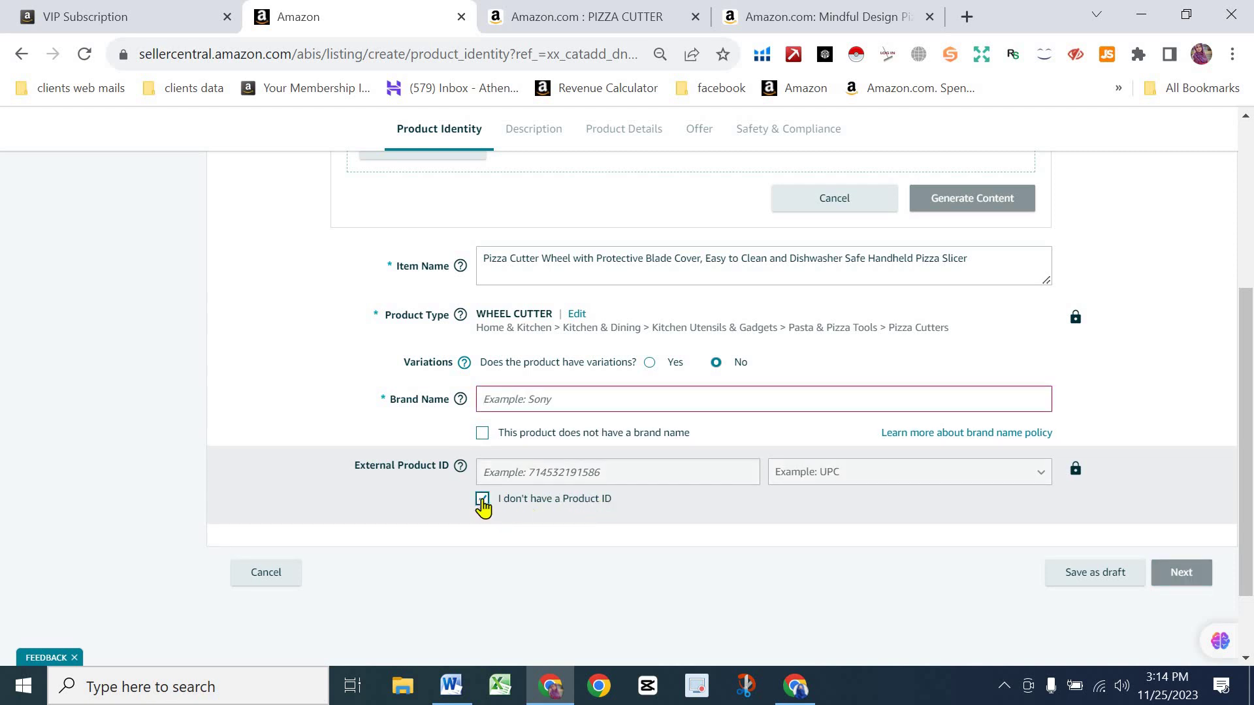
click(484, 504)
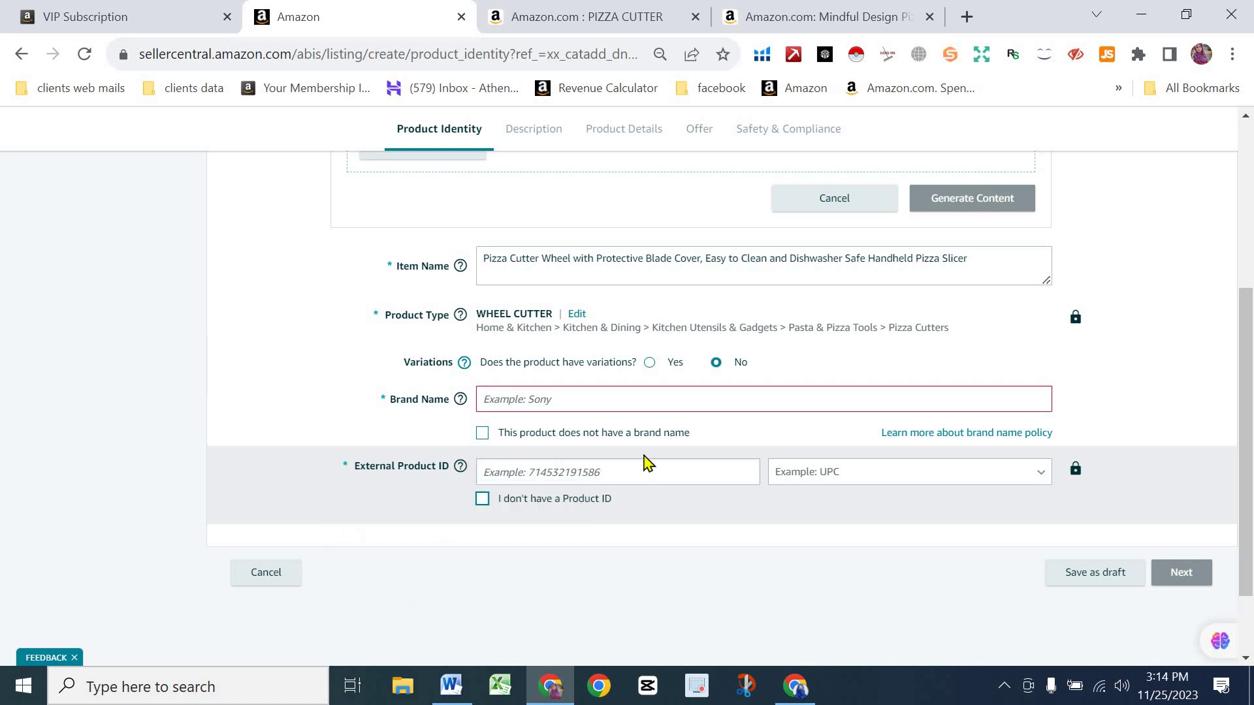
click(528, 479)
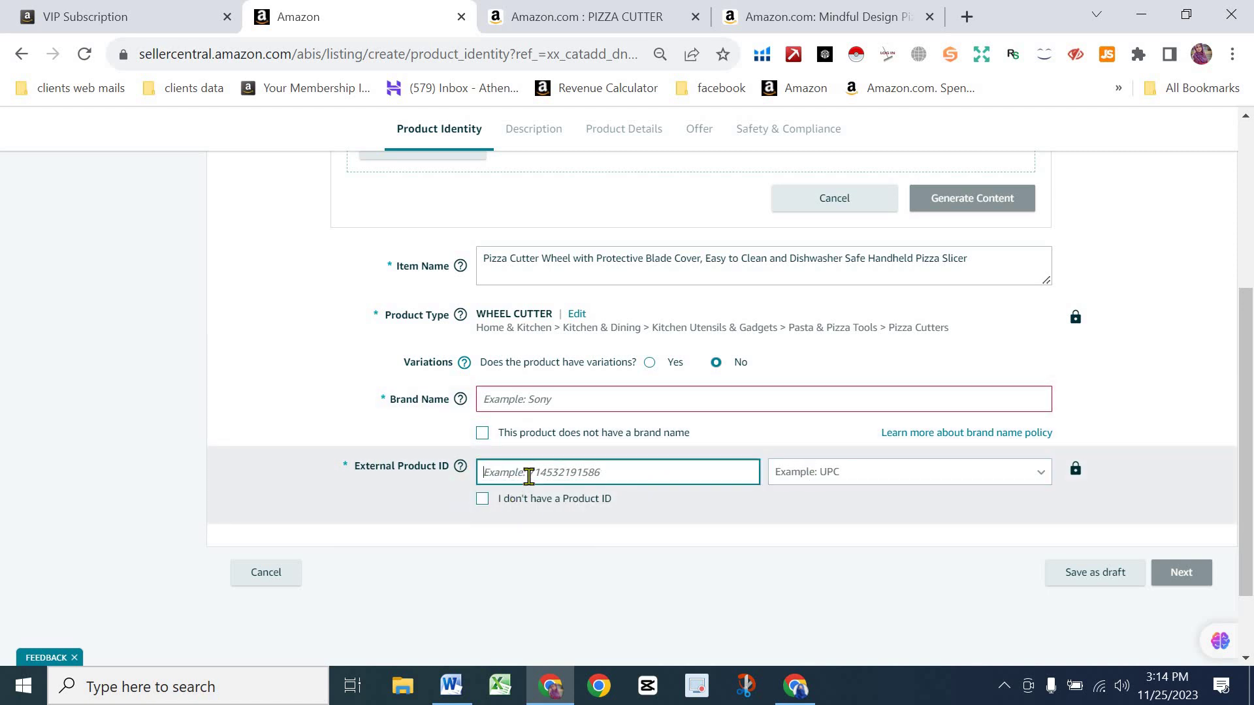
scroll(540, 477, up, 5)
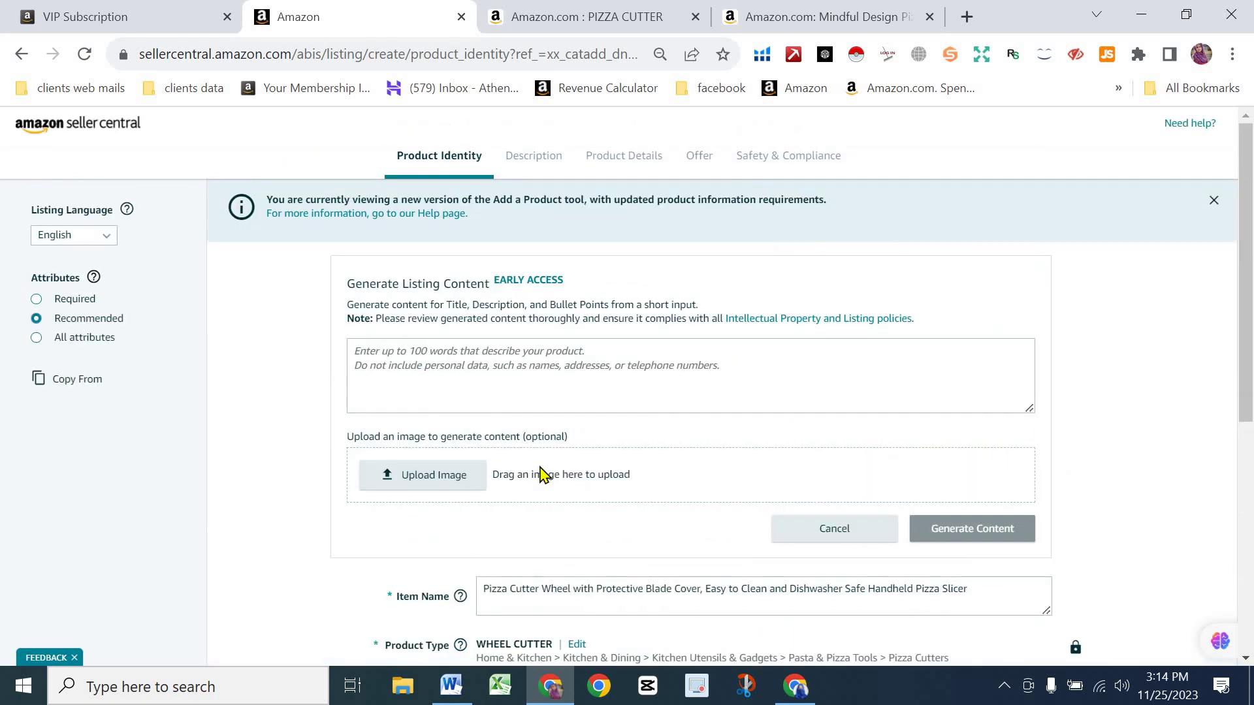
scroll(540, 477, down, 7)
scroll(540, 473, up, 2)
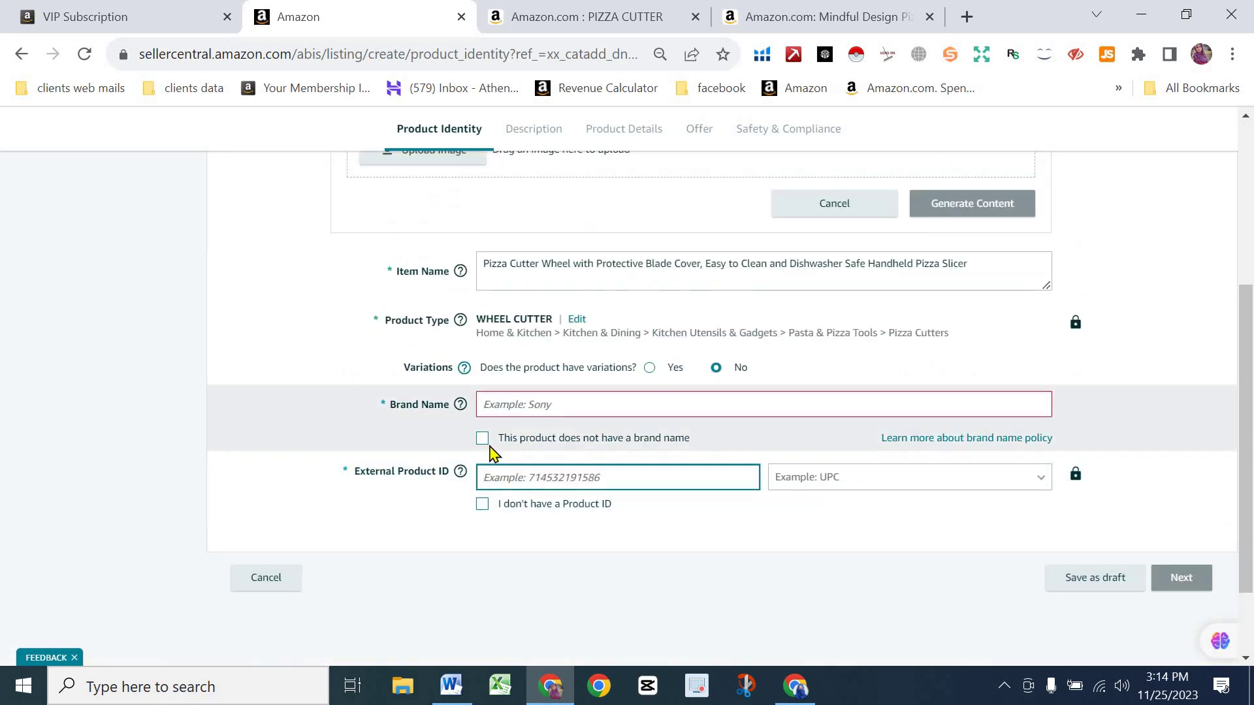
Step: Mark the pizza cutter as having no brand name and no product ID
click(483, 439)
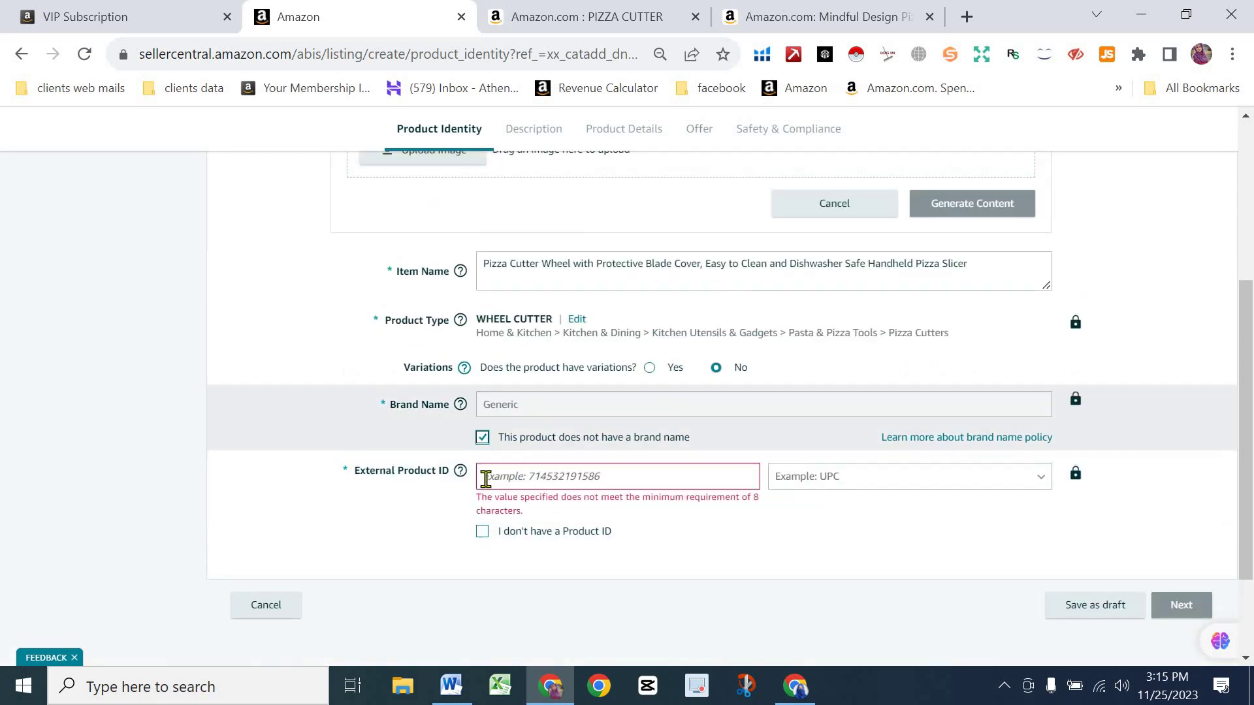
click(482, 531)
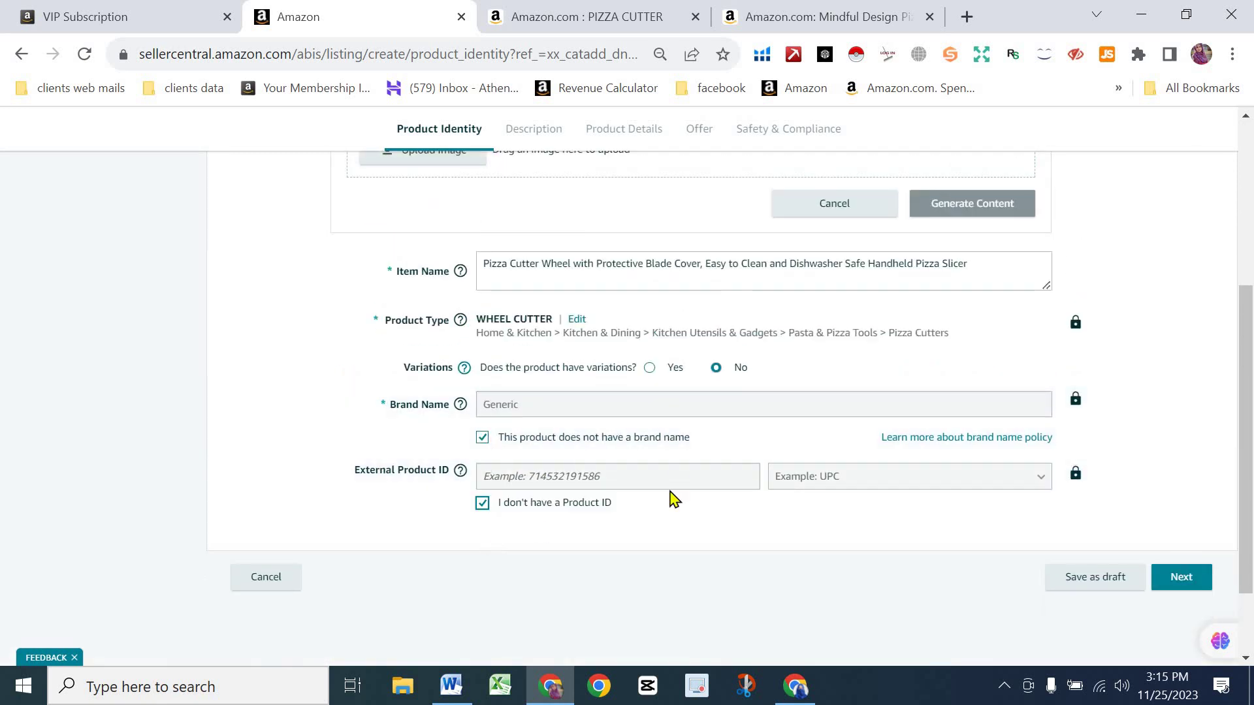
scroll(688, 490, up, 5)
scroll(671, 482, down, 7)
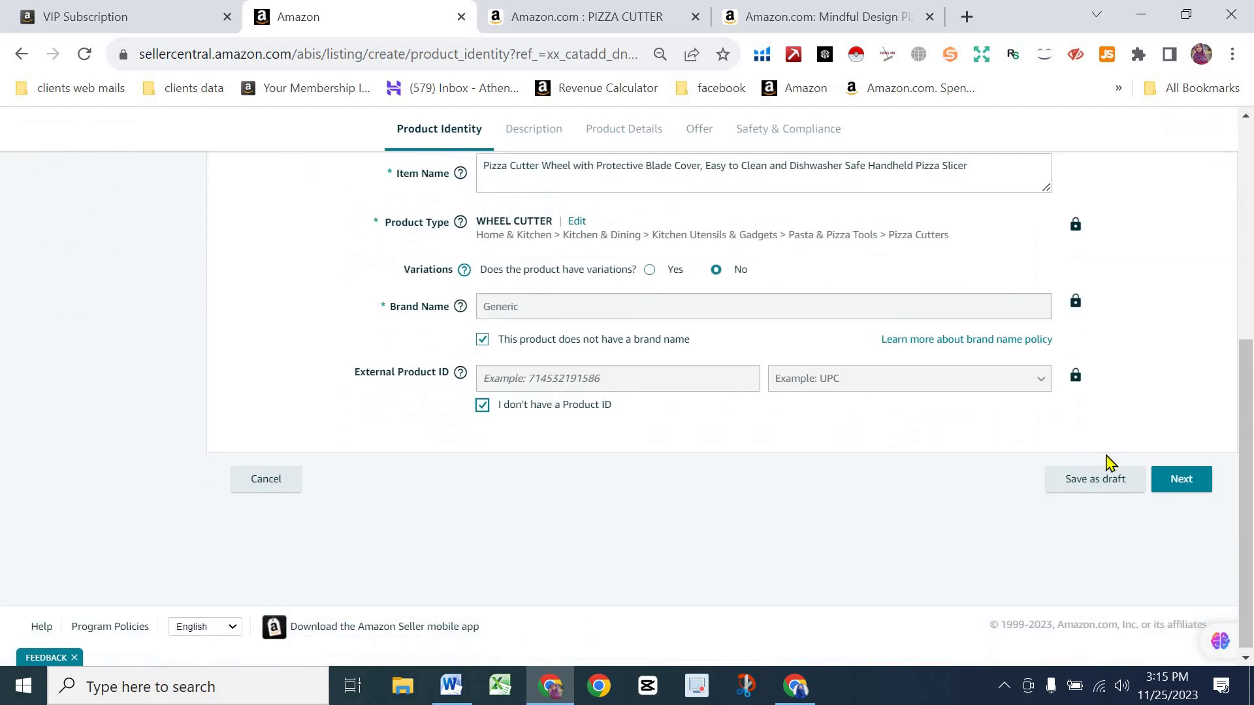
Step: Continue to the listing's Description section and acknowledge the UPC exemption
click(1178, 478)
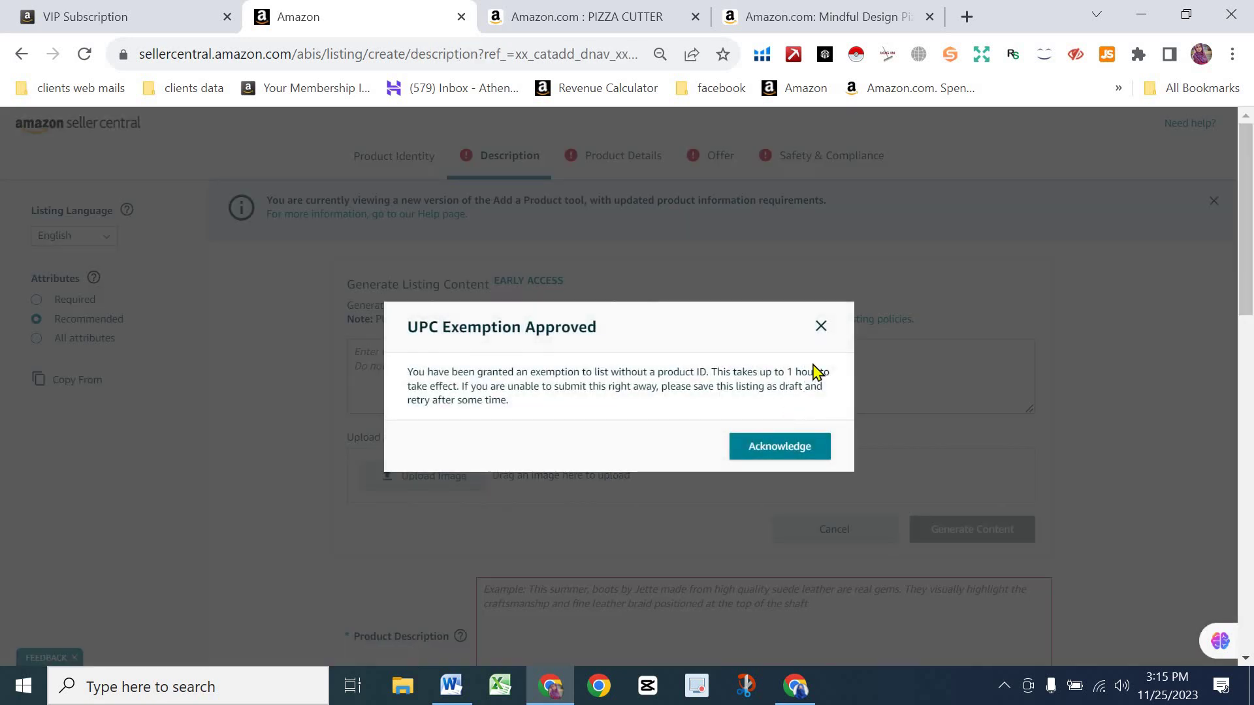
click(775, 455)
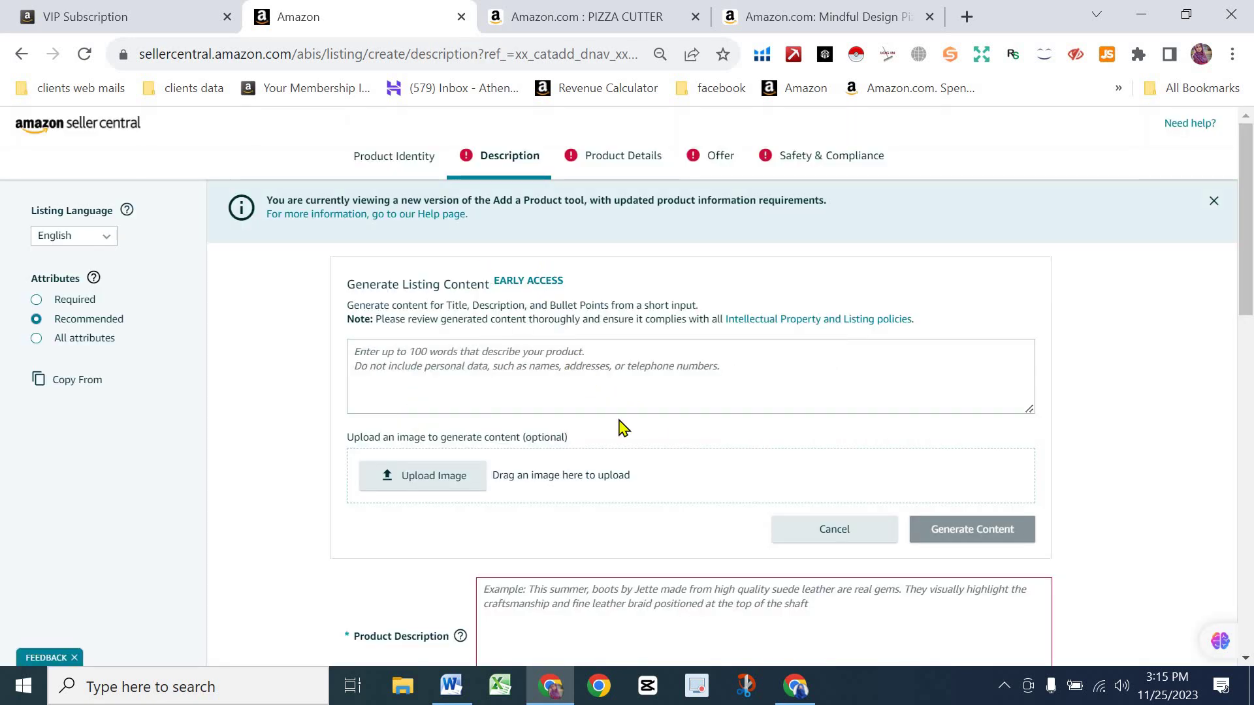
scroll(619, 418, down, 5)
scroll(614, 418, up, 5)
scroll(457, 375, down, 5)
Step: Switch to the Word document and copy all the text below the Description heading, through the end of the document
click(530, 297)
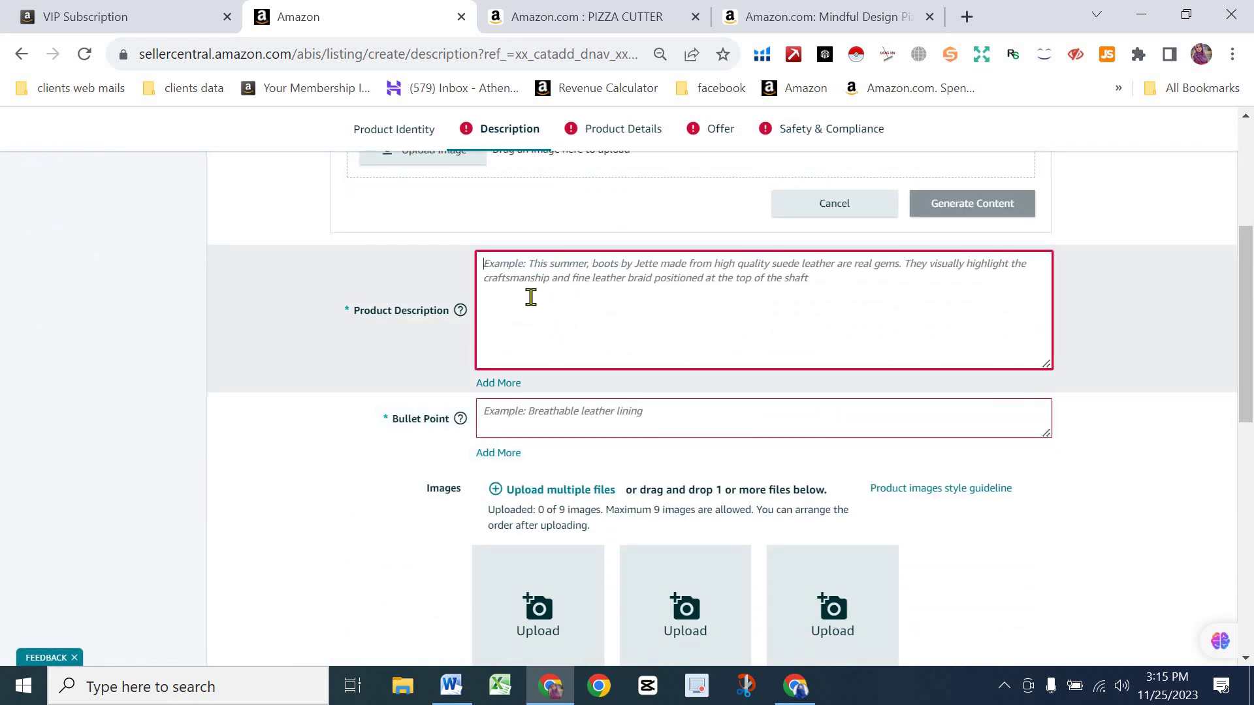
scroll(523, 434, down, 3)
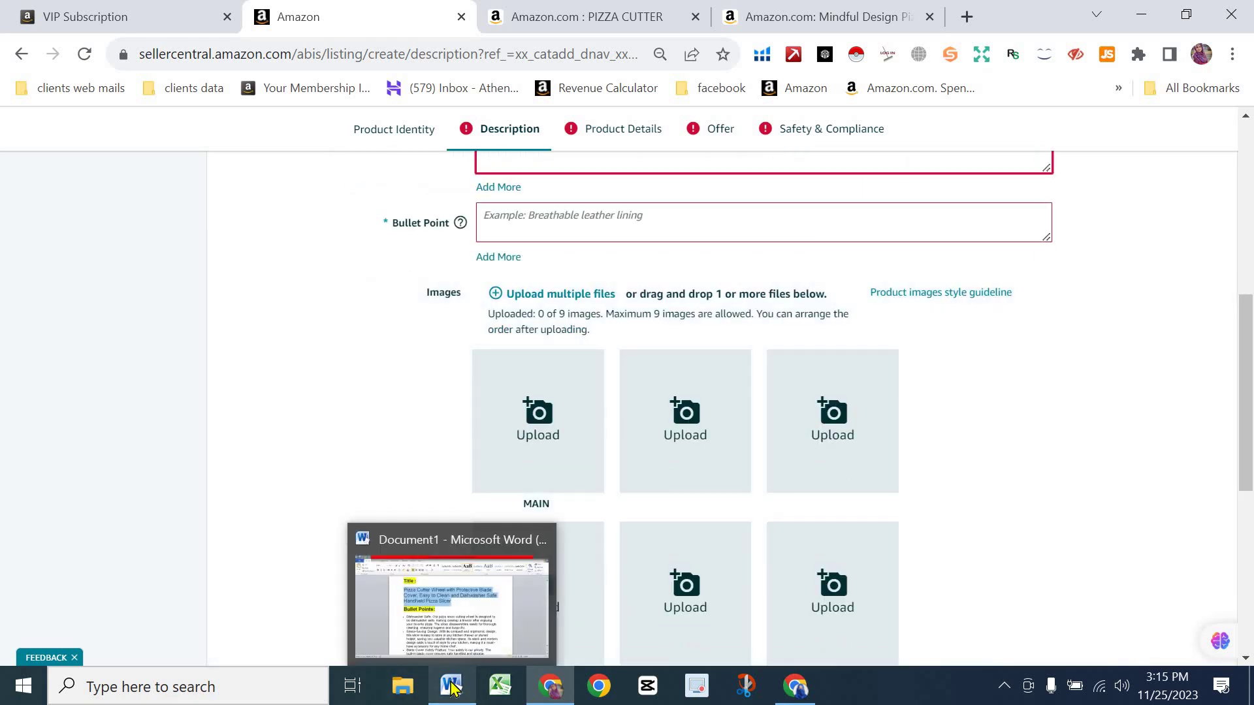
click(486, 604)
click(682, 341)
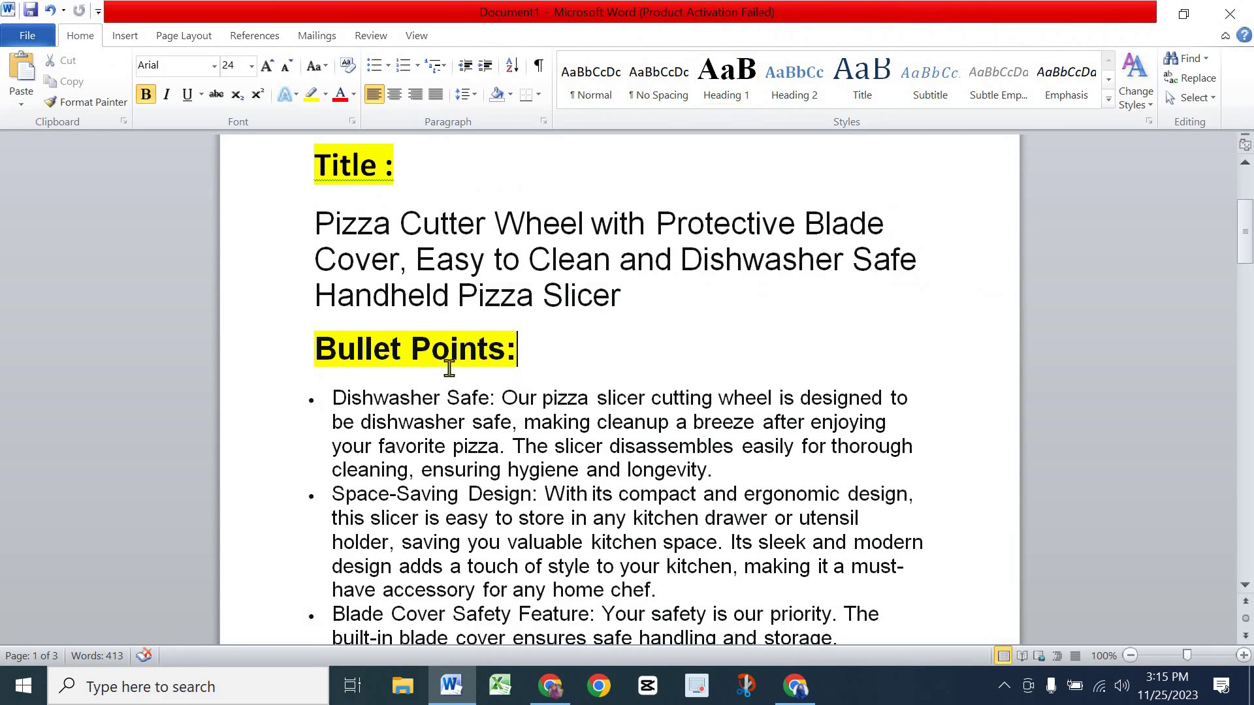
scroll(573, 412, down, 8)
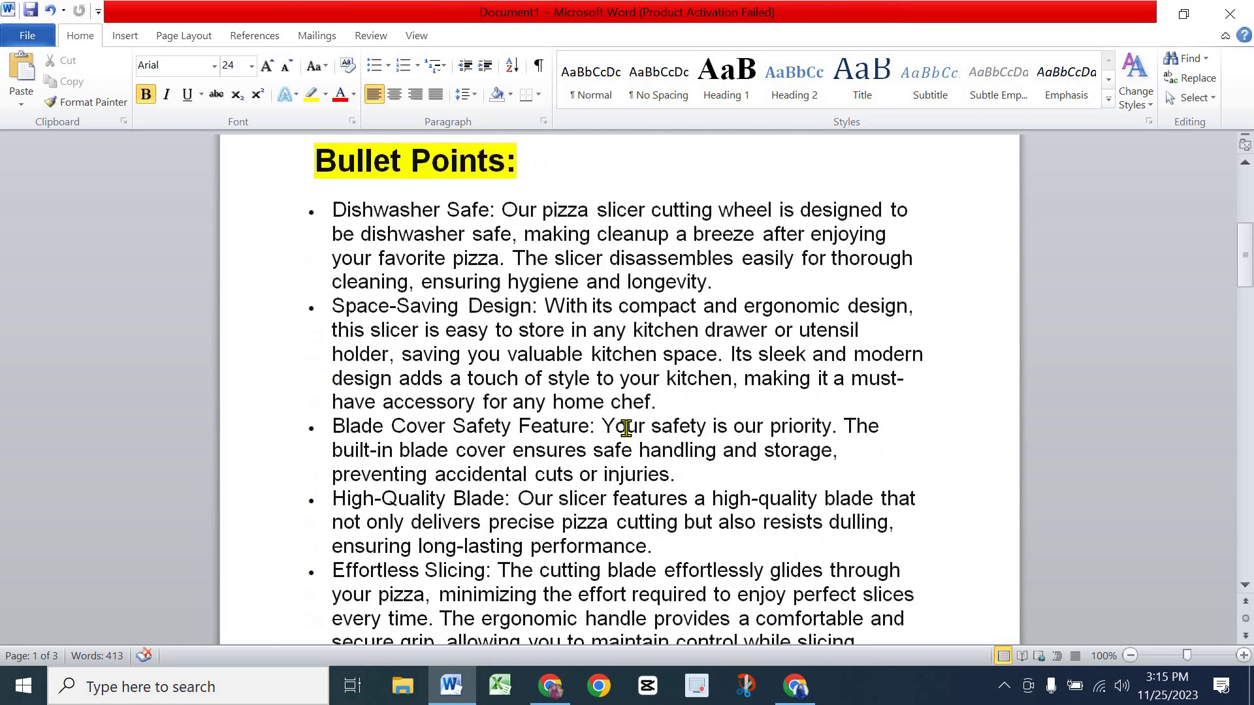
scroll(622, 427, down, 2)
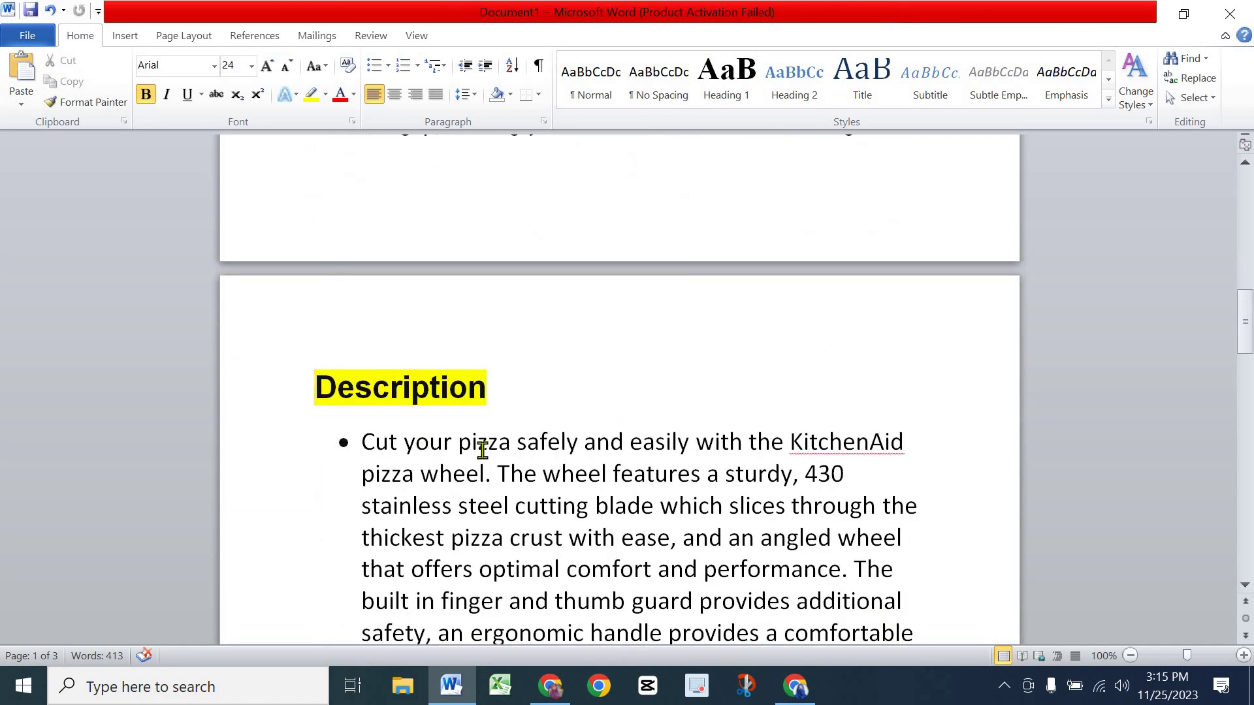
scroll(487, 446, down, 1)
drag(364, 348, 614, 540)
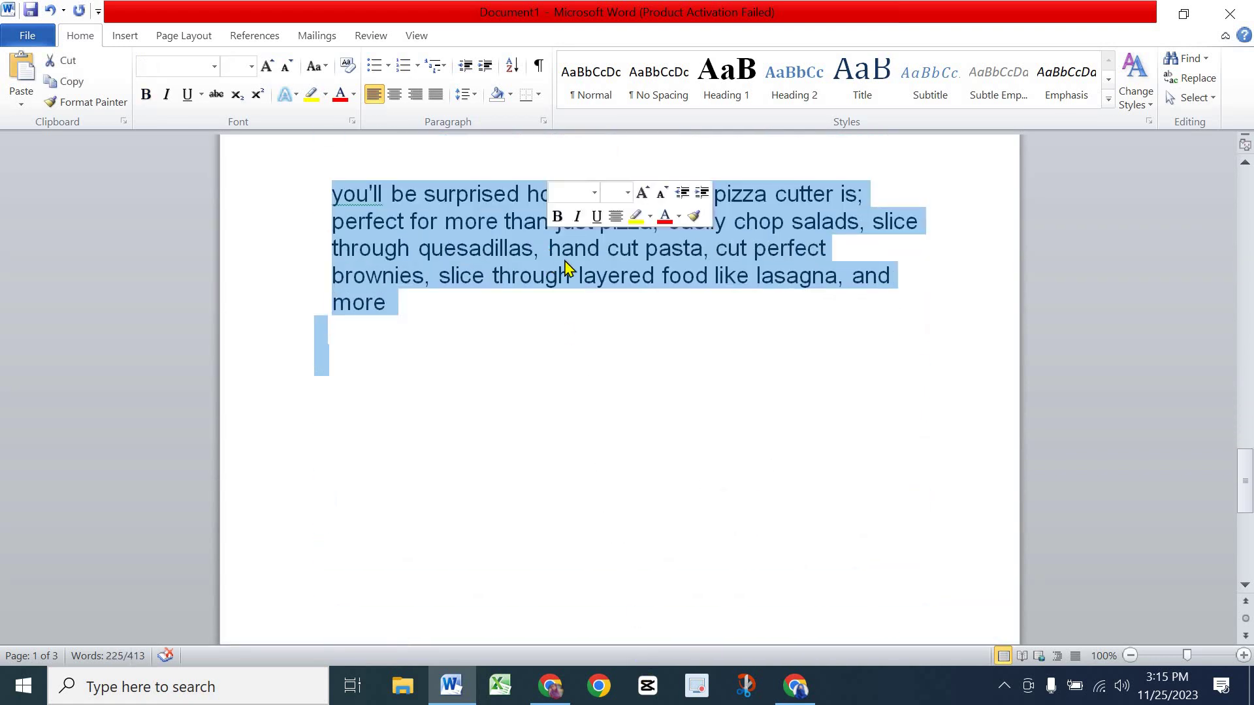
right_click(548, 255)
click(588, 274)
click(1156, 15)
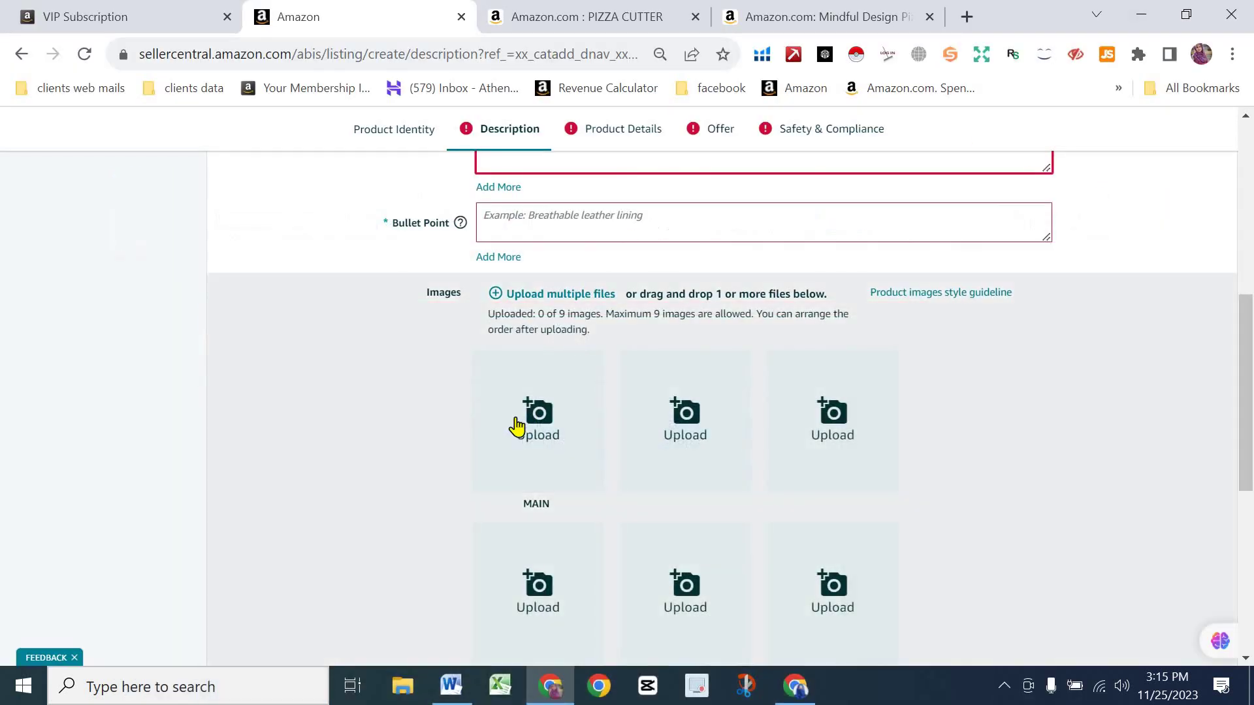
Step: Paste the copied text into the listing's Product Description and review it through to the end
scroll(570, 334, up, 5)
click(542, 515)
right_click(545, 494)
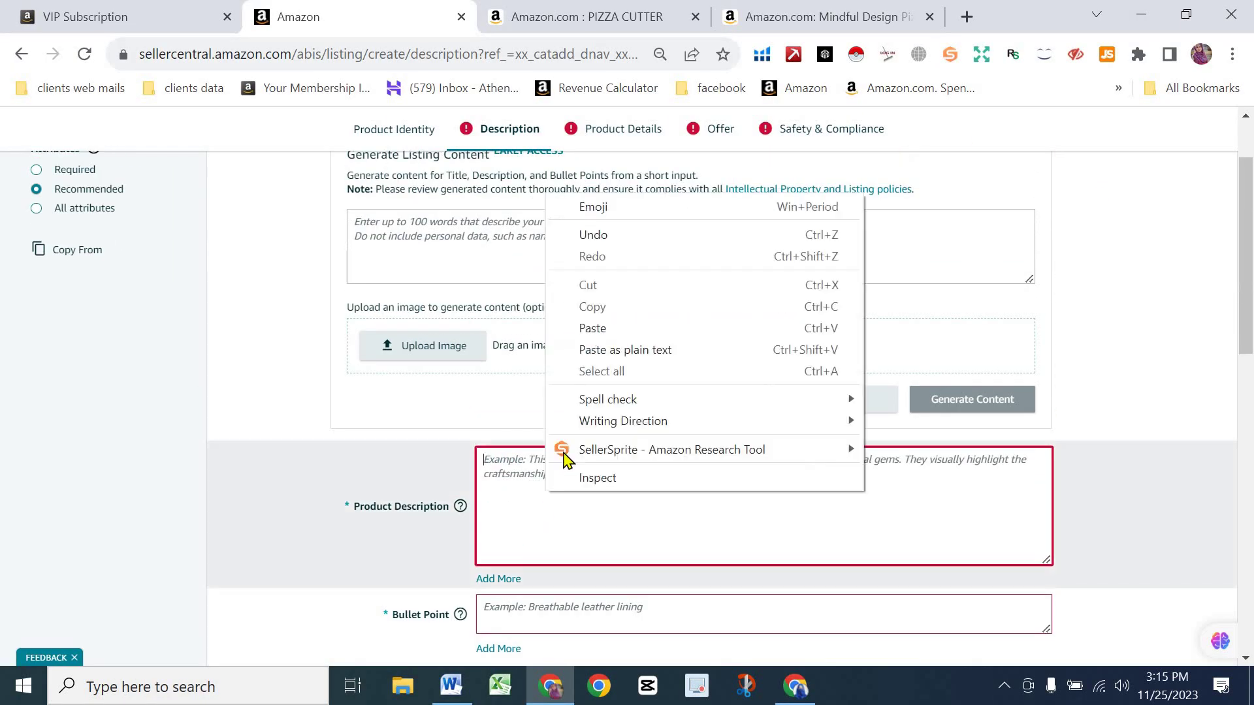
click(597, 329)
scroll(598, 516, up, 10)
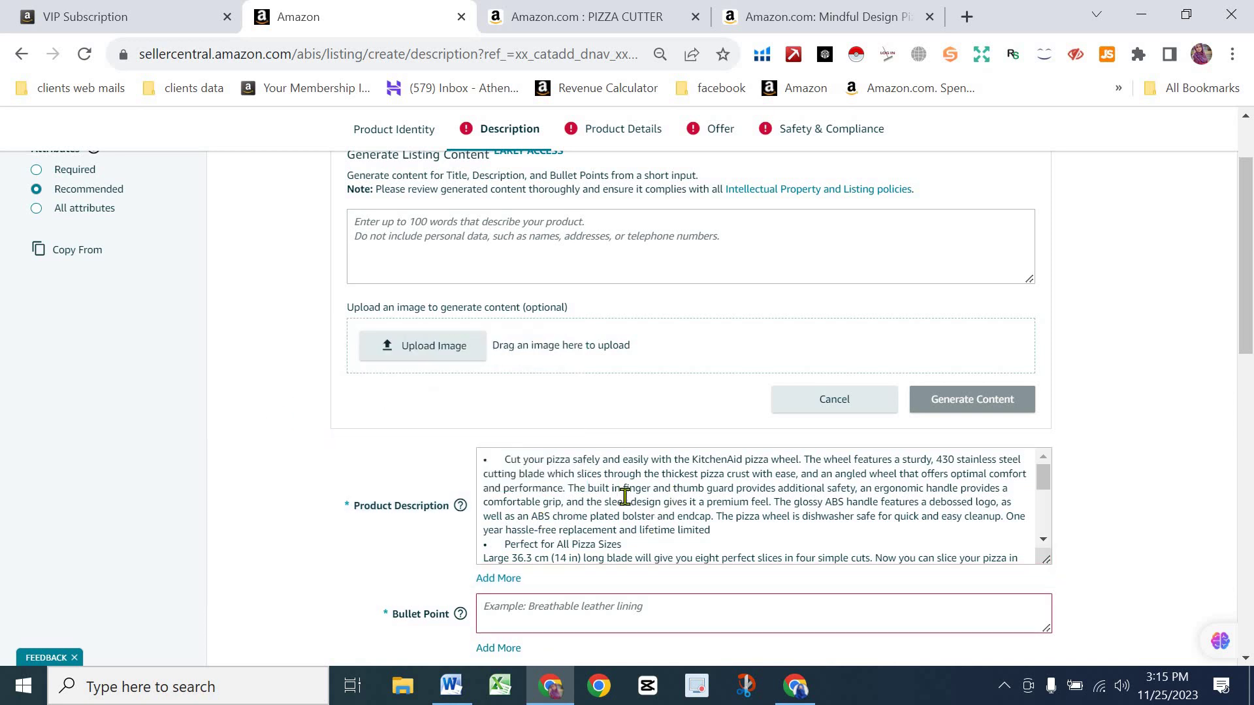
scroll(575, 504, down, 3)
scroll(585, 533, down, 3)
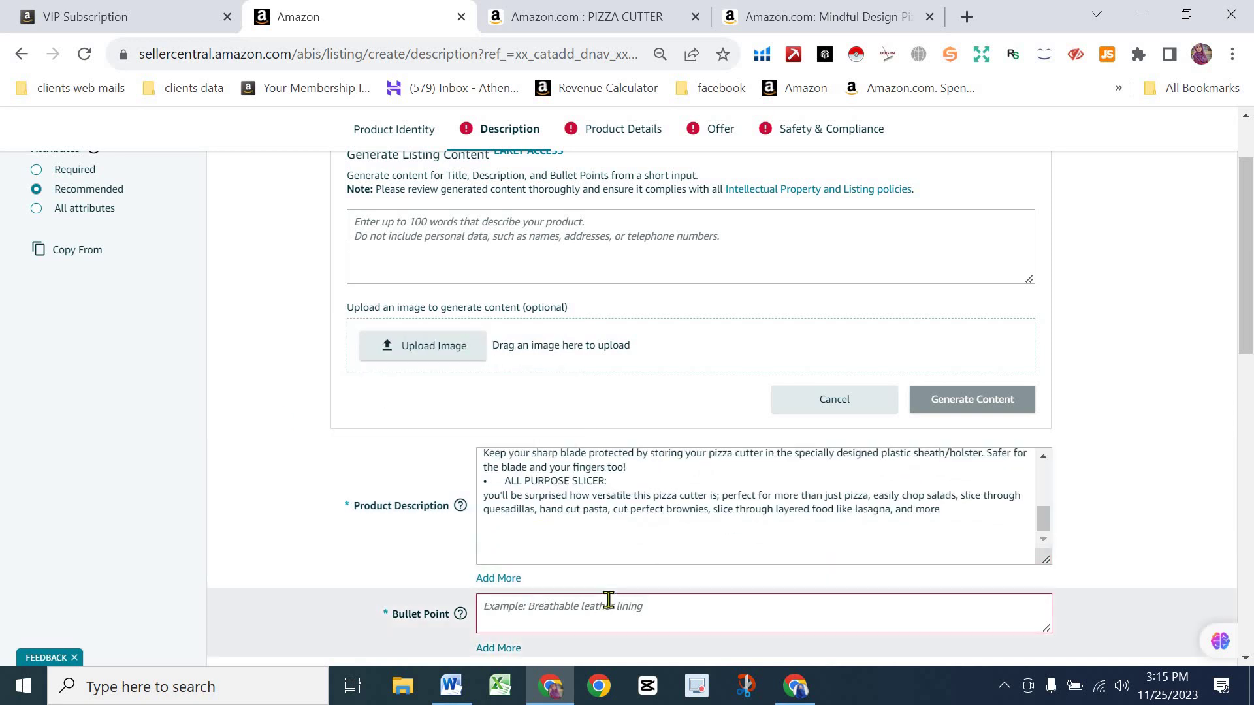
Step: Switch to the Word document and copy the "Dishwasher Safe" item under the Bullet Points heading for the listing's first bullet point
scroll(608, 598, down, 2)
click(530, 514)
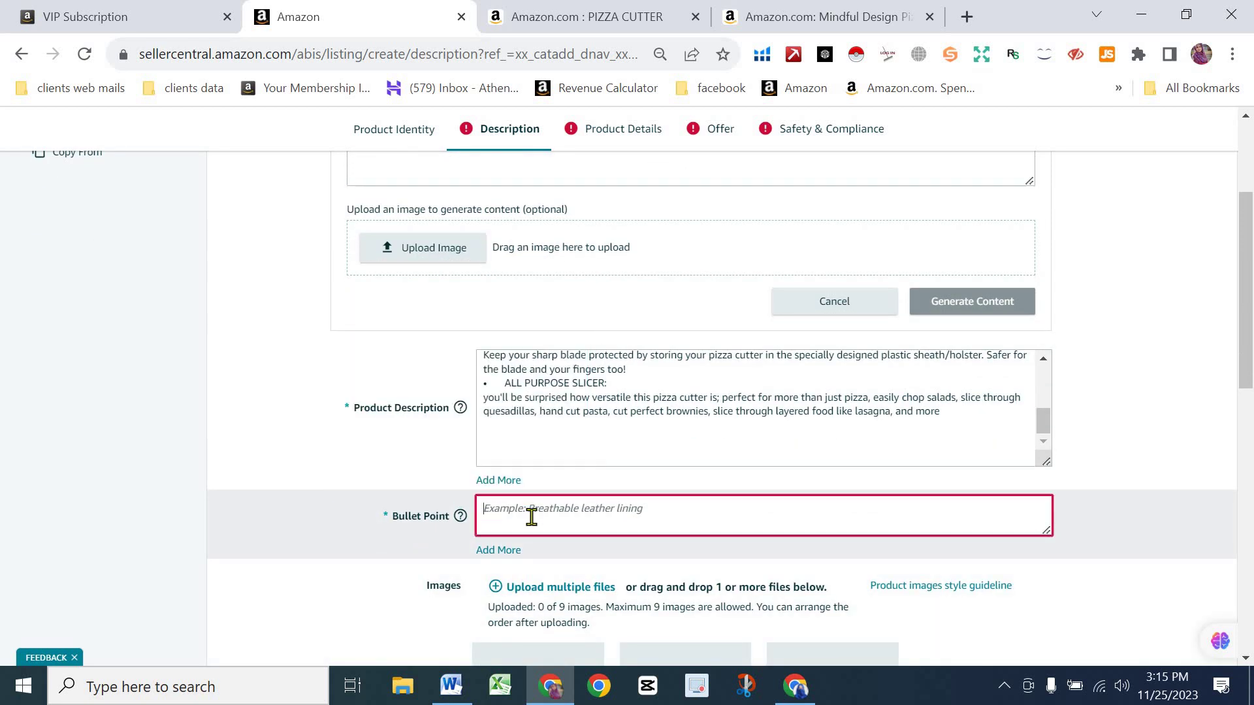
scroll(546, 501, down, 1)
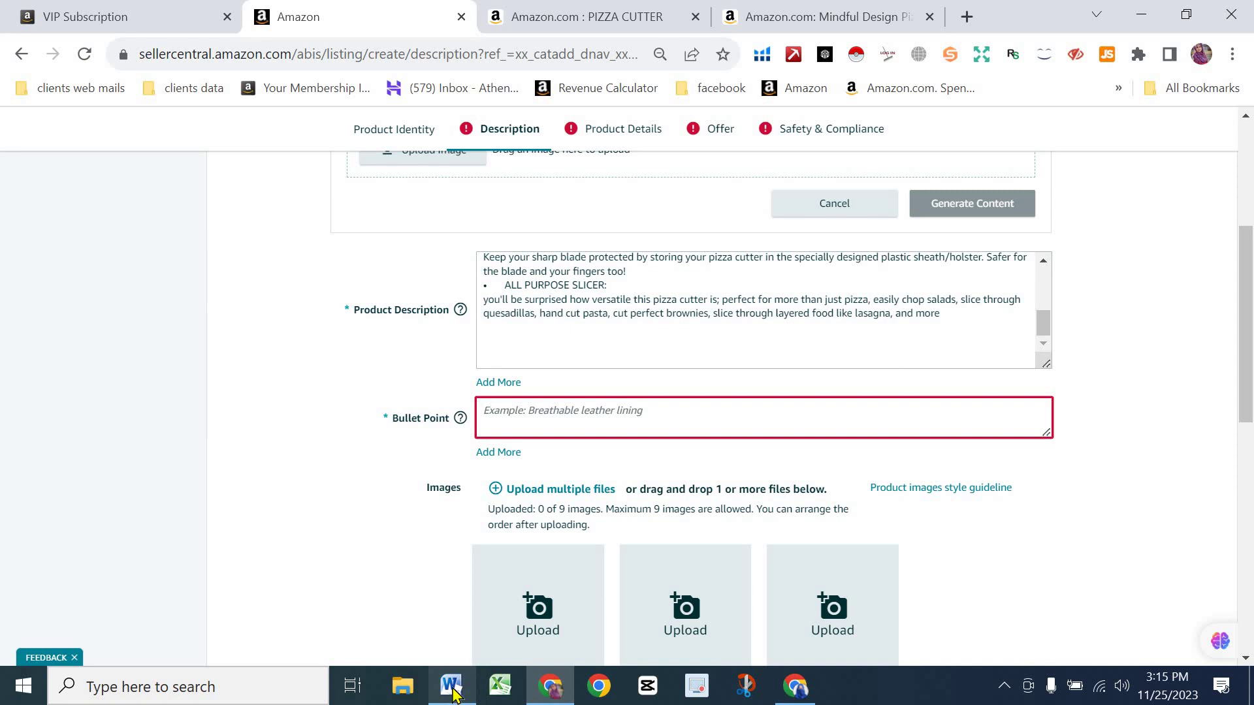
click(452, 686)
click(542, 471)
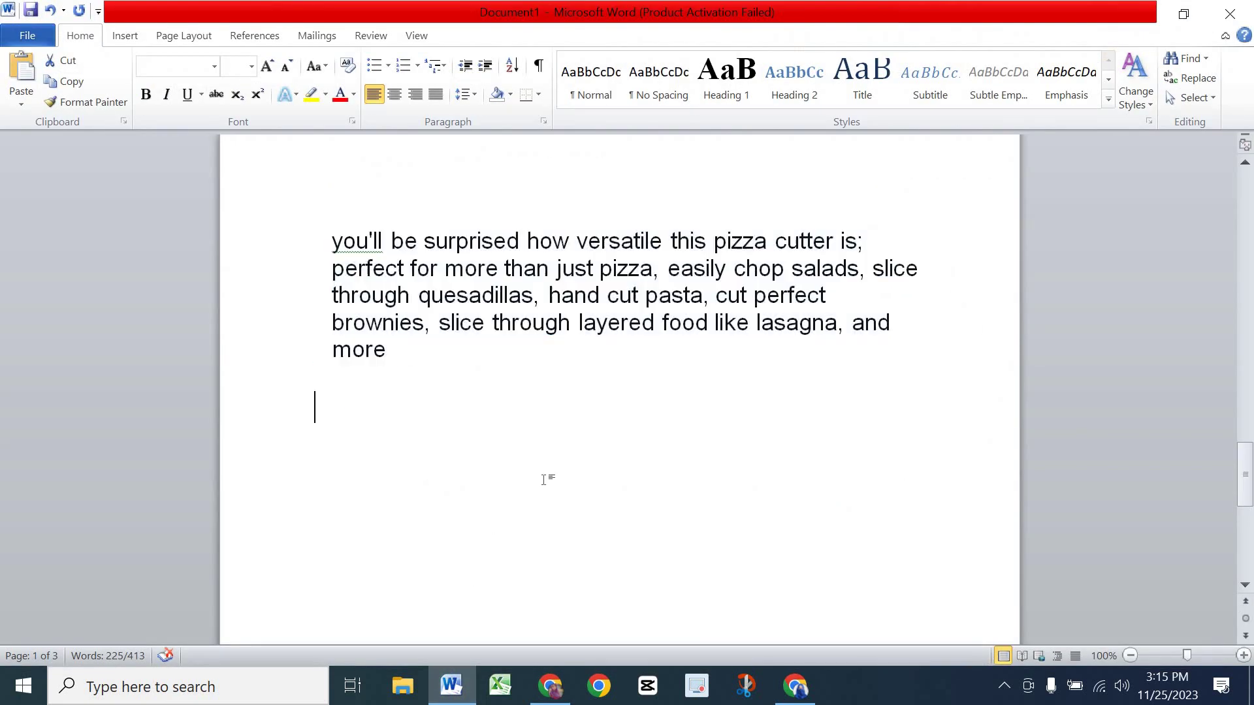
scroll(543, 475, up, 3)
scroll(543, 475, up, 15)
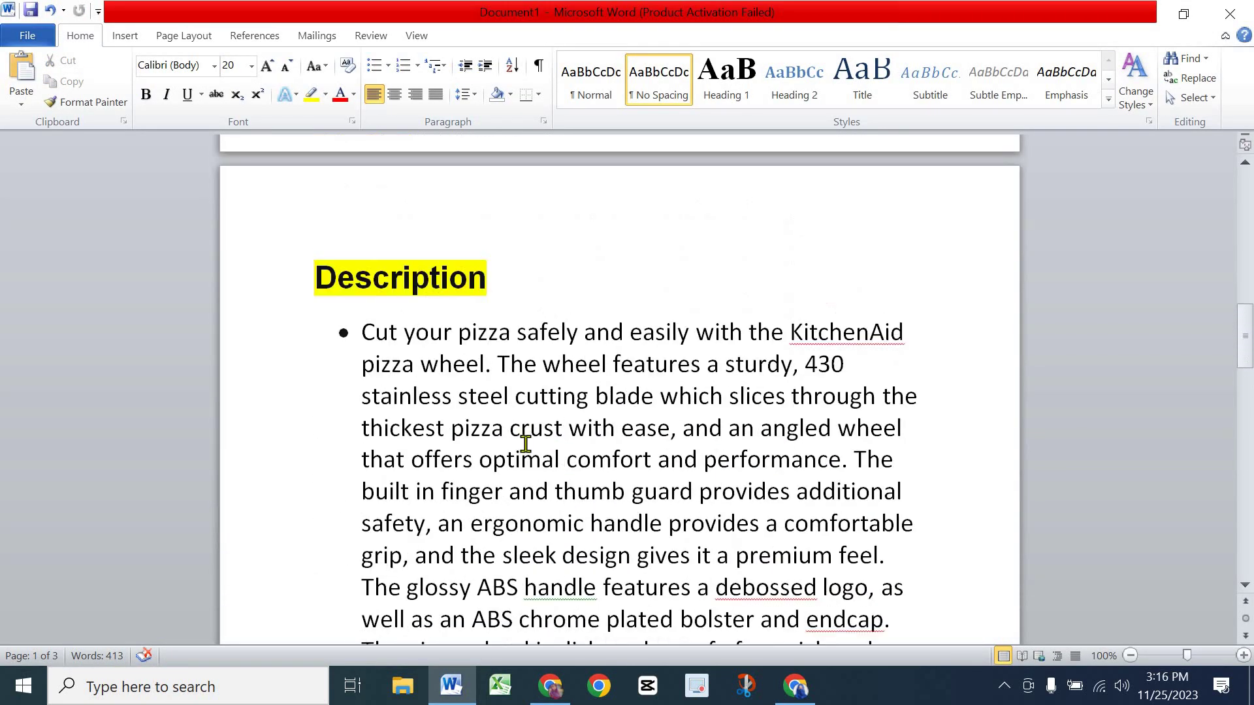
scroll(525, 442, up, 7)
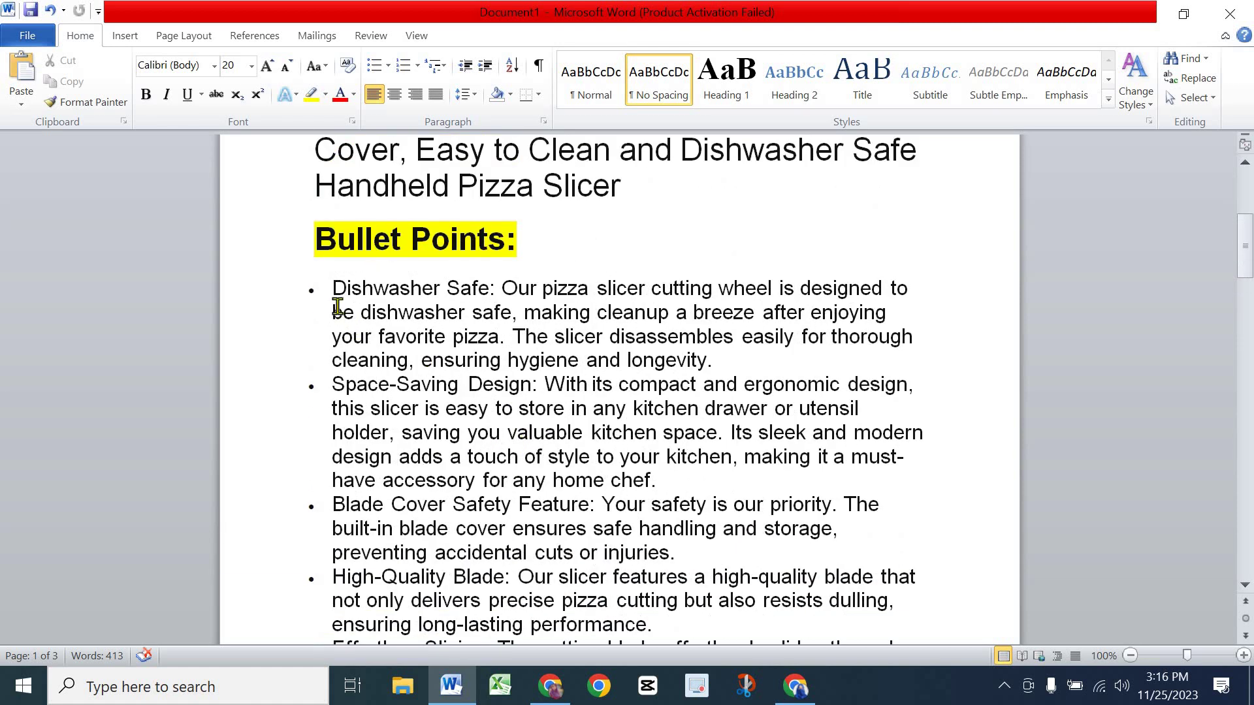
drag(332, 294, 715, 360)
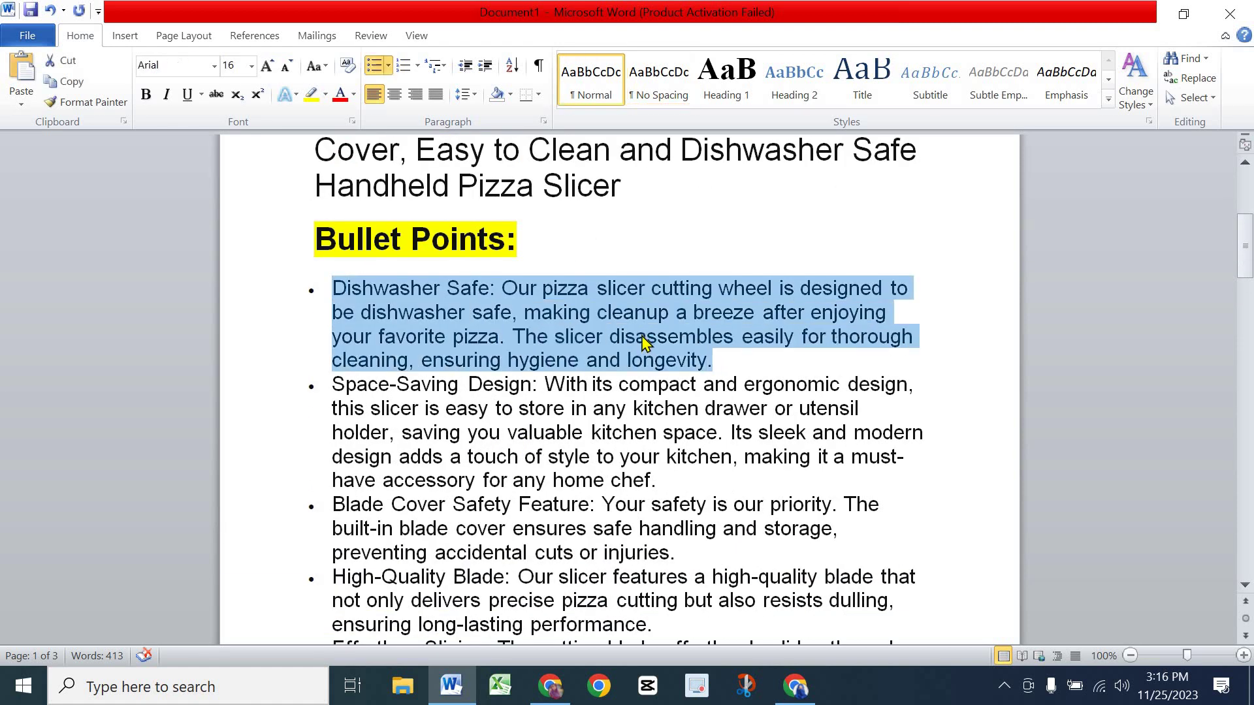
right_click(641, 335)
click(682, 275)
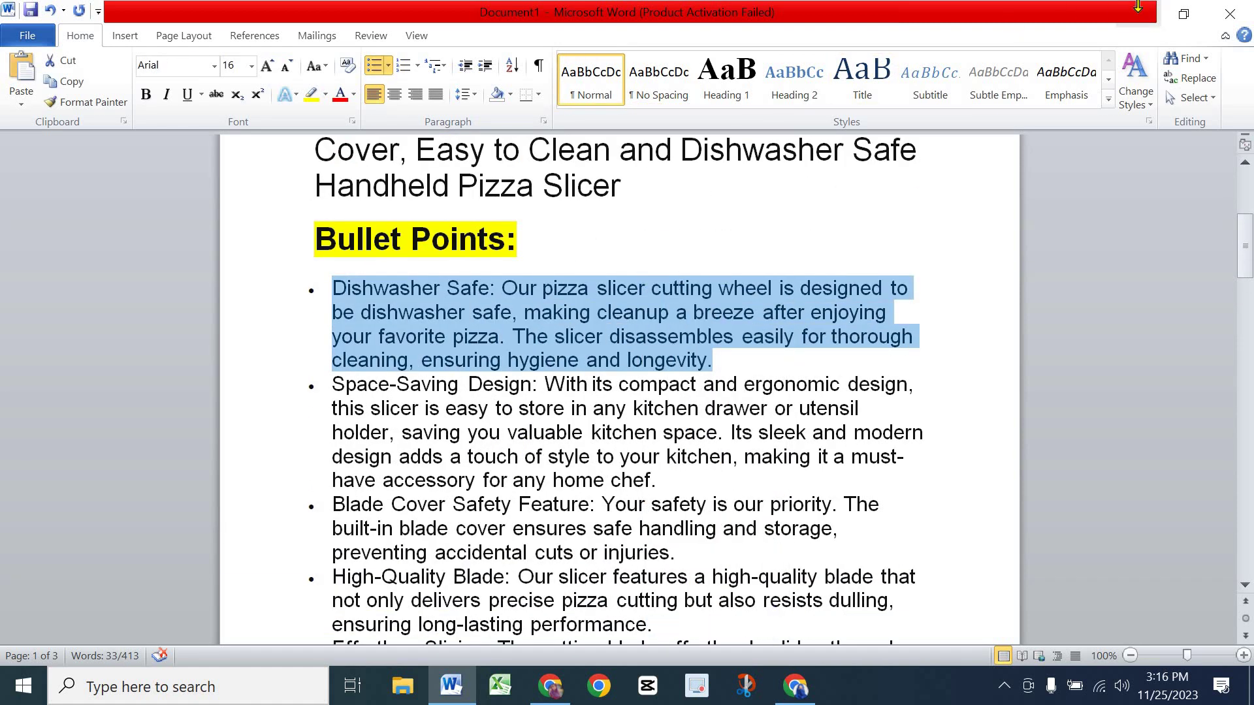
Step: Return to the Seller Central listing, paste the "Dishwasher Safe" text as the first Bullet Point and add a second bullet field
click(1140, 12)
right_click(547, 407)
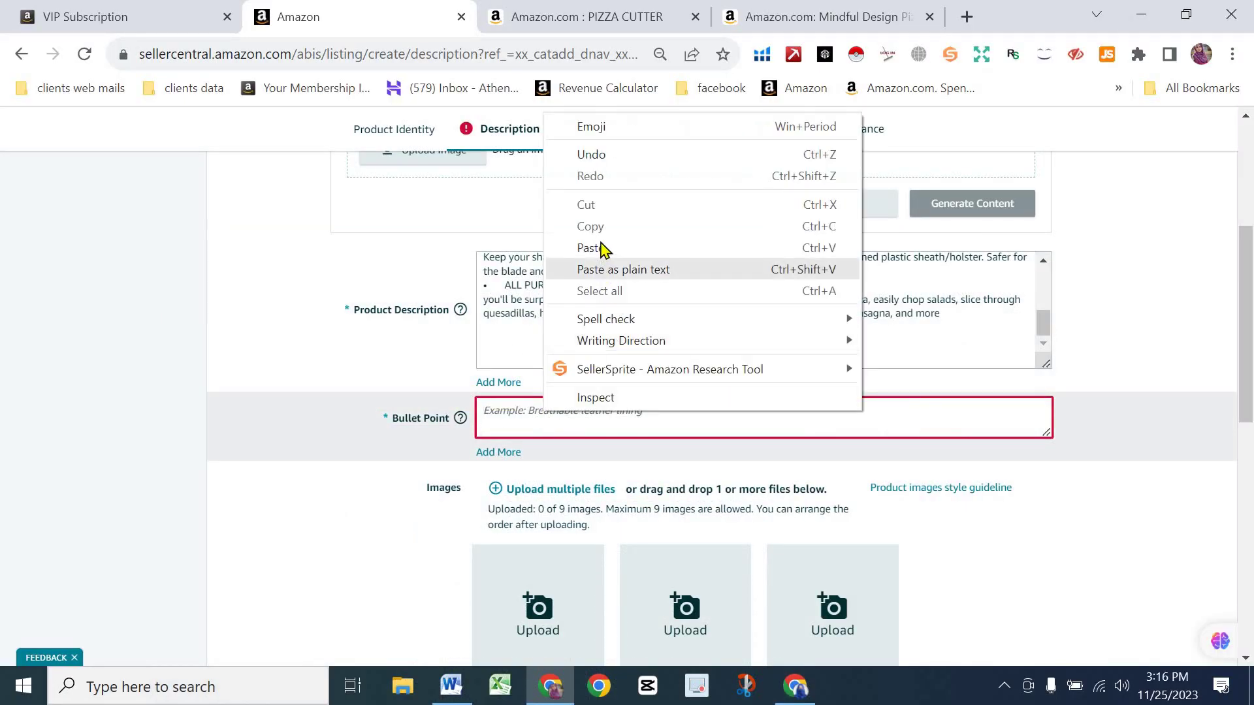
click(590, 190)
scroll(549, 386, down, 1)
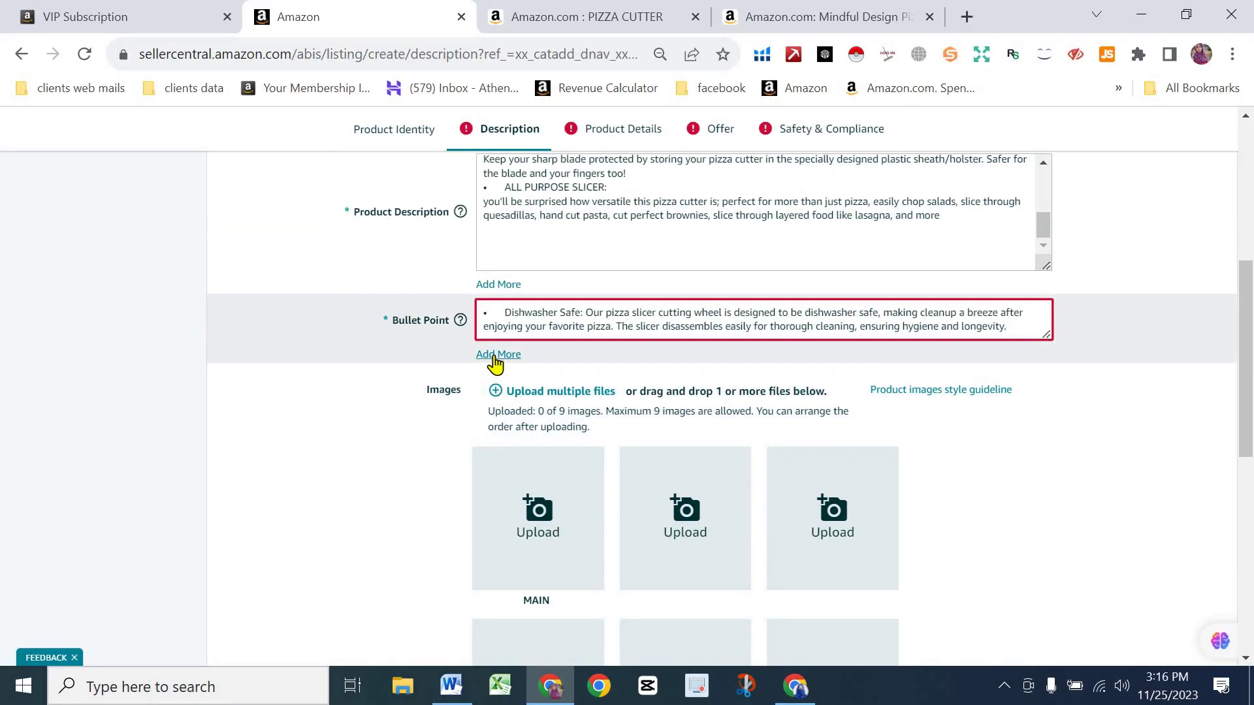
click(495, 358)
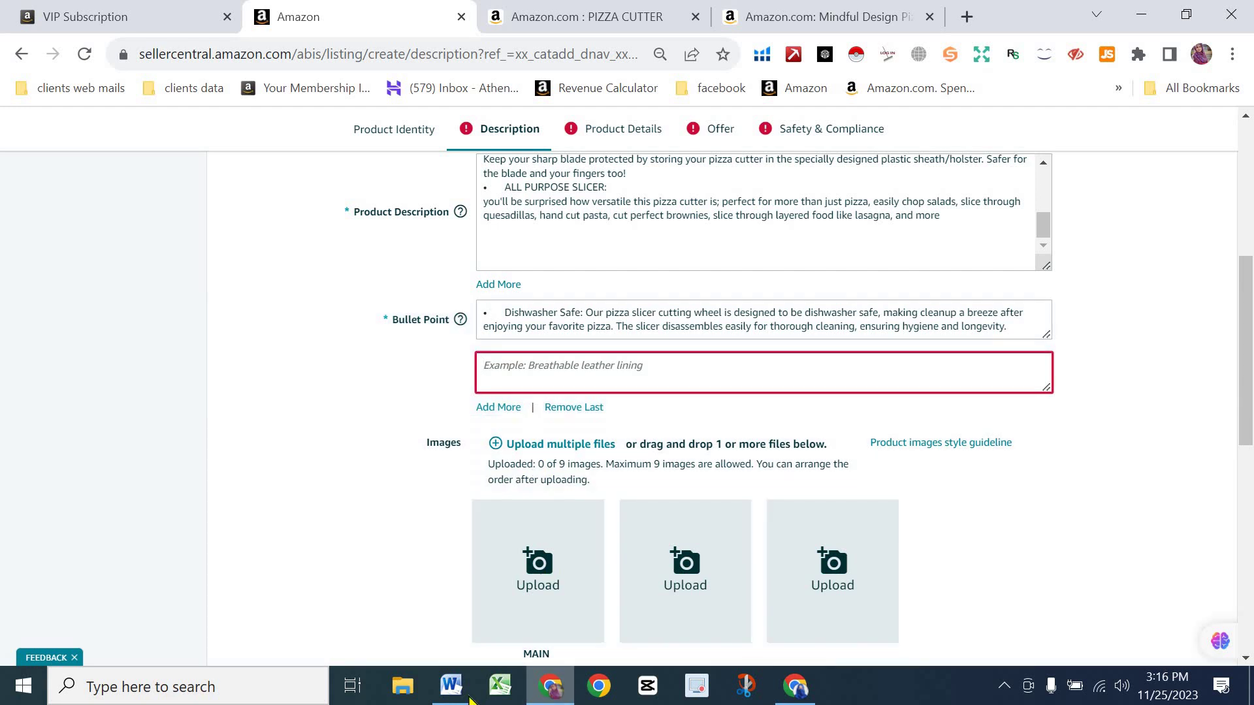
Step: Switch to the Word document and copy the complete "Space-Saving Design" bullet text
click(452, 685)
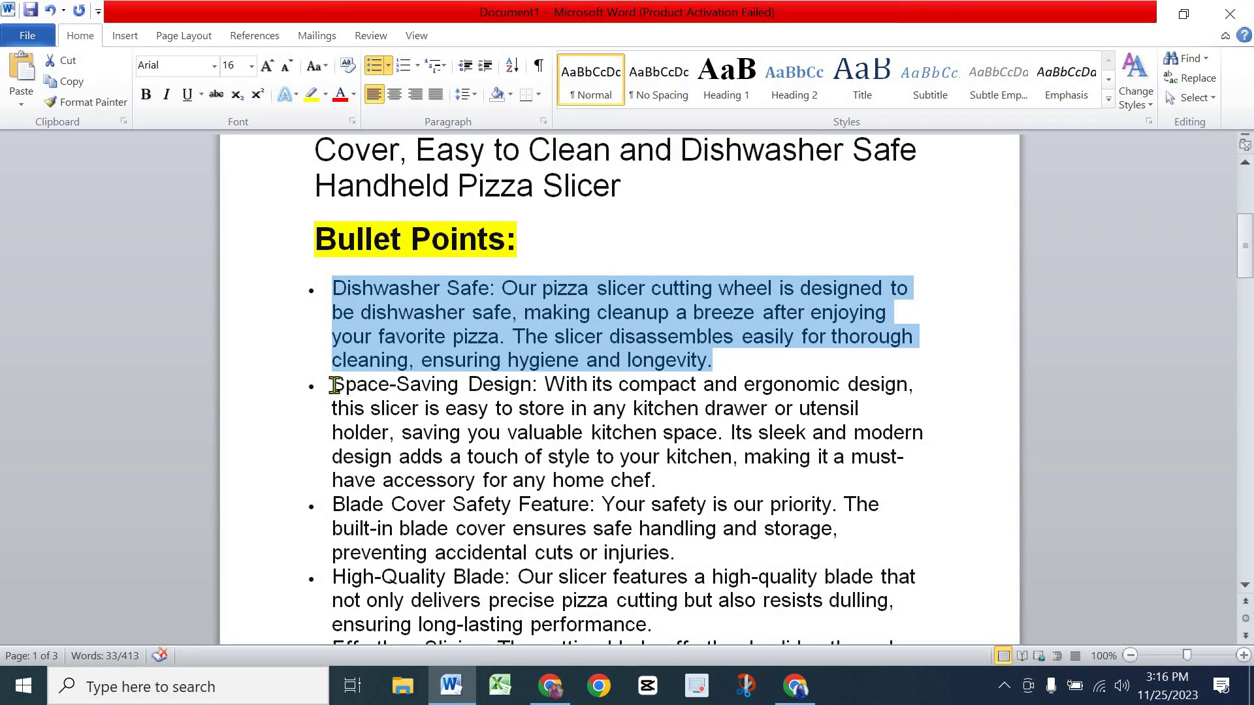
drag(333, 385, 697, 457)
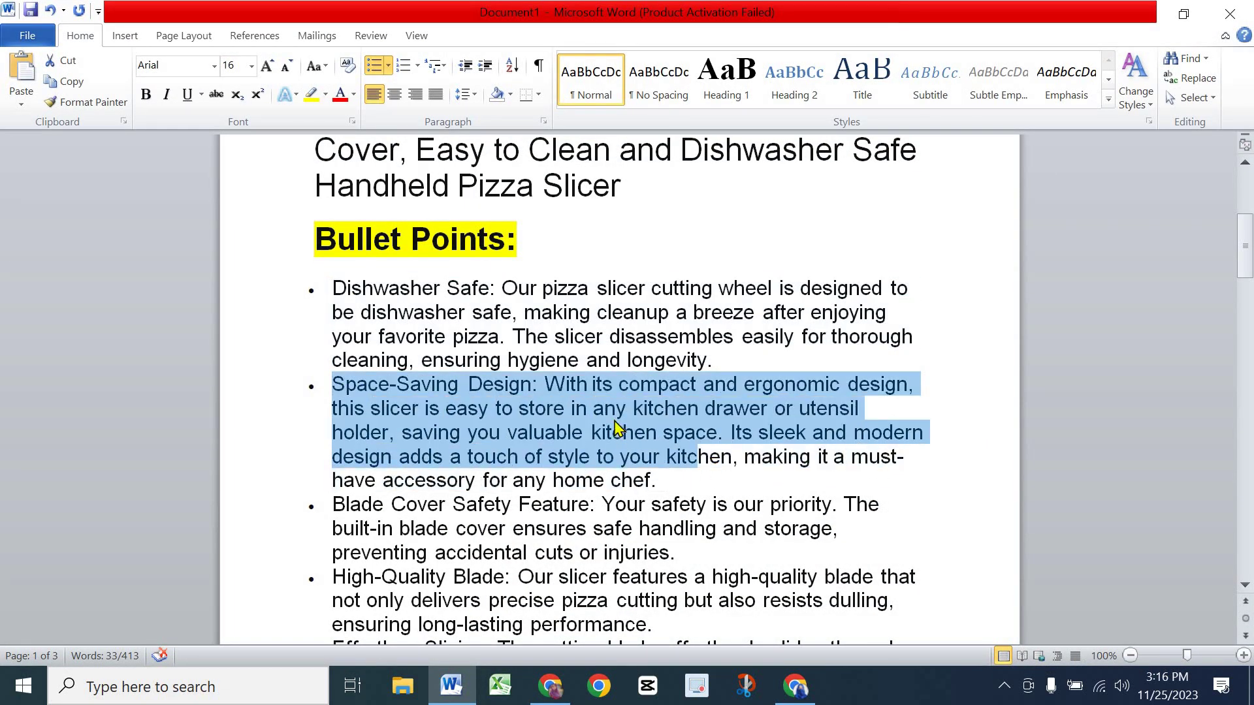
click(666, 475)
drag(332, 386, 678, 479)
right_click(591, 452)
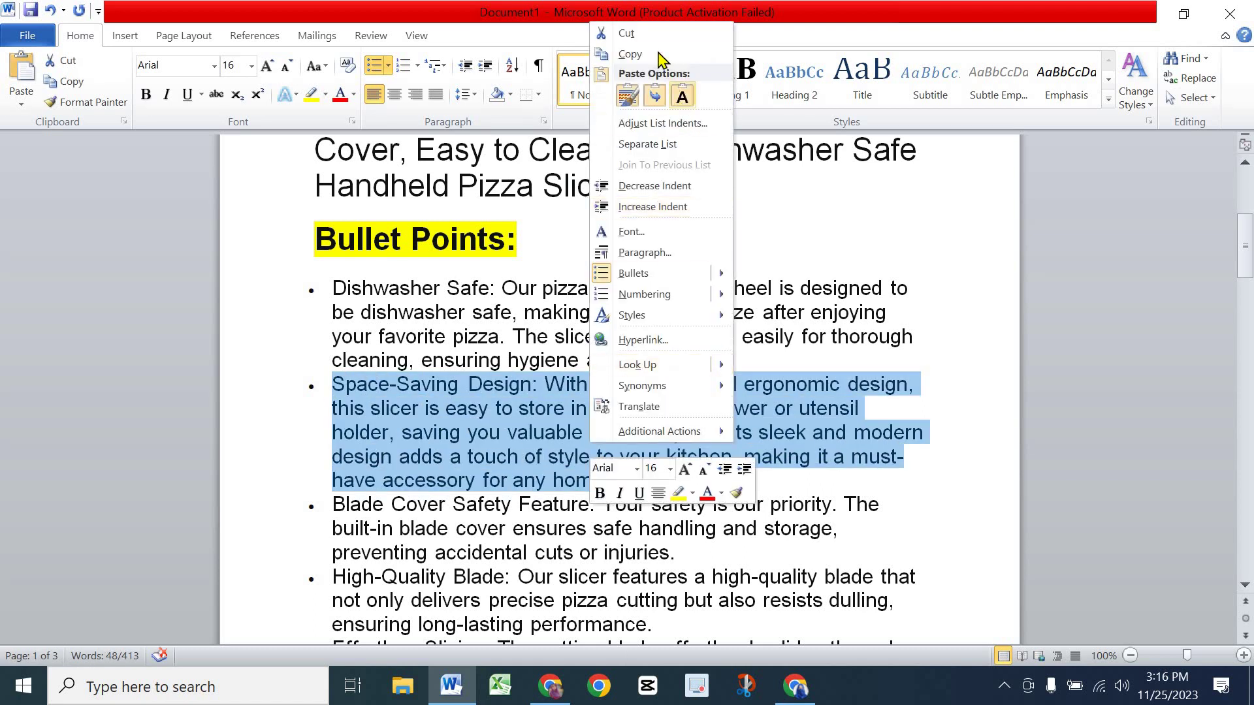
key(Return)
Step: Return to the listing, paste the "Space-Saving Design" text as the second Bullet Point and add a third bullet field
key(alt+Tab)
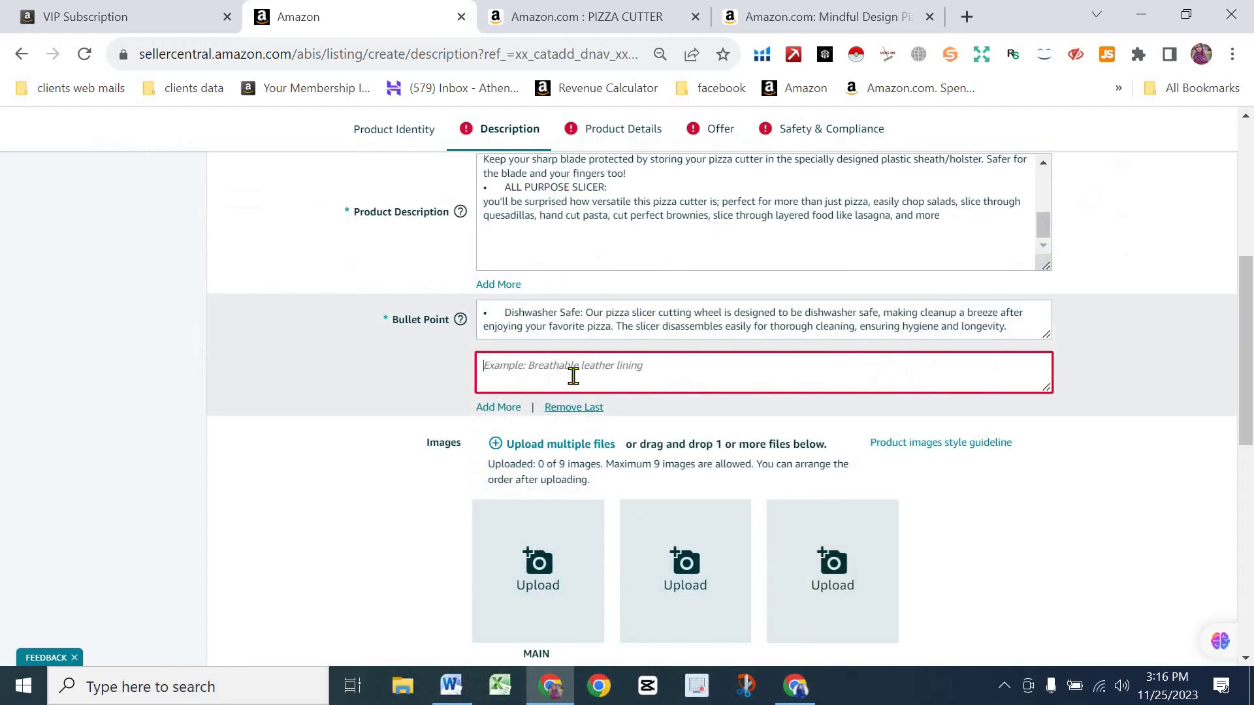
right_click(586, 385)
click(636, 213)
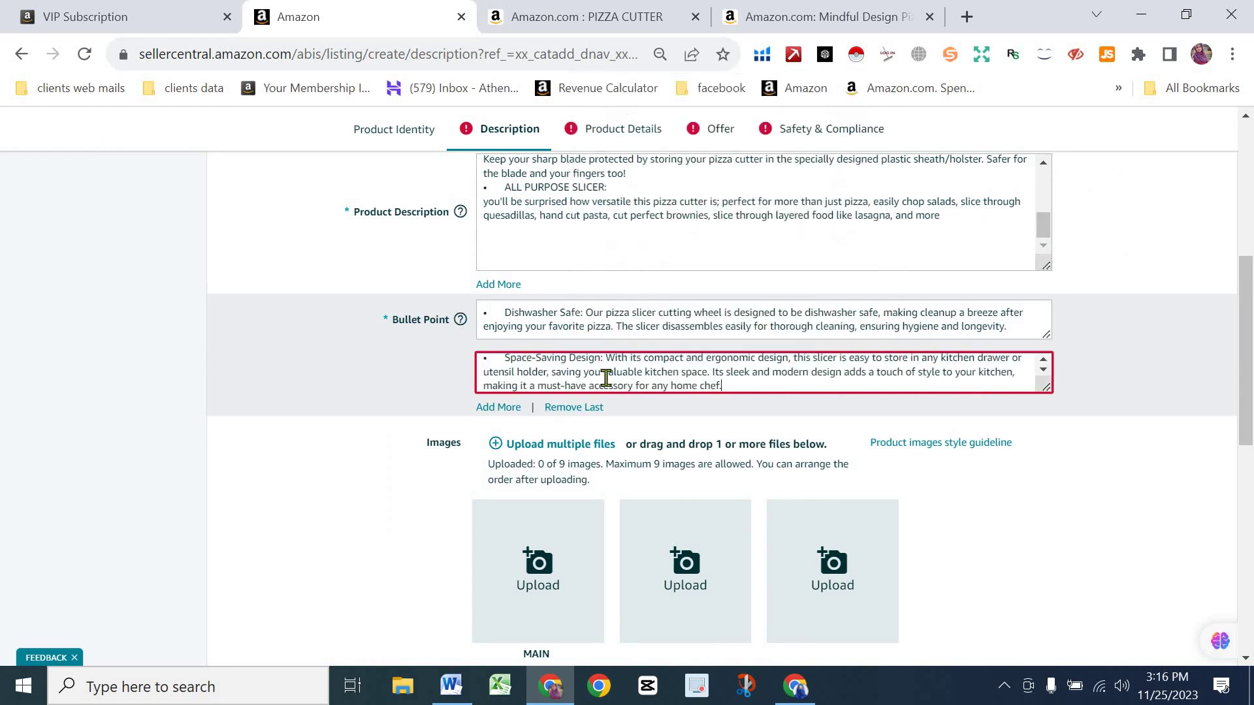
click(497, 410)
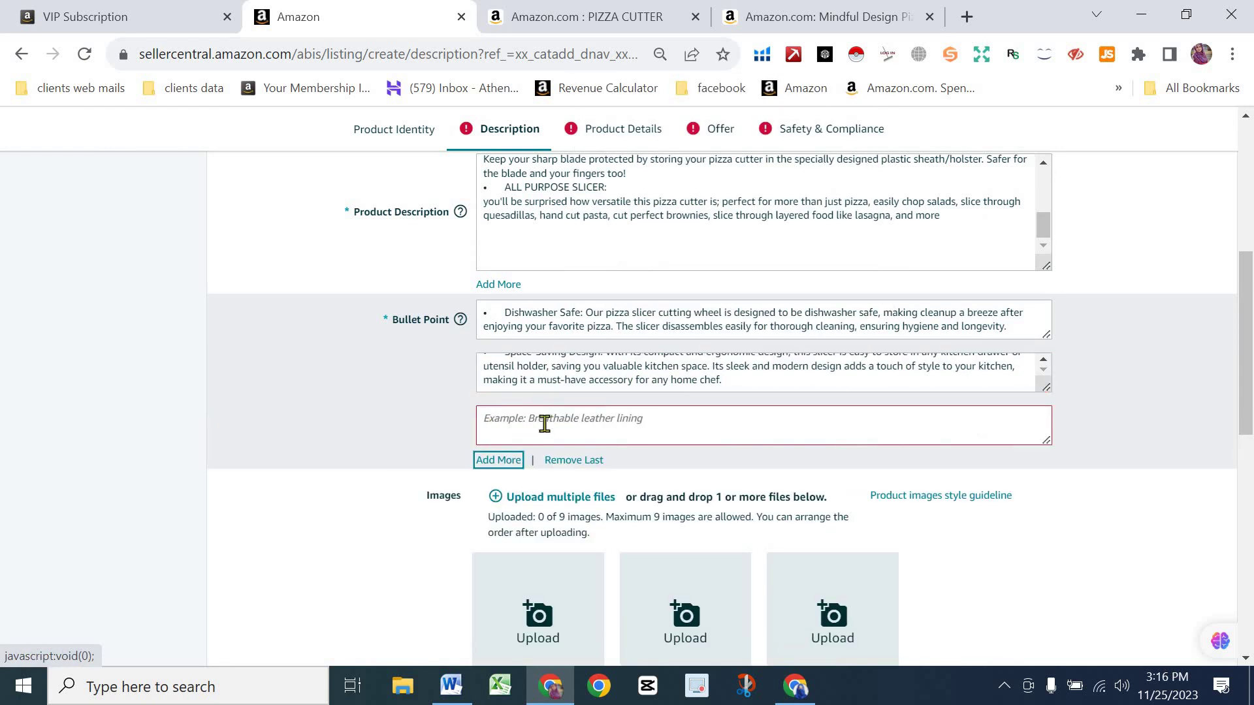
scroll(540, 423, down, 1)
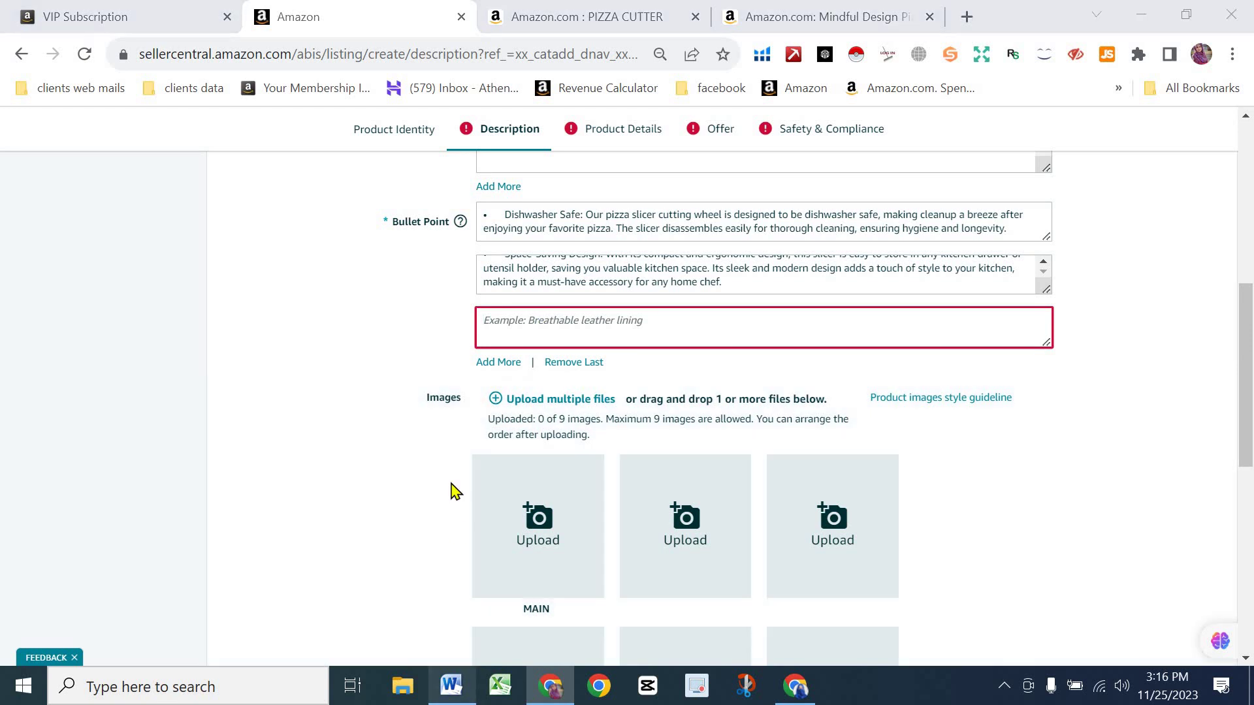
Step: Switch to the Word document and copy the complete "Blade Cover Safety Feature" bullet text
key(alt+Tab)
drag(338, 500, 687, 557)
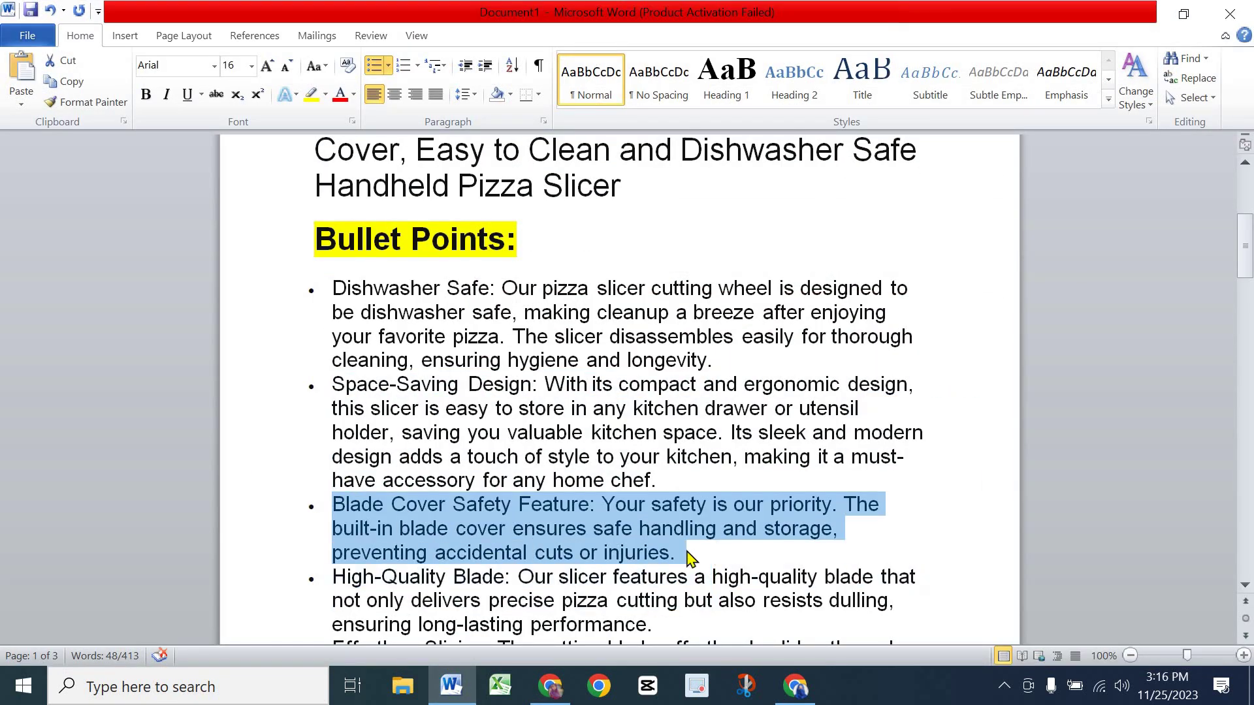
right_click(589, 554)
click(647, 155)
Step: Return to the listing, paste the "Blade Cover Safety Feature" text as the third Bullet Point and add a fourth bullet field
key(alt+Tab)
right_click(560, 322)
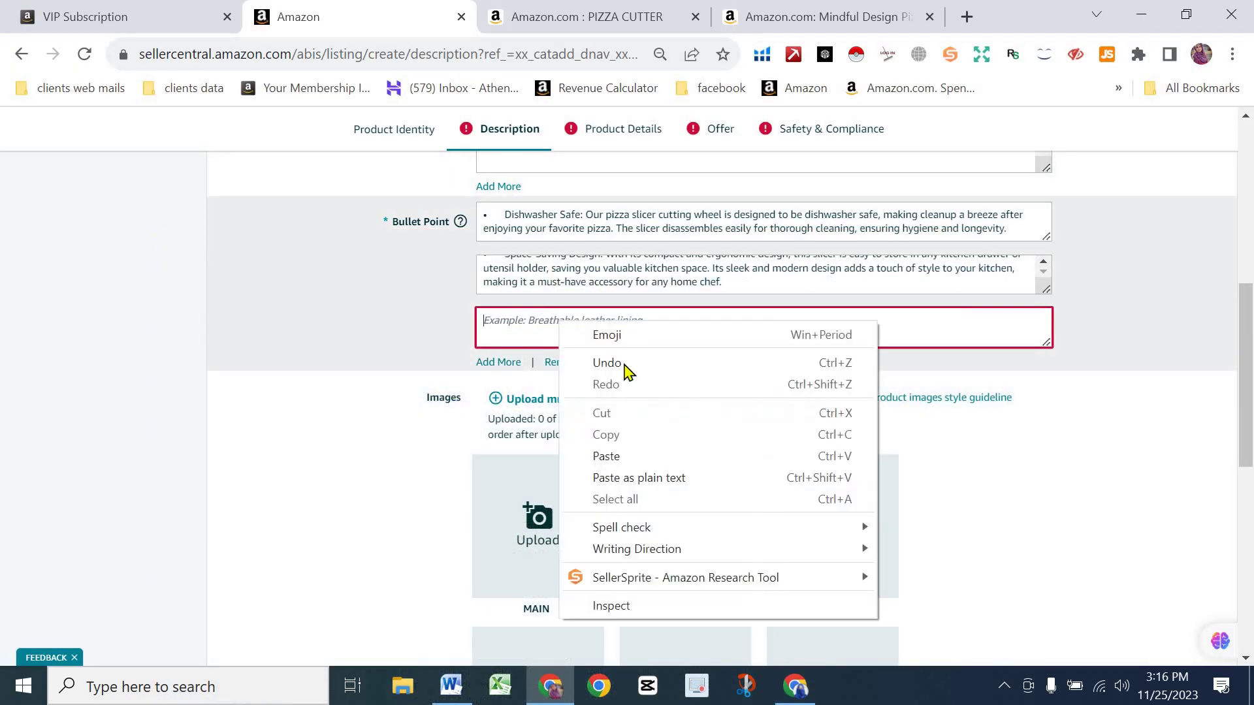
click(604, 455)
scroll(503, 225, down, 3)
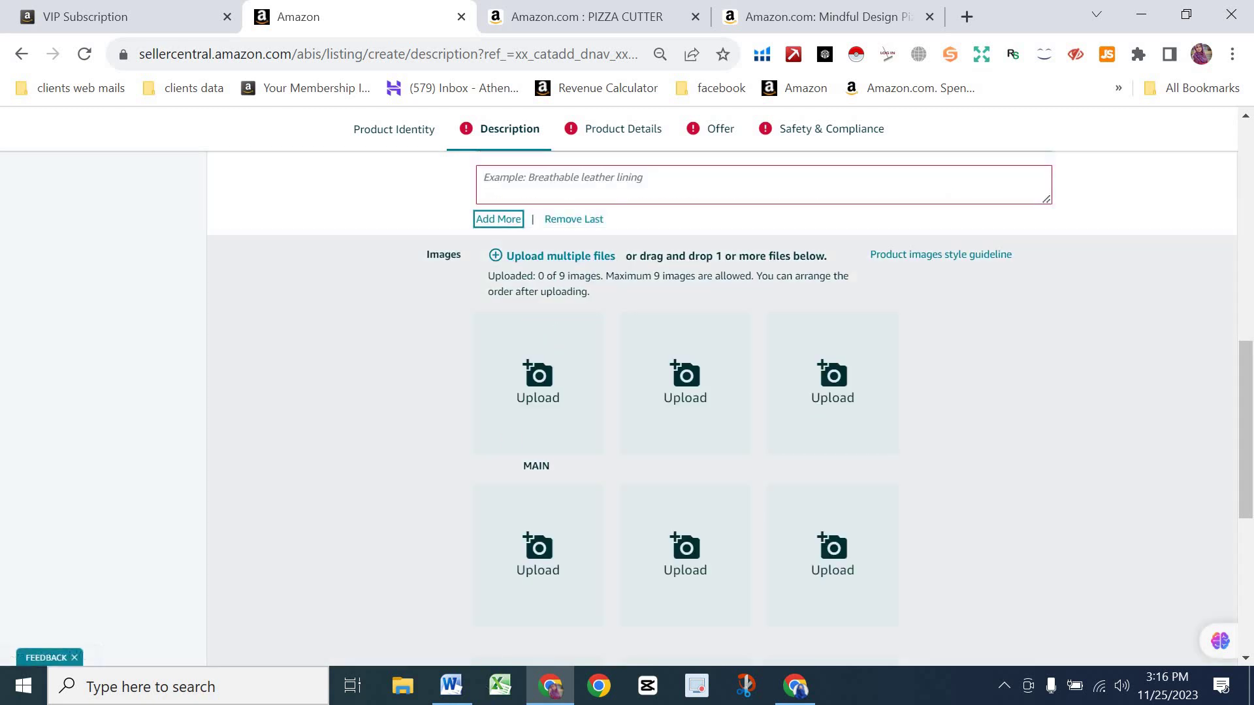
Step: Switch to the Word document and copy the complete "High-Quality Blade" bullet text
key(alt+Tab)
scroll(432, 467, down, 2)
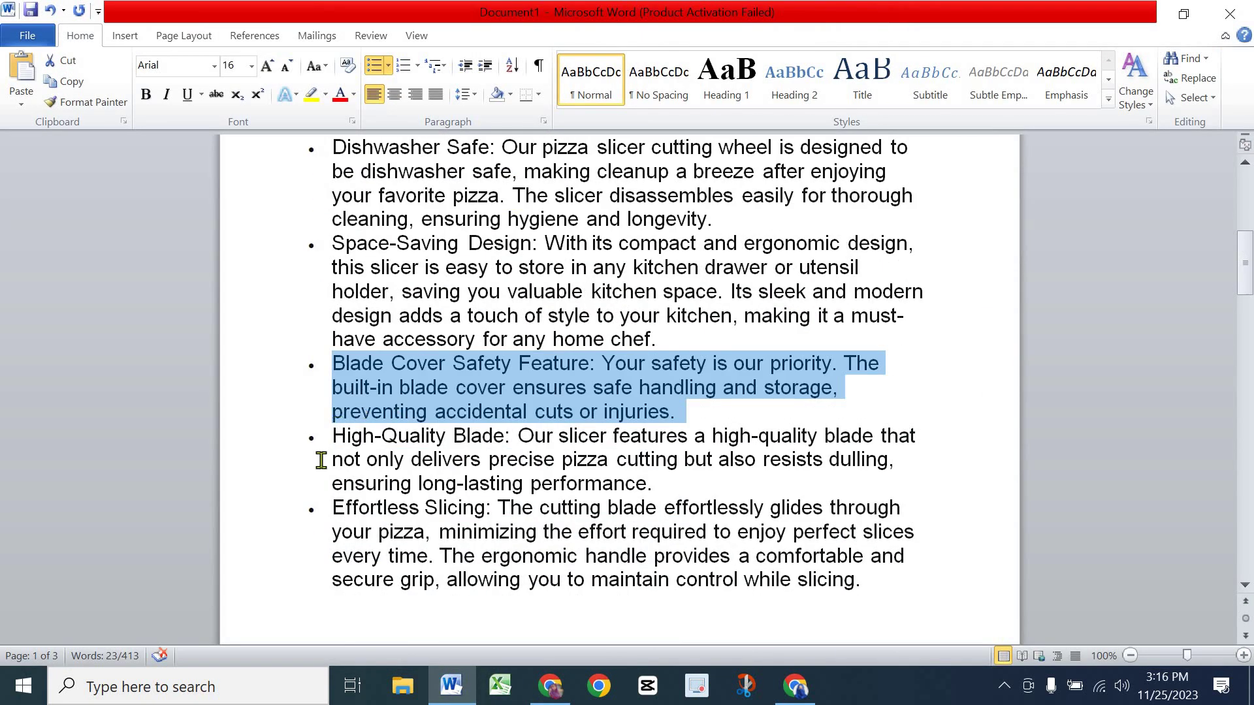
drag(326, 444, 641, 482)
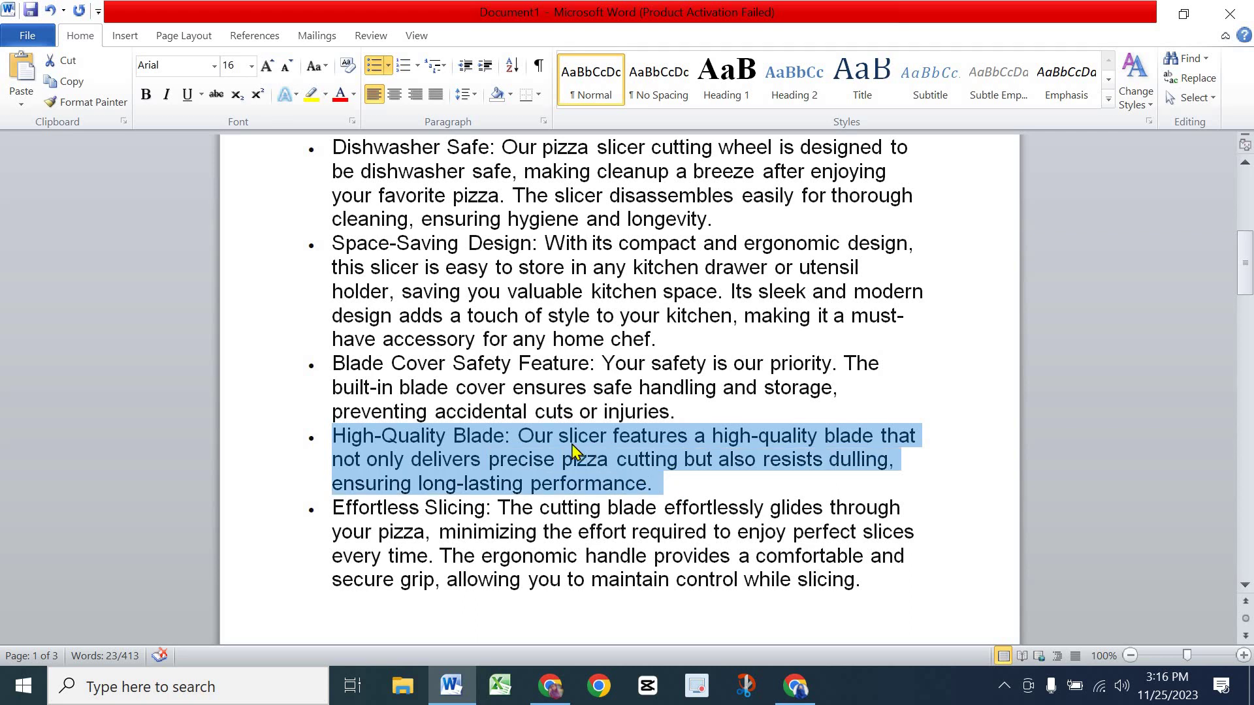
right_click(576, 452)
click(619, 55)
Step: Return to the listing, paste the "High-Quality Blade" text as the fourth Bullet Point and add a fifth bullet field
key(alt+Tab)
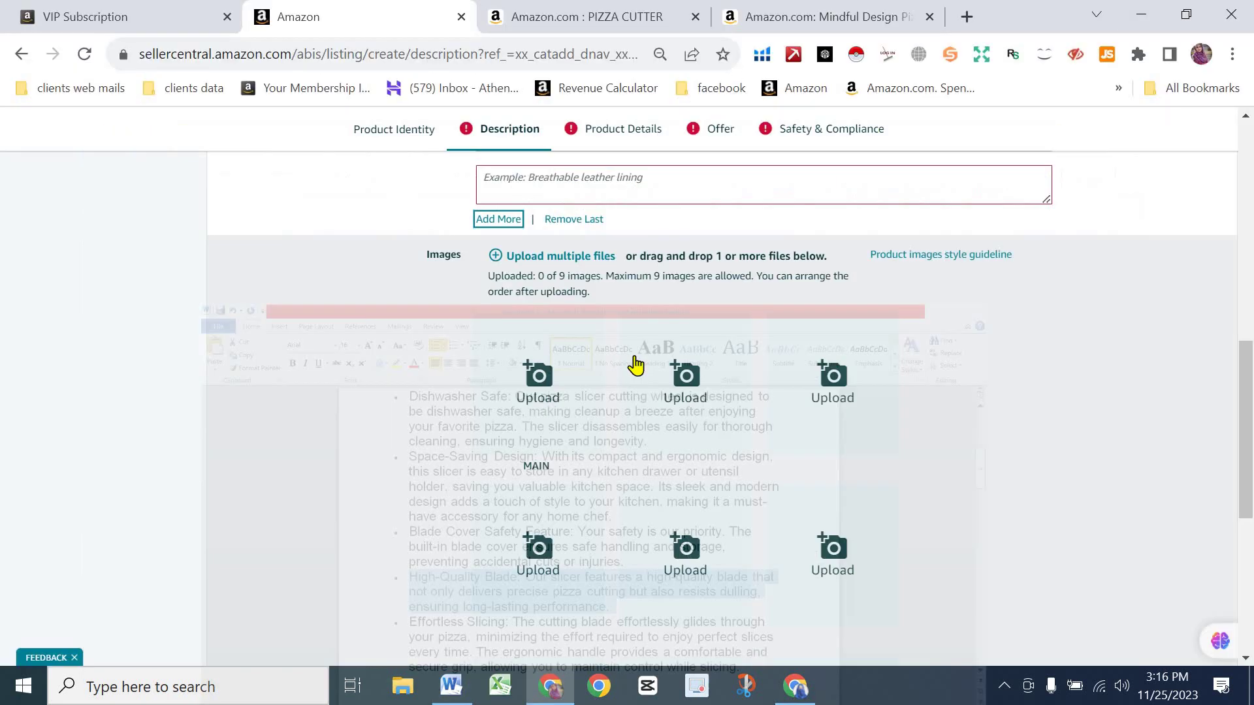
scroll(524, 283, up, 2)
right_click(532, 274)
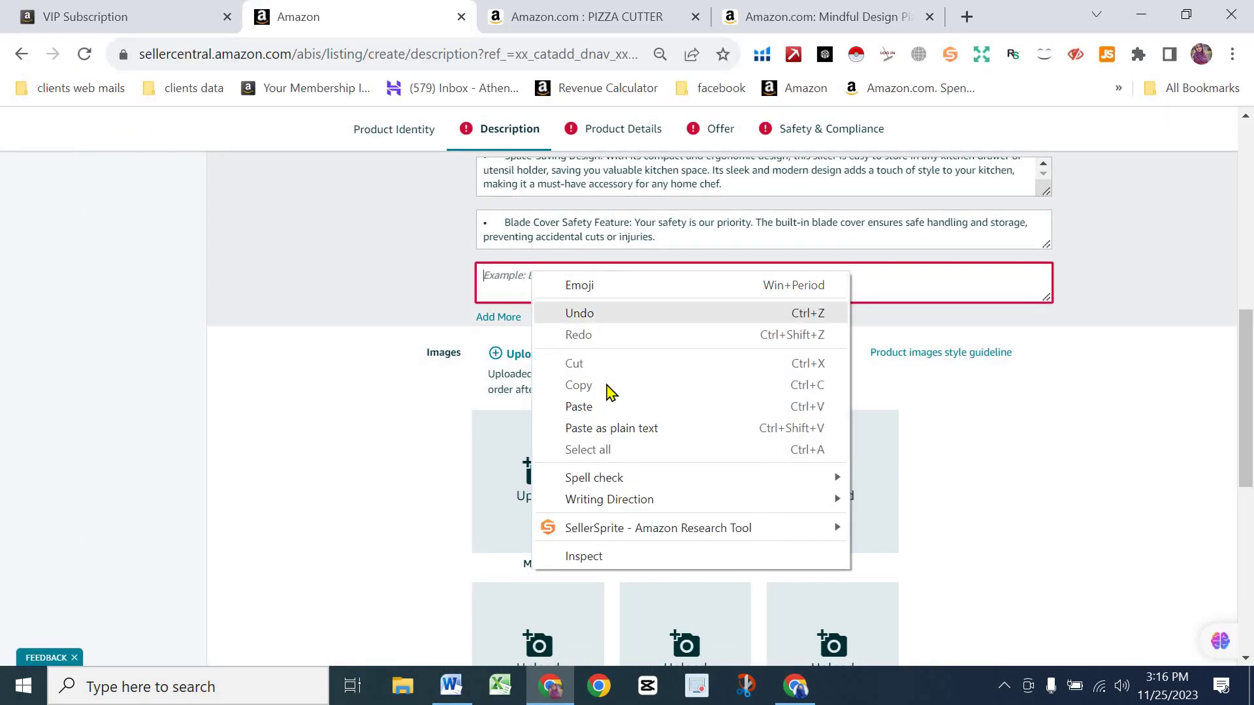
click(578, 406)
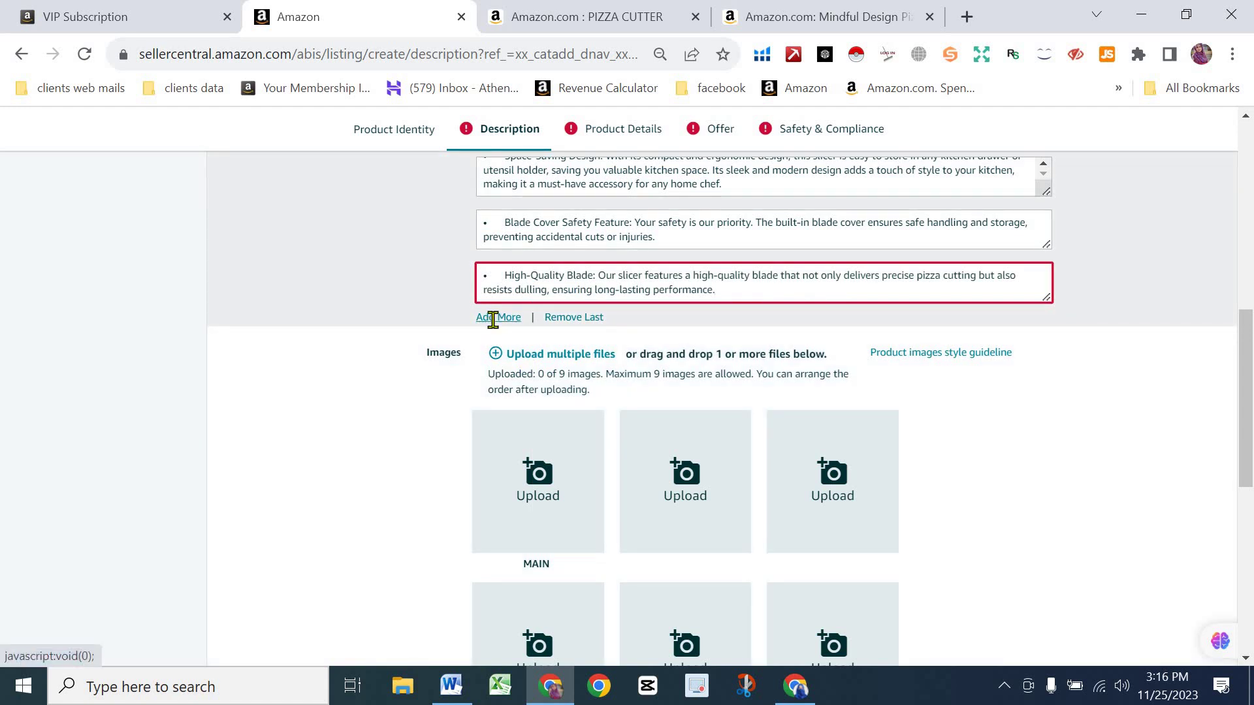
click(491, 318)
Step: Switch to the Word document and copy the complete "Effortless Slicing" bullet text
click(450, 684)
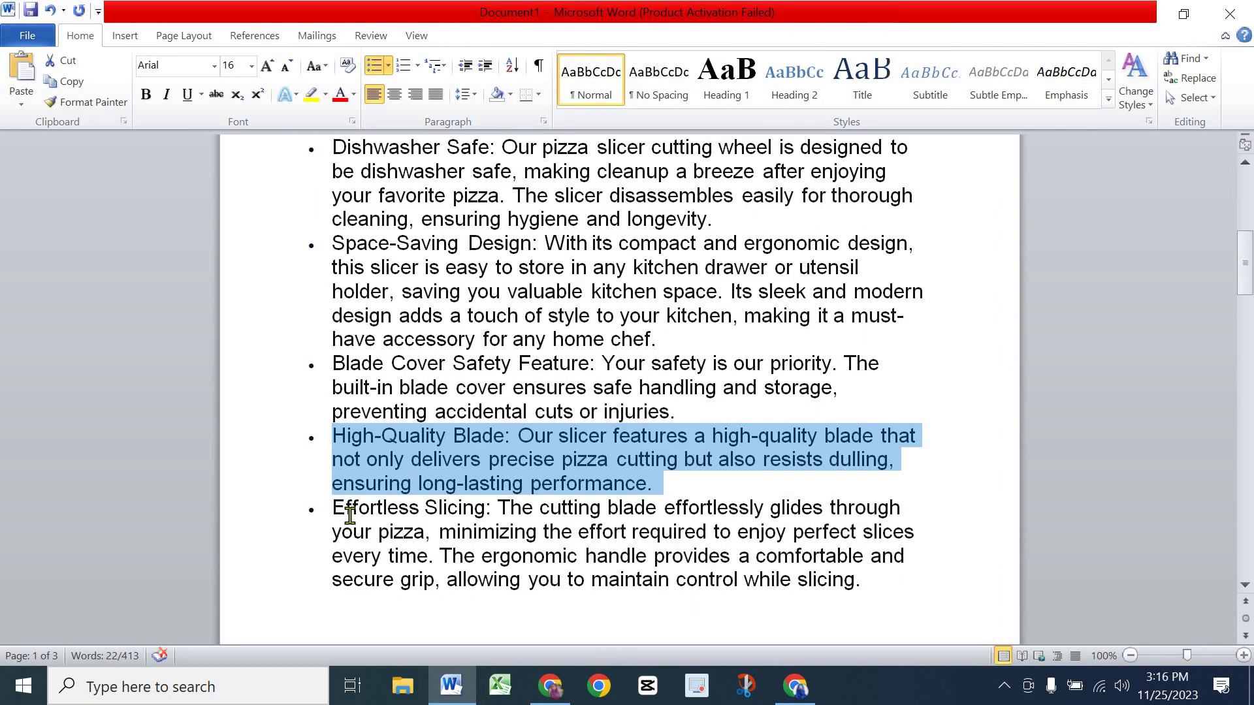
drag(331, 508, 794, 572)
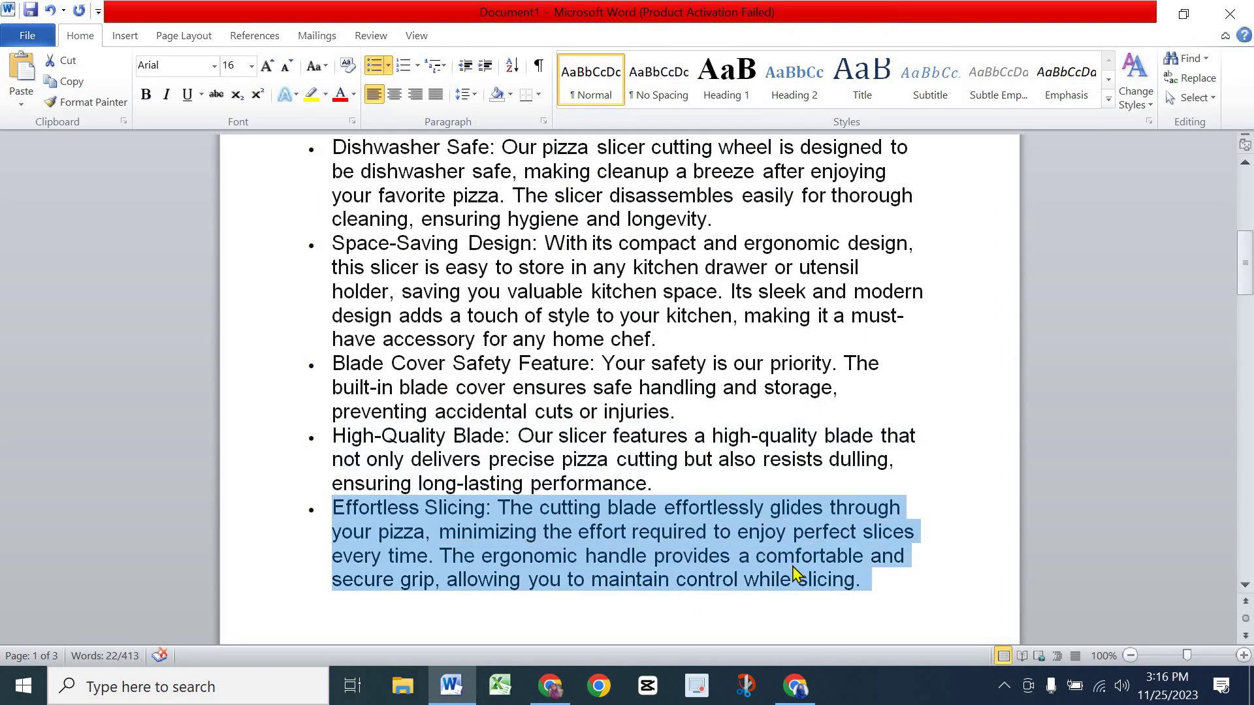
right_click(765, 561)
click(793, 166)
Step: Return to the listing and paste the "Effortless Slicing" text as the fifth Bullet Point
key(alt+Tab)
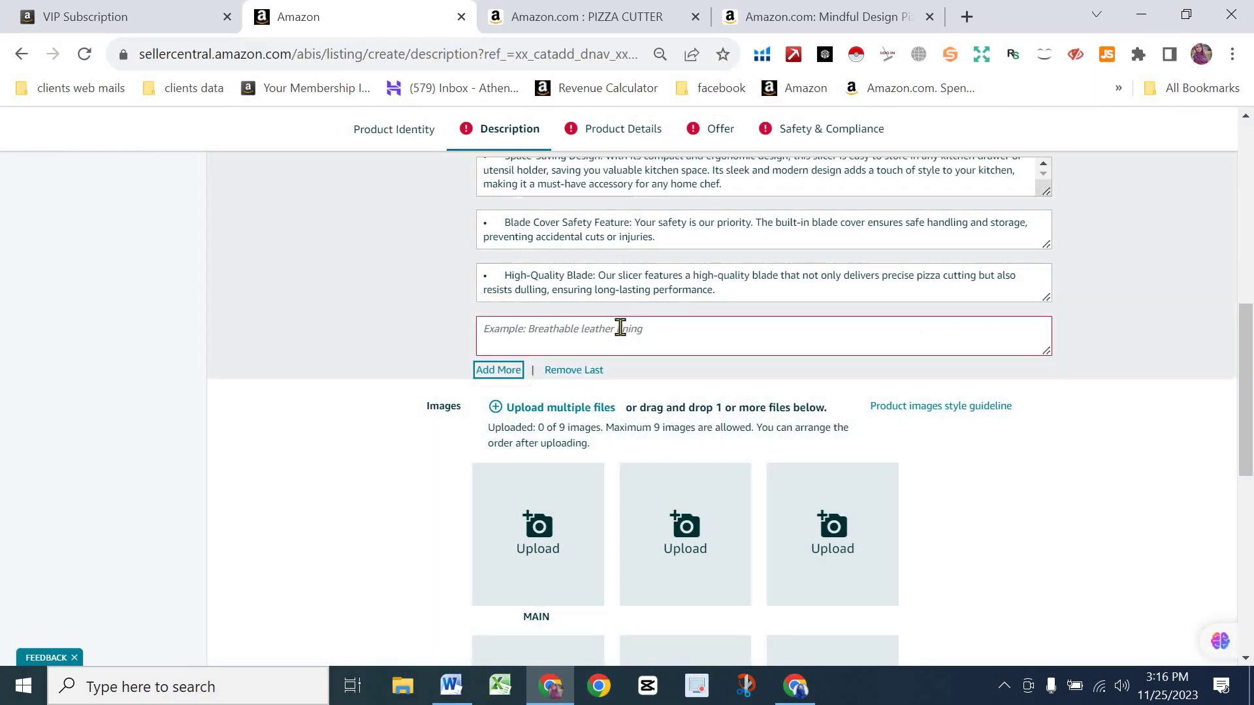
right_click(621, 330)
click(666, 464)
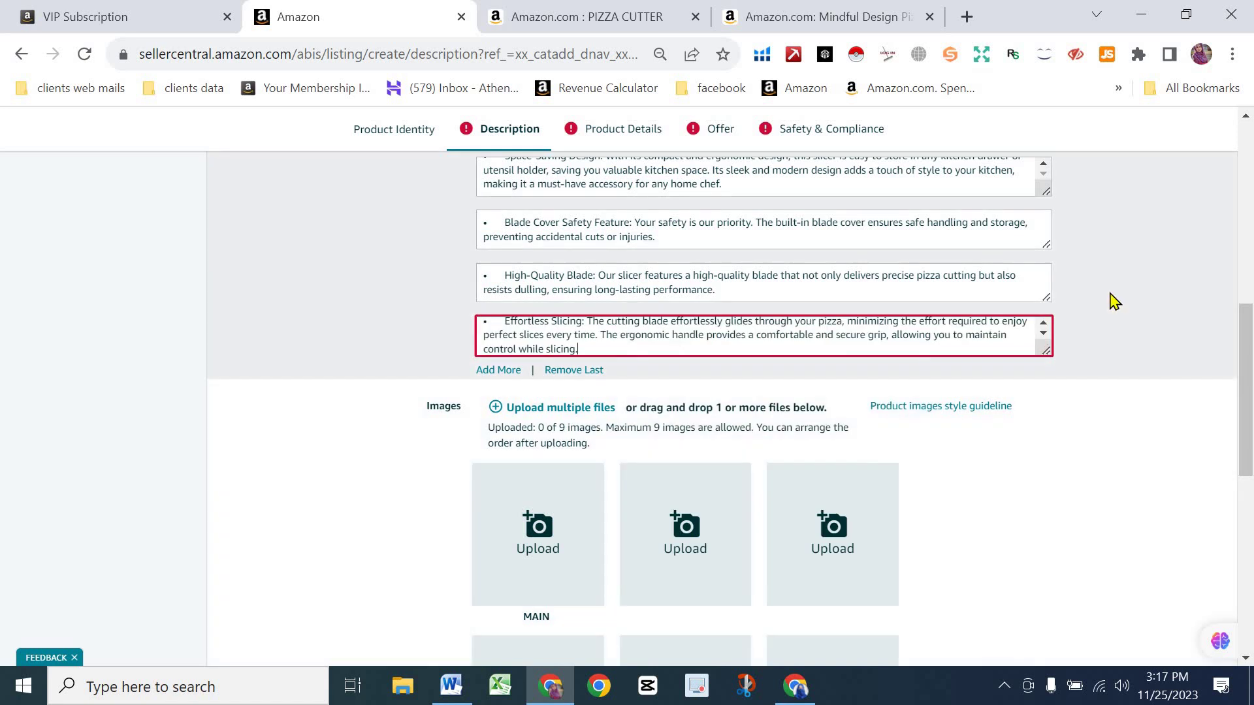
Step: Look over the listing's Images section, and open the green Kitchy Pizza Cutter Wheel from the Amazon pizza cutter results in a new tab
scroll(578, 577, down, 3)
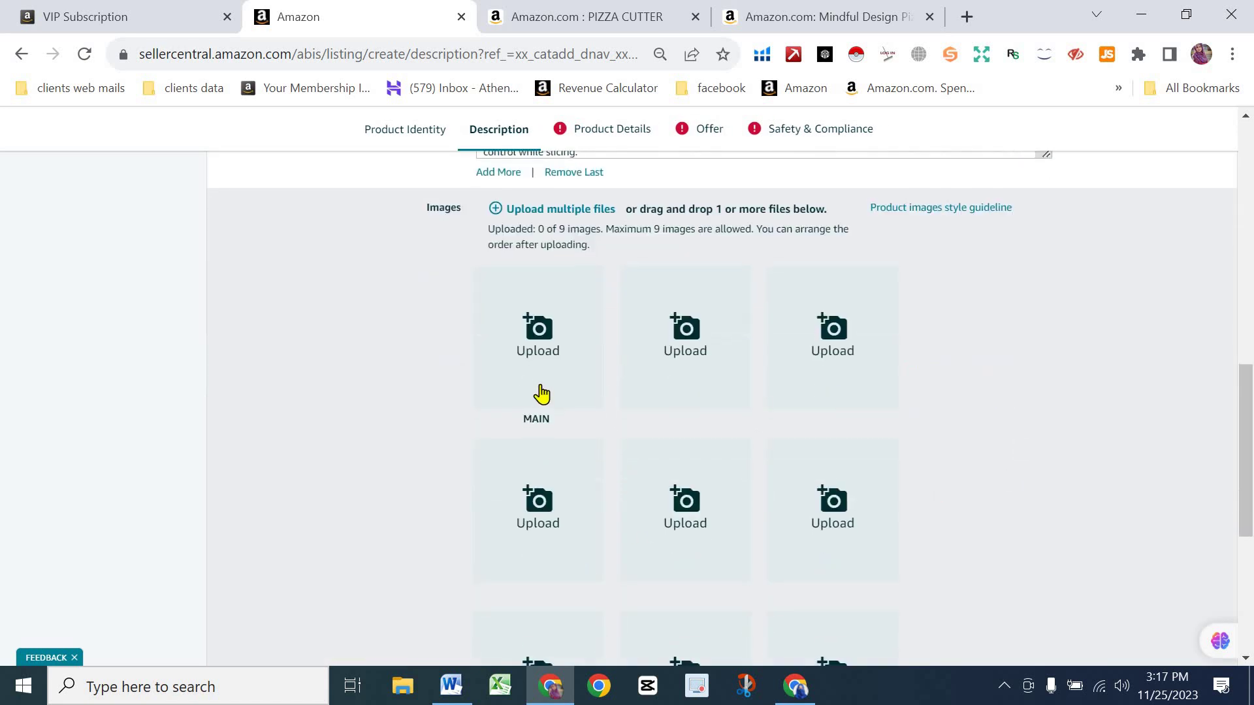
scroll(581, 441, down, 3)
scroll(580, 441, down, 1)
scroll(561, 418, up, 5)
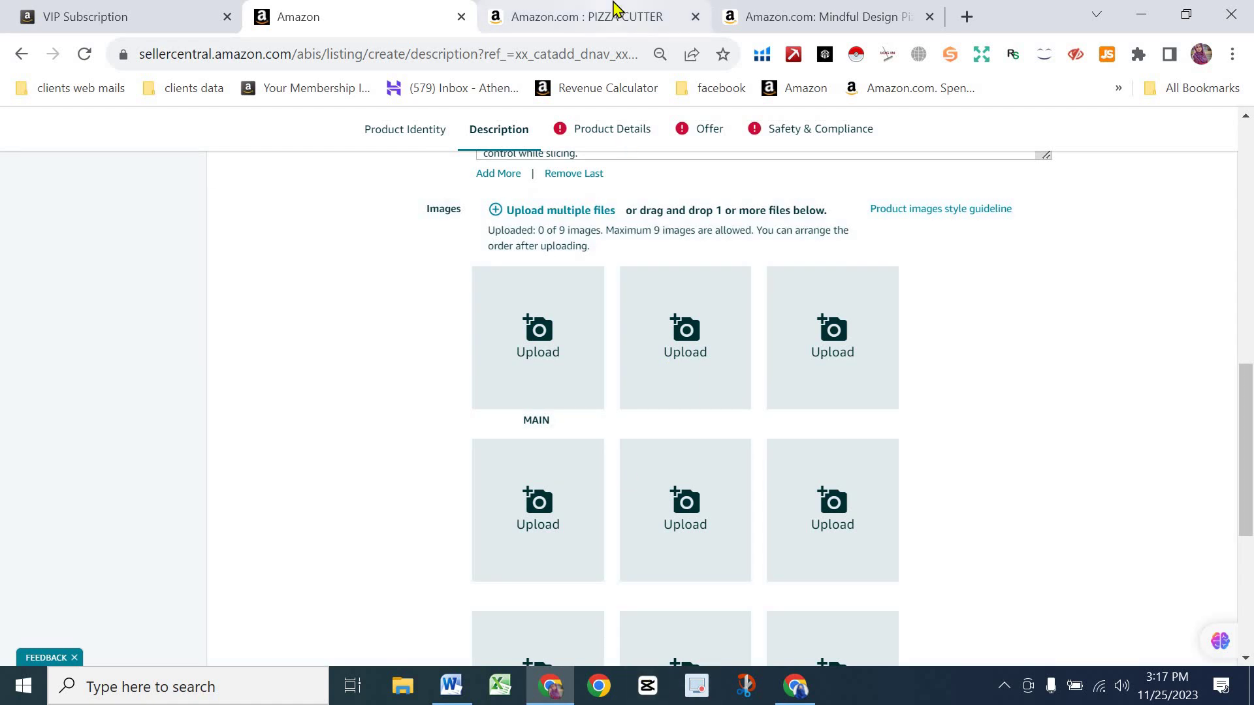
click(616, 10)
scroll(813, 274, up, 5)
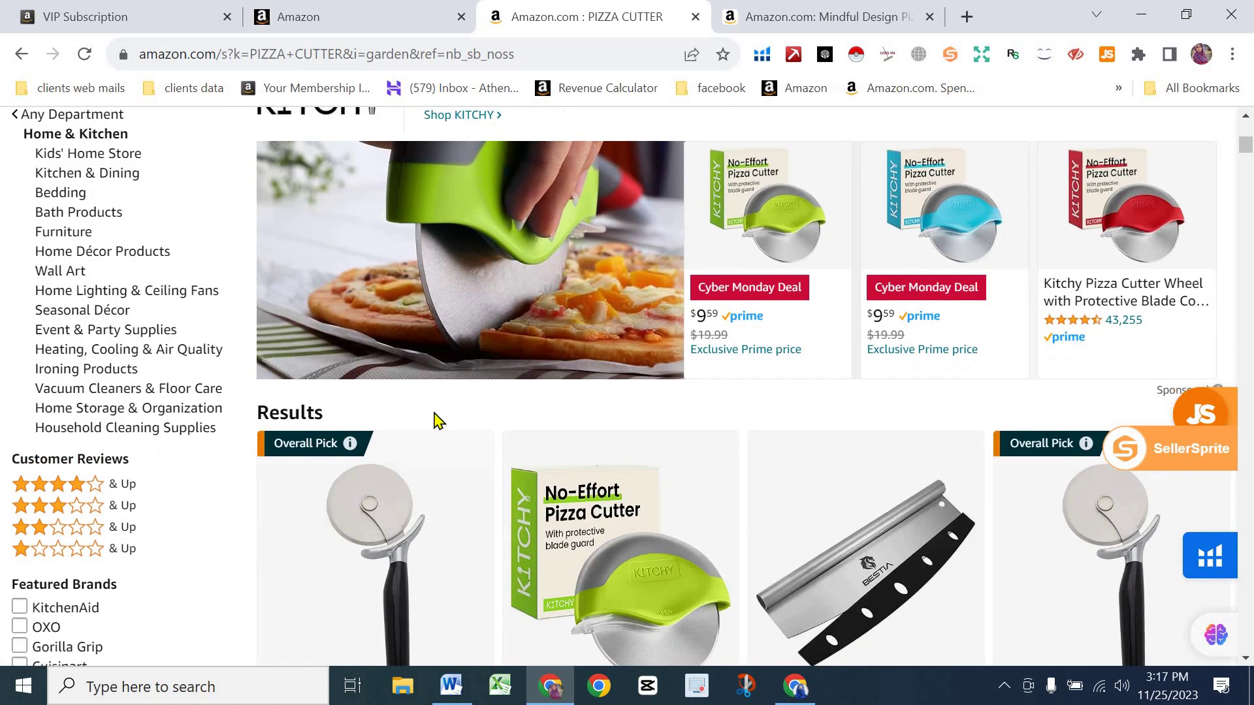
scroll(431, 327, down, 5)
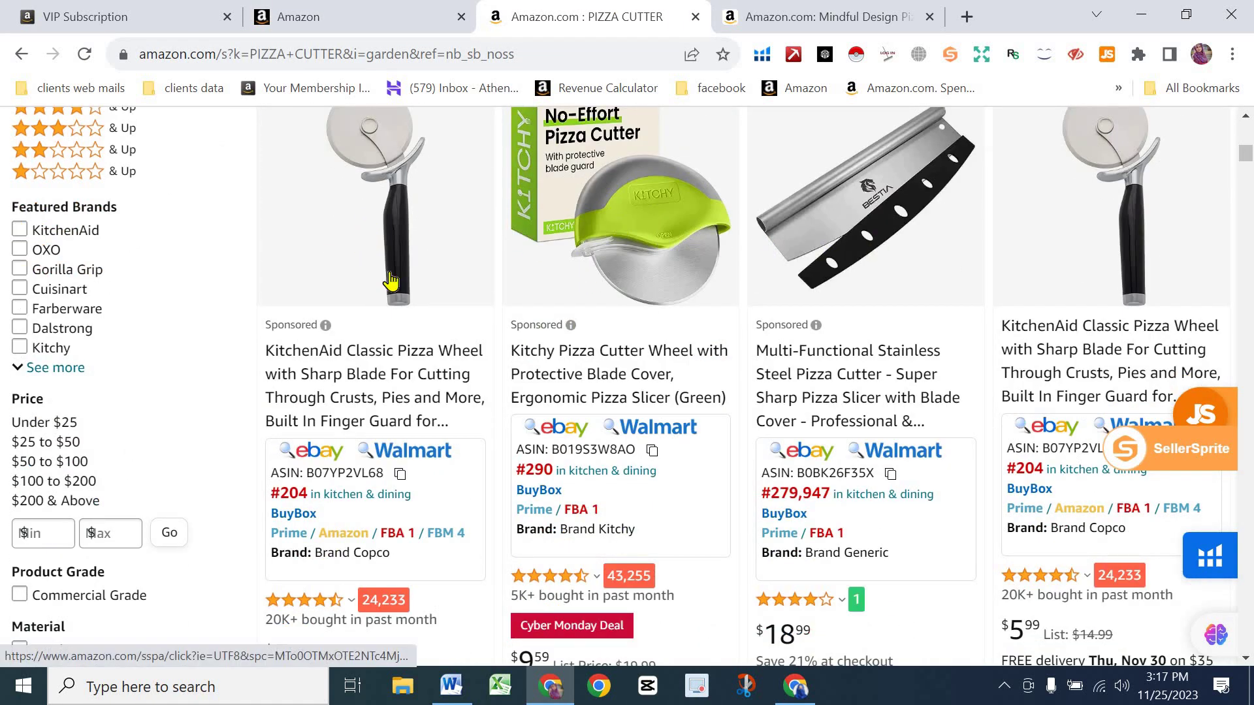
right_click(625, 367)
click(658, 382)
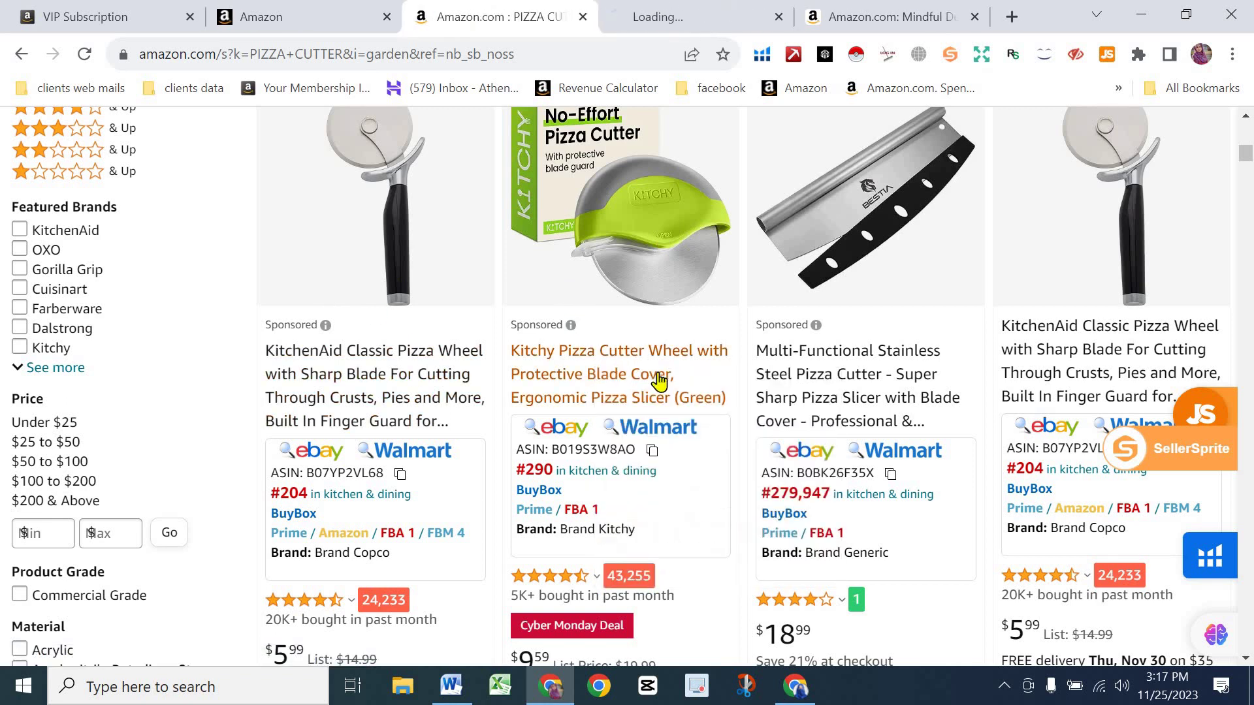
click(659, 20)
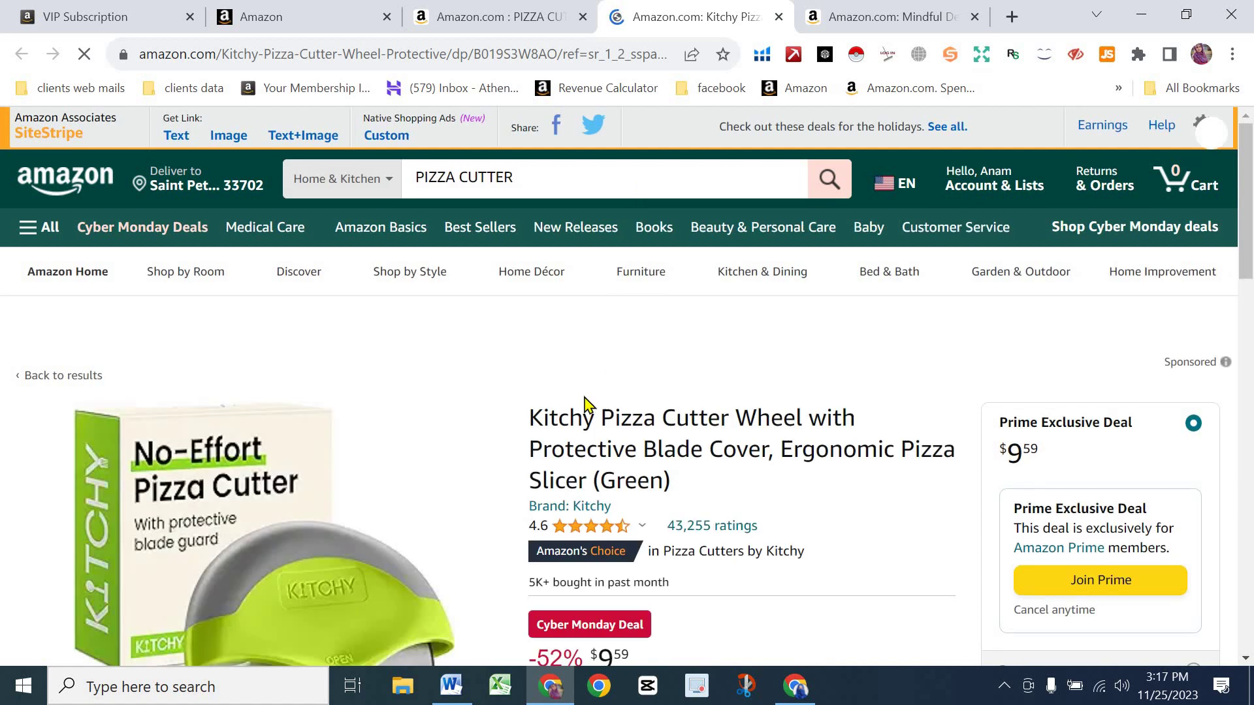
Step: Review the Kitchy pizza cutter page, including its title, bullet points and the second and third product images
scroll(61, 482, down, 4)
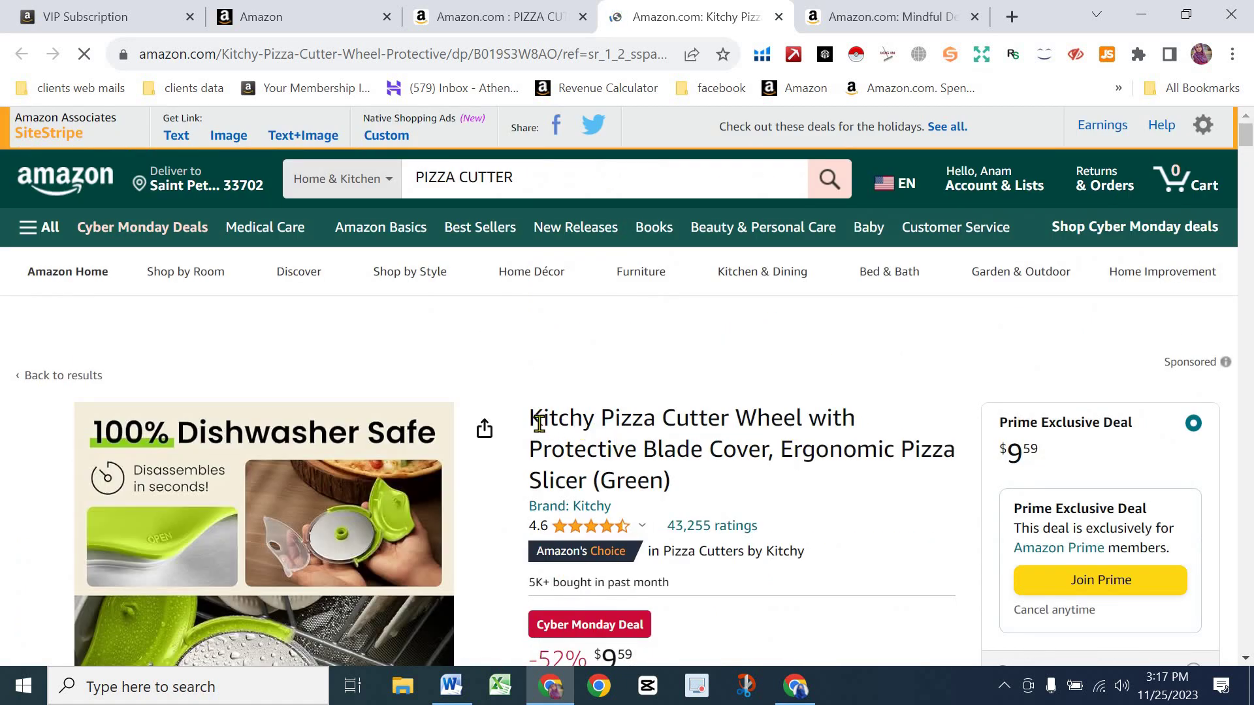
scroll(783, 484, down, 10)
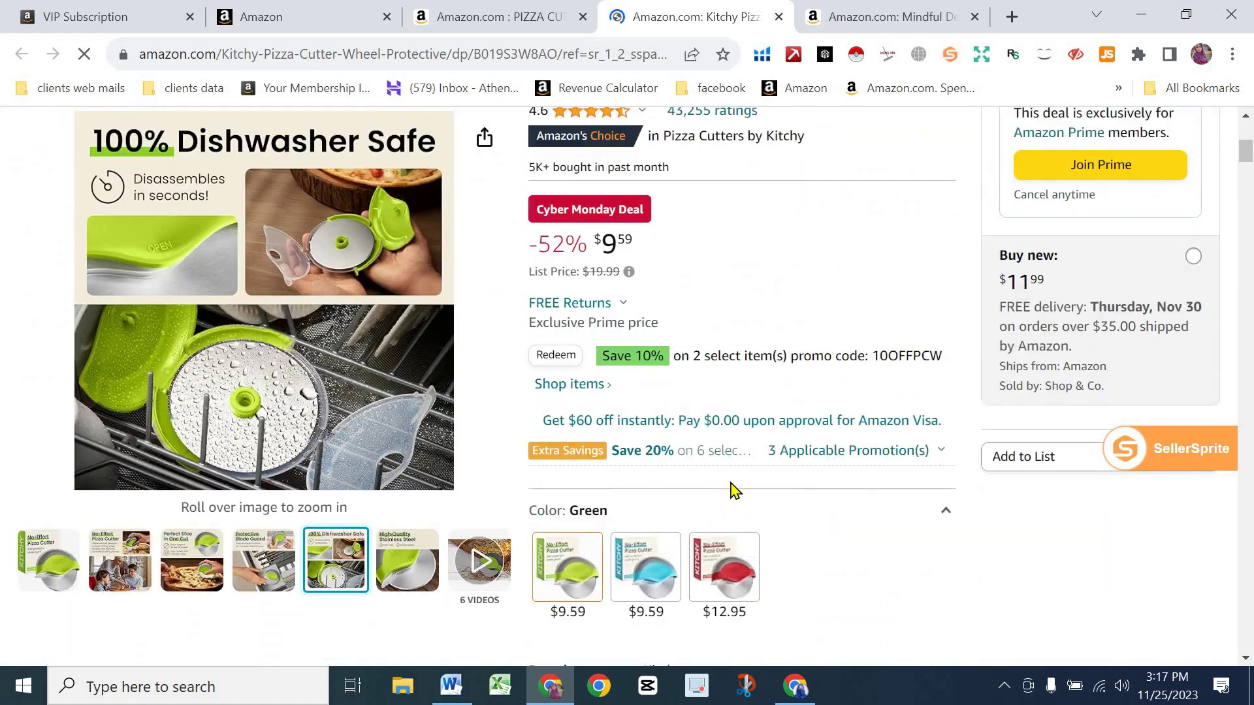
scroll(685, 369, up, 10)
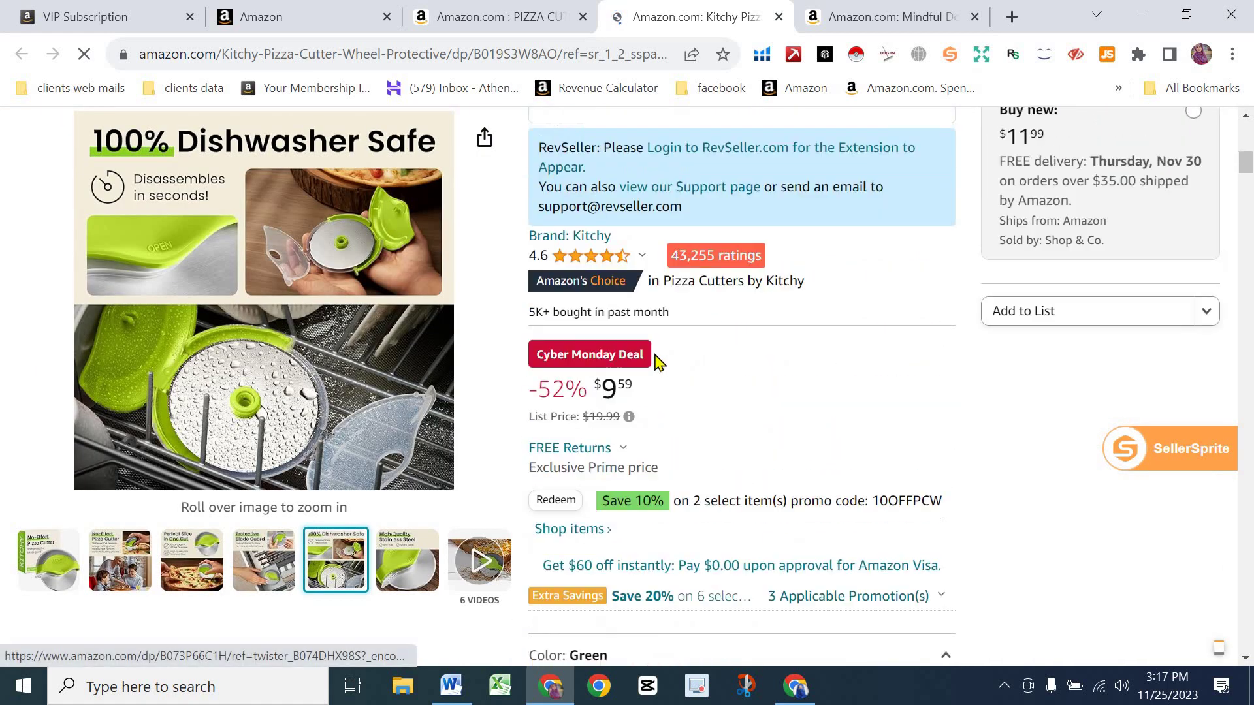
scroll(676, 376, down, 10)
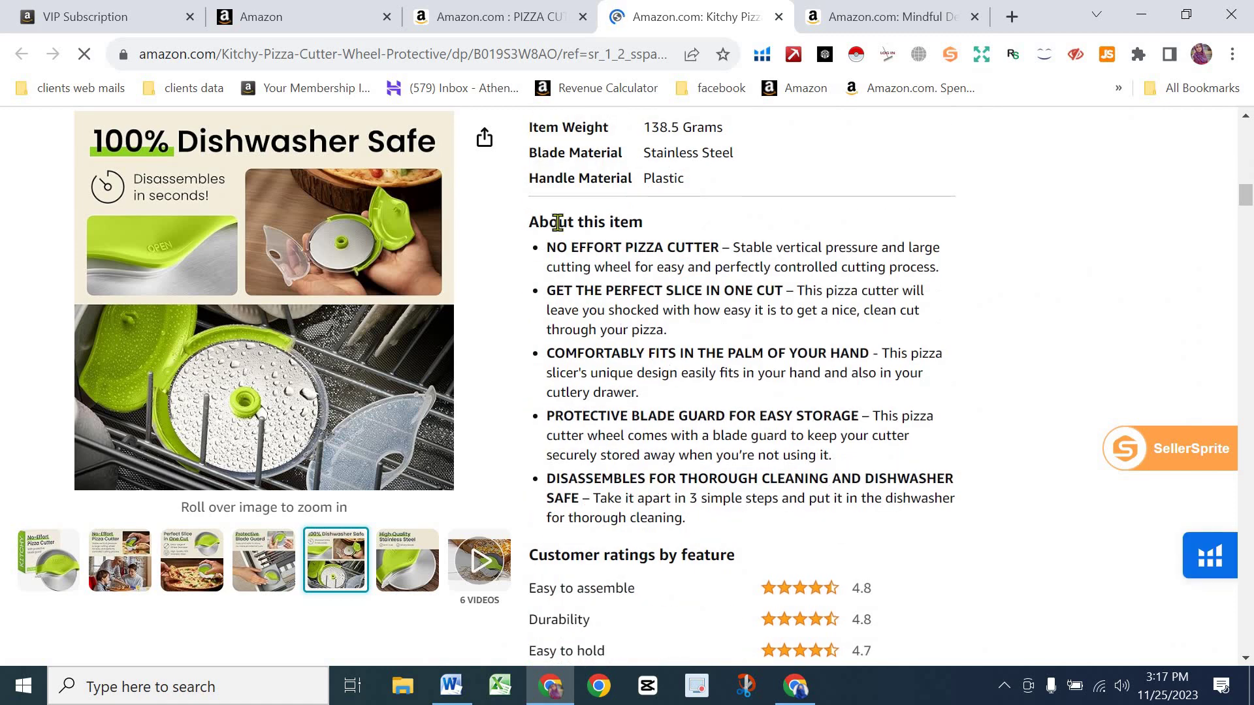
scroll(826, 444, down, 10)
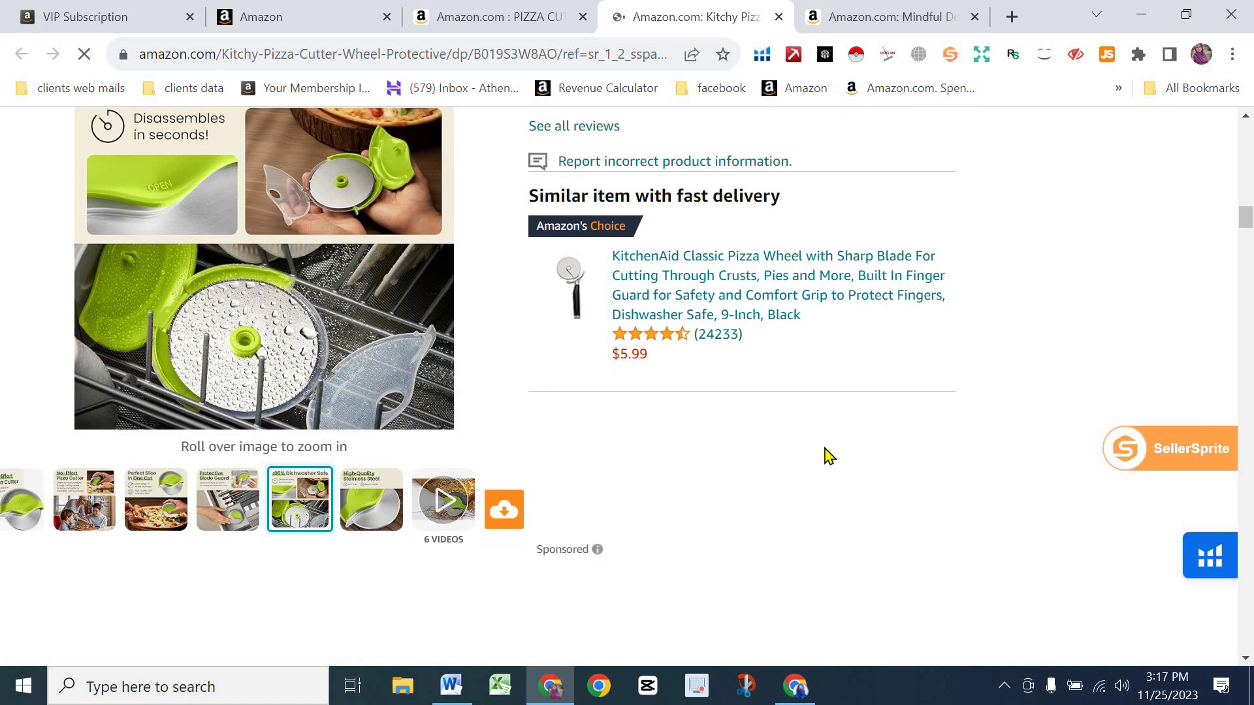
scroll(621, 495, up, 15)
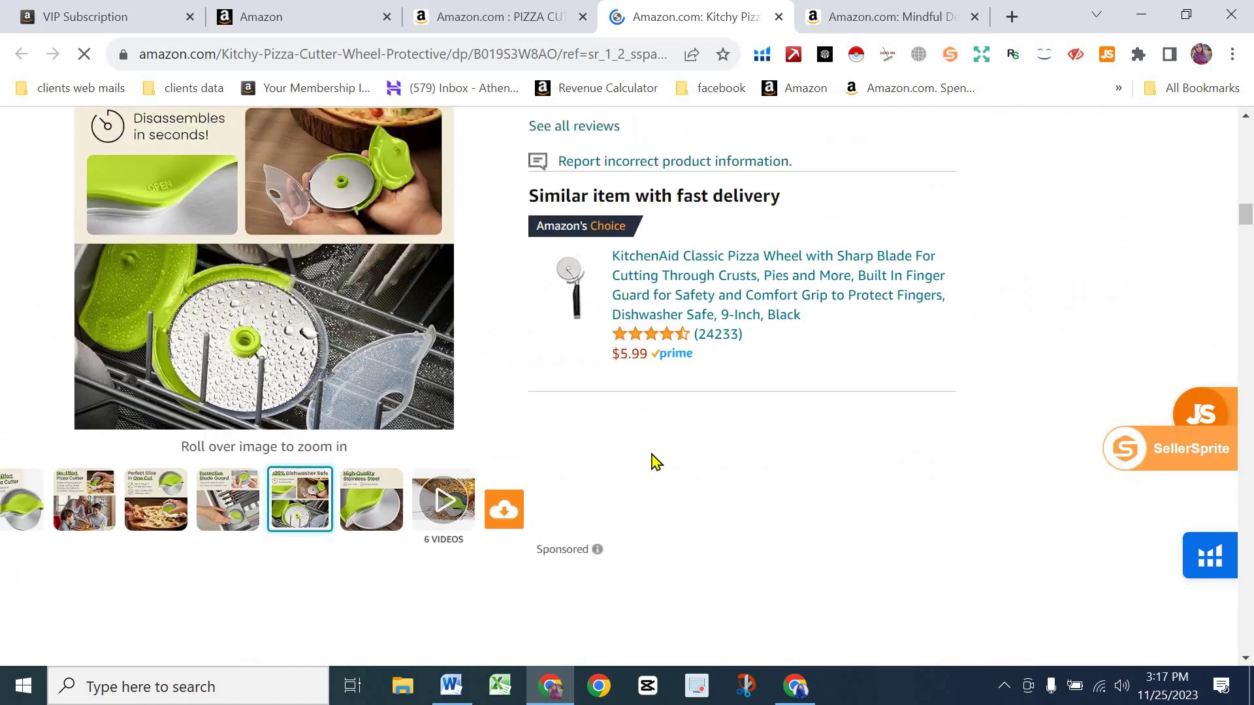
scroll(184, 491, up, 6)
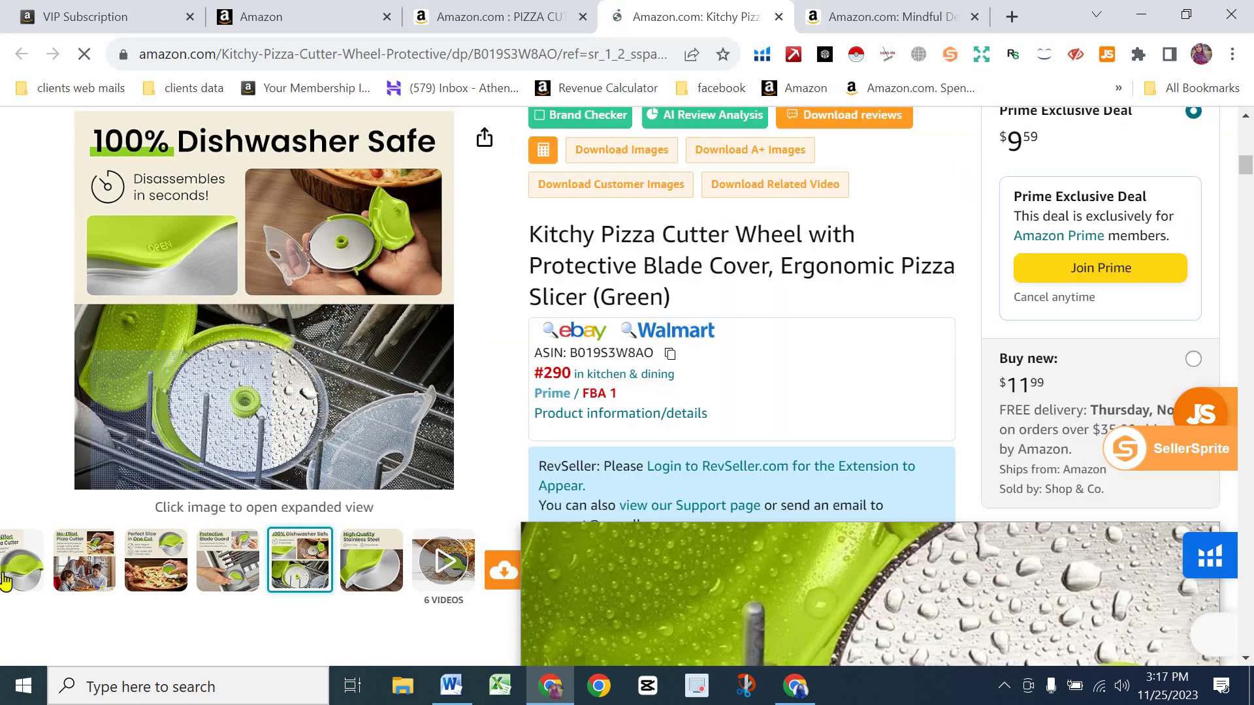
click(89, 560)
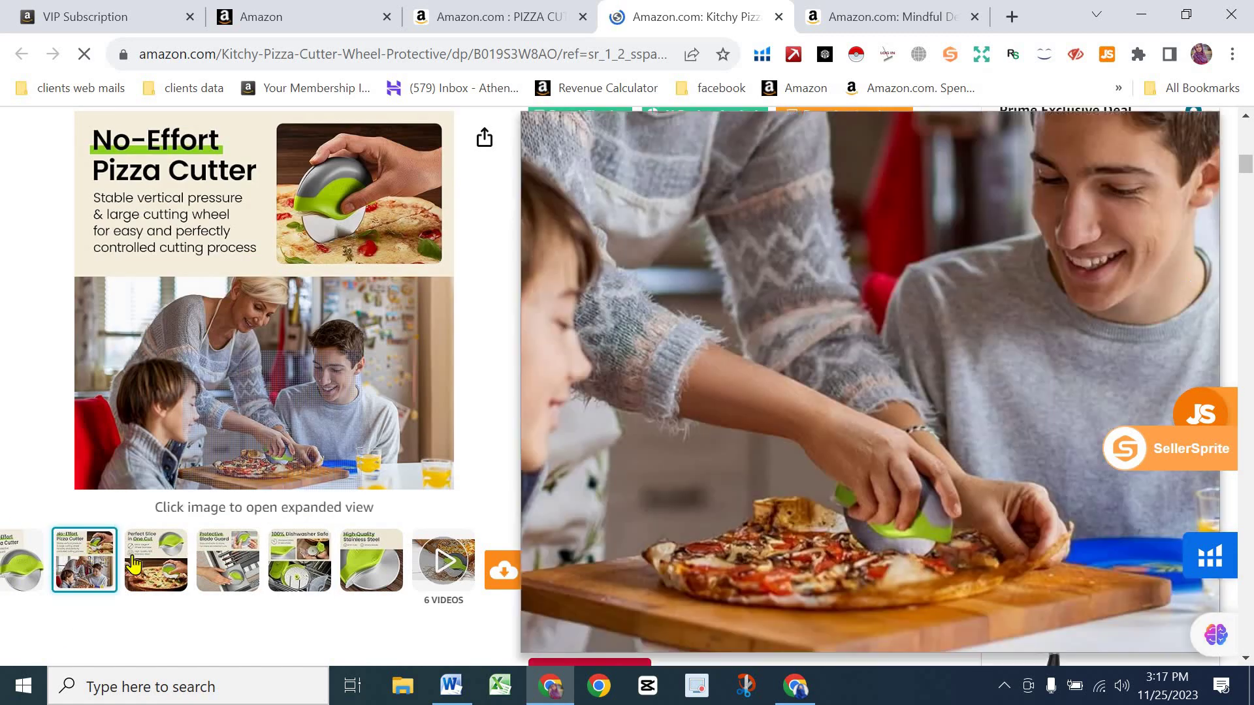
click(151, 578)
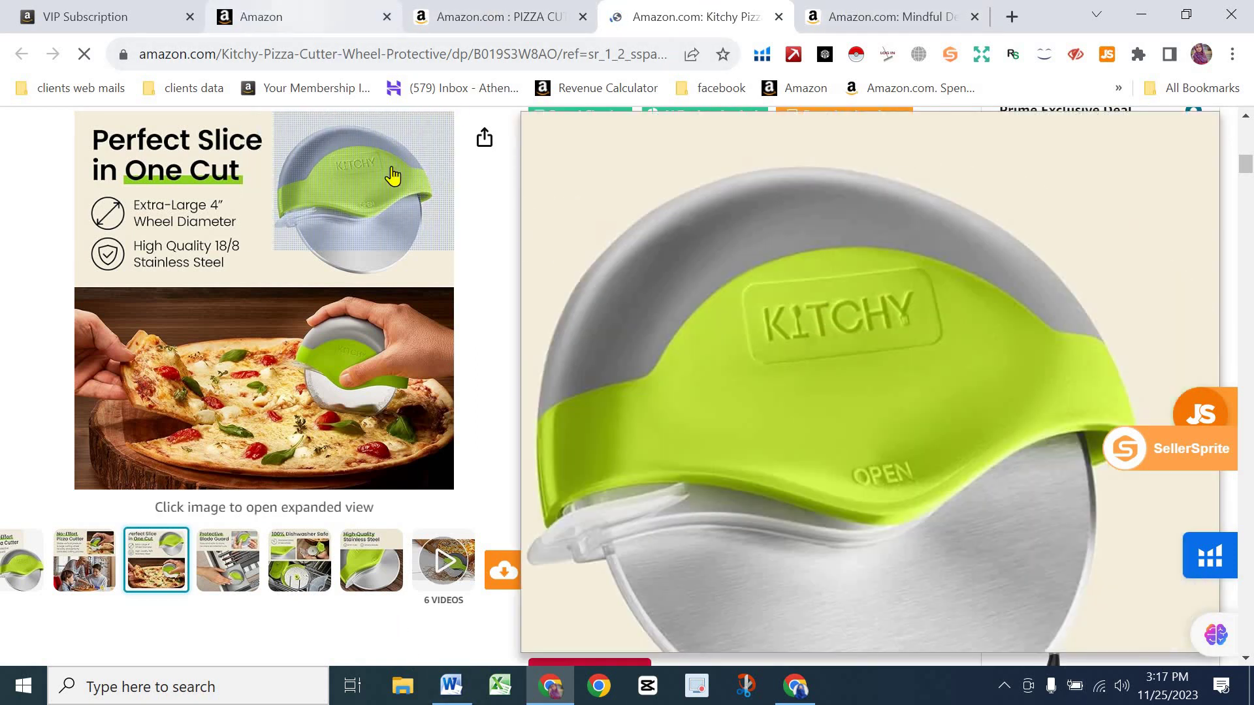
Step: Return to the Seller Central listing, look over its Images section and open the Product Details section
click(280, 16)
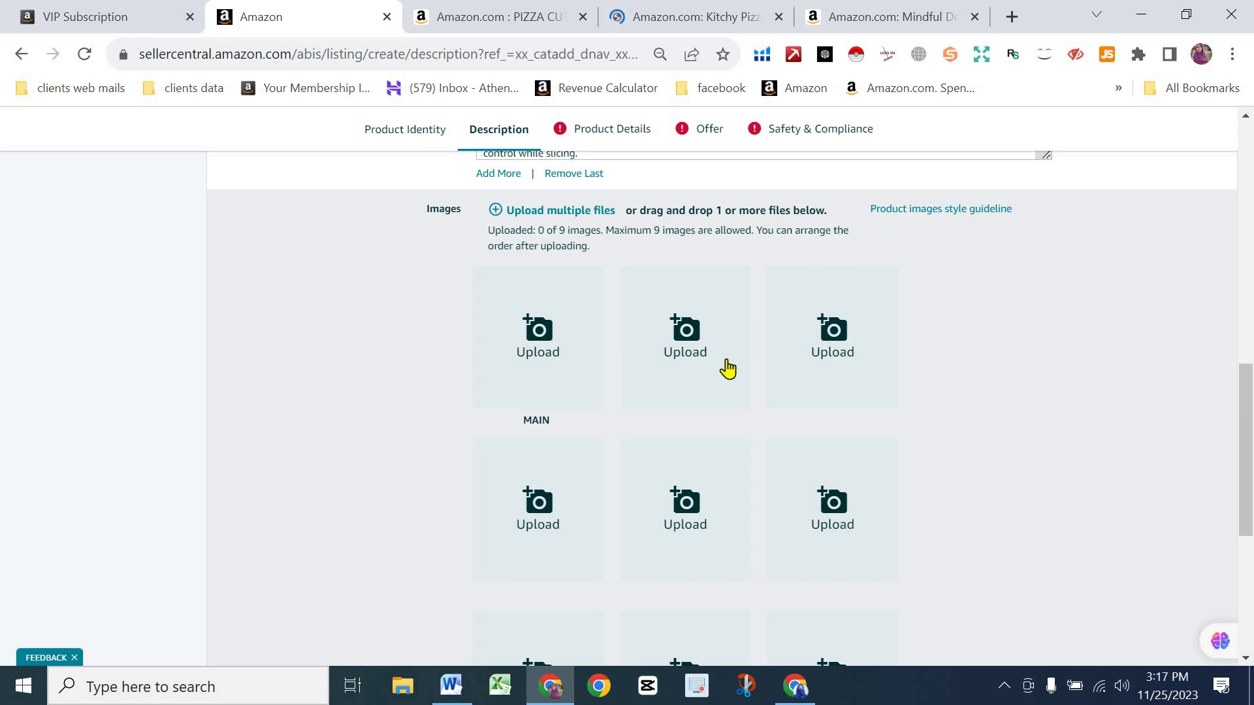
scroll(598, 353, down, 3)
scroll(649, 409, up, 3)
scroll(856, 442, down, 3)
scroll(831, 442, up, 10)
scroll(604, 161, up, 3)
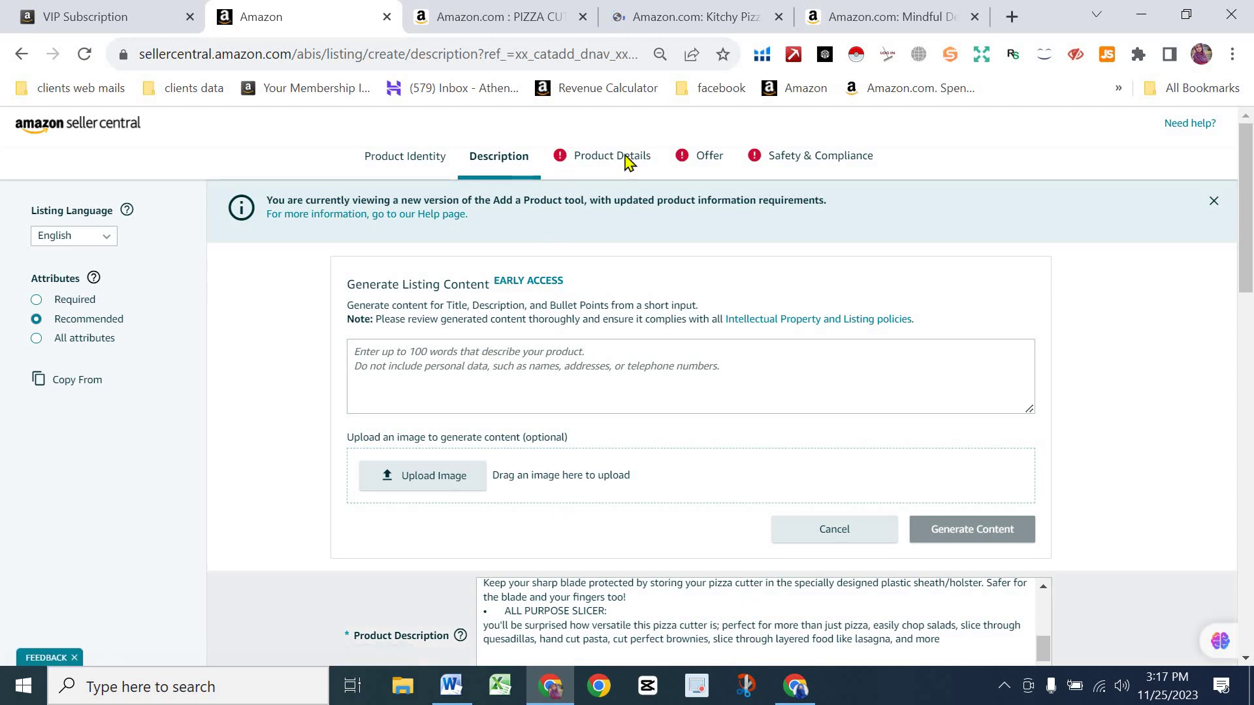
click(605, 160)
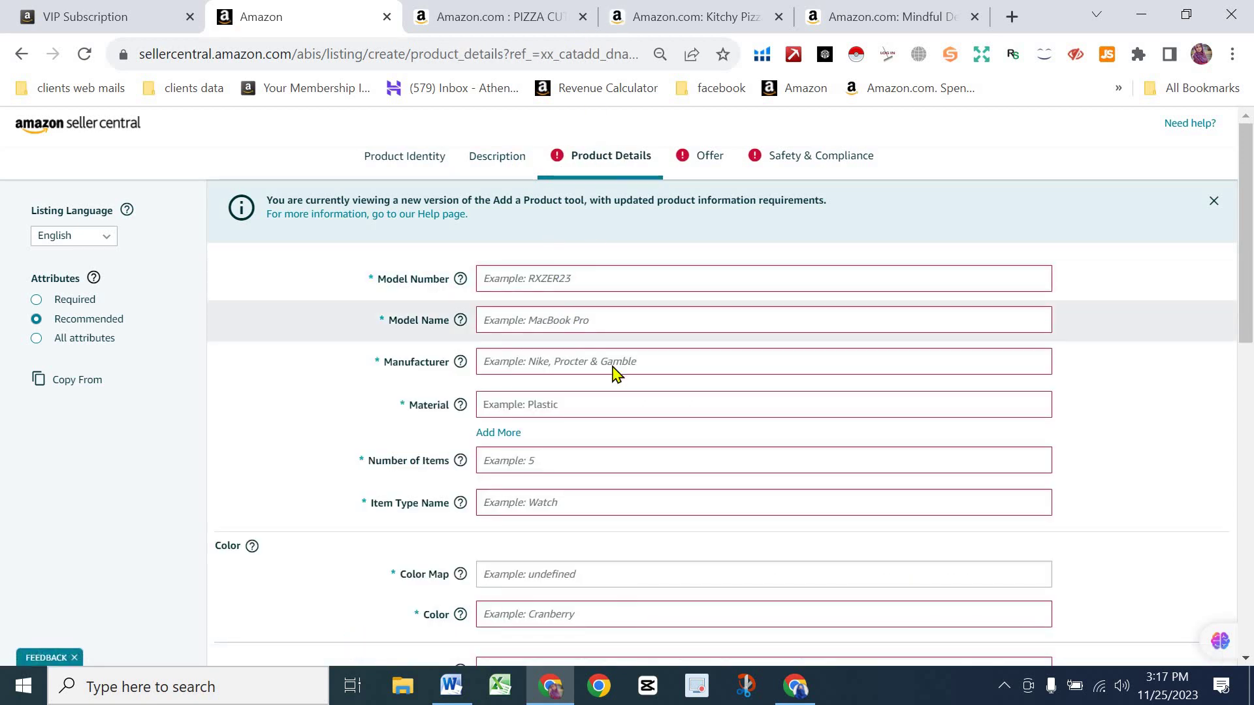
Step: Look through the Product Details fields and enter "pizza 007" as the Model Number
scroll(614, 375, down, 9)
scroll(613, 378, up, 7)
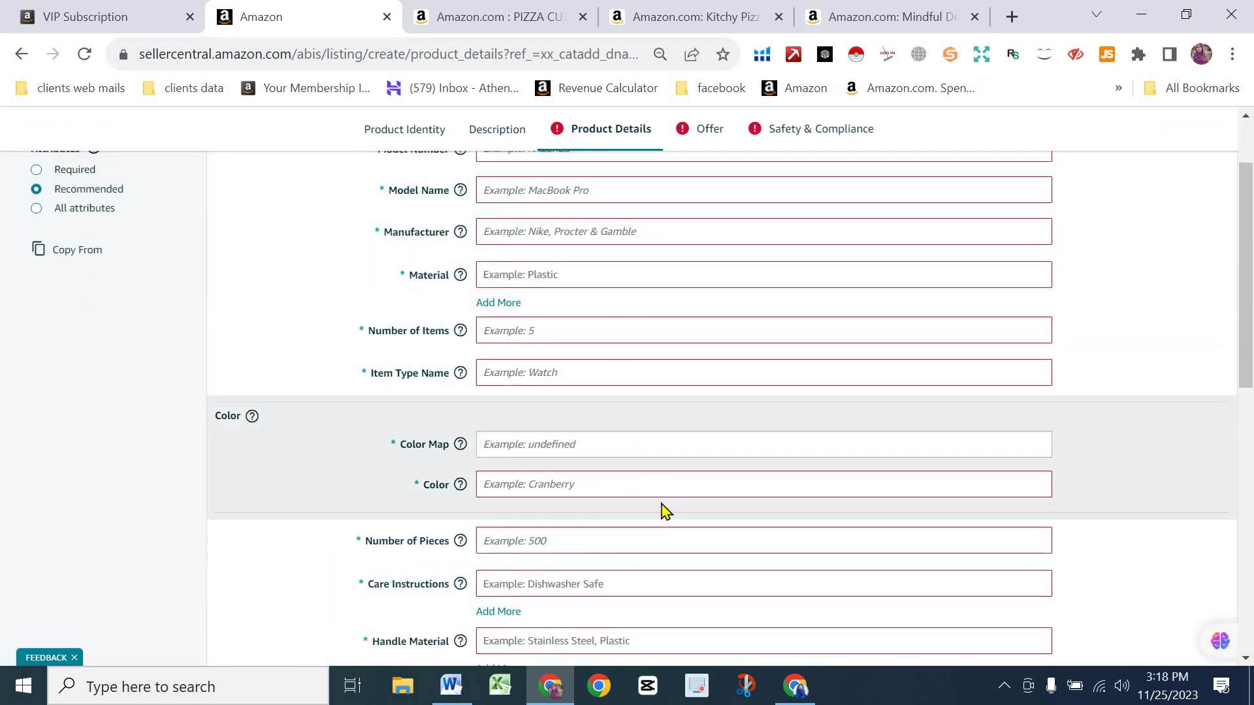
scroll(661, 509, up, 2)
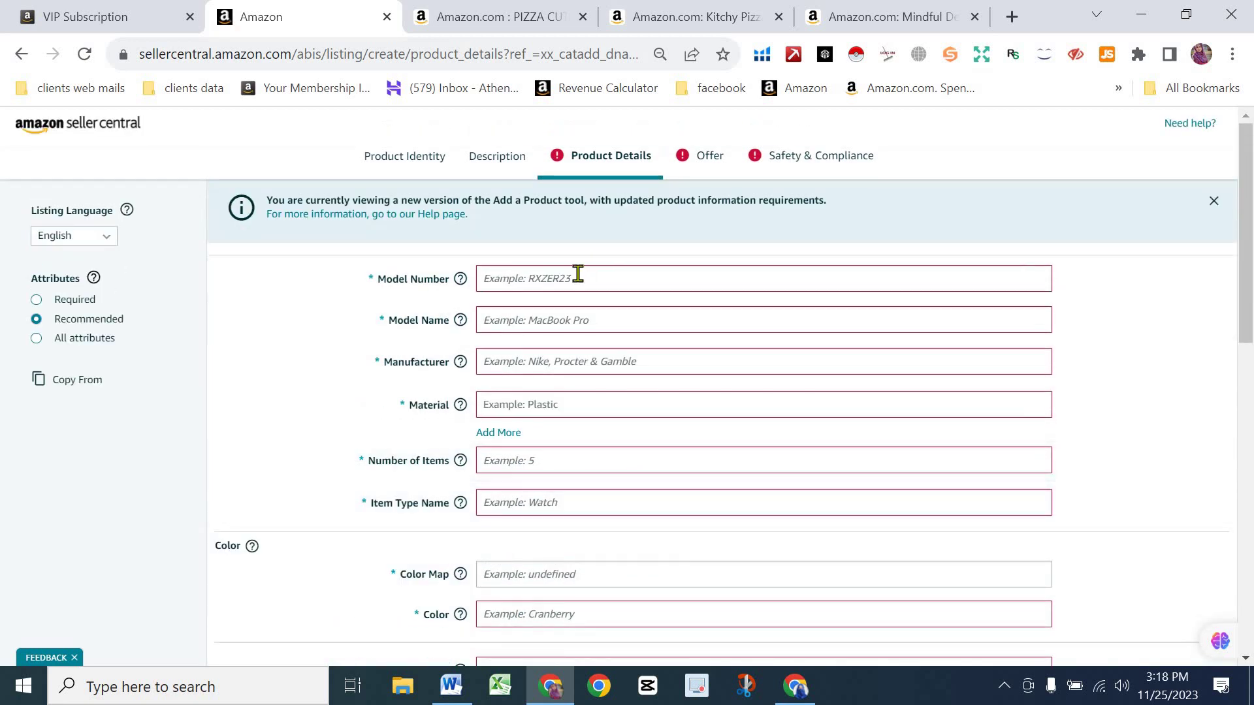
click(577, 275)
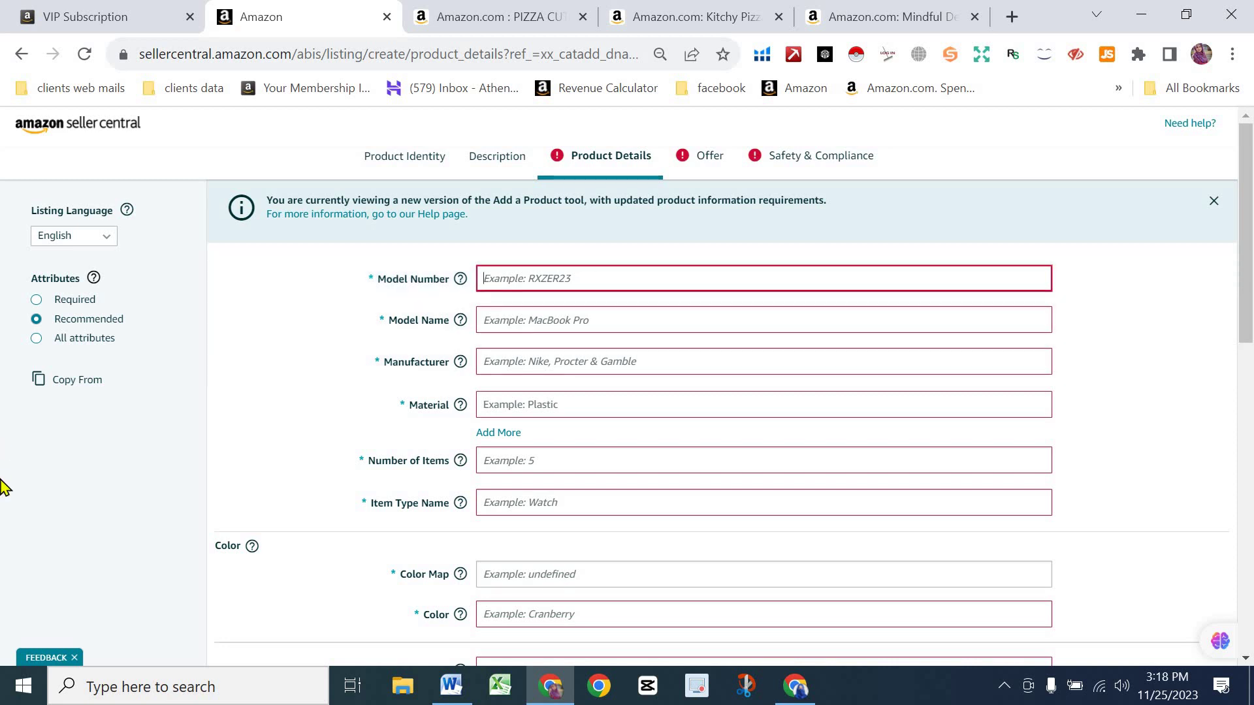
text(pizza 007)
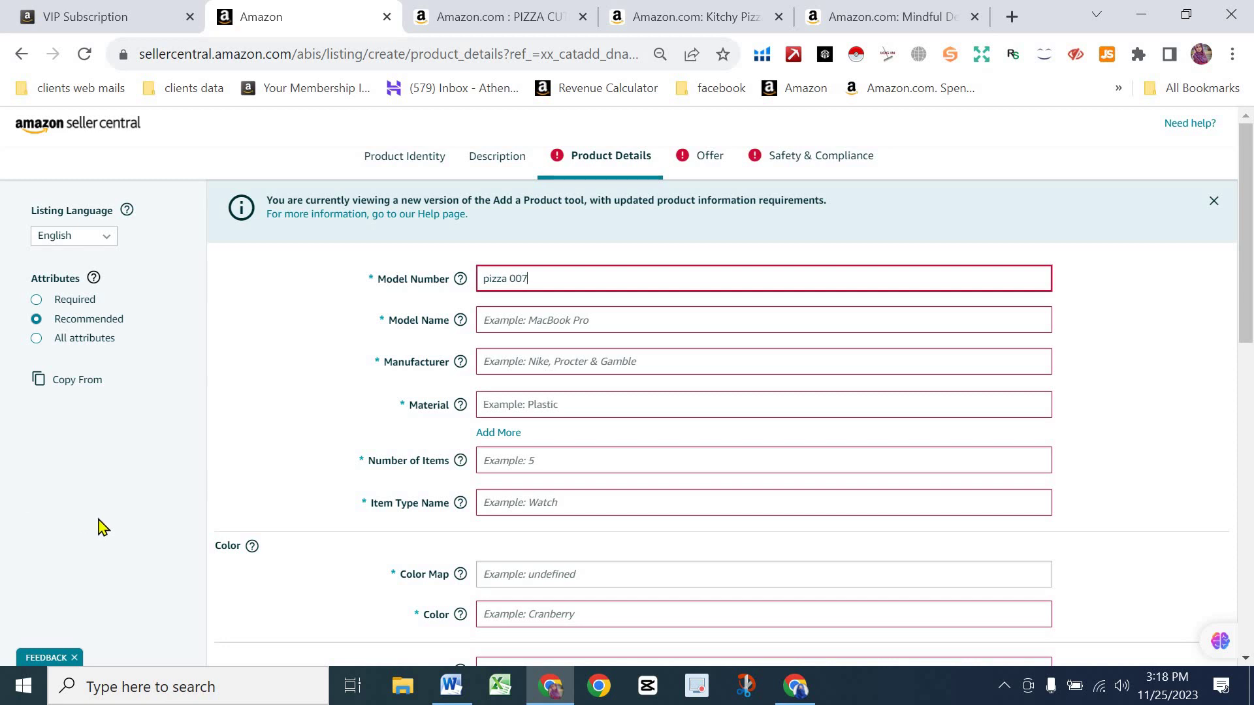
Step: Copy the Model Number text "pizza 007" into the Model Name field
click(534, 313)
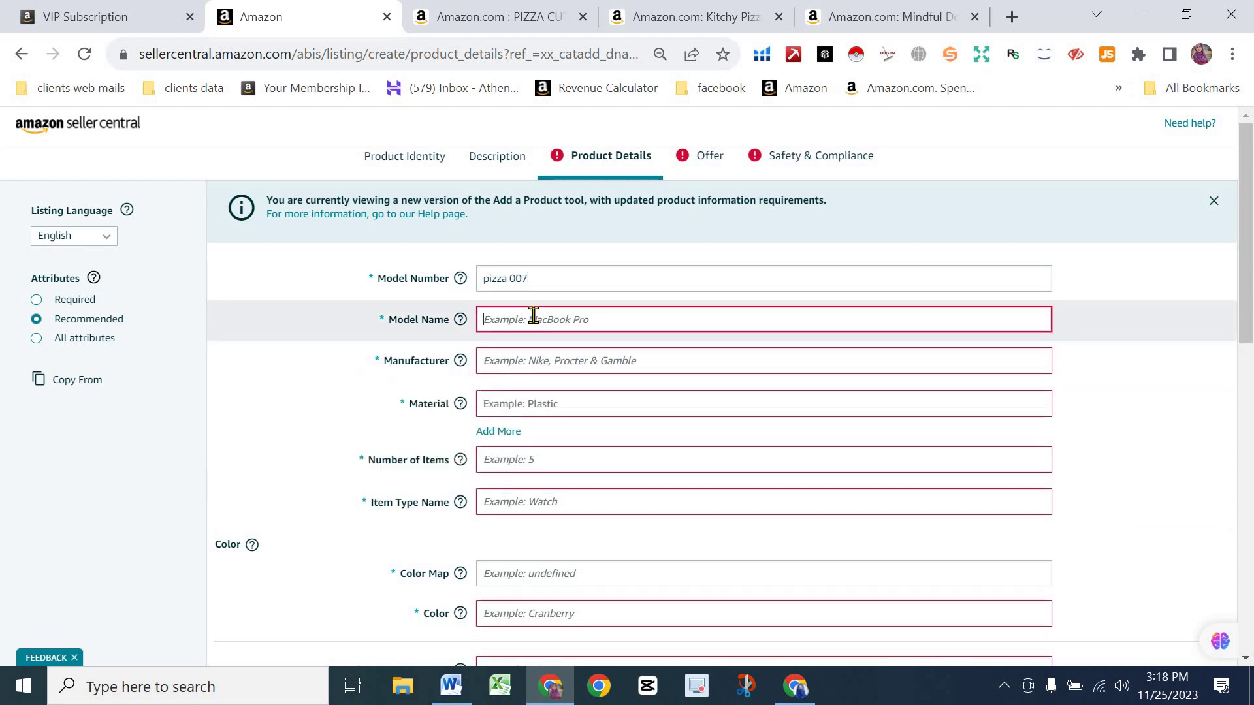
drag(477, 280, 539, 281)
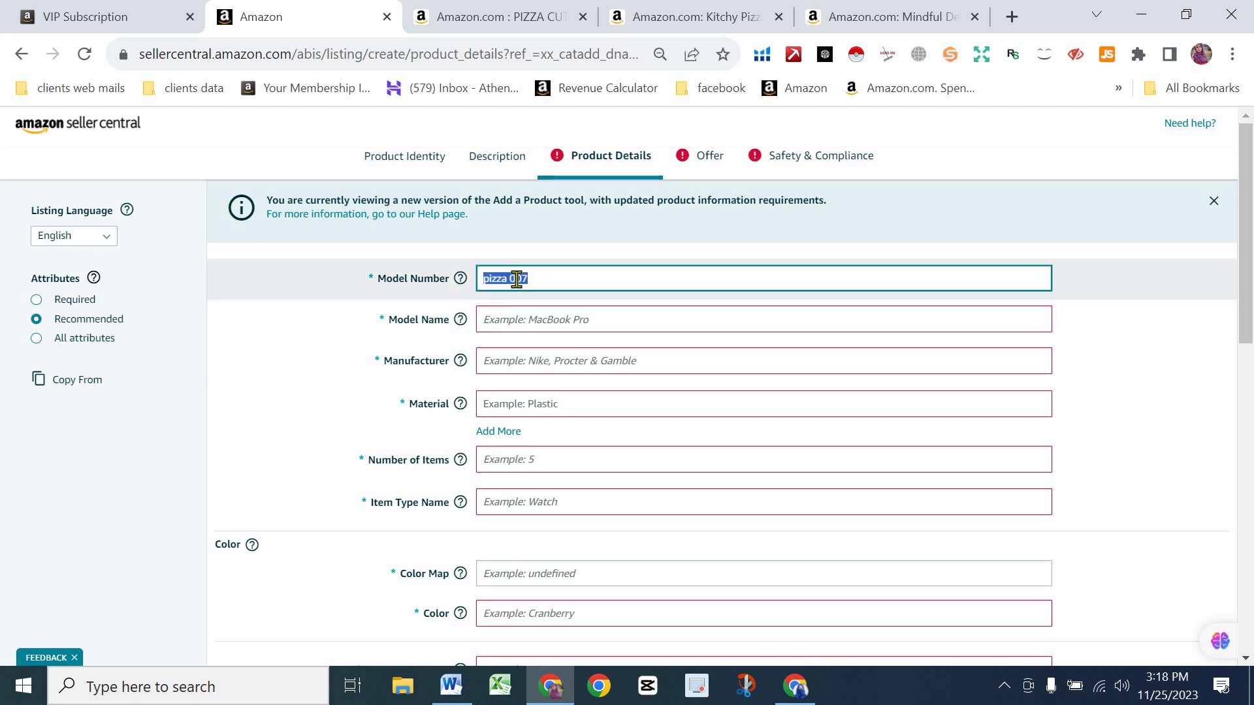
right_click(517, 281)
click(566, 323)
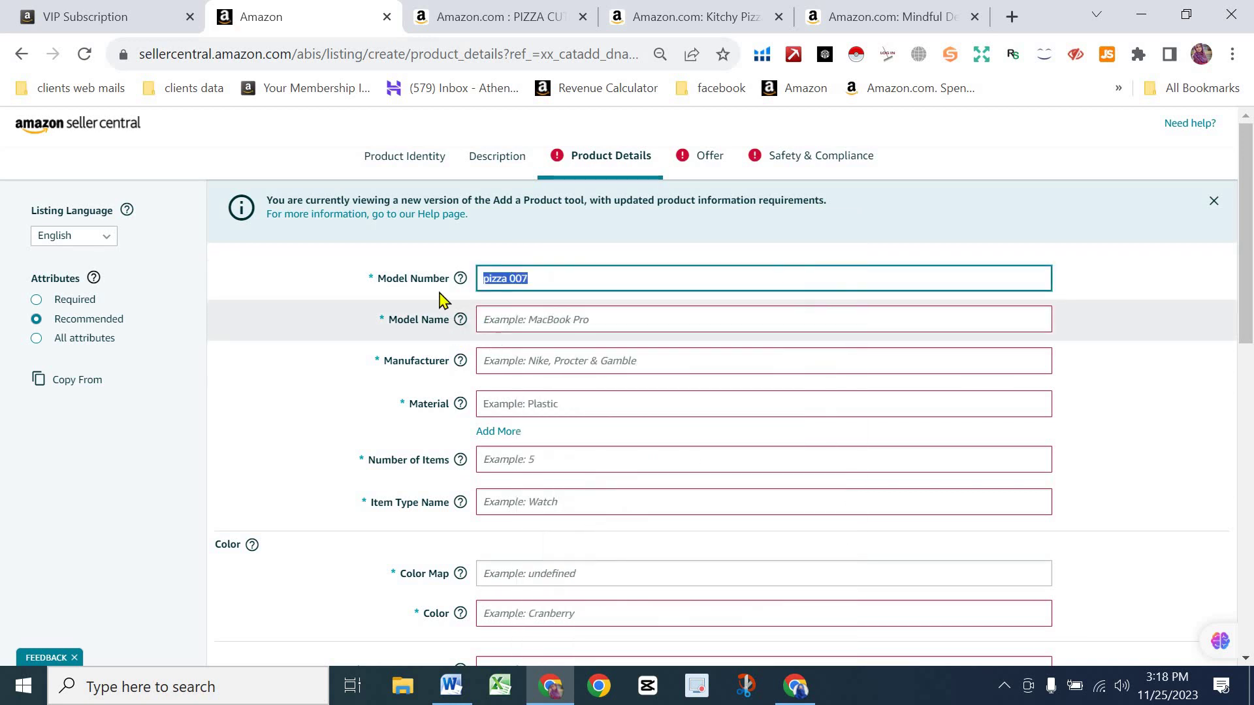
click(510, 326)
right_click(513, 324)
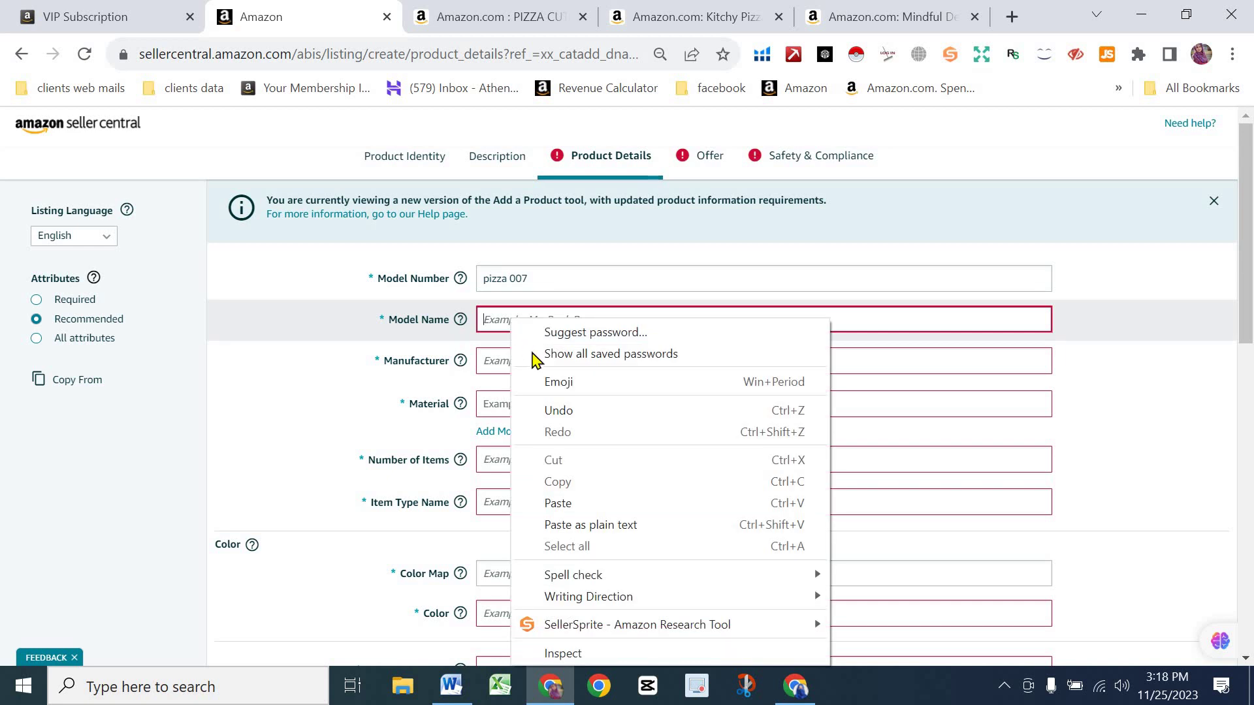
click(559, 505)
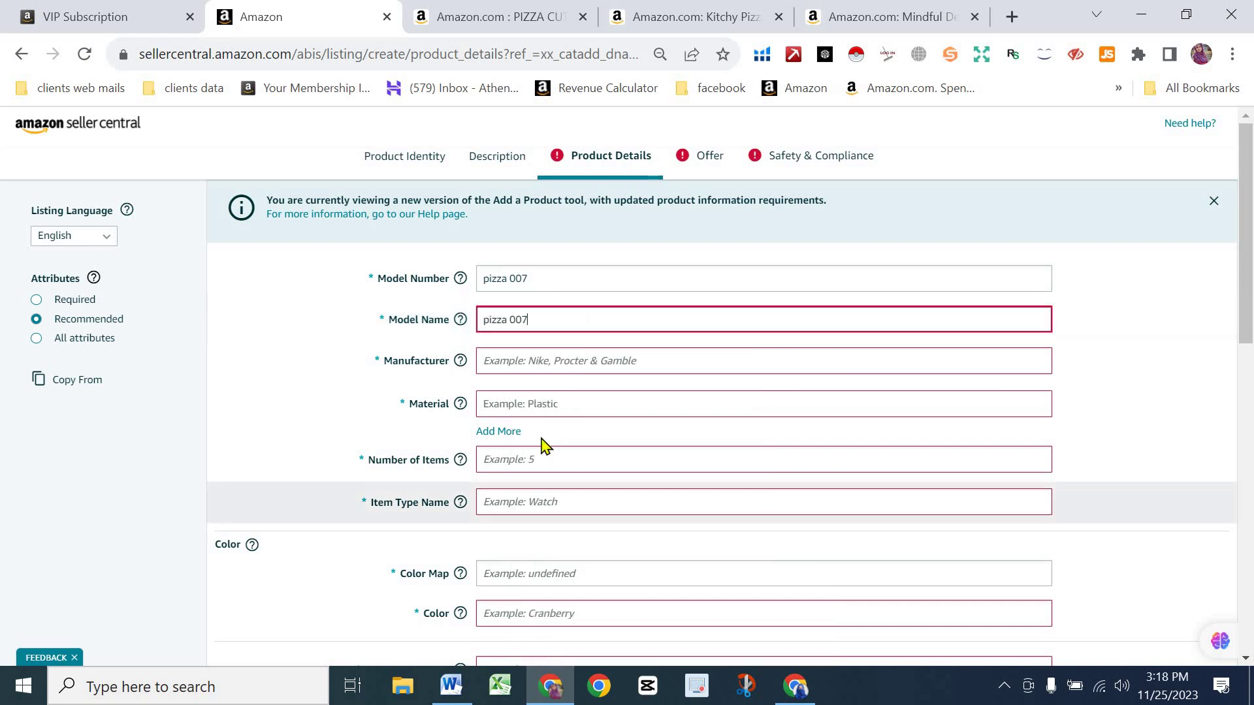
Step: Enter "NA" as the Manufacturer and choose Steel as the Material
click(538, 366)
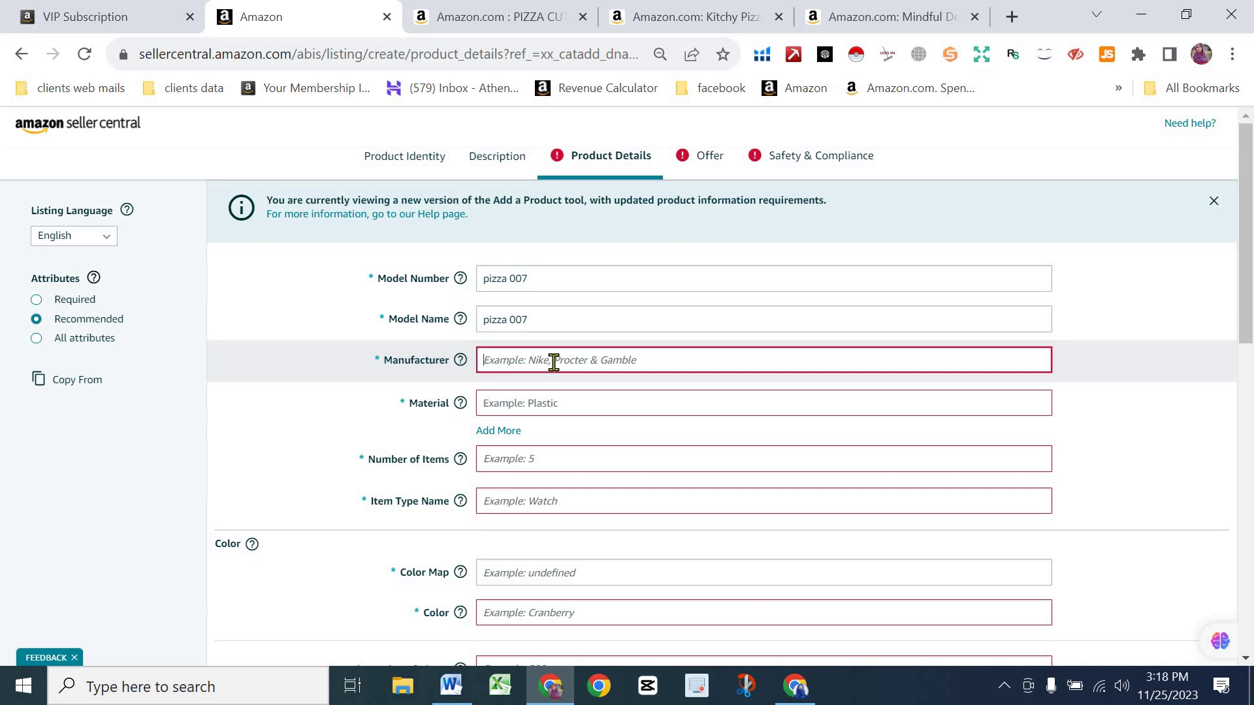
text(NA)
click(542, 417)
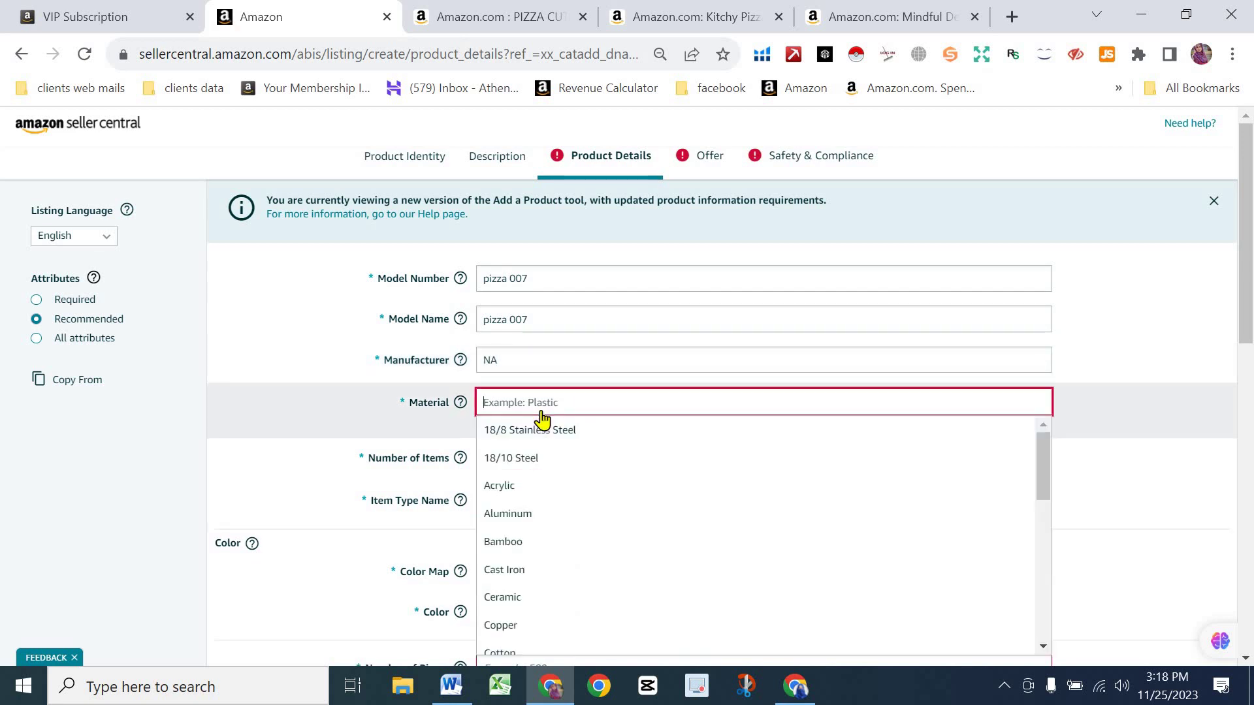
scroll(575, 541, down, 2)
scroll(562, 522, down, 1)
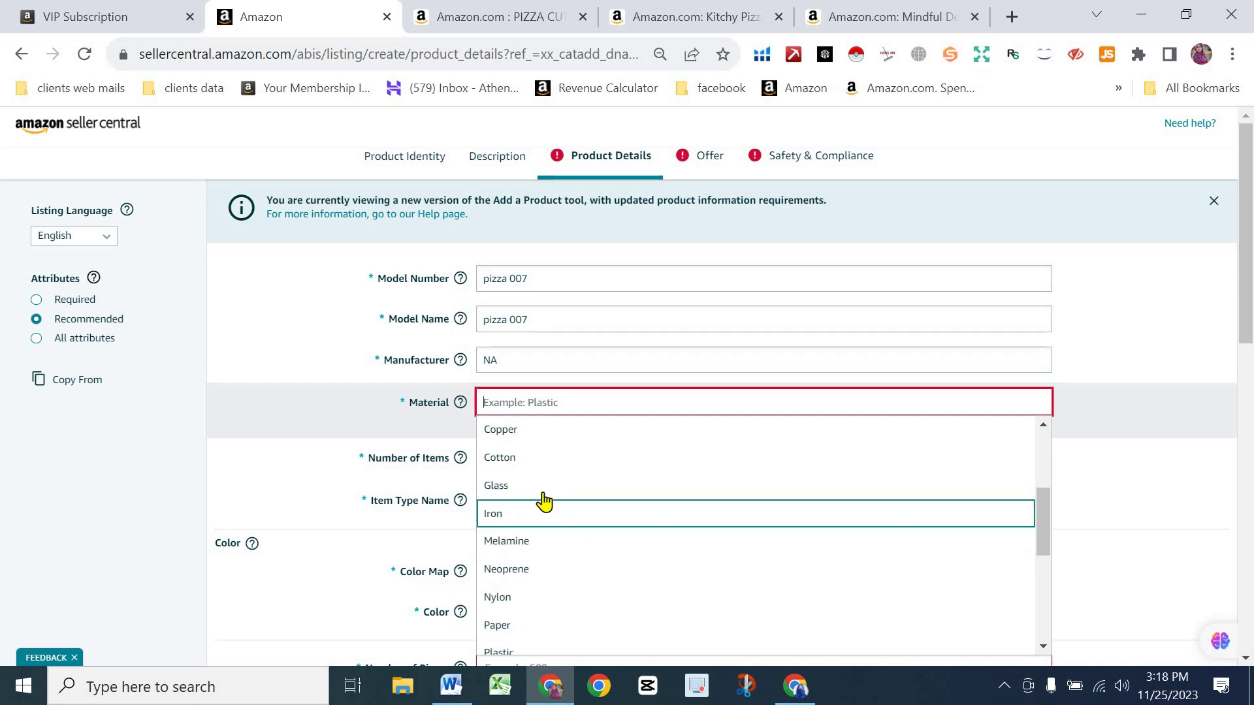
scroll(532, 555, down, 2)
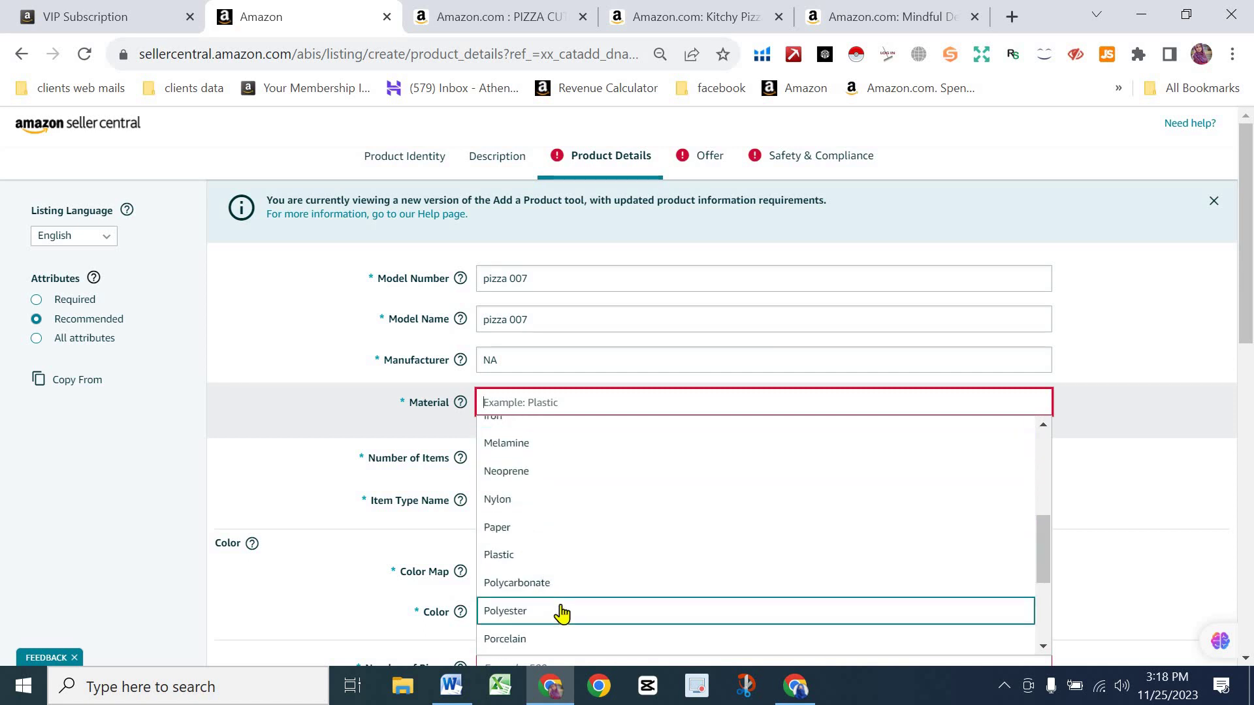
scroll(558, 611, down, 3)
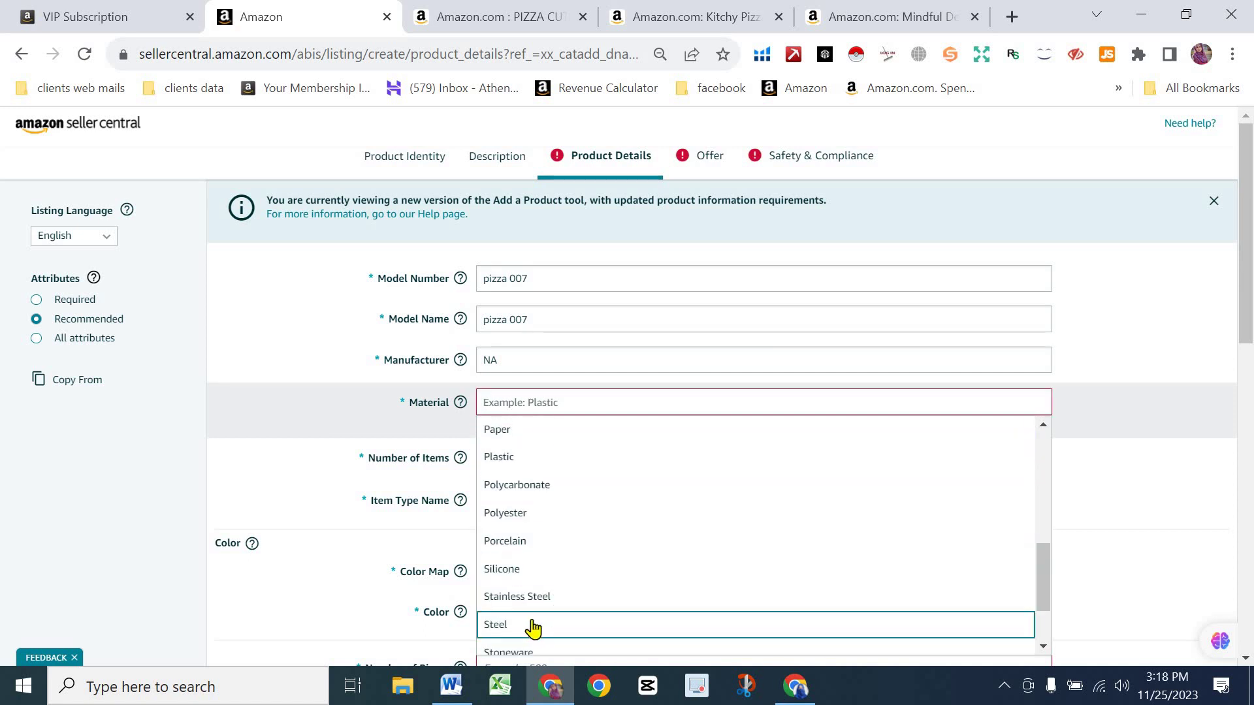
key(Return)
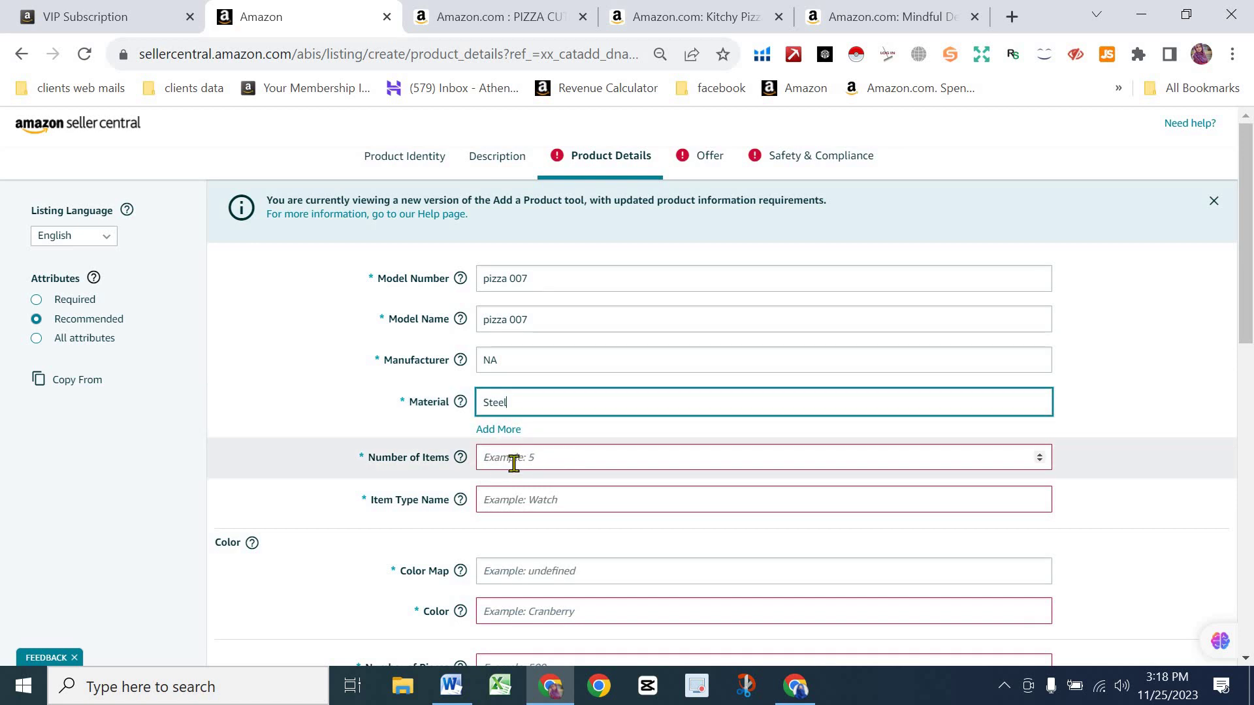
Step: Set the Number of Items to 30 and the Item Type Name to "cutter"
click(514, 461)
text(3)
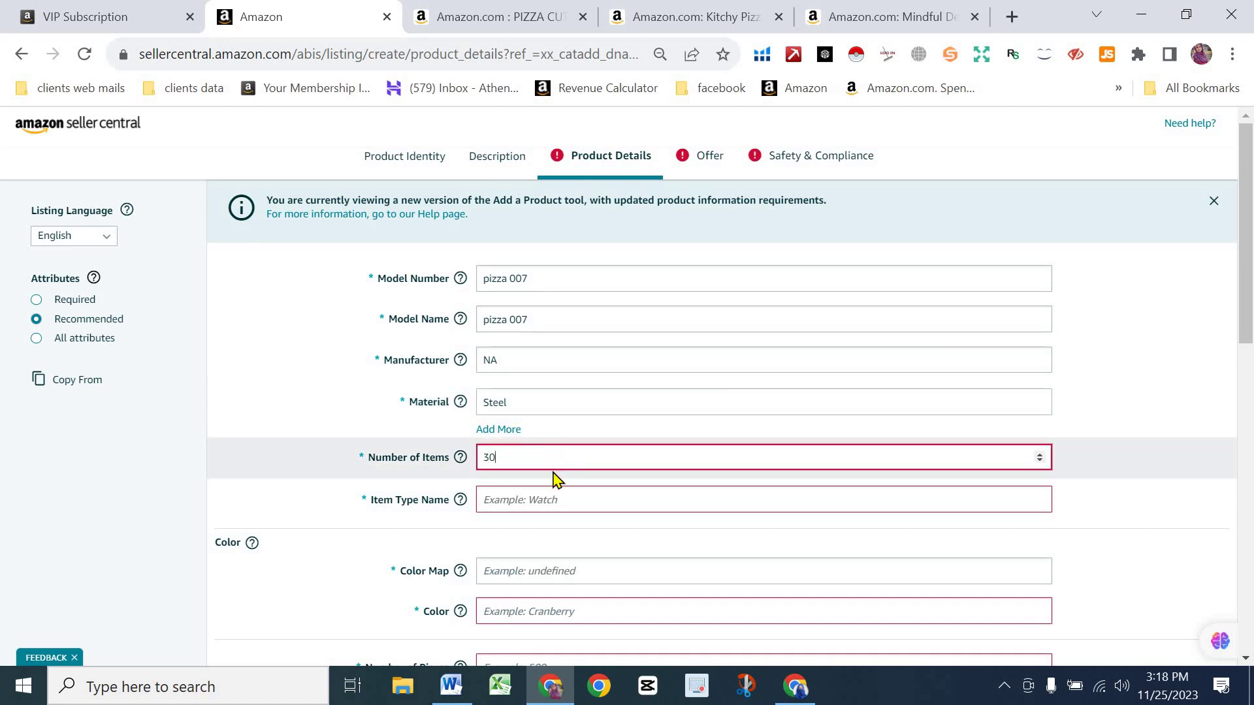
text(0)
click(526, 500)
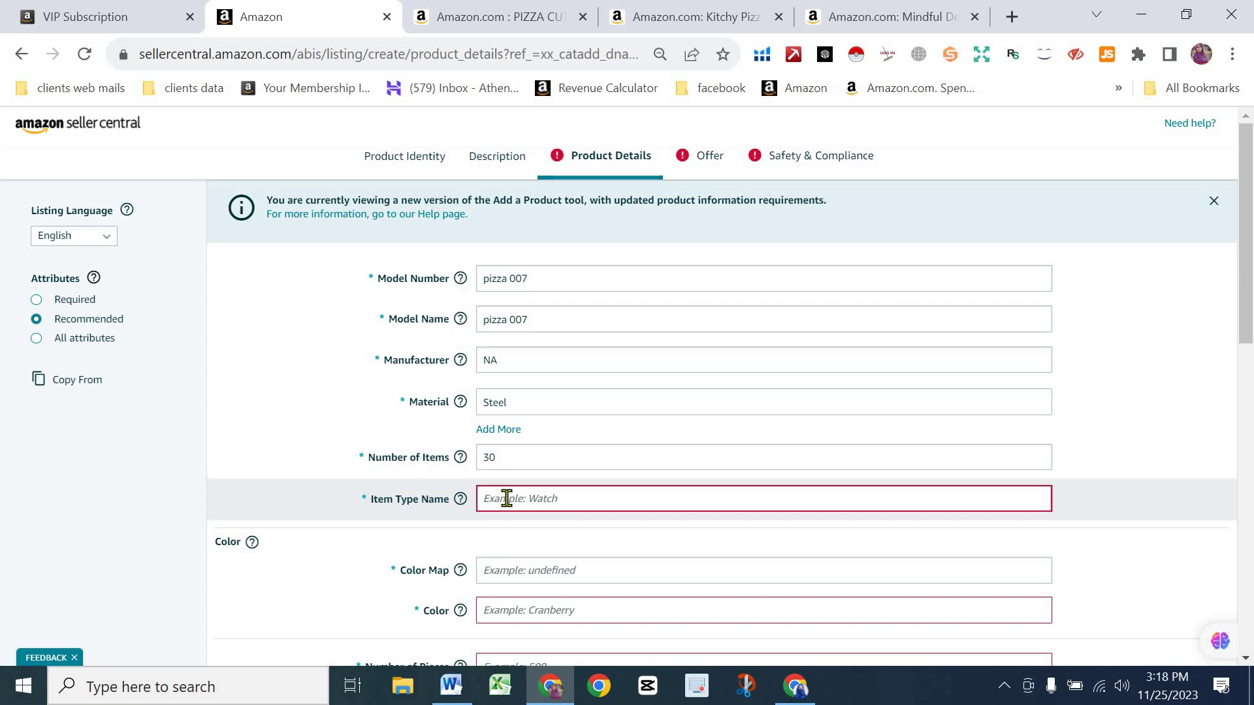
text(cutter)
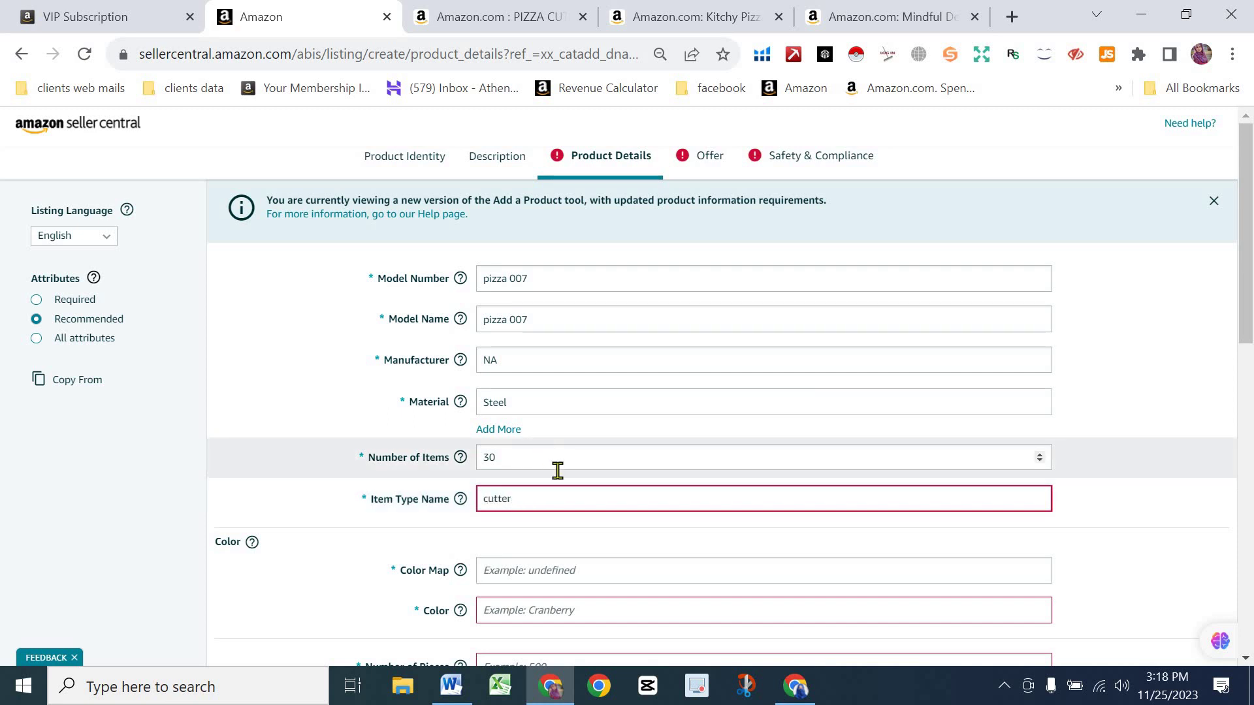
Step: Set the Color to "silver" and the Number of Pieces to 30
scroll(700, 470, down, 3)
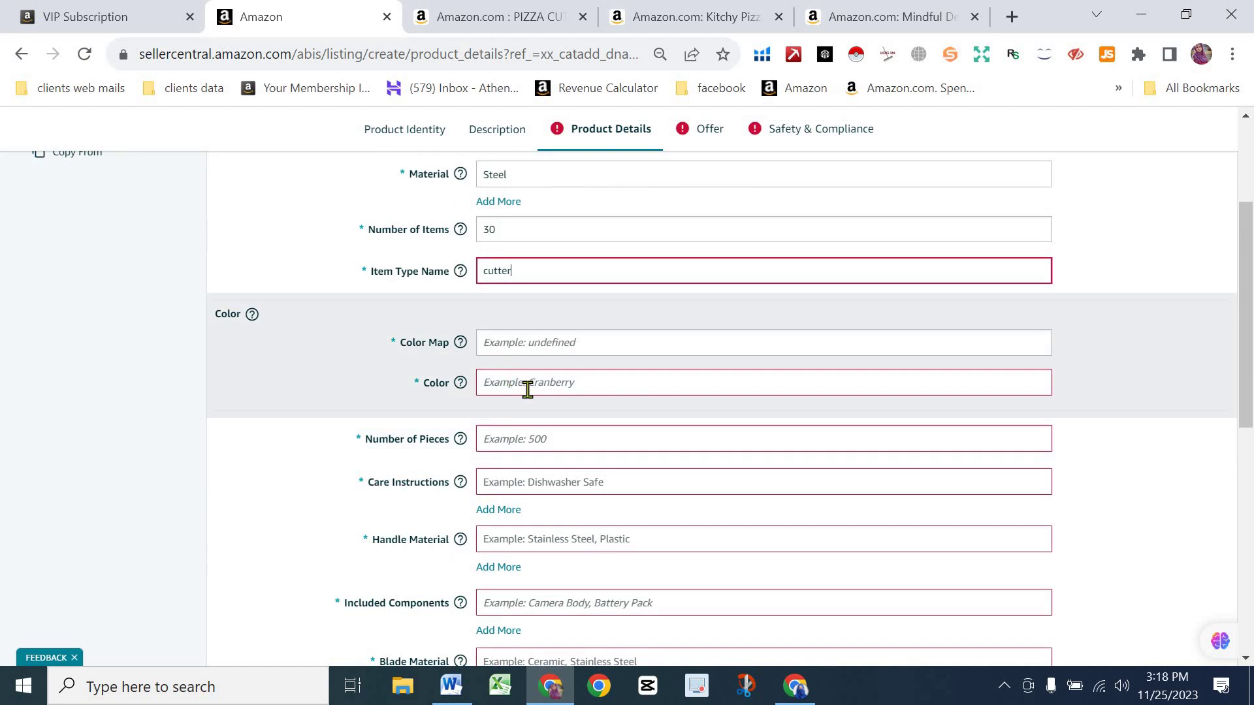
click(526, 386)
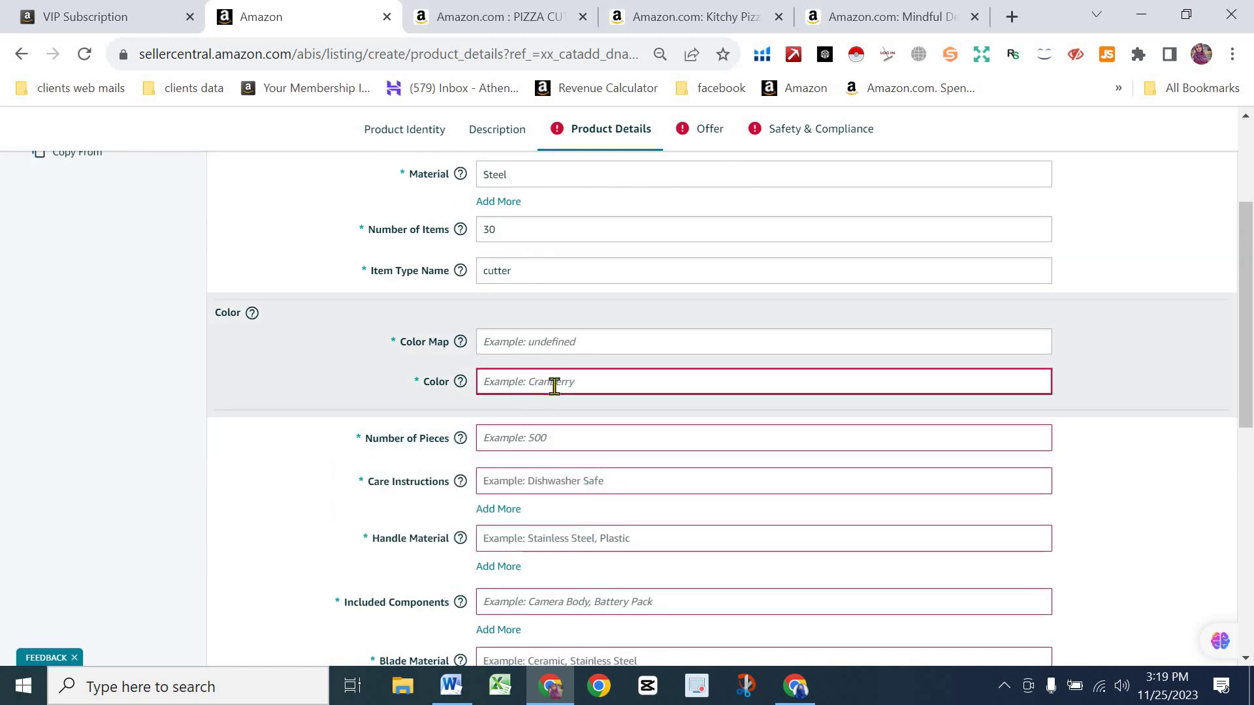
text(silver)
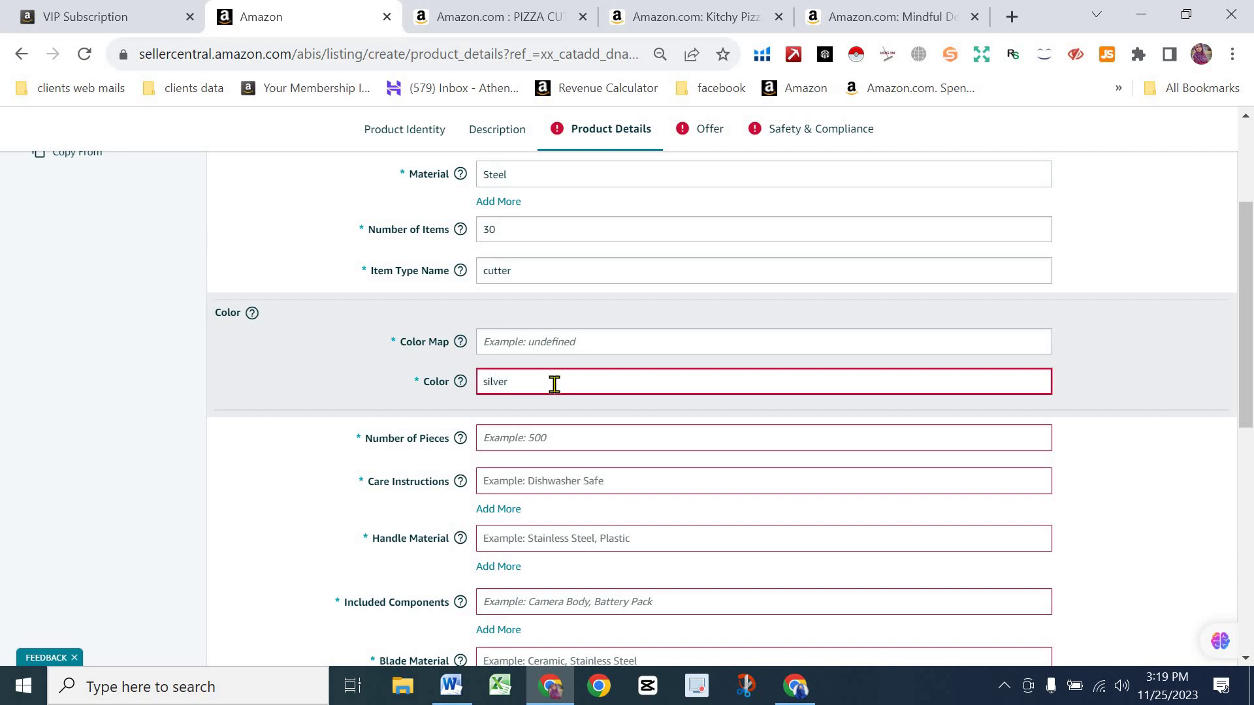
click(533, 439)
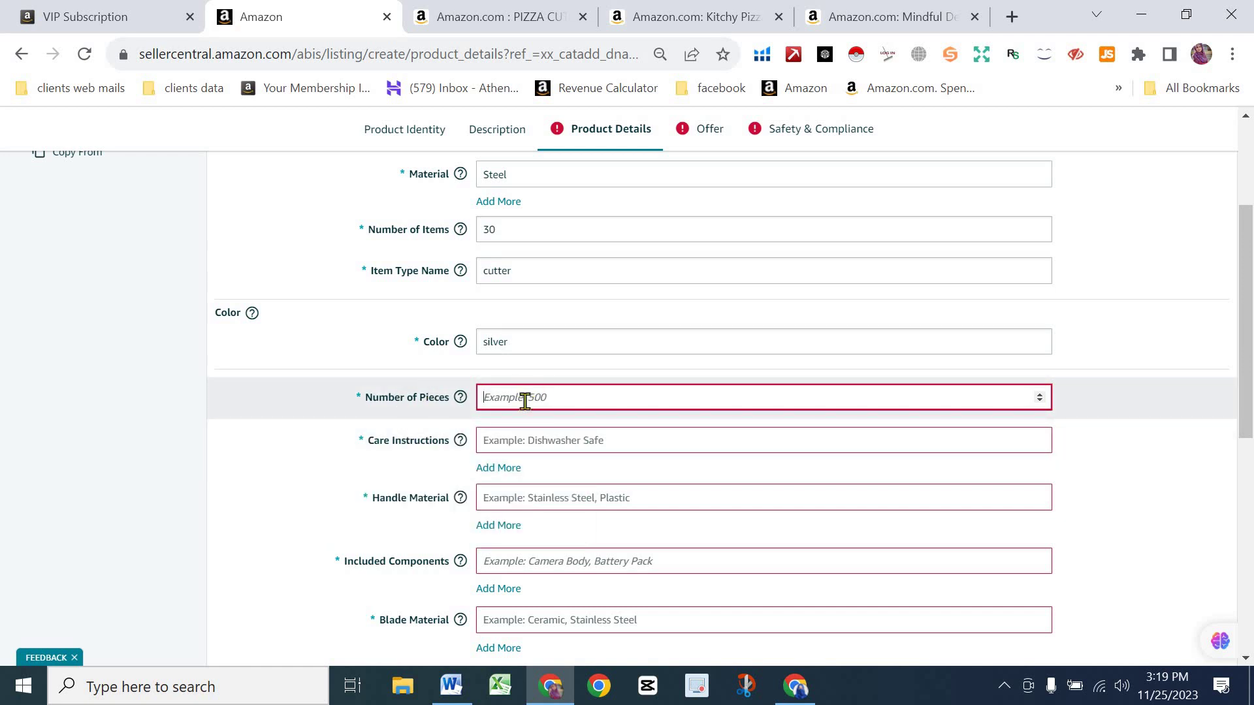
text(30)
Step: Choose Dishwasher Safe as the Care Instructions and add a second care instruction entry
click(557, 447)
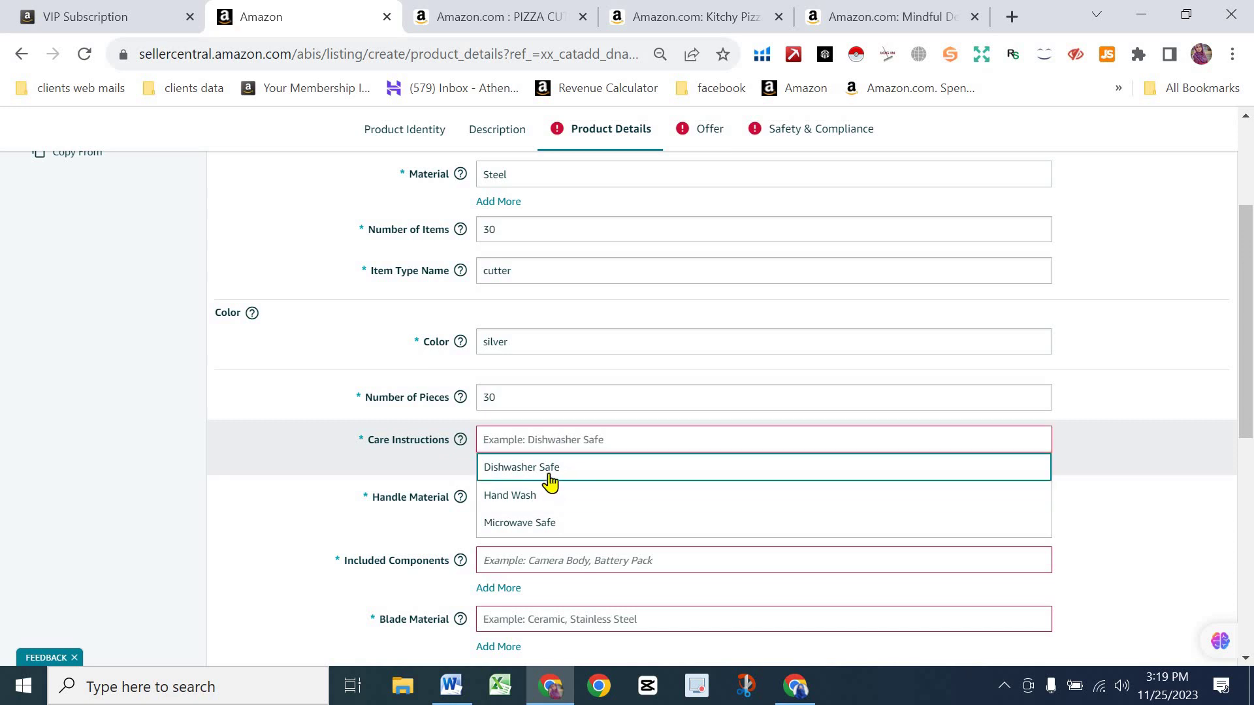
click(551, 469)
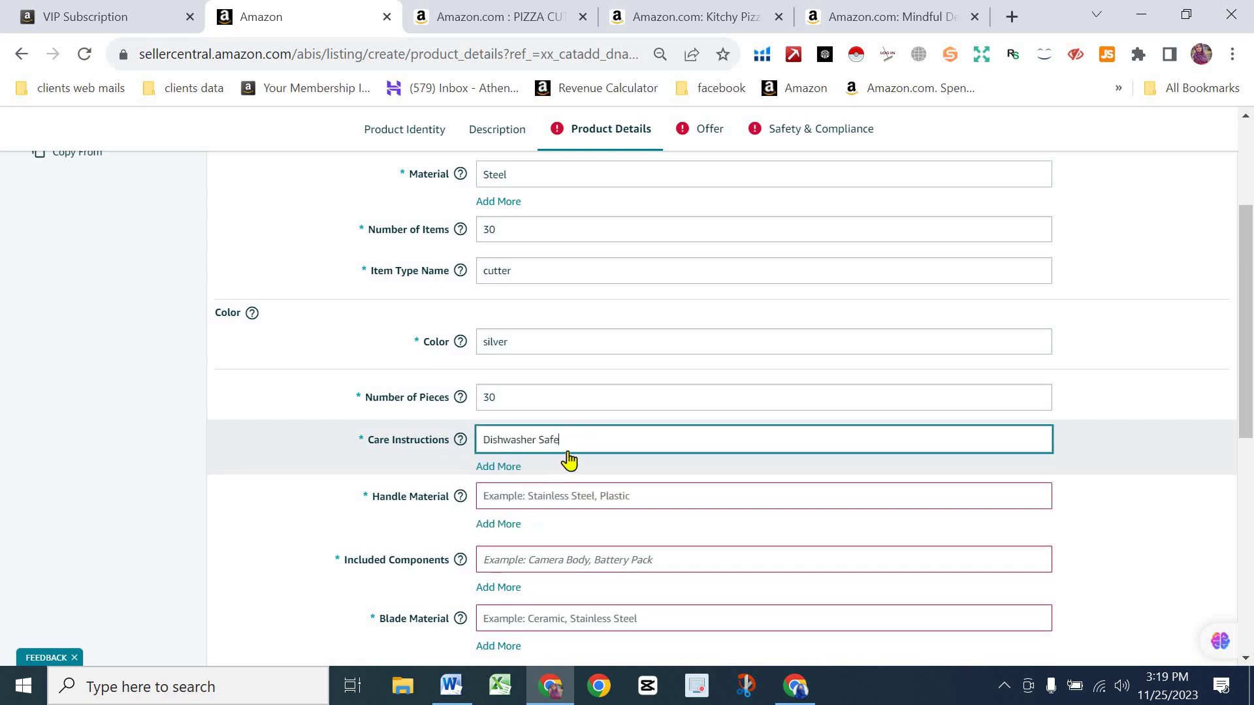
click(507, 471)
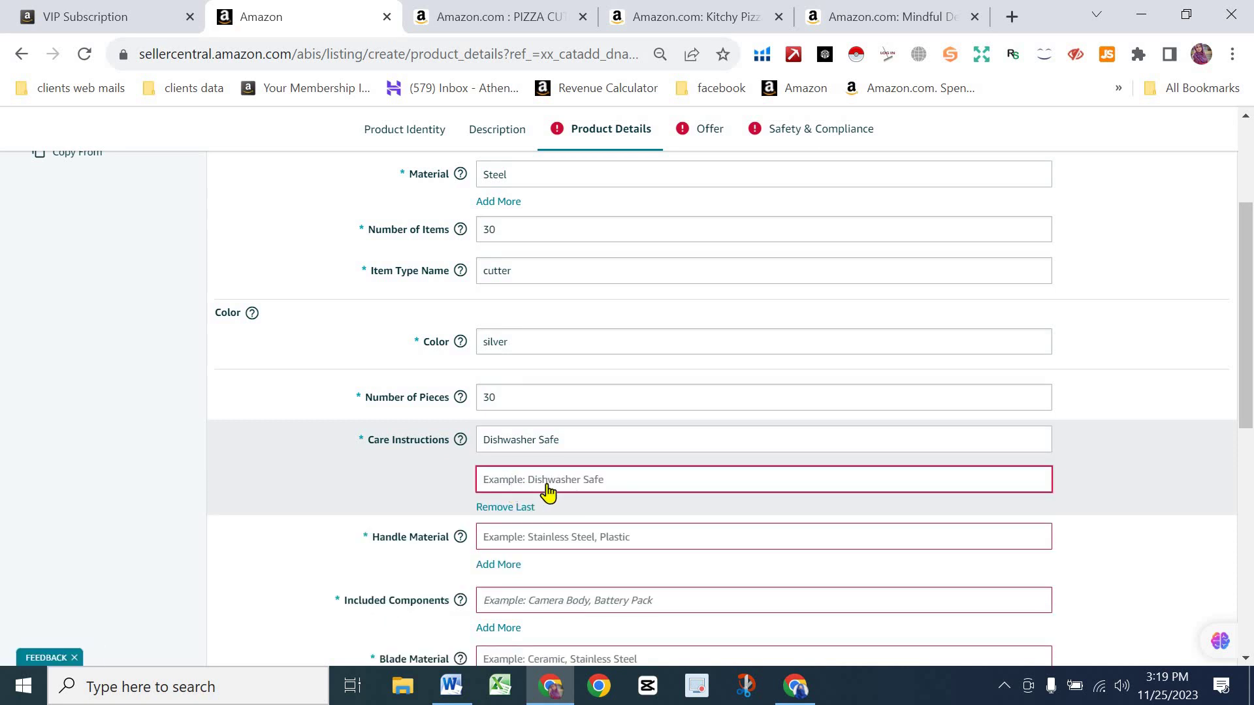
Step: Replace the first Care Instructions entry with "be safe"
click(565, 443)
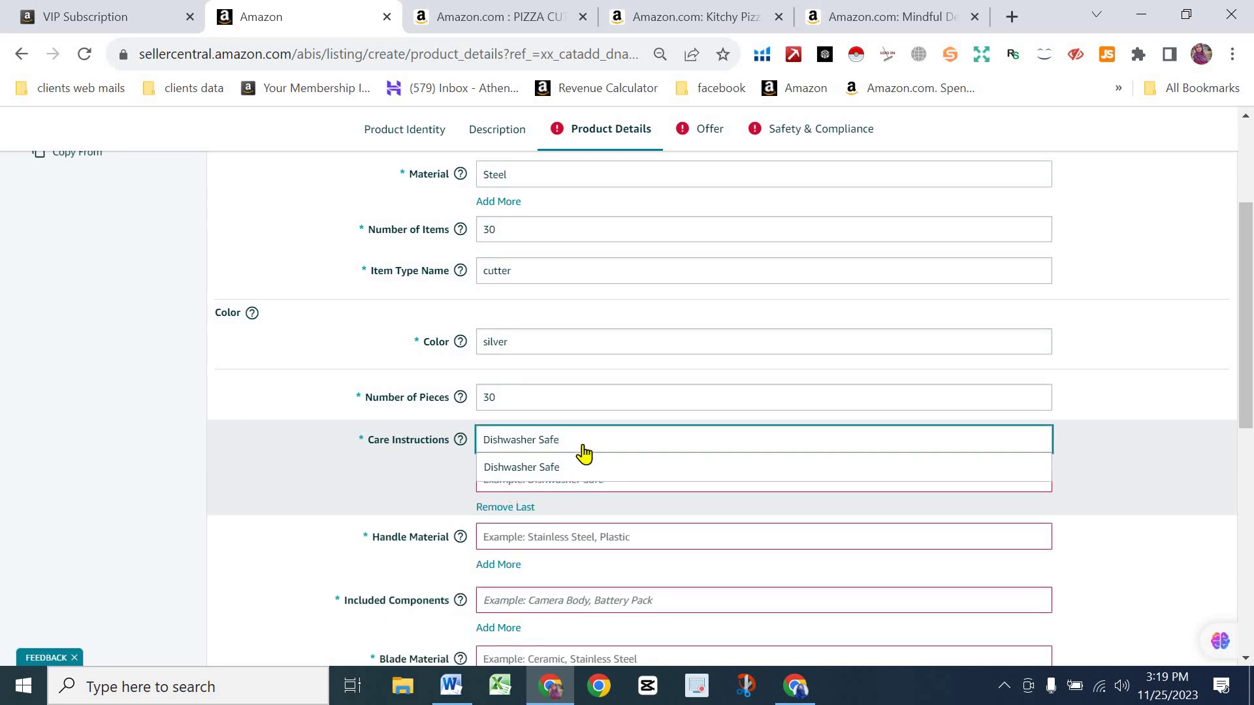
key(BackSpace)
key(BackSpace)
key(BackSpace)
key(BackSpace)
key(BackSpace)
key(BackSpace)
key(BackSpace)
key(BackSpace)
key(BackSpace)
key(BackSpace)
key(BackSpace)
key(BackSpace)
key(BackSpace)
key(BackSpace)
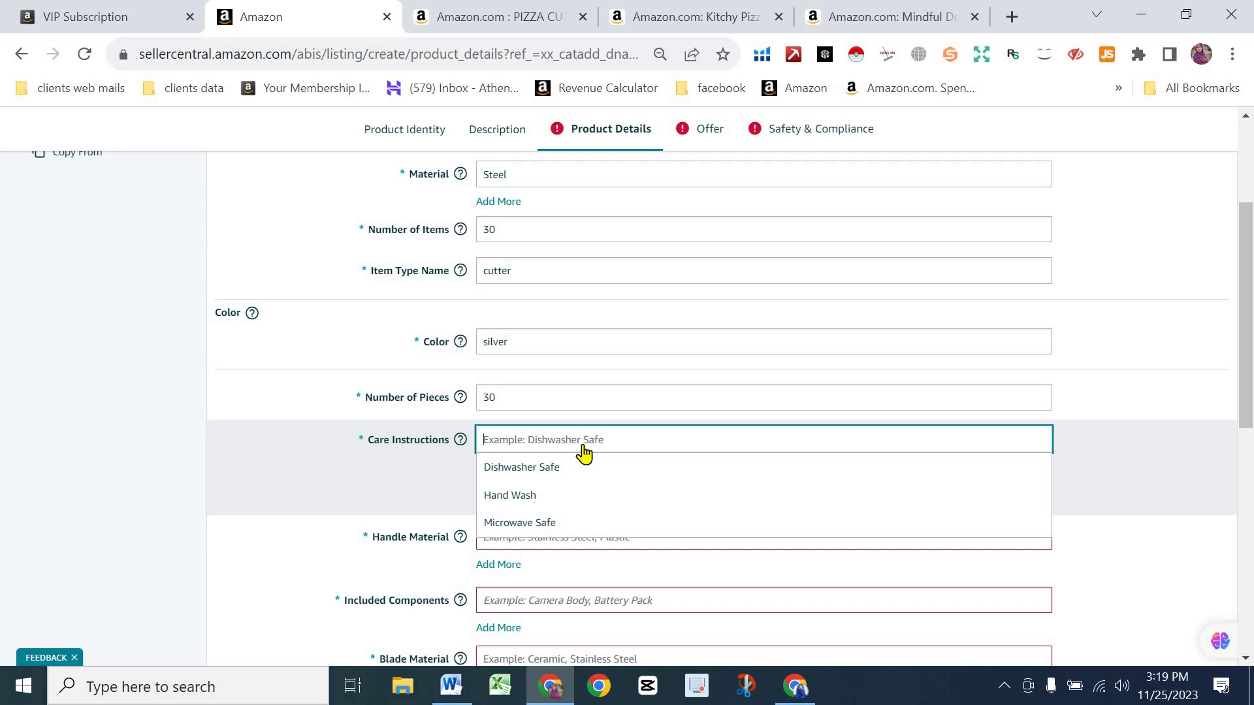
text(be safe)
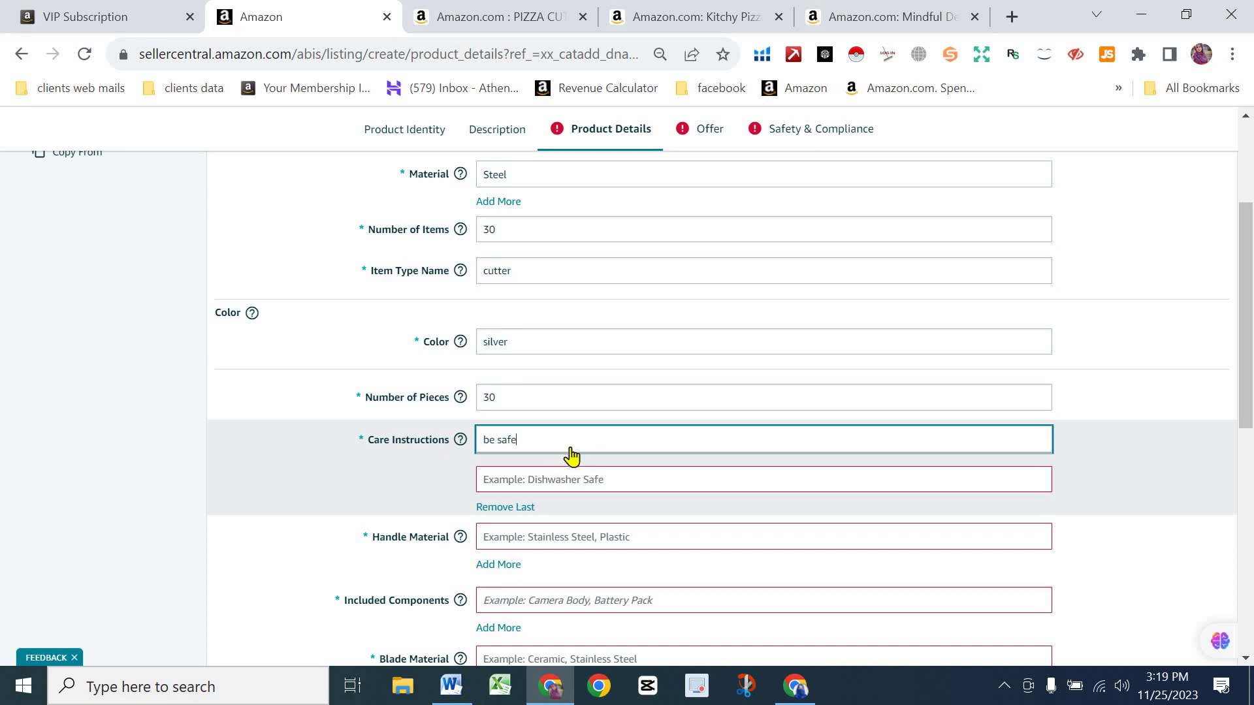
Step: Set the Care Instructions to "use carefully" and remove the empty second entry
key(BackSpace)
key(BackSpace)
key(BackSpace)
key(BackSpace)
key(BackSpace)
key(BackSpace)
text(us)
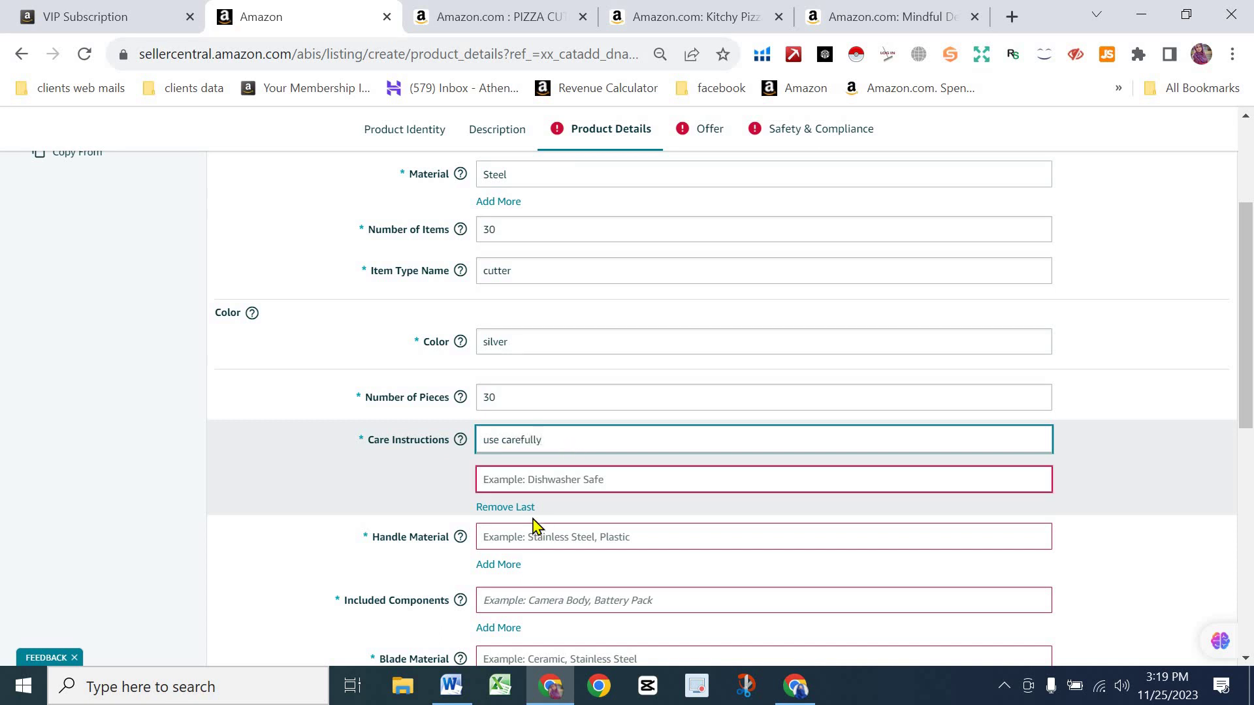
click(515, 509)
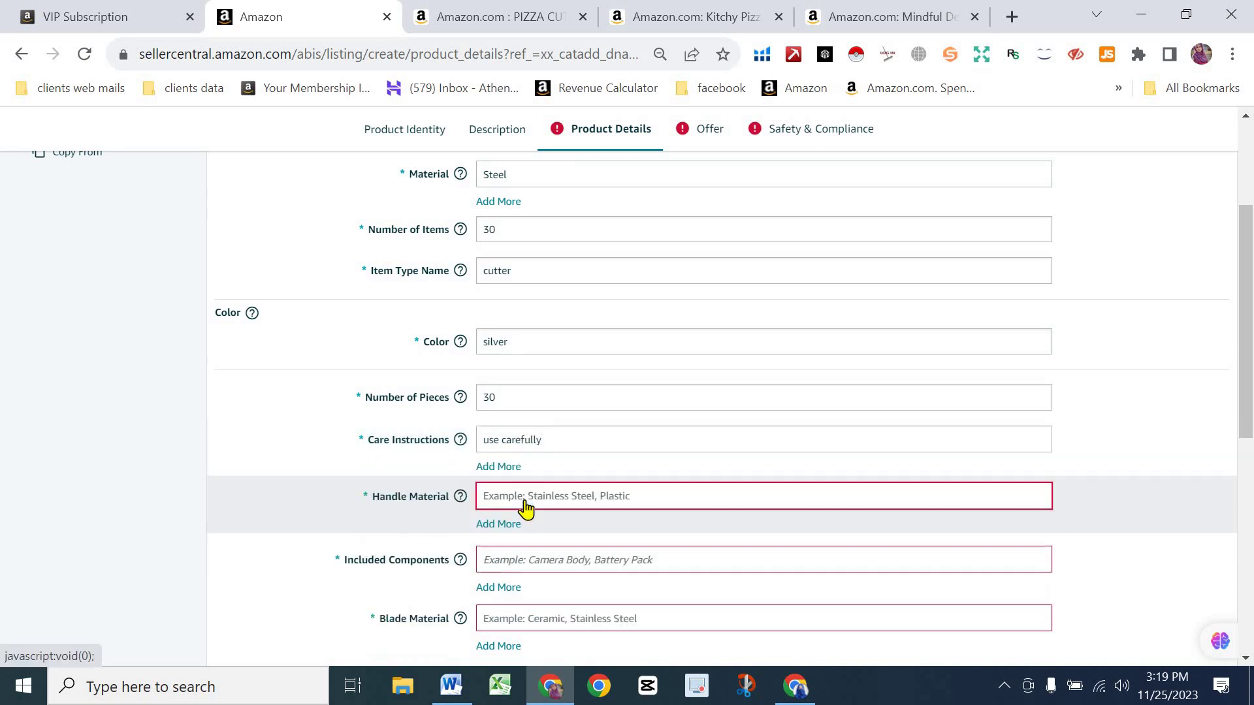
Step: Choose Stainless Steel as the Handle Material
click(540, 500)
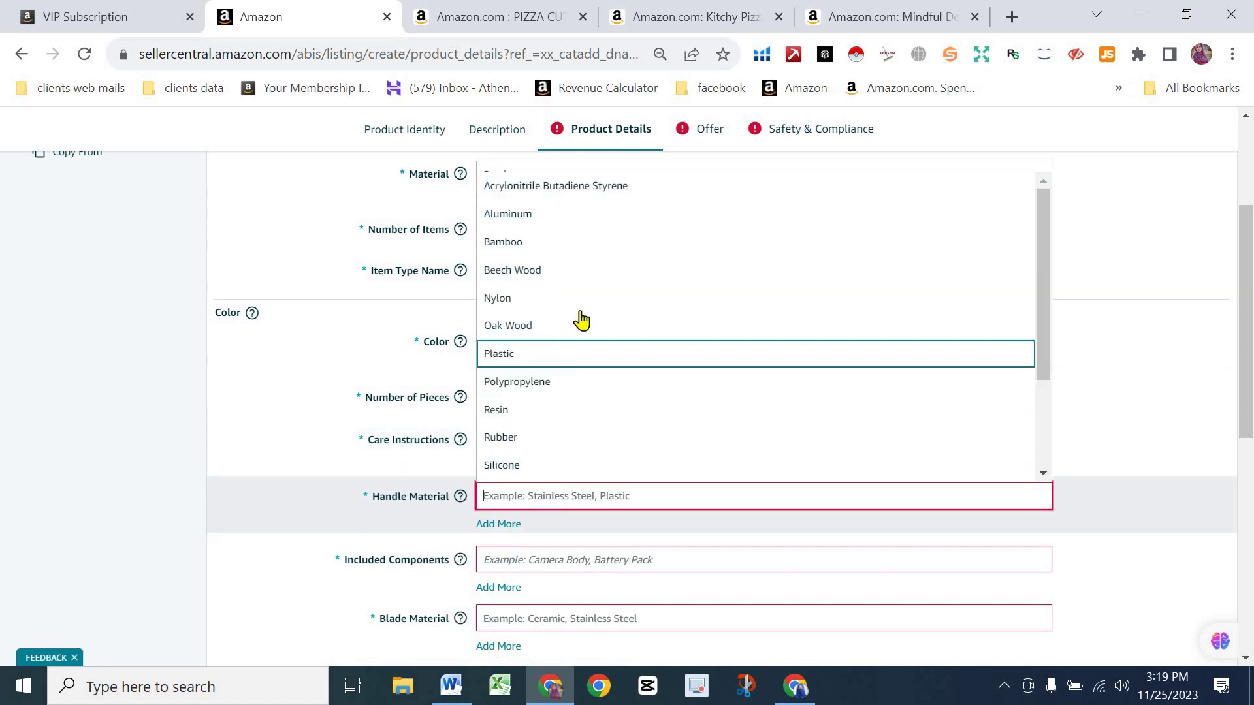
scroll(581, 320, down, 1)
scroll(582, 320, down, 3)
scroll(585, 361, up, 2)
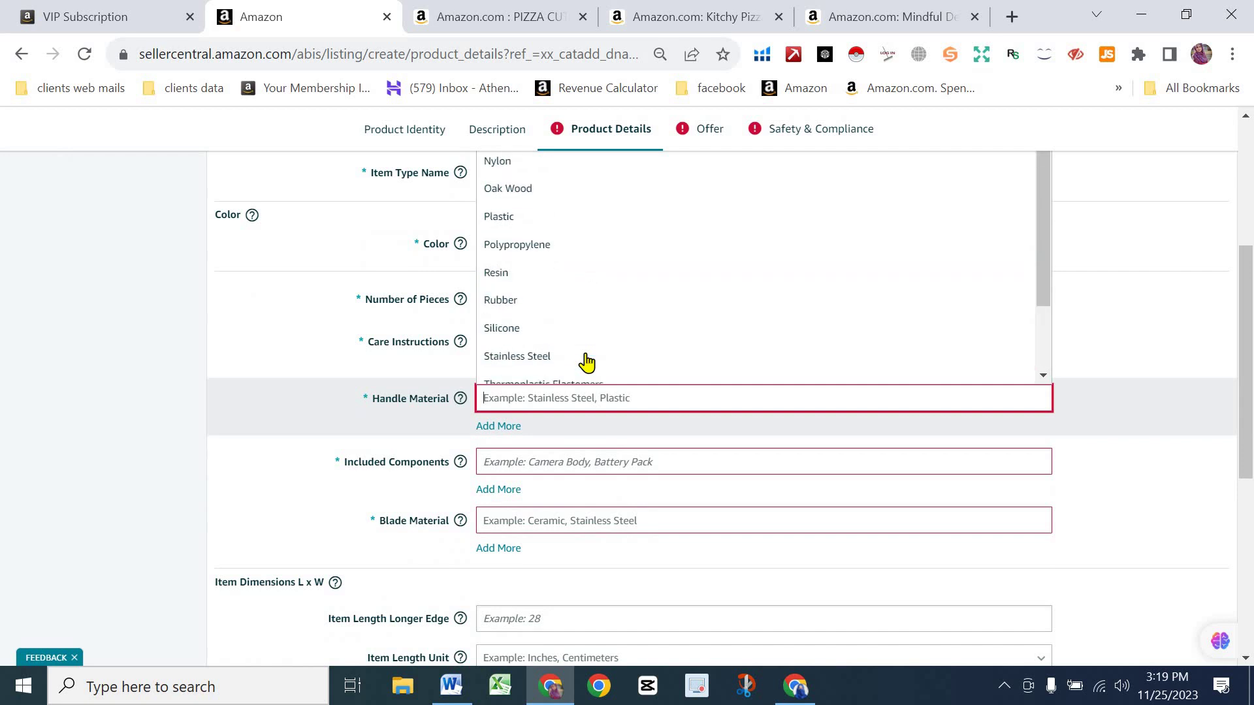
scroll(562, 320, down, 1)
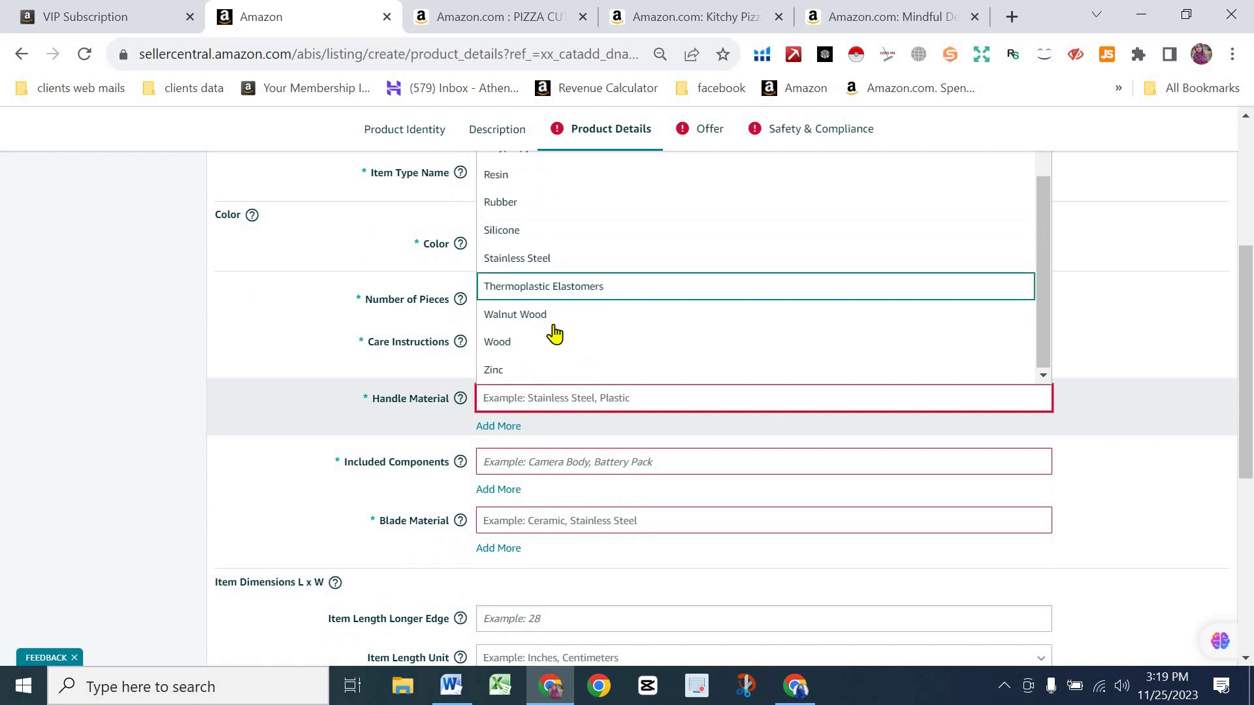
scroll(555, 346, up, 4)
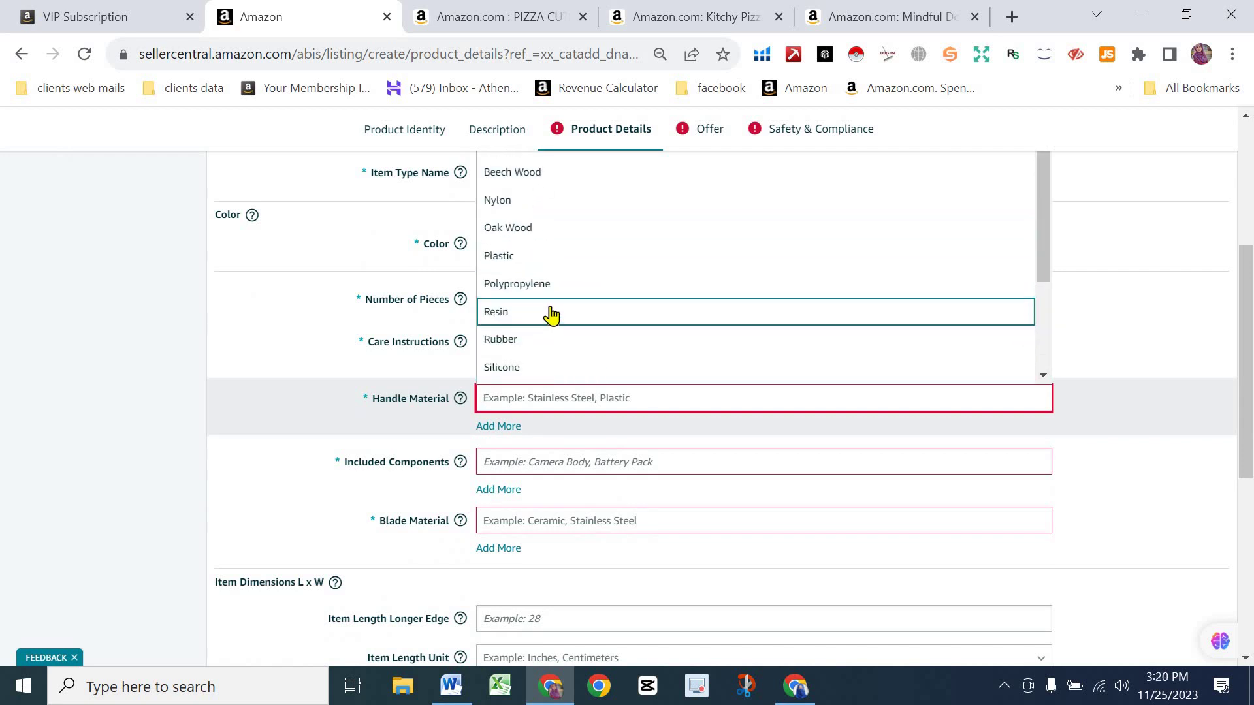
scroll(555, 313, up, 4)
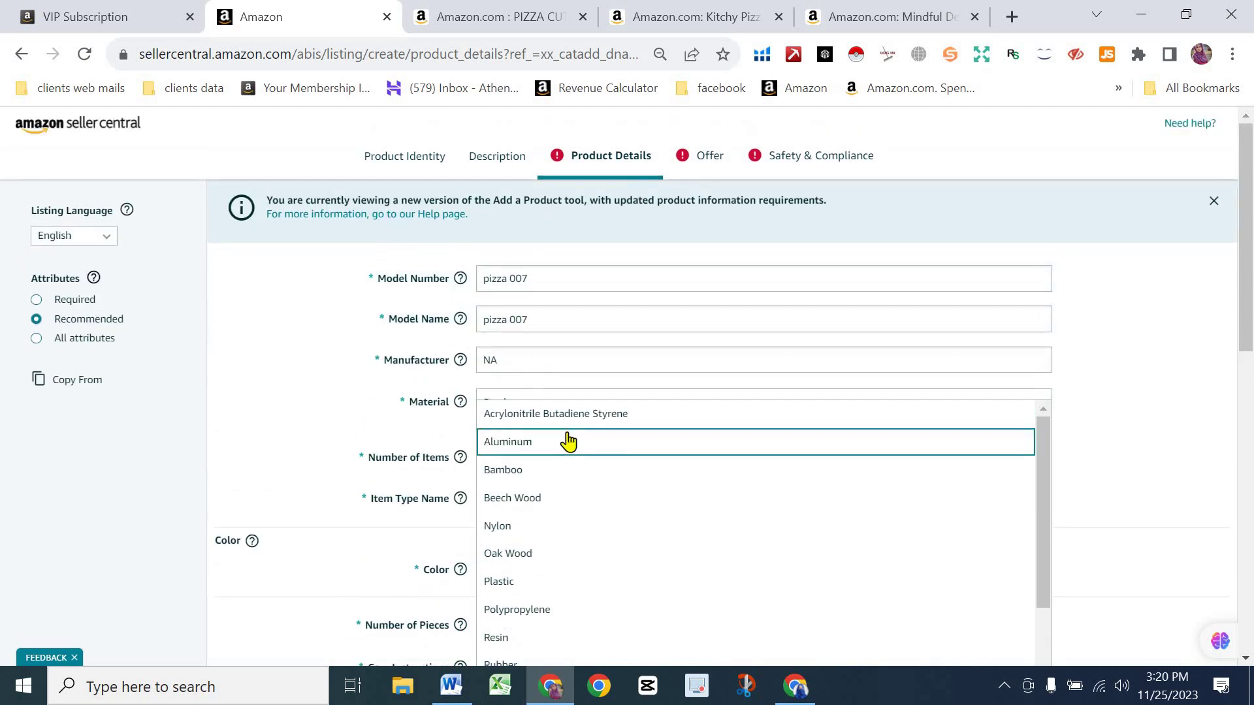
scroll(568, 448, down, 1)
scroll(568, 496, down, 2)
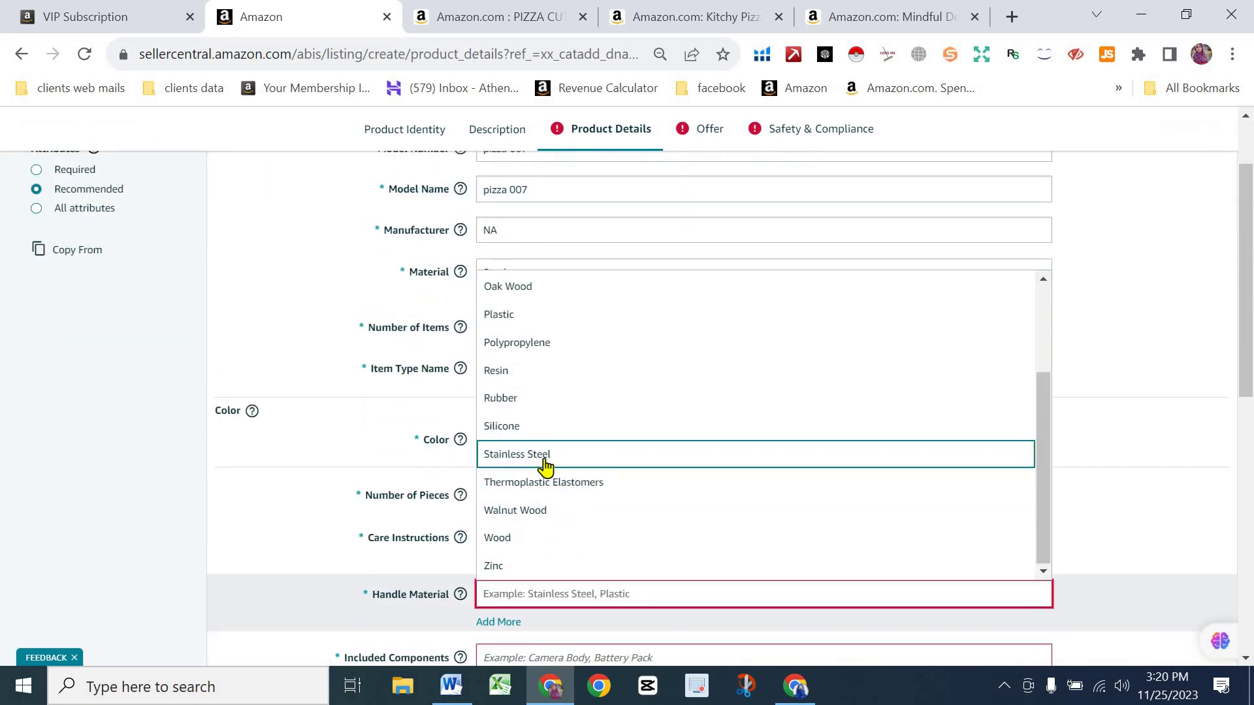
click(545, 461)
scroll(588, 510, down, 3)
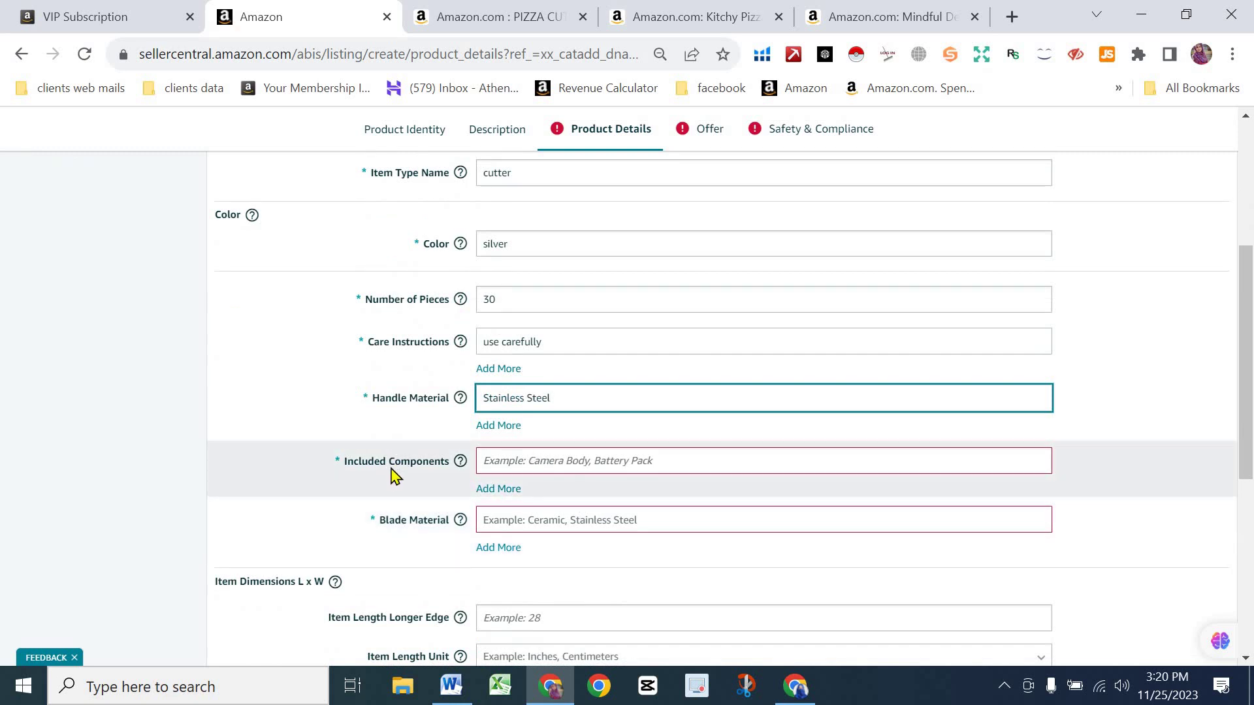
Step: Copy "Protective Blade Cover" from the title of the Kitchy pizza cutter listing
click(528, 460)
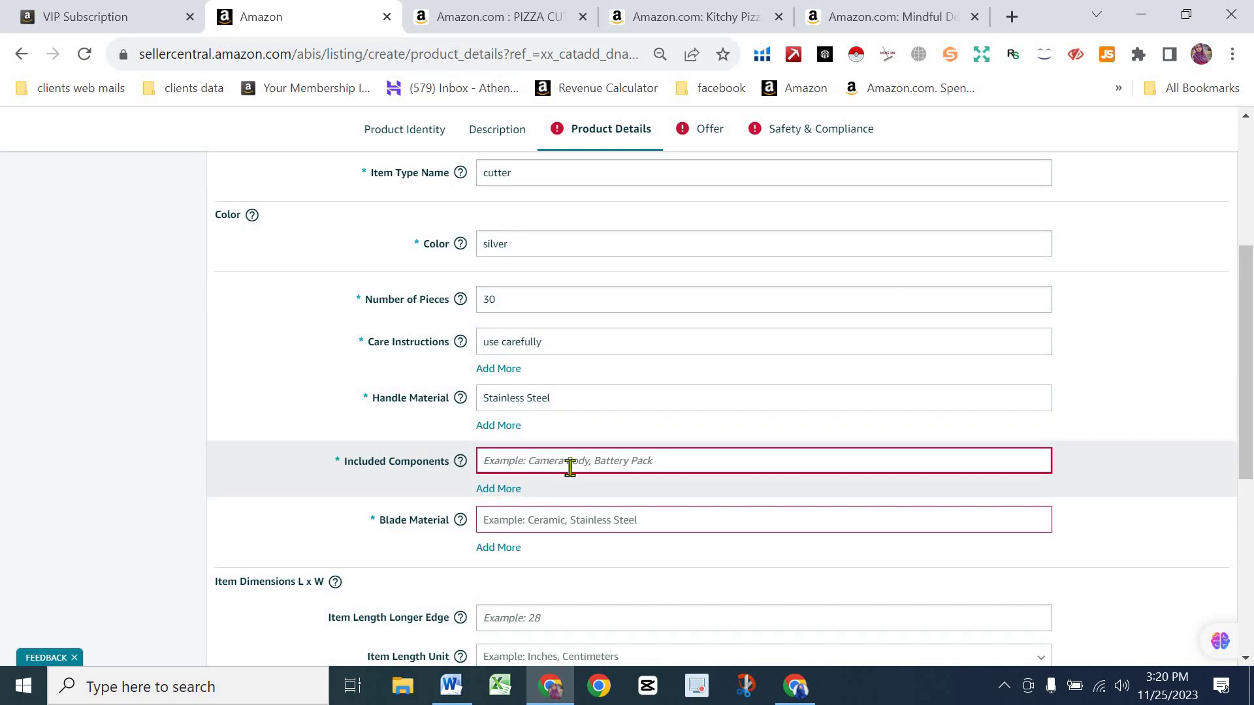
click(483, 19)
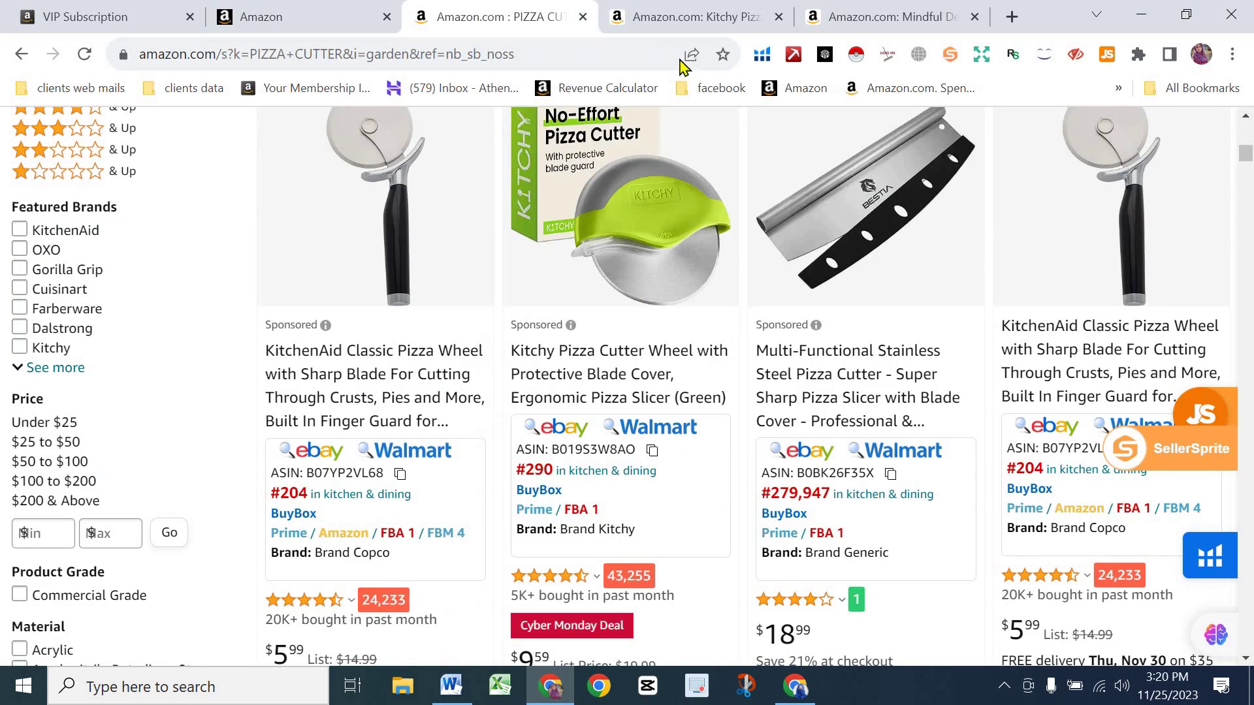
click(692, 17)
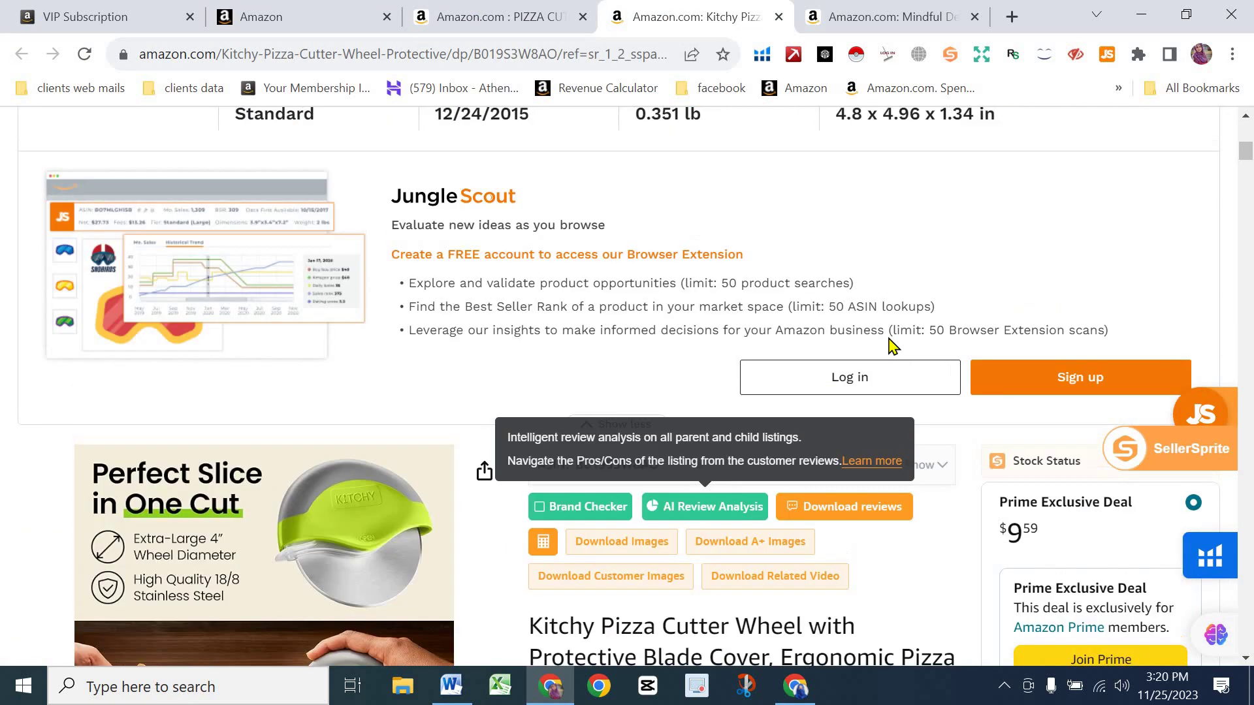
scroll(724, 356, down, 1)
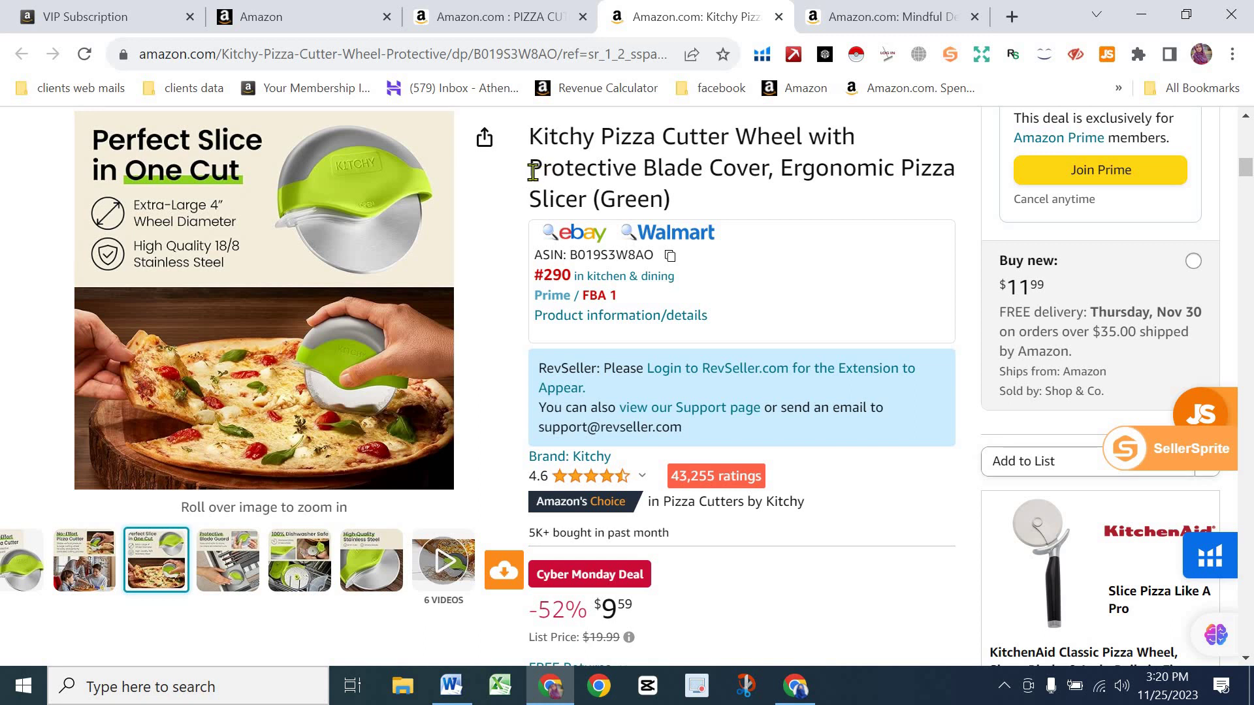
drag(532, 171, 749, 168)
right_click(749, 168)
click(768, 184)
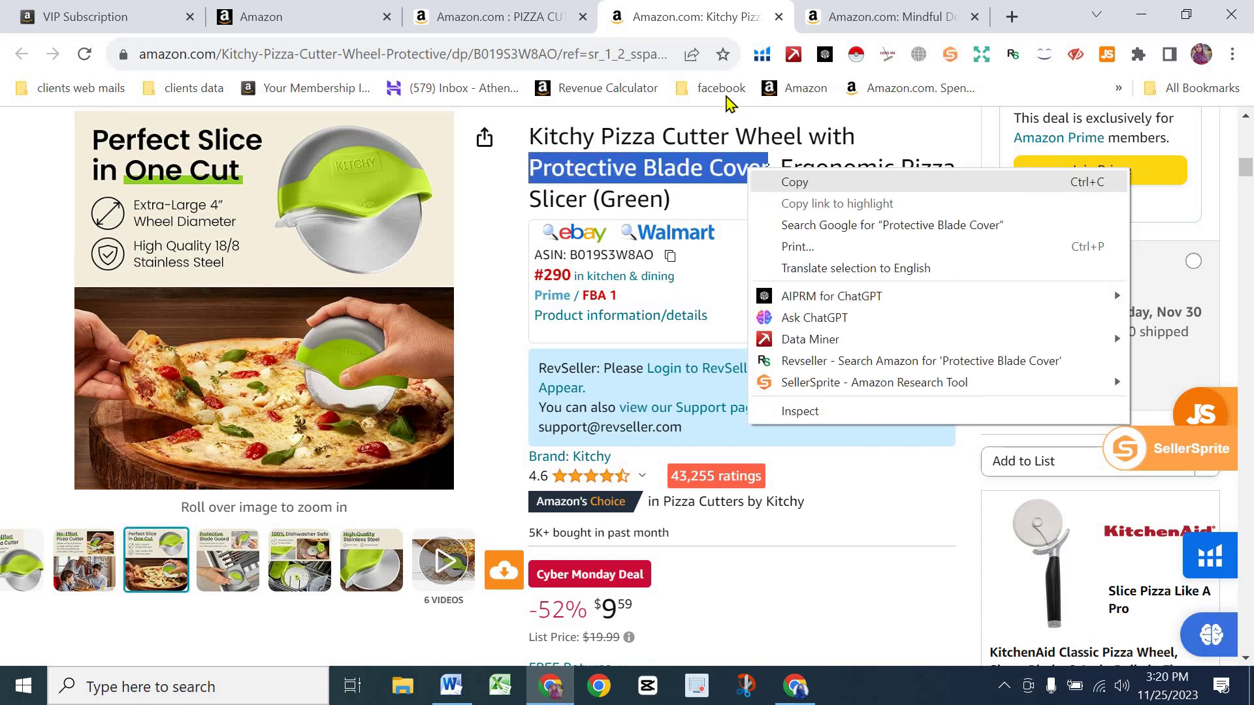
Step: Paste "Protective Blade Cover" into the Included Components field of the new listing
click(302, 16)
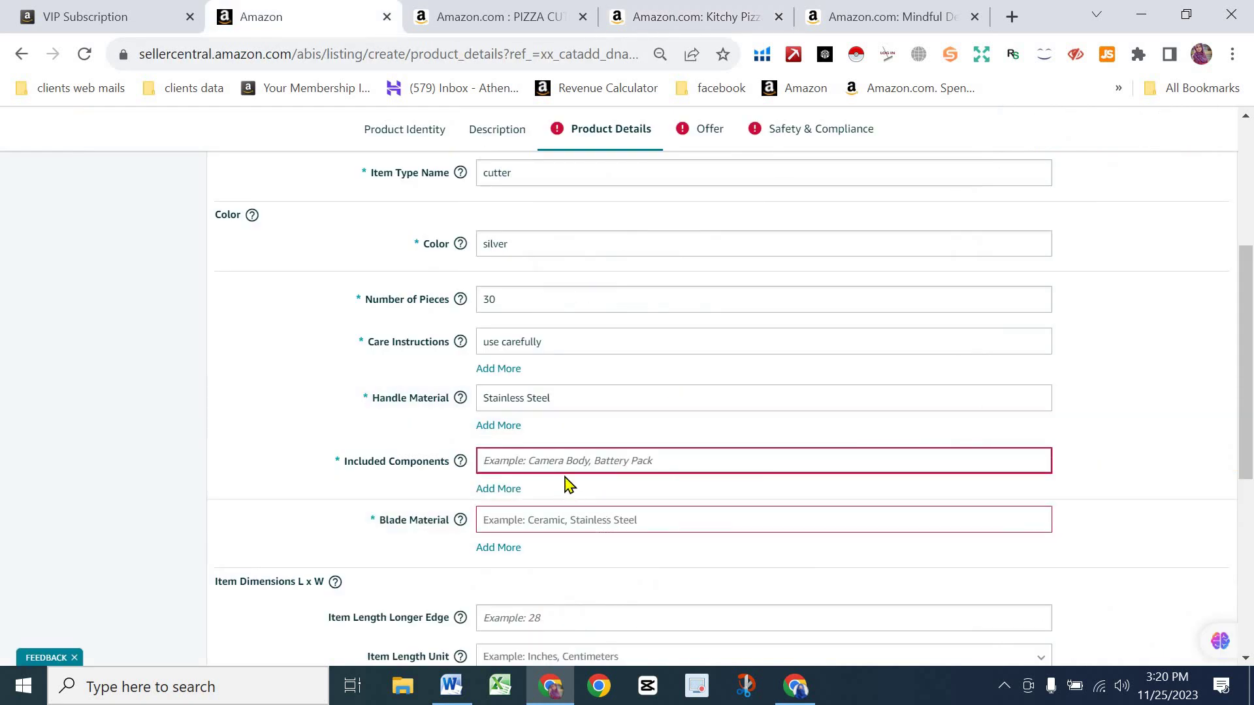
click(567, 465)
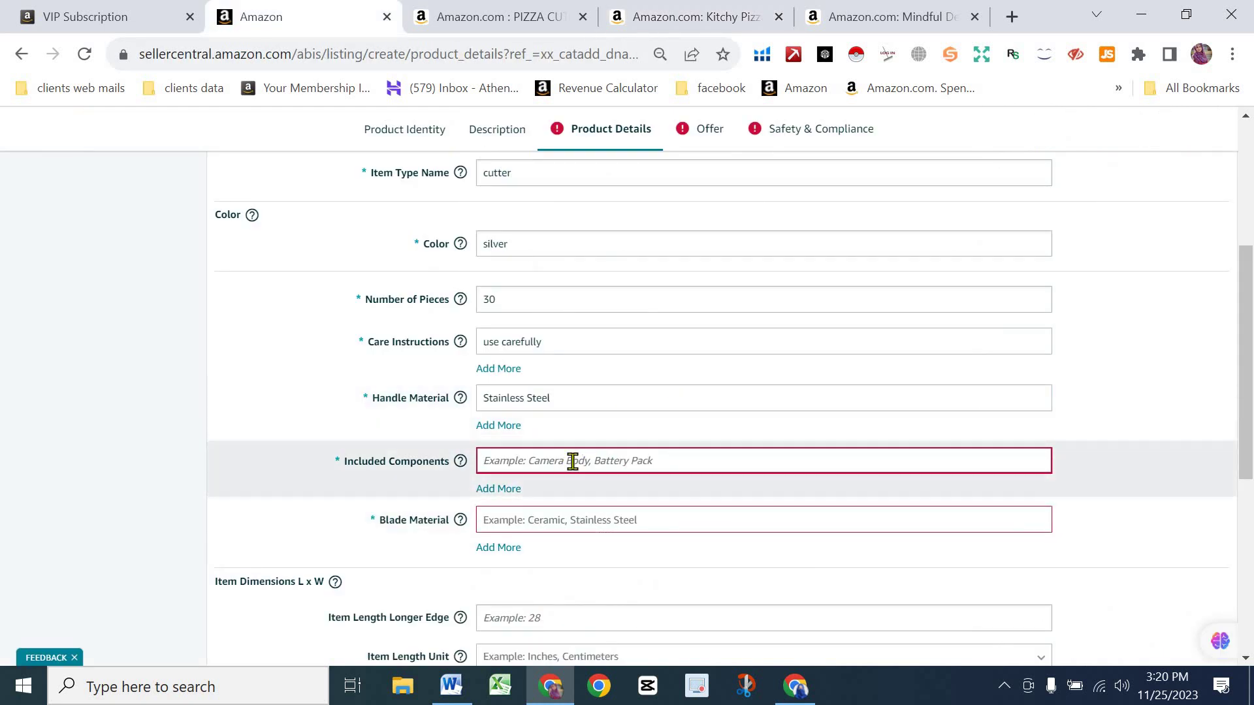
right_click(572, 461)
click(631, 300)
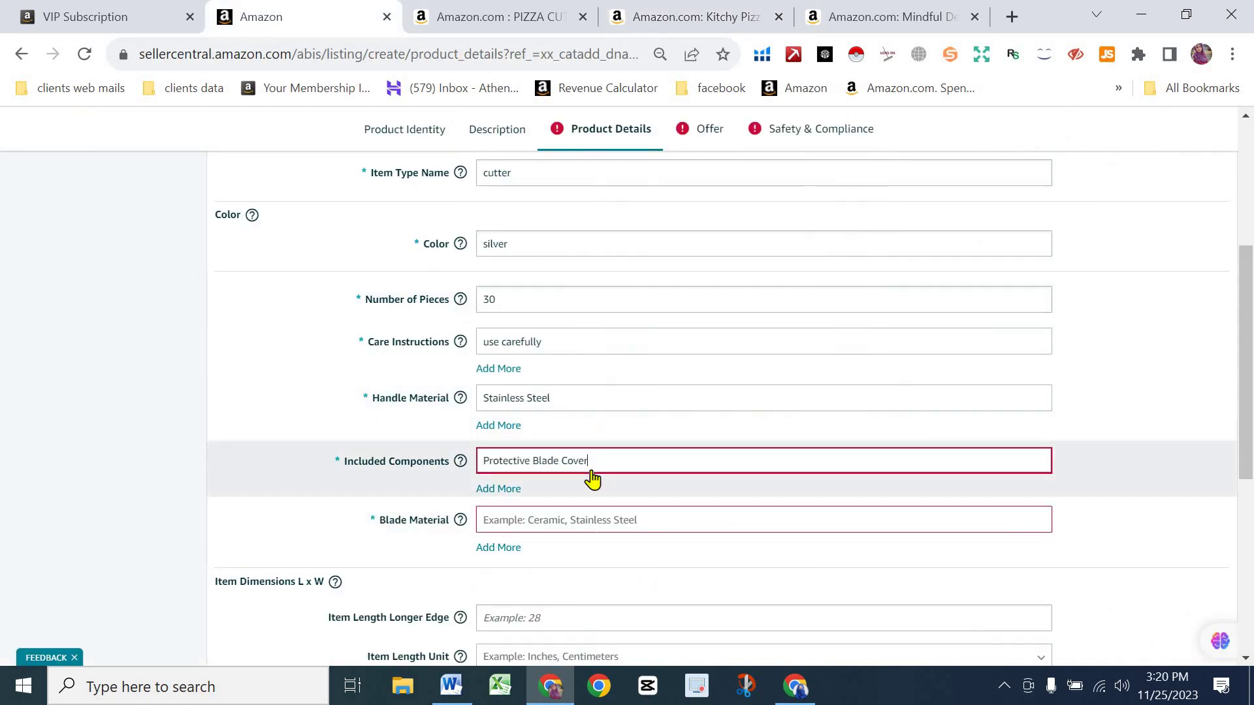
scroll(904, 367, down, 1)
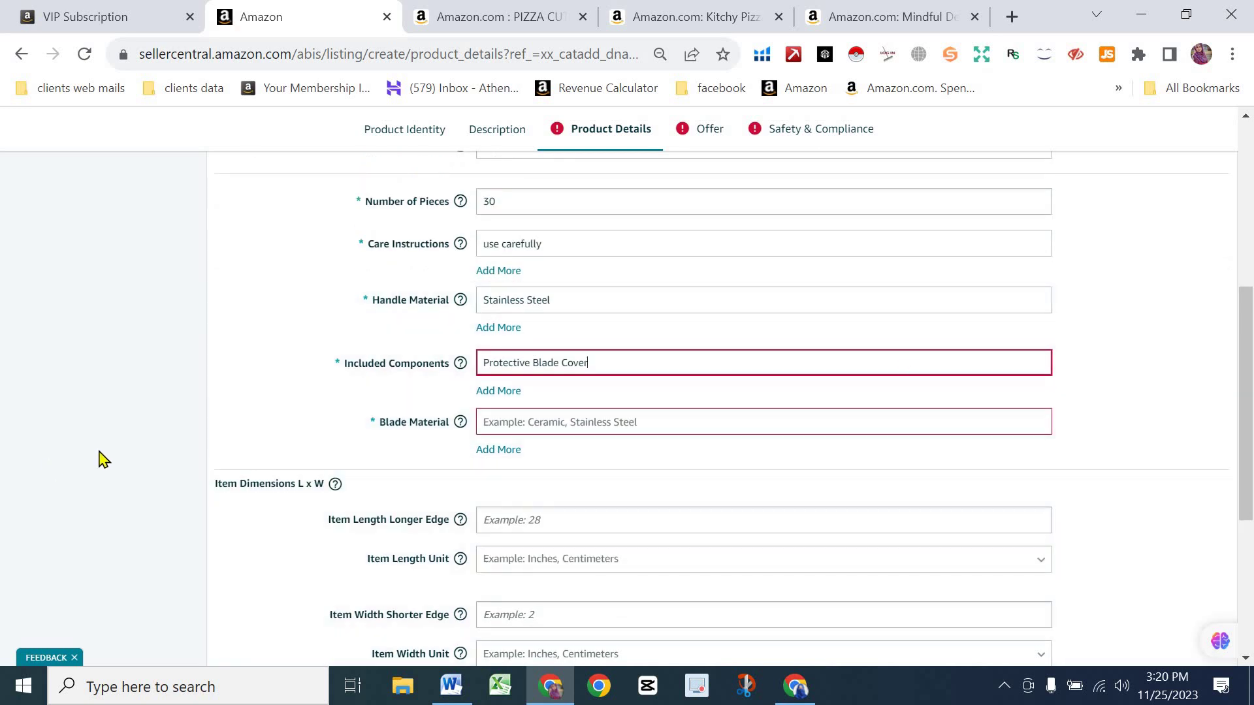
click(102, 461)
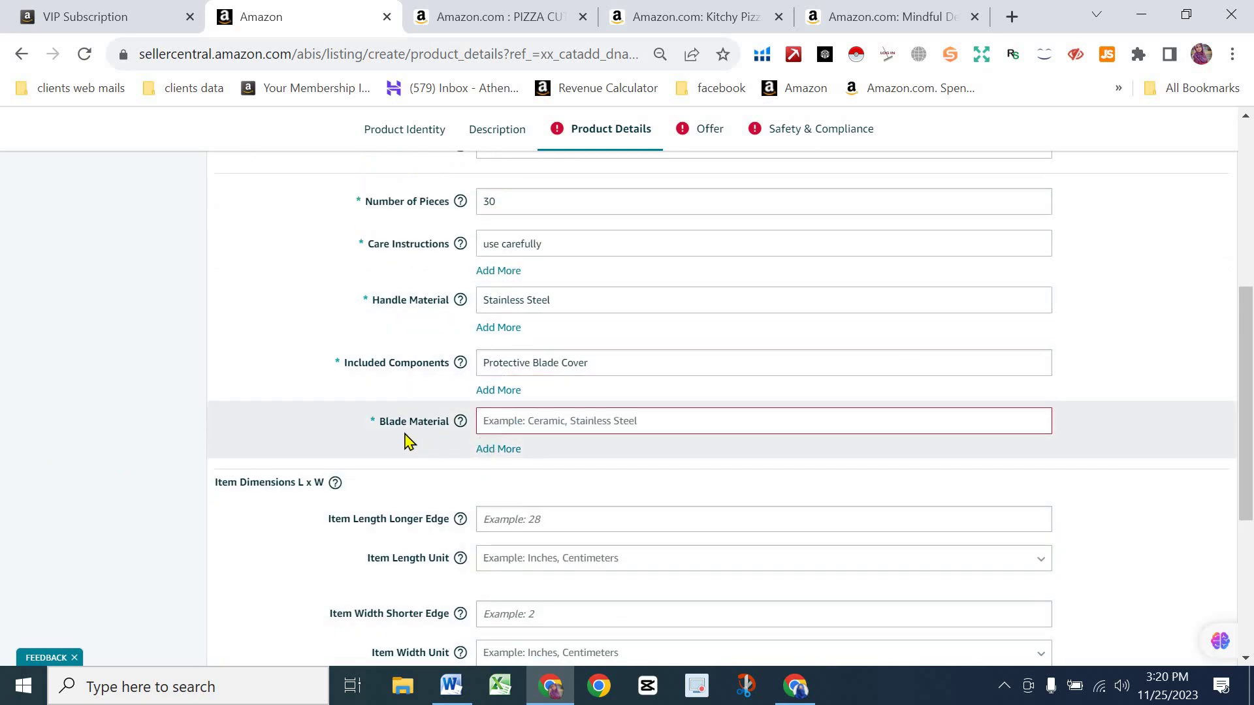
Step: Choose Stainless Steel as the Blade Material
click(539, 424)
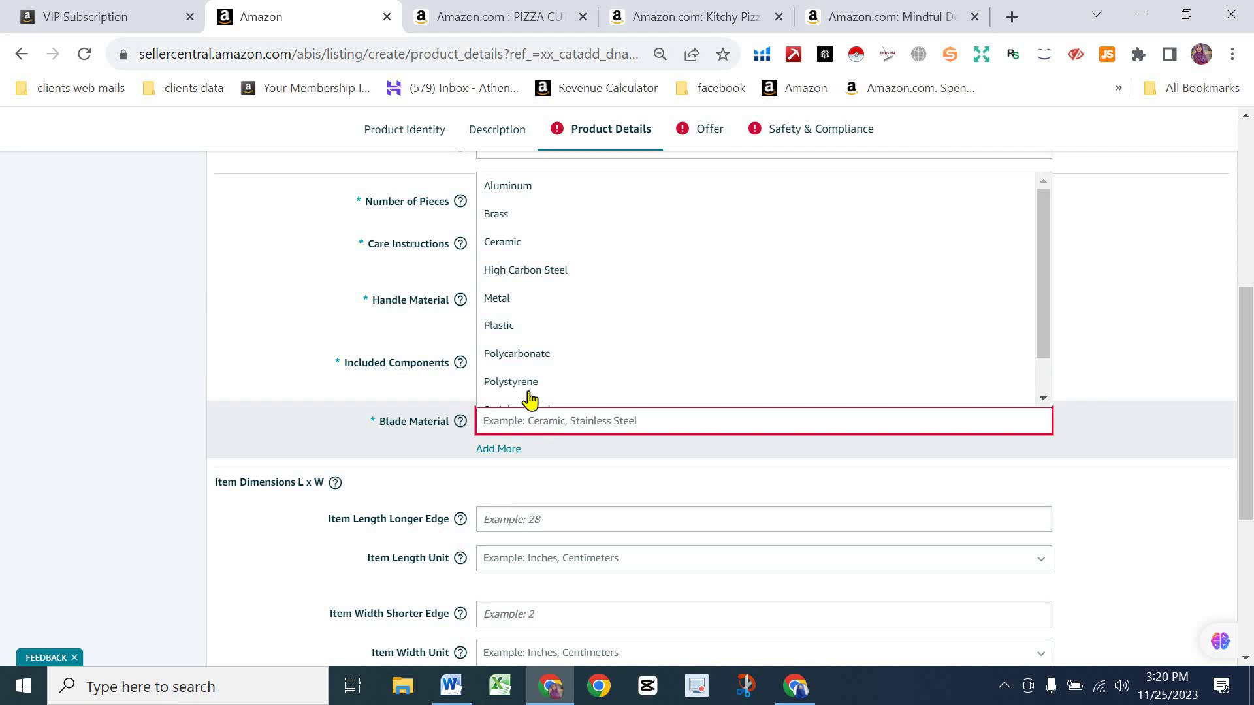
scroll(551, 349, down, 1)
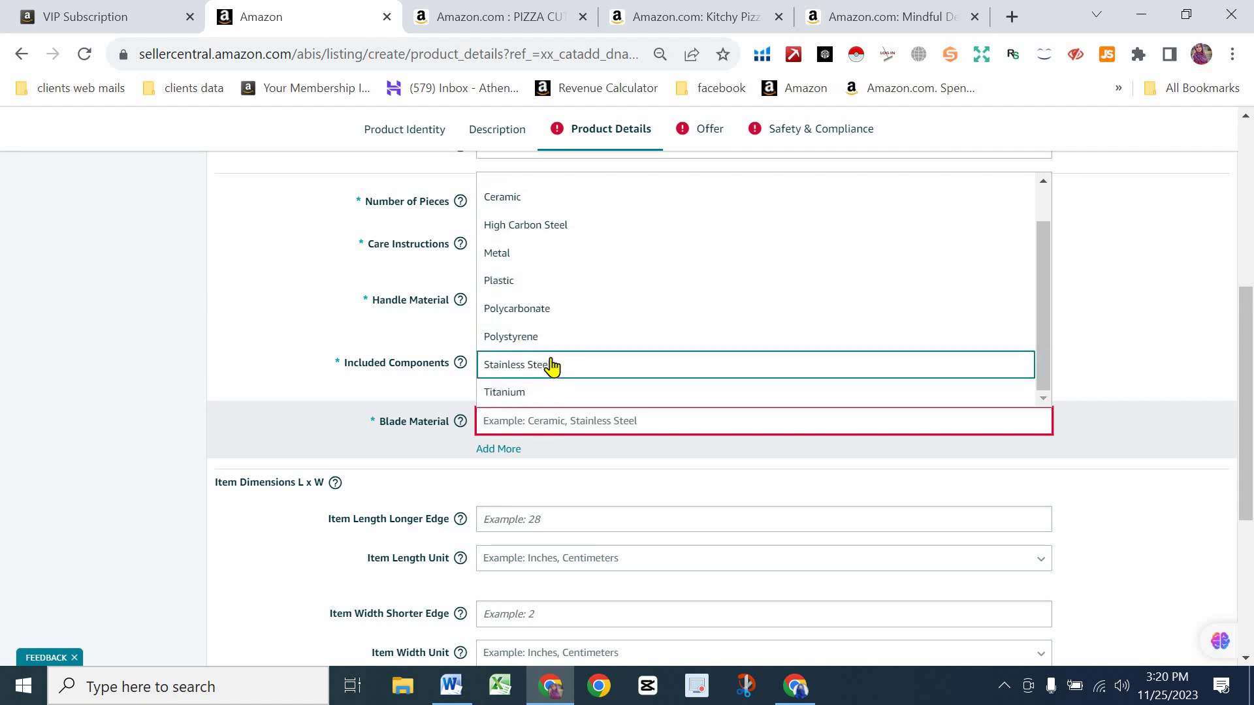
click(551, 366)
scroll(431, 457, down, 2)
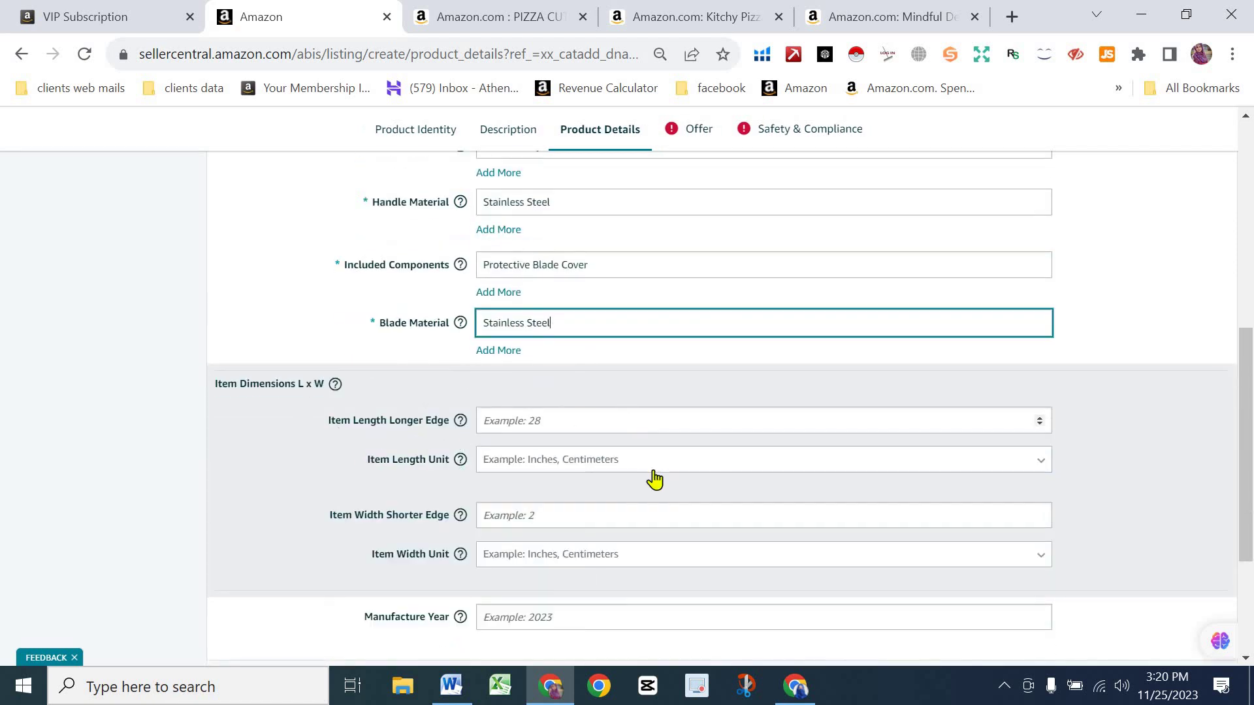
Step: Leave the optional item dimensions and manufacture year blank, open the Offer section and set the Quantity to 30
scroll(492, 384, down, 3)
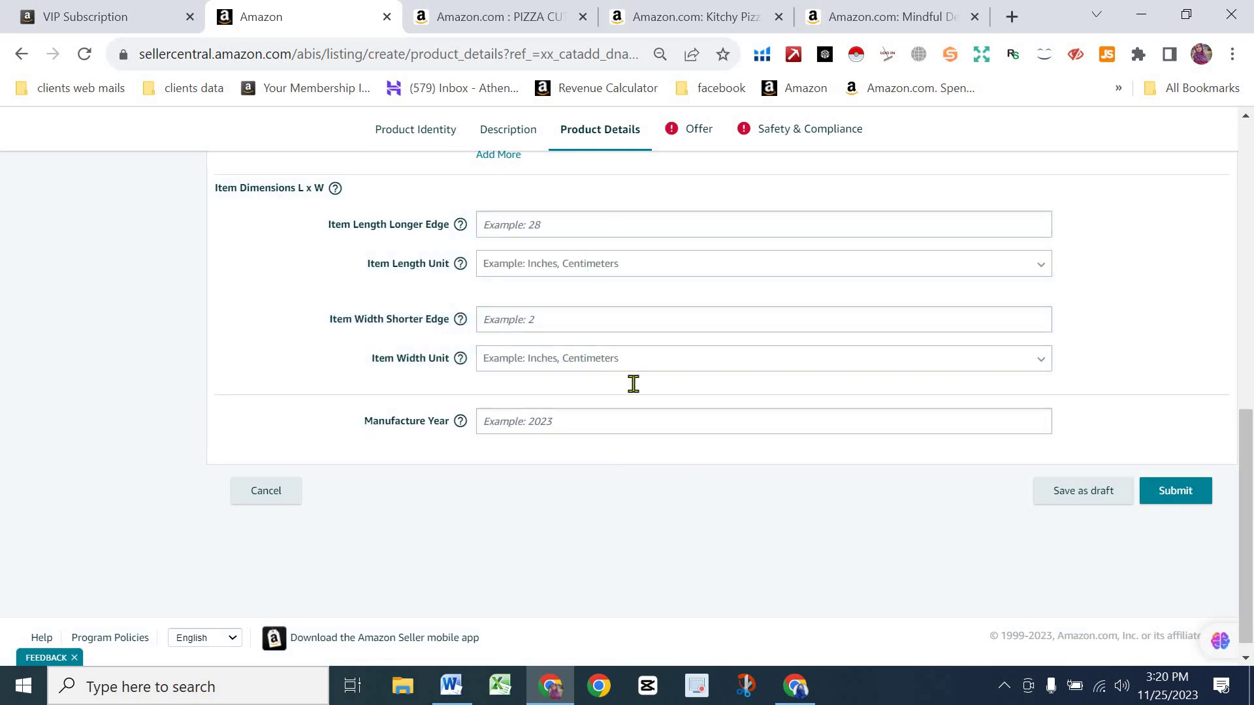
scroll(557, 248, up, 6)
scroll(557, 248, up, 5)
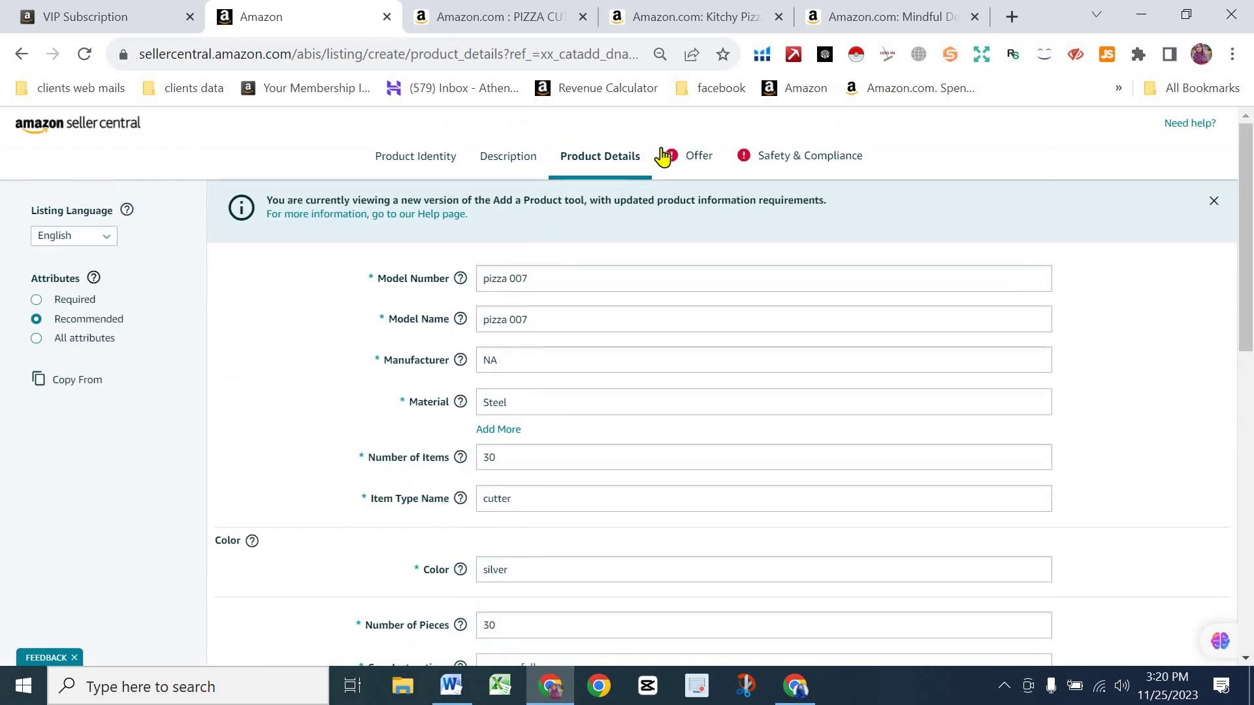
click(693, 166)
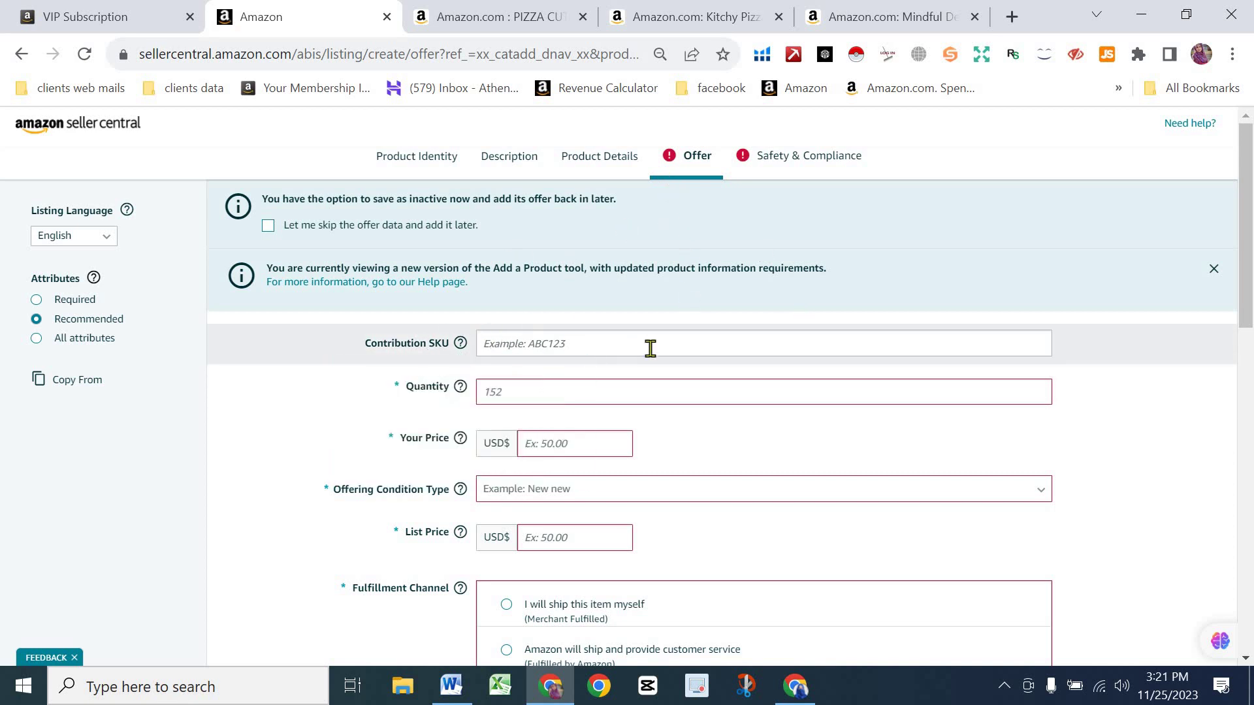
click(527, 387)
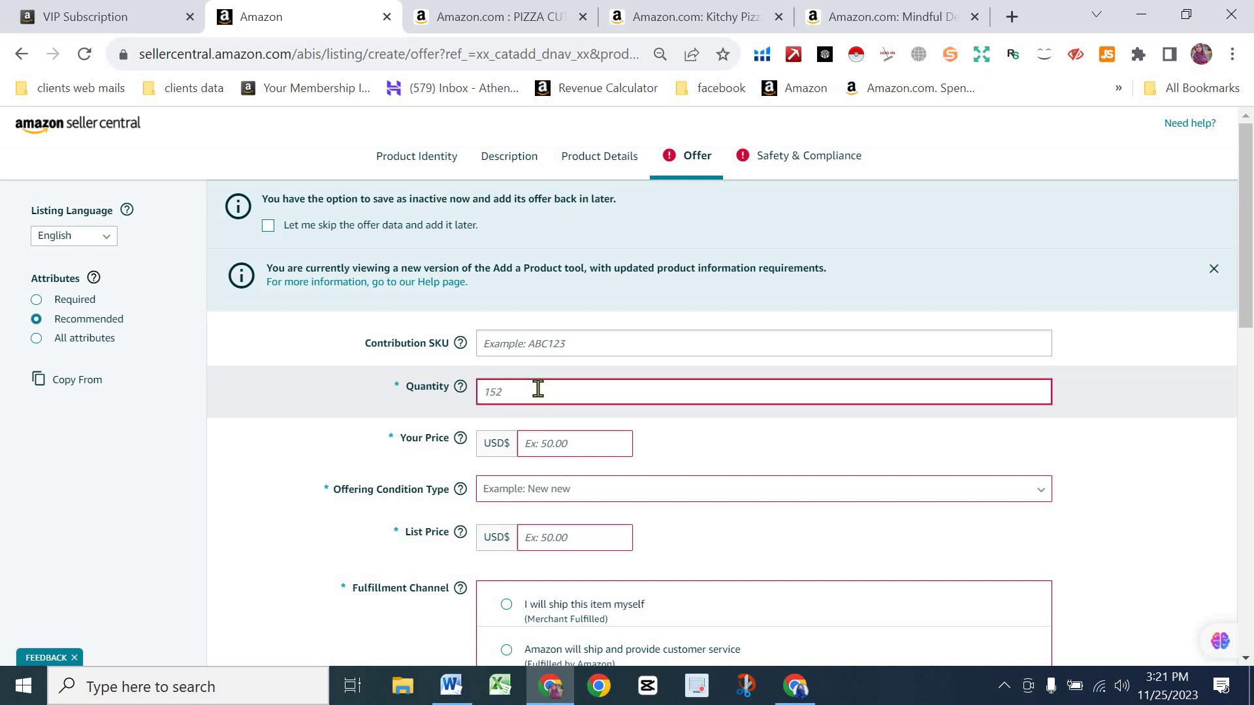
click(538, 389)
text(30)
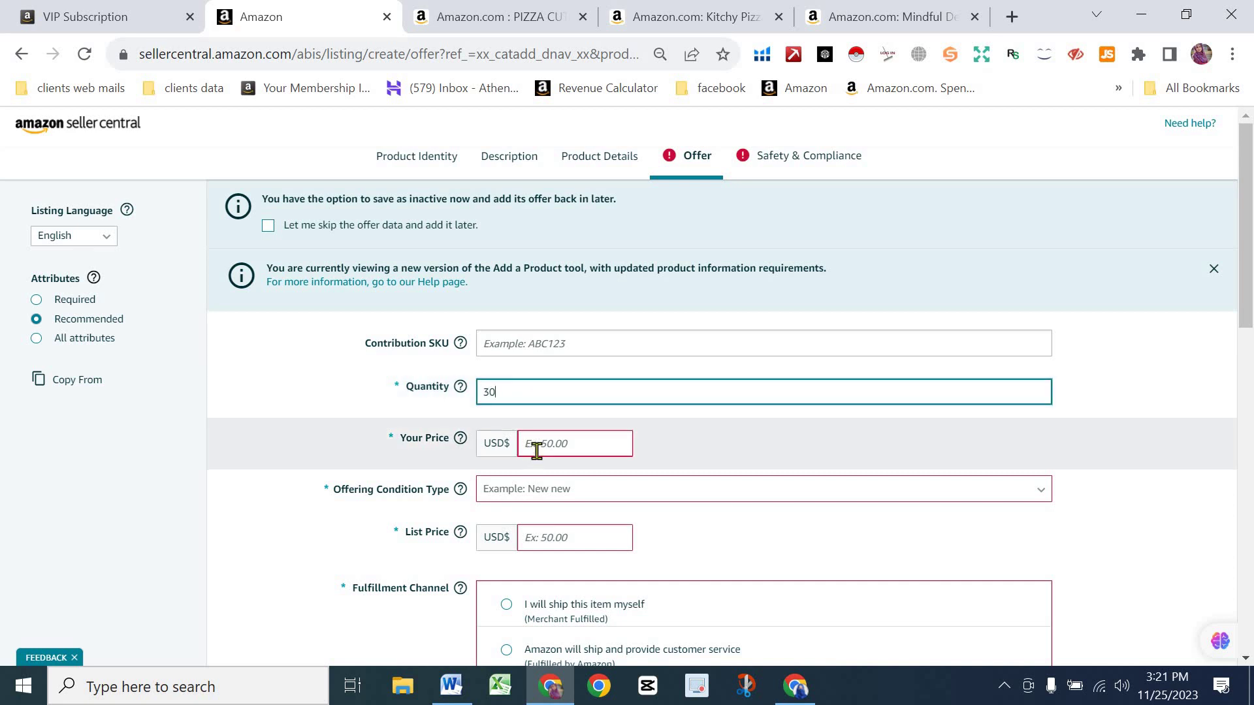
Step: Check the Kitchy pizza cutter listing for a reference price and set Your Price to USD 10 in the new listing
click(535, 451)
click(704, 11)
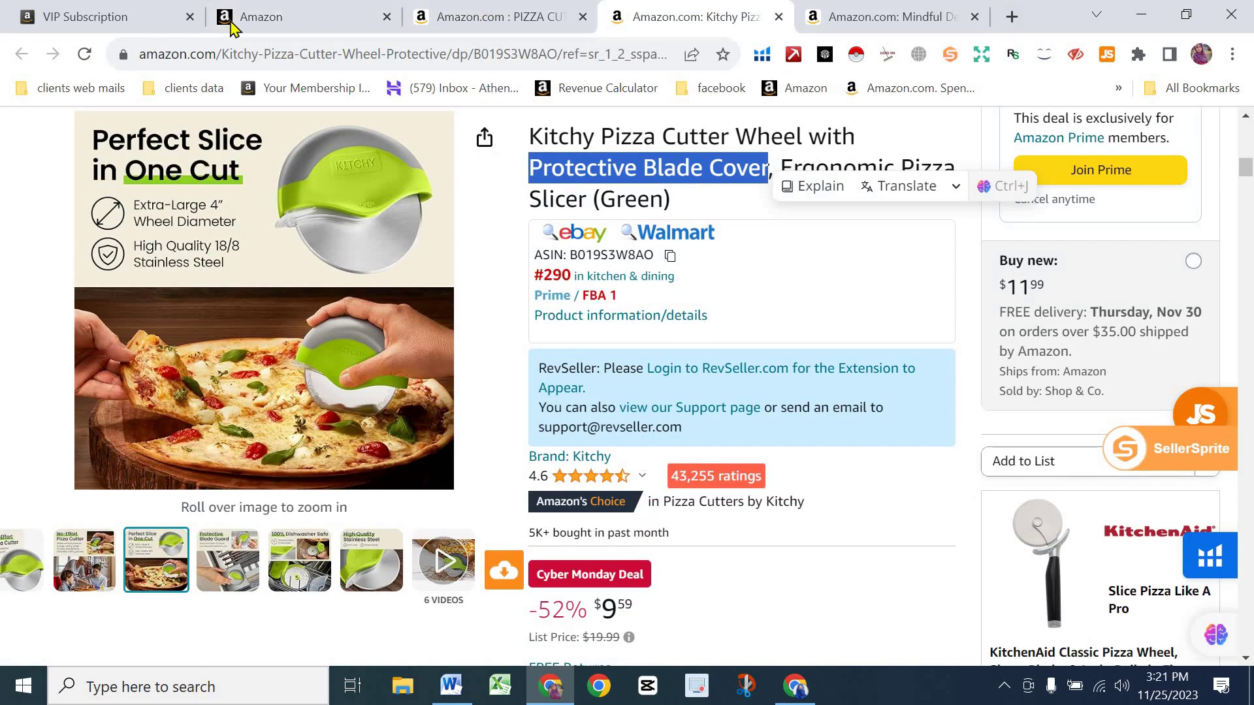
click(278, 16)
click(563, 449)
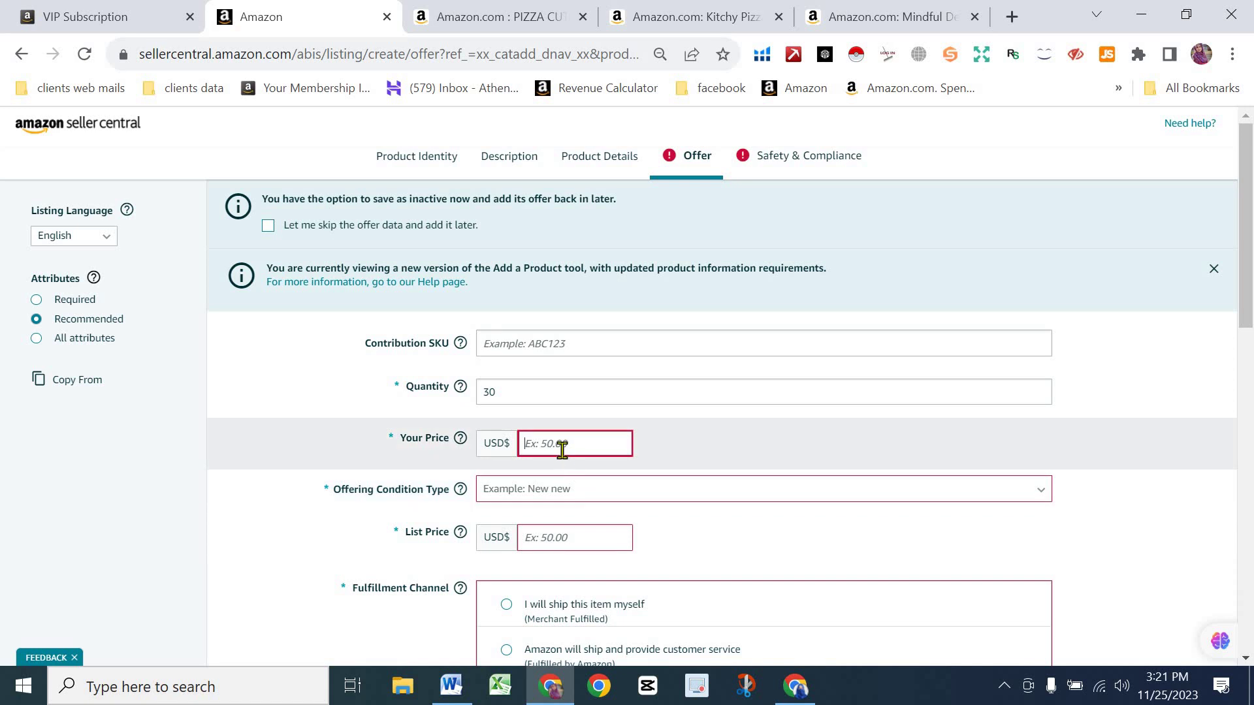
text(10)
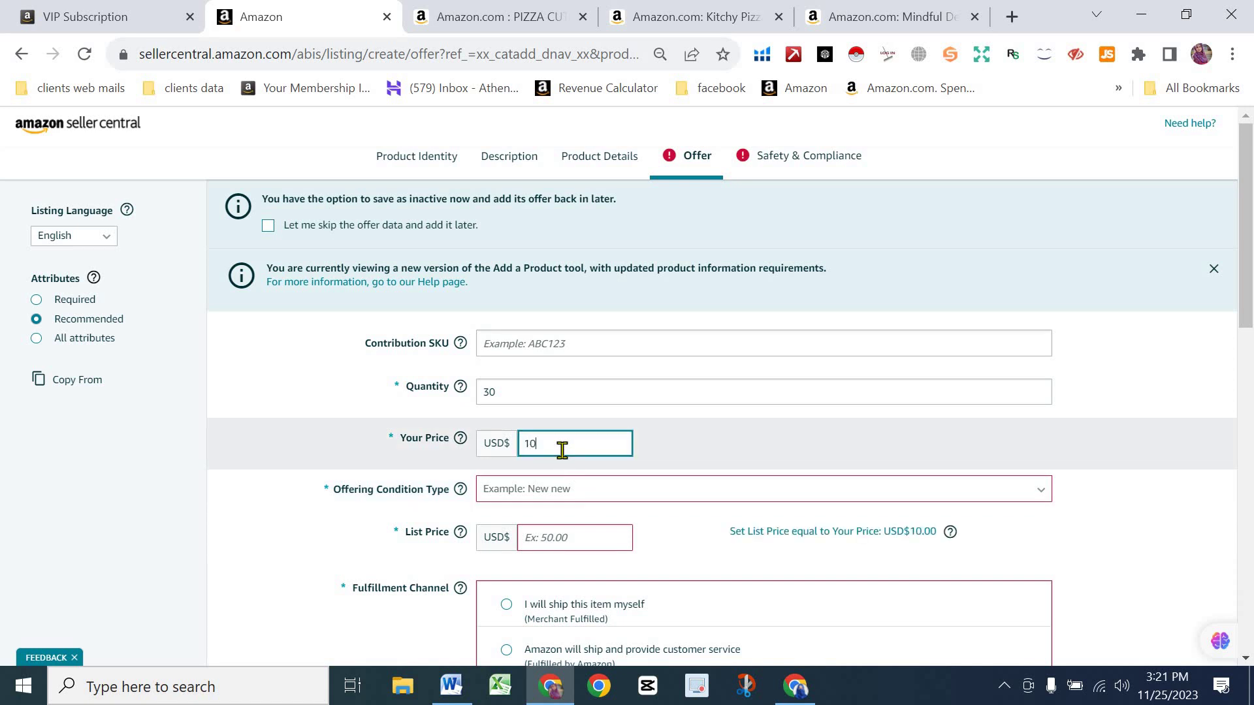
Step: Set the Offering Condition Type to New
scroll(536, 434, down, 2)
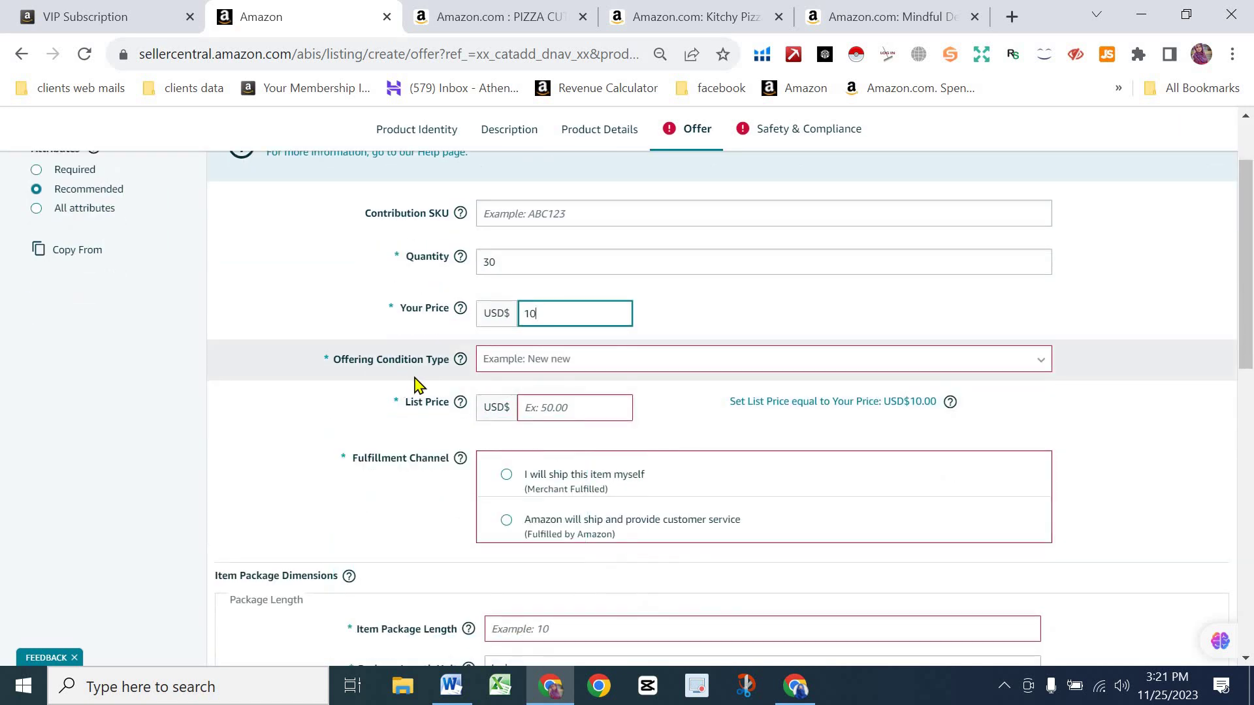
click(544, 367)
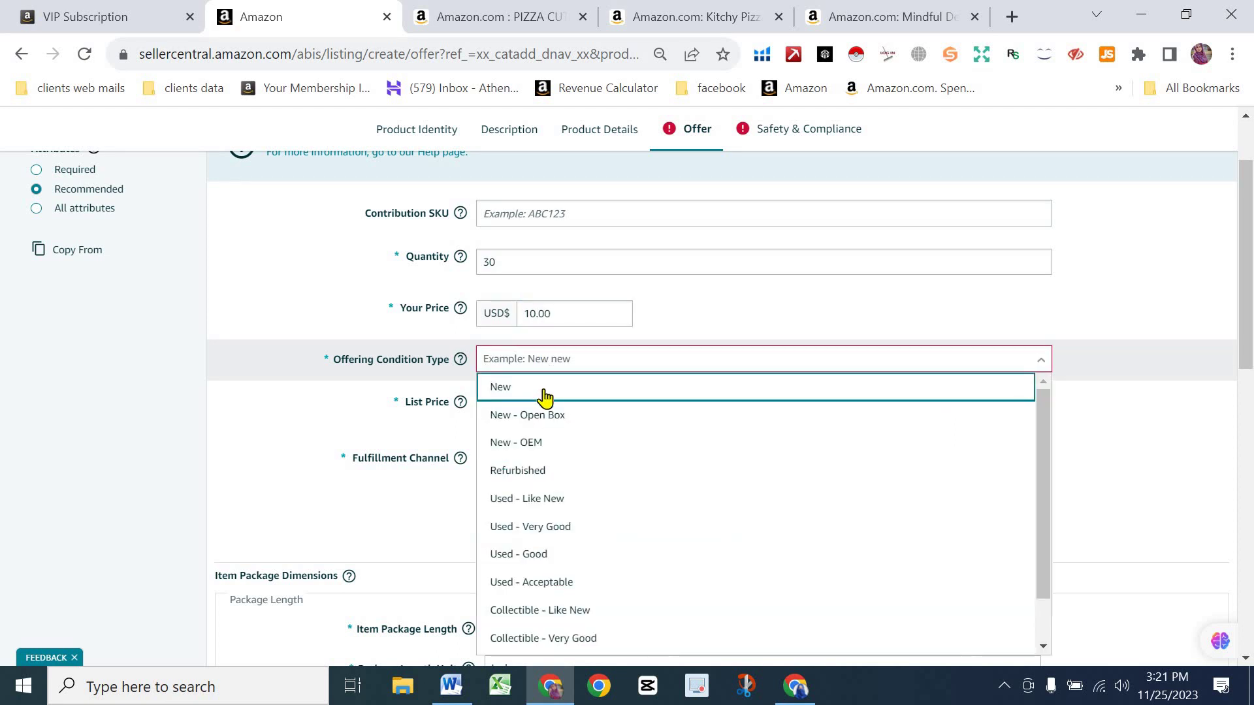
click(545, 396)
Step: Set the List Price to USD 10 and choose Fulfilled by Amazon as the Fulfillment Channel
scroll(495, 266, down, 3)
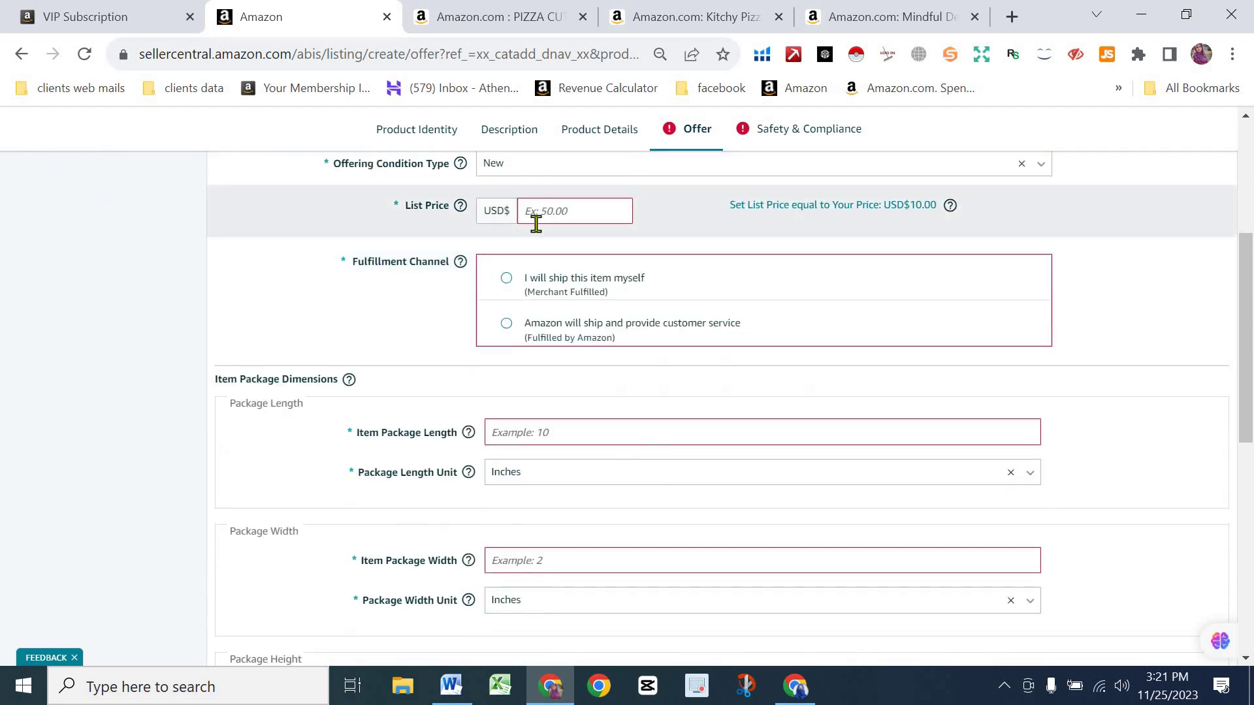
scroll(560, 300, up, 3)
scroll(547, 348, down, 2)
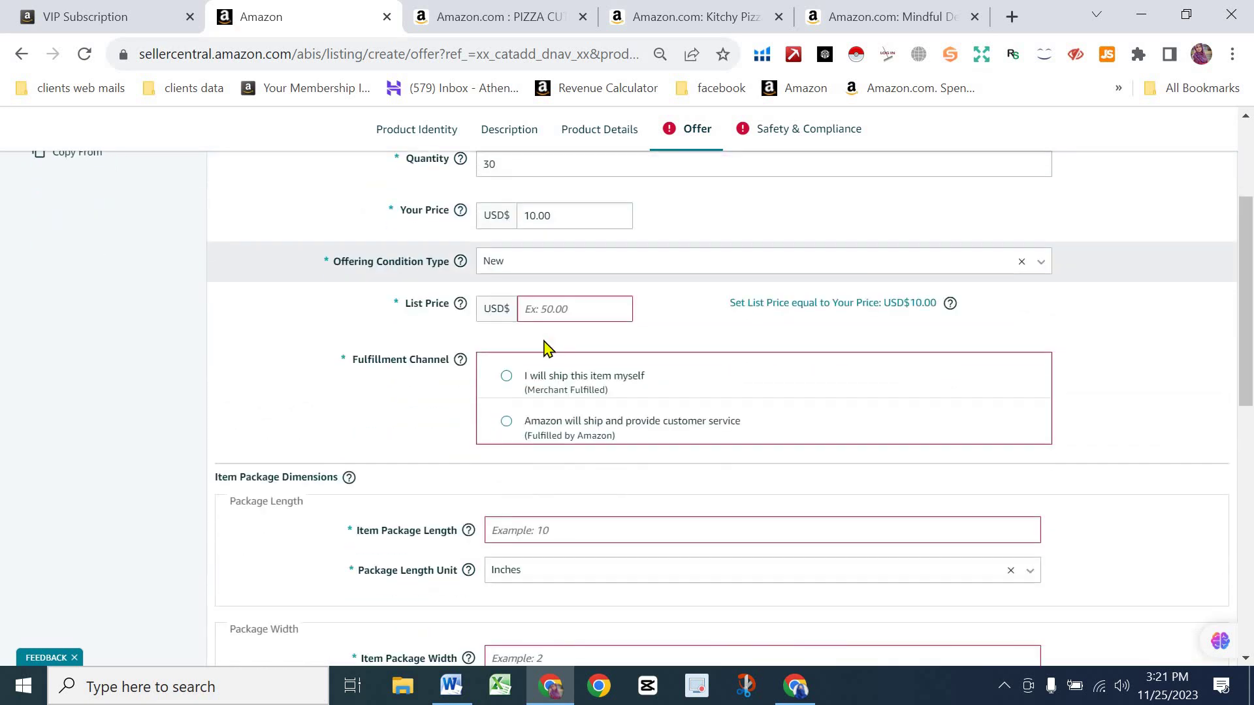
click(560, 309)
click(562, 311)
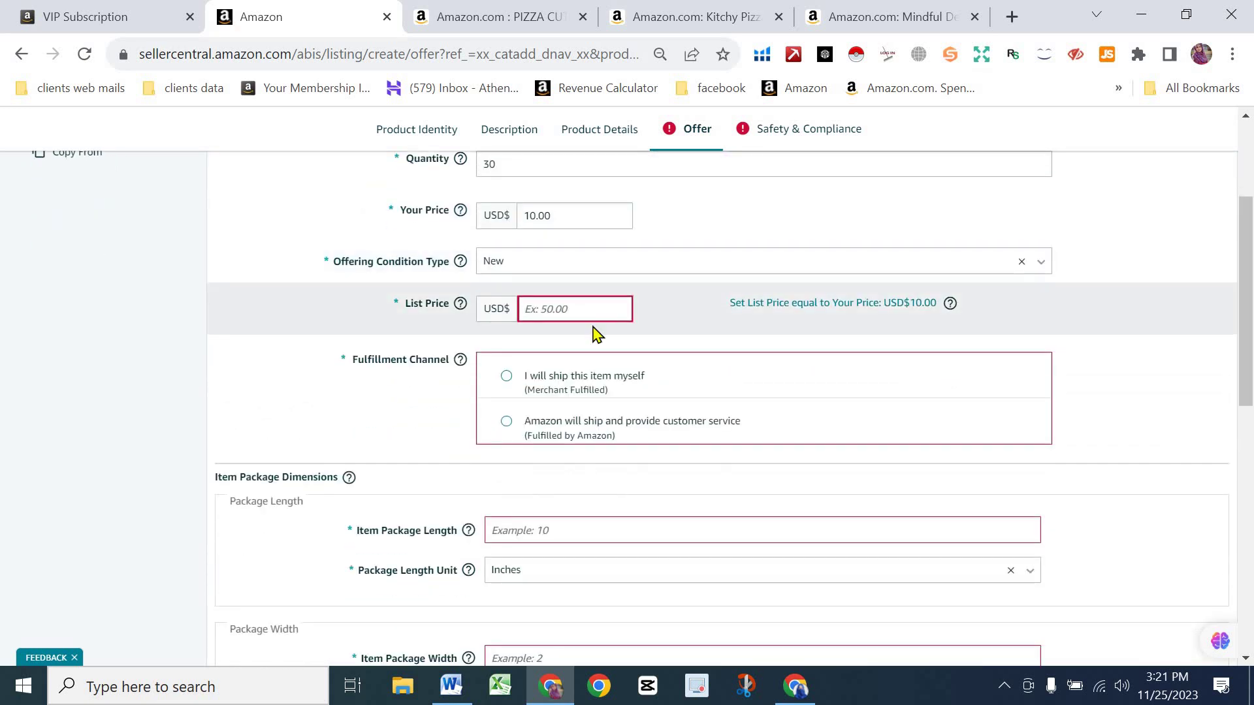
text(10)
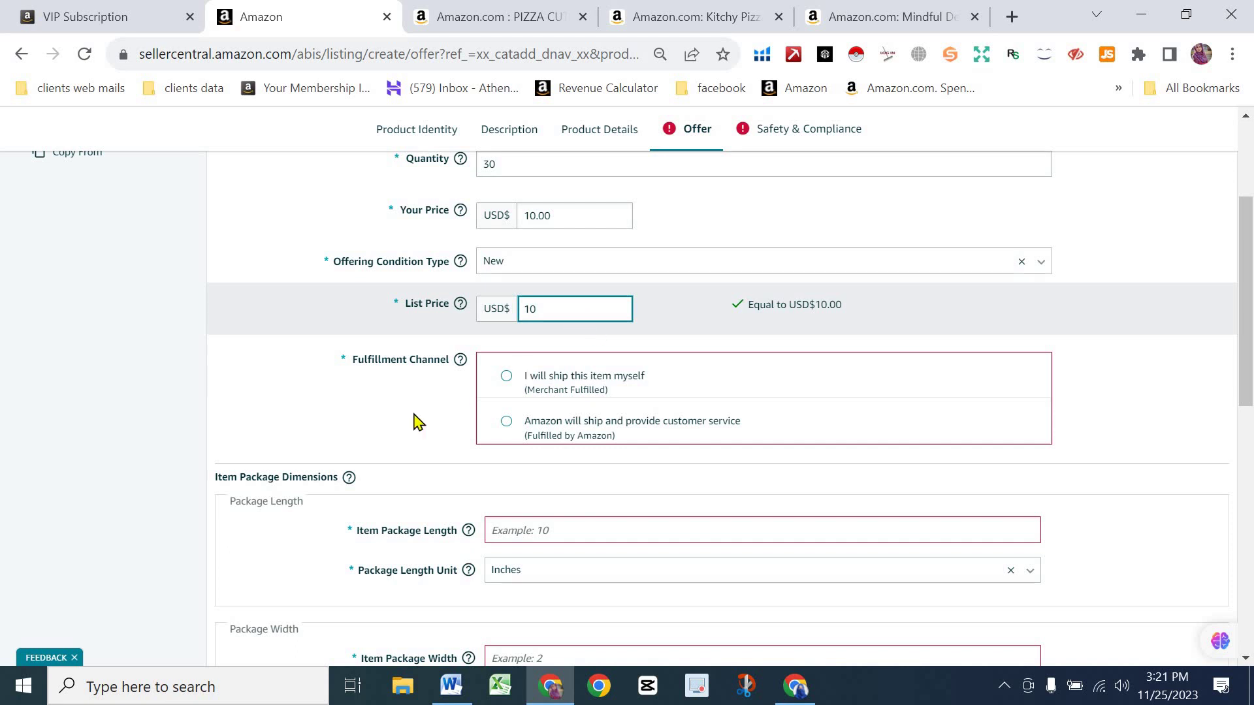
click(507, 421)
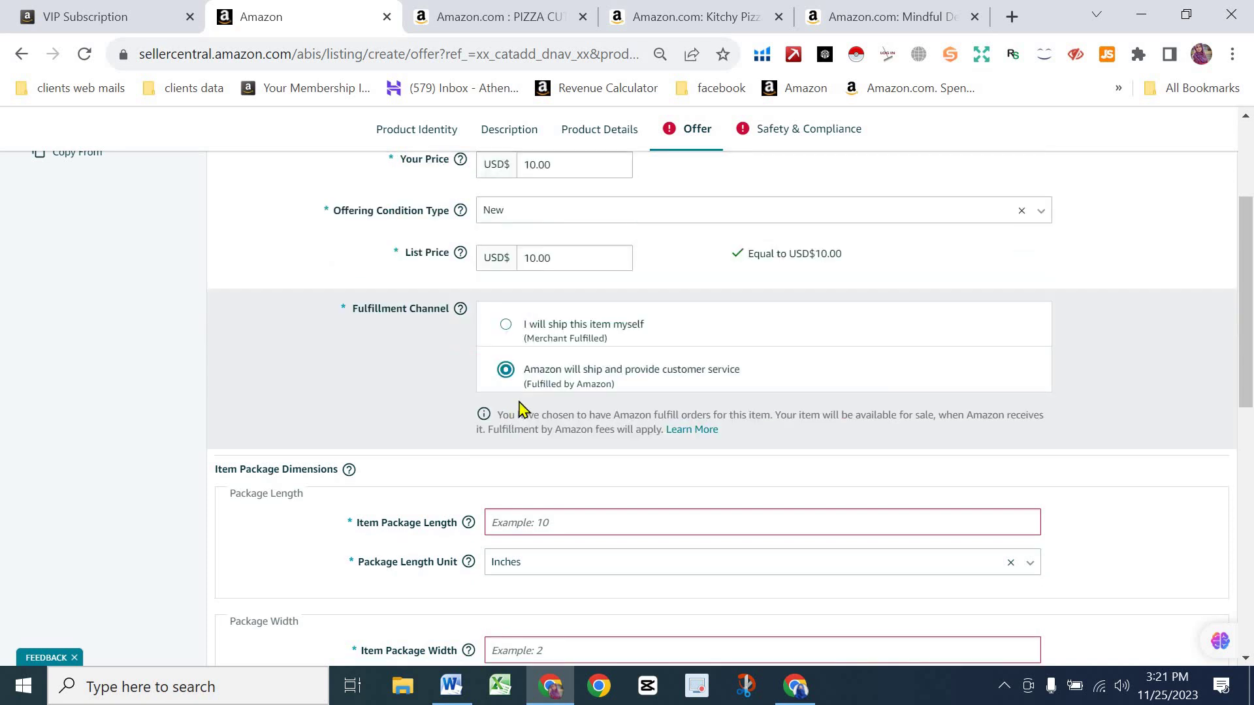
Step: Set the Item Package Length to 8 inches and the Item Package Width to 6 inches
scroll(572, 411, down, 1)
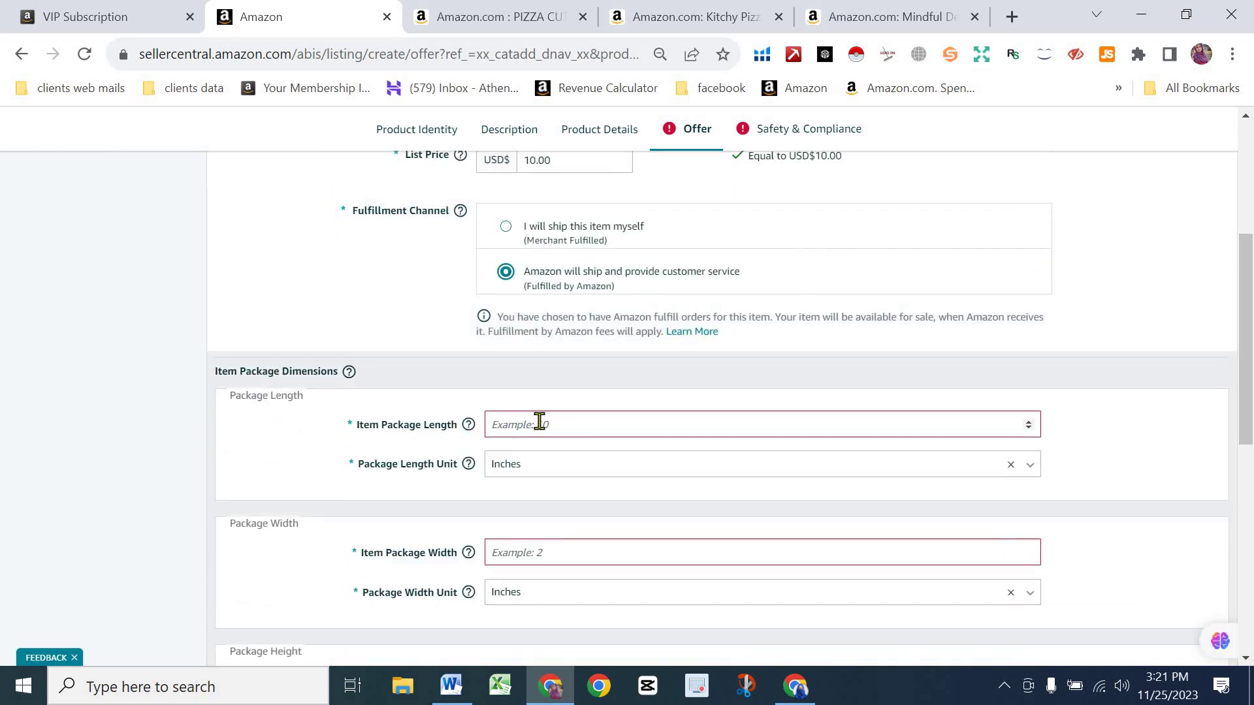
click(541, 425)
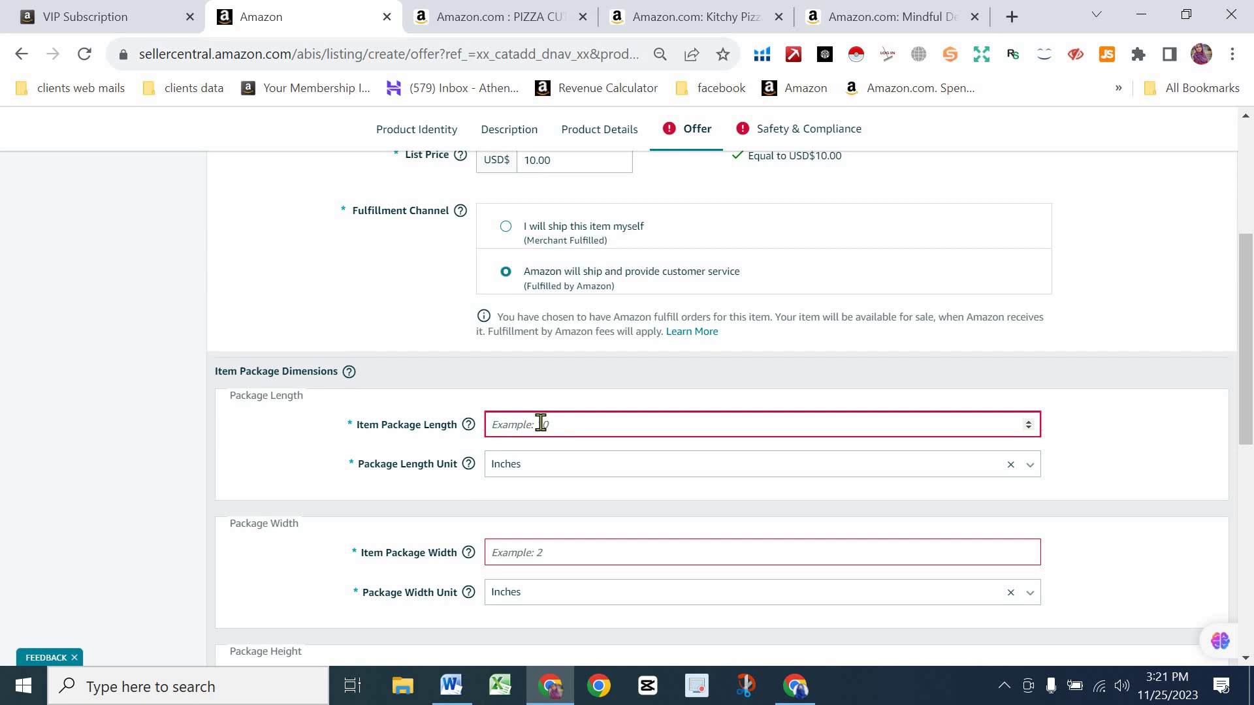
click(536, 472)
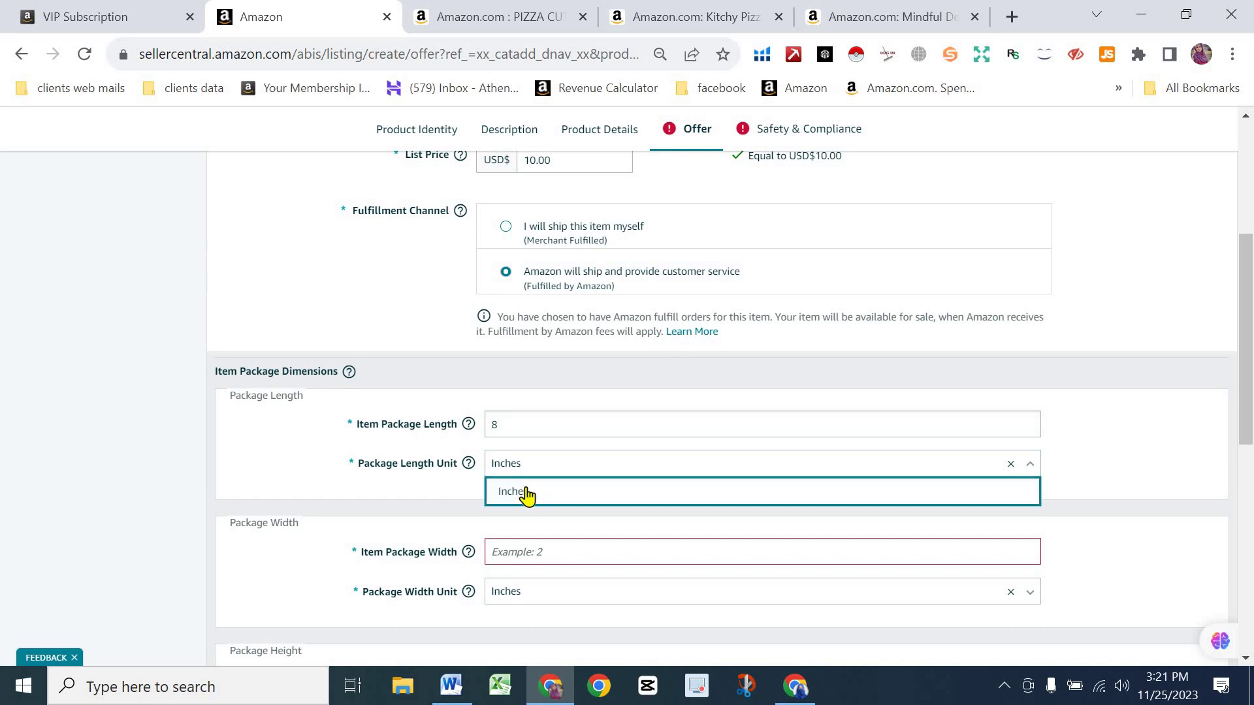
click(529, 498)
scroll(532, 490, down, 2)
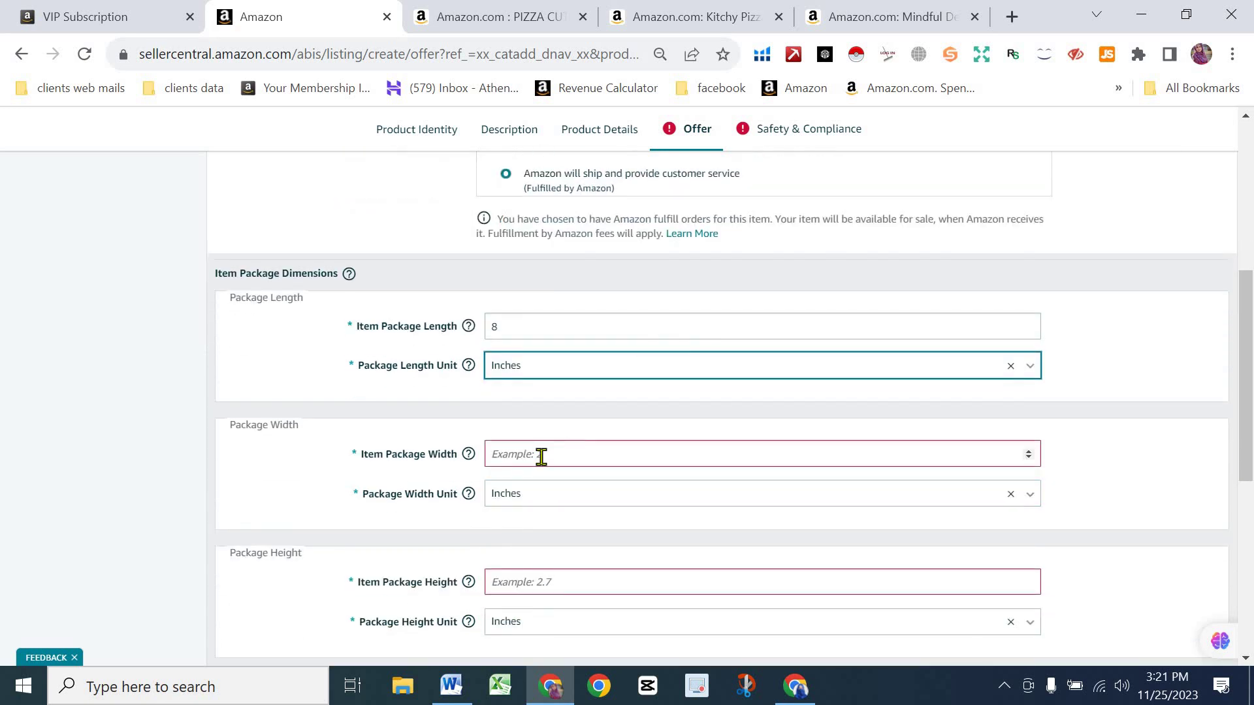
click(541, 453)
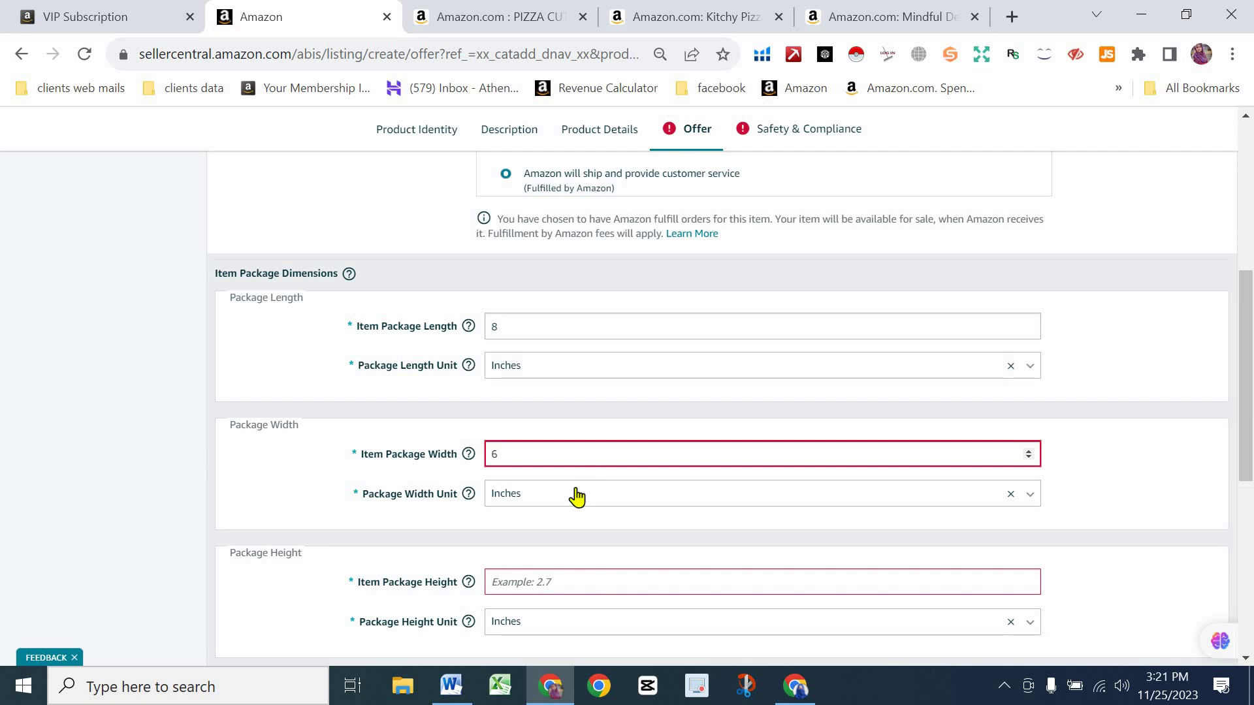
text(6)
click(572, 501)
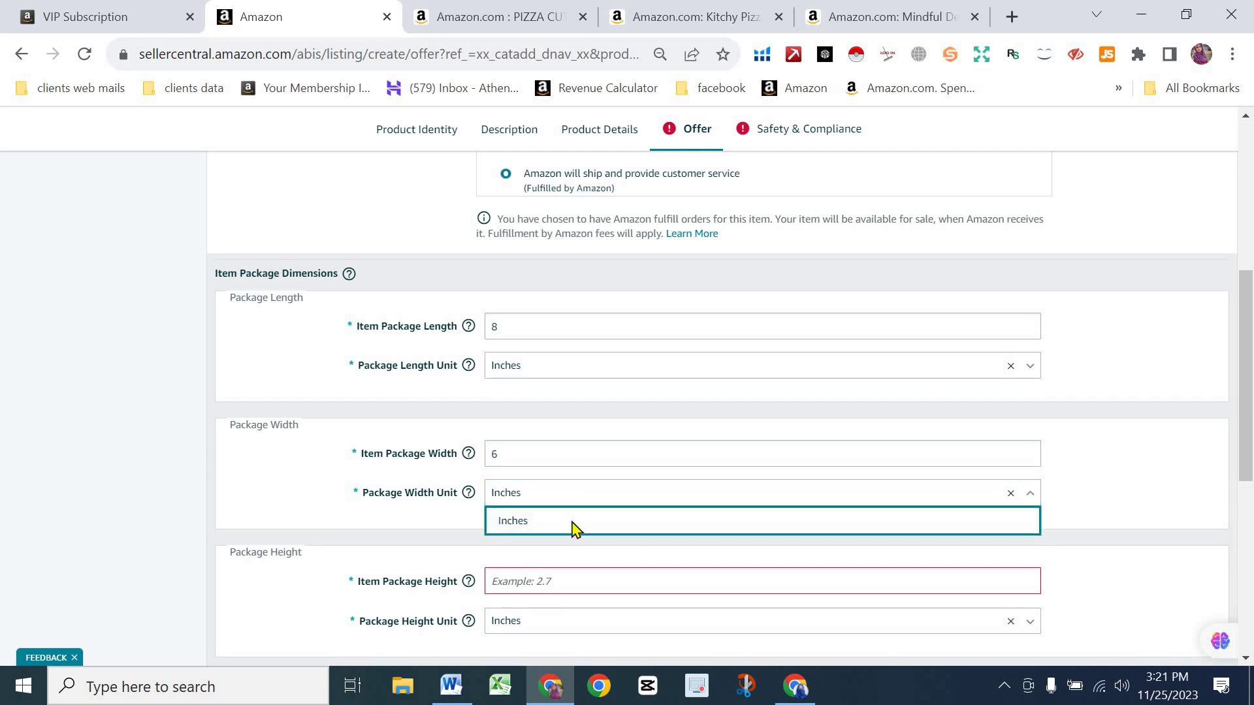
click(574, 521)
Step: Set the Item Package Height to 8, keeping inches as the unit
scroll(392, 382, down, 3)
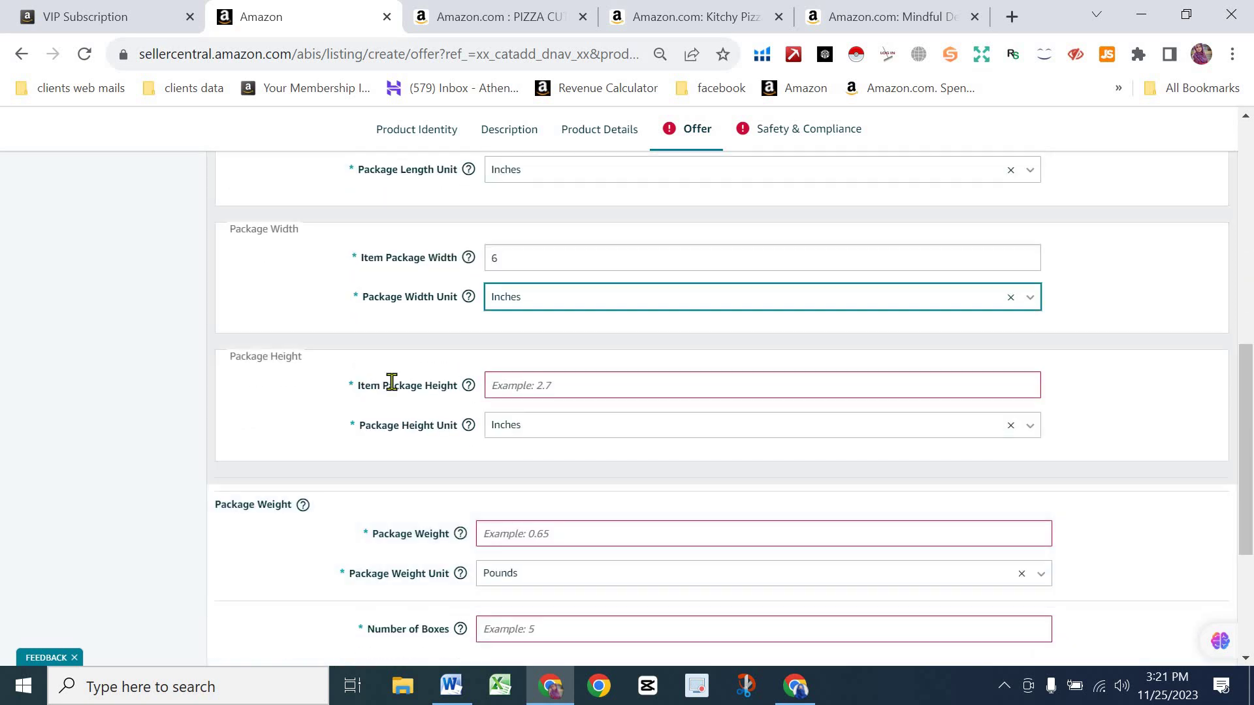
click(557, 386)
text(8)
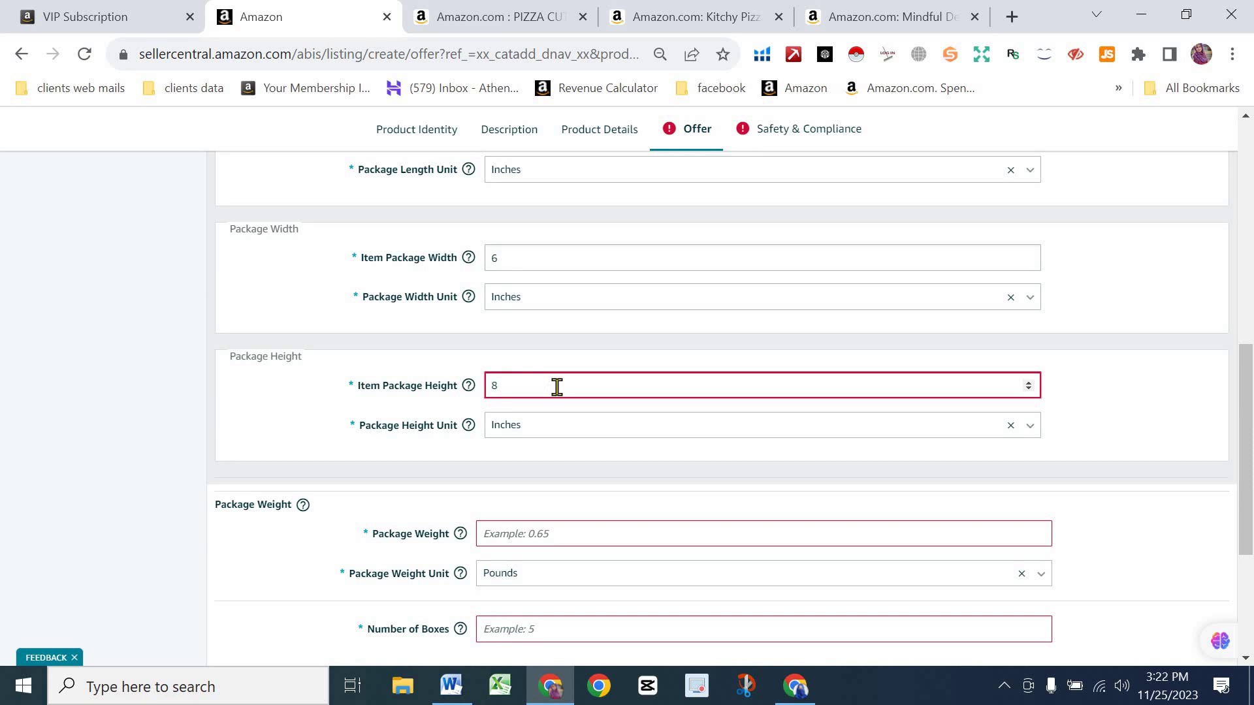
click(138, 414)
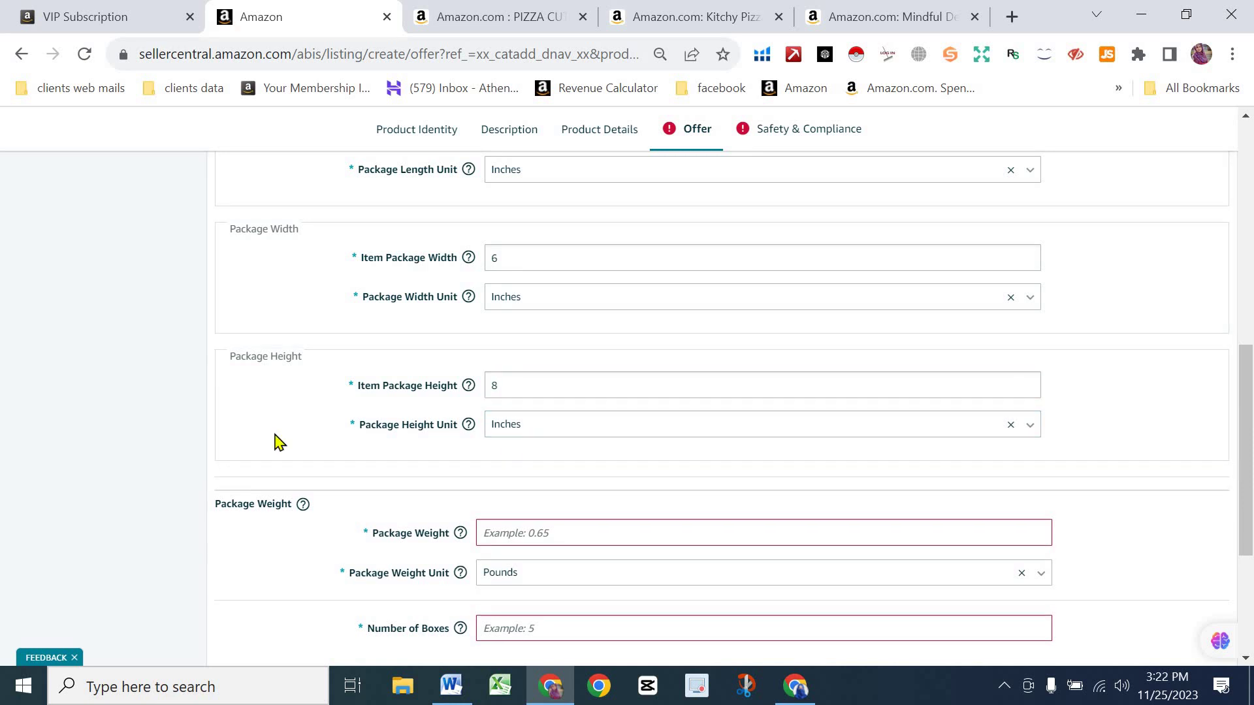
Step: Set the Package Weight to 3, keeping pounds as the unit
scroll(545, 457, down, 2)
click(595, 445)
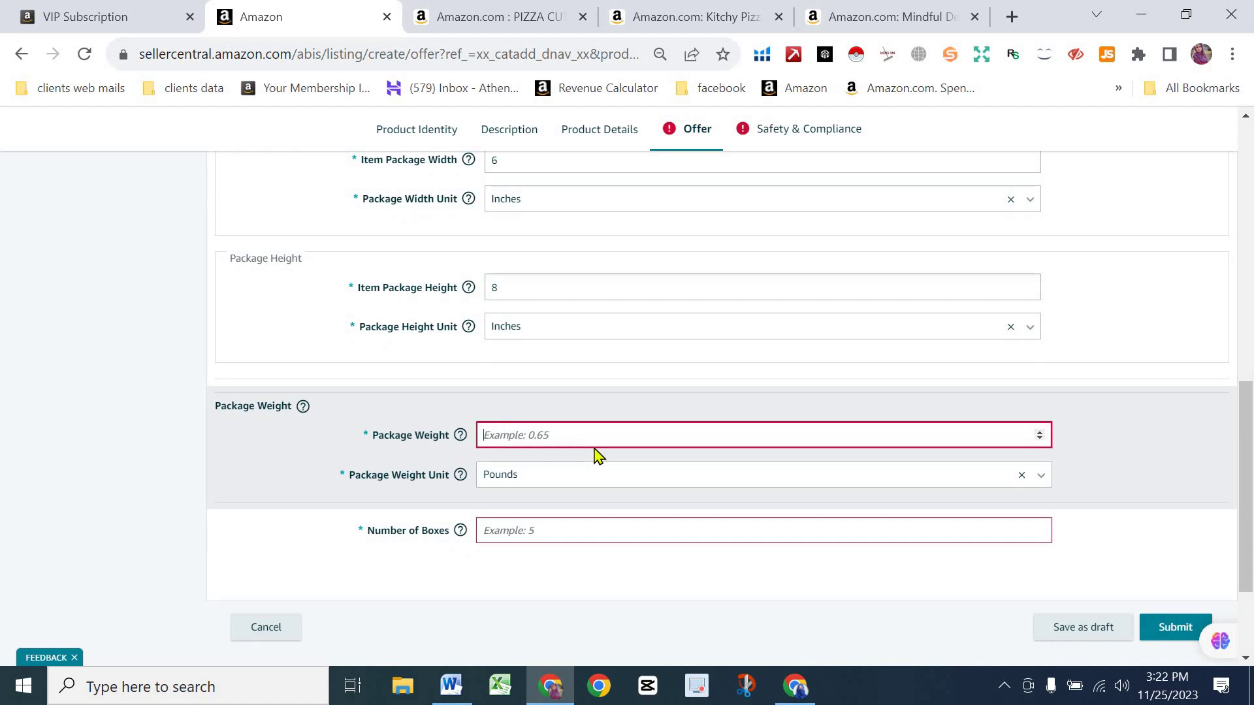
text(3)
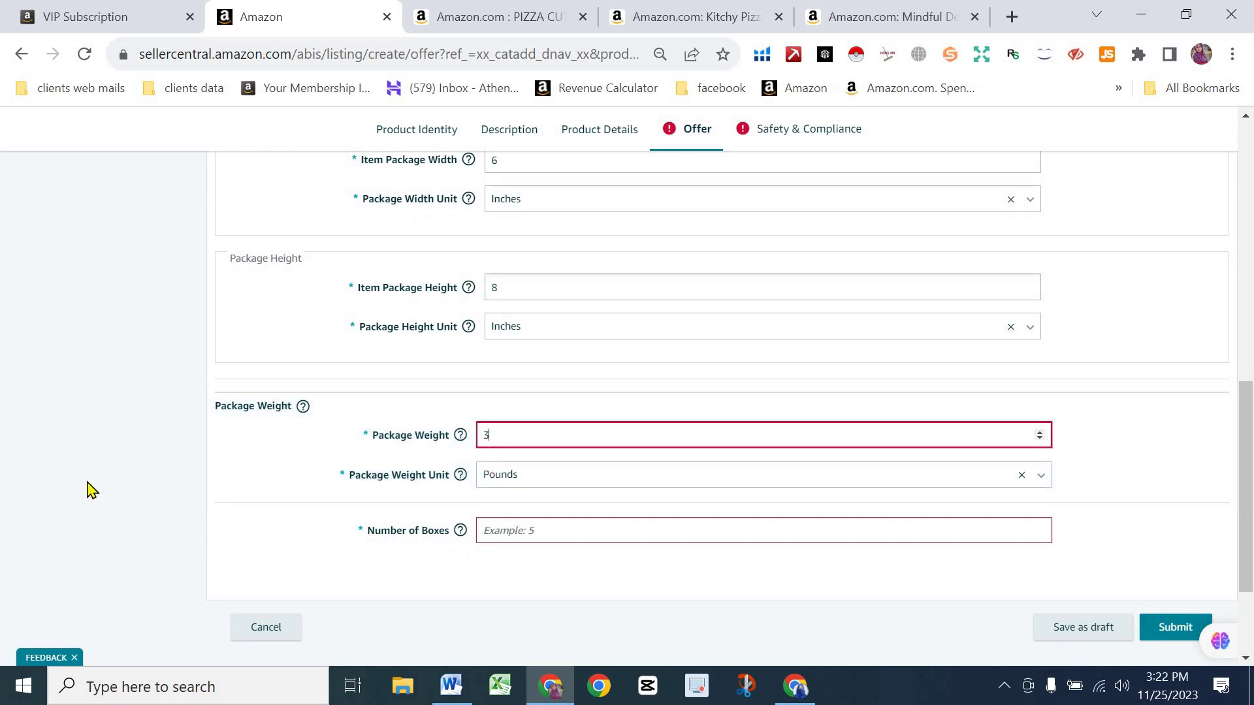
click(92, 486)
Step: Set the Number of Boxes to 2
click(519, 530)
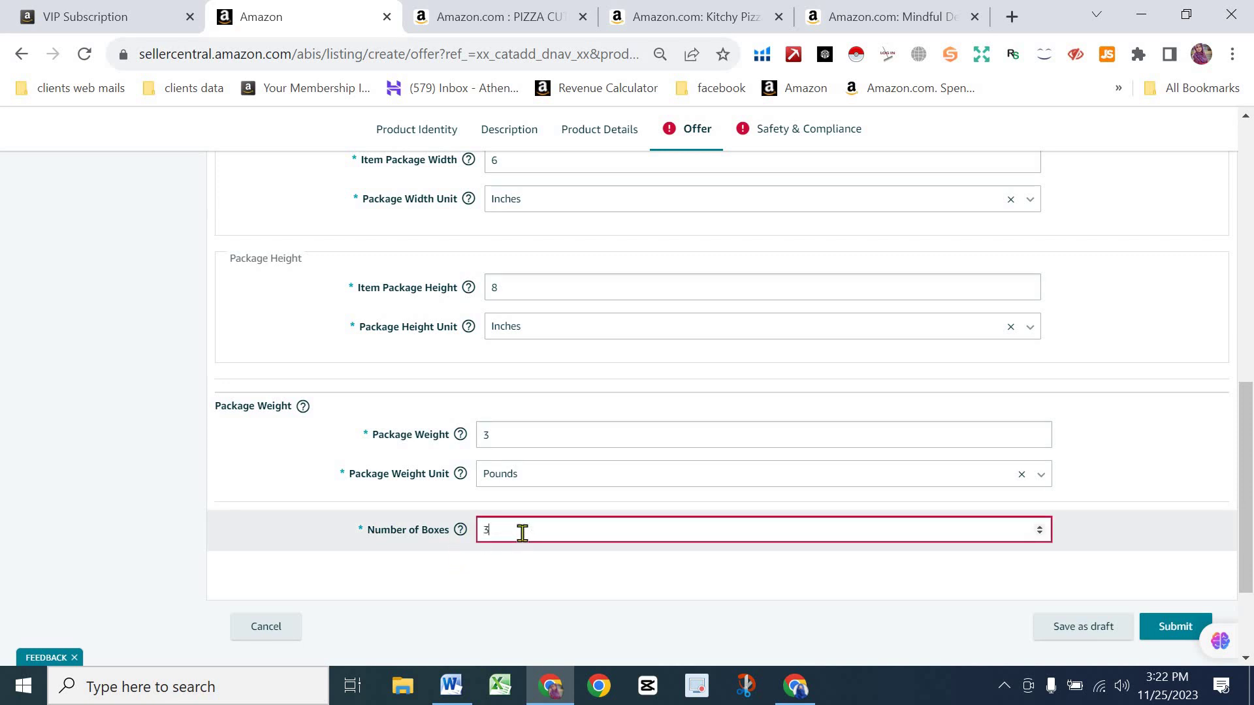
click(160, 529)
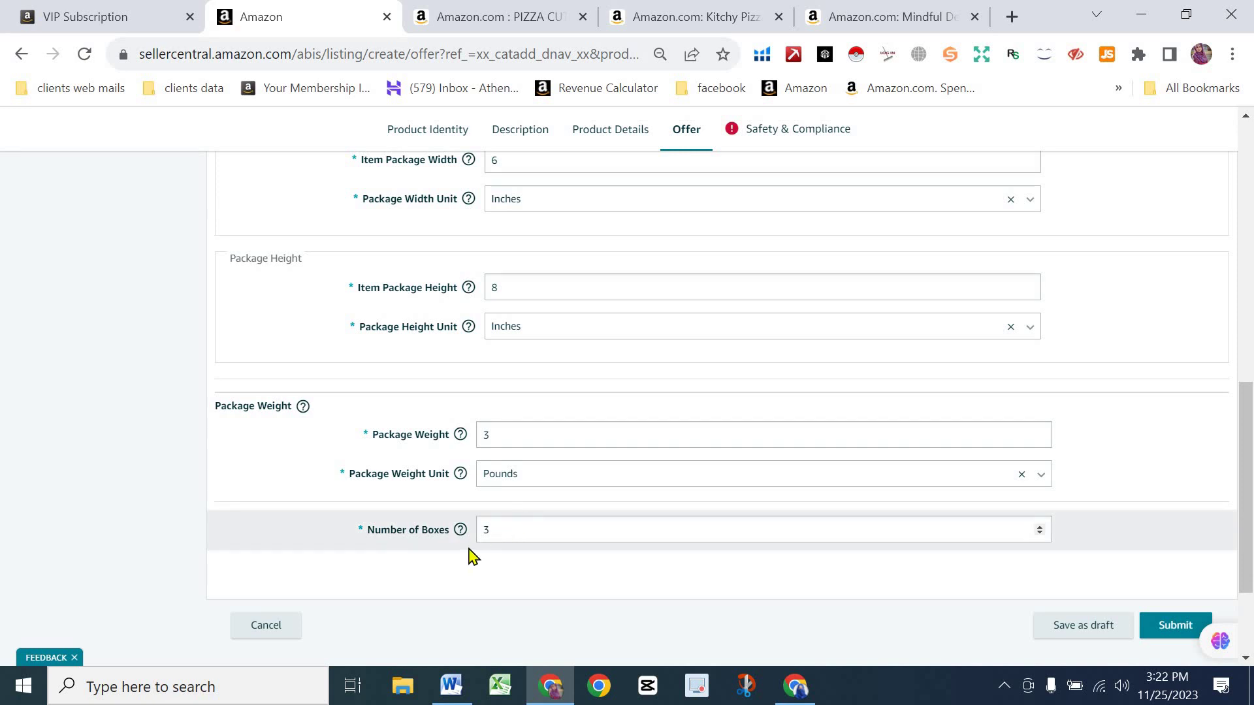
click(525, 538)
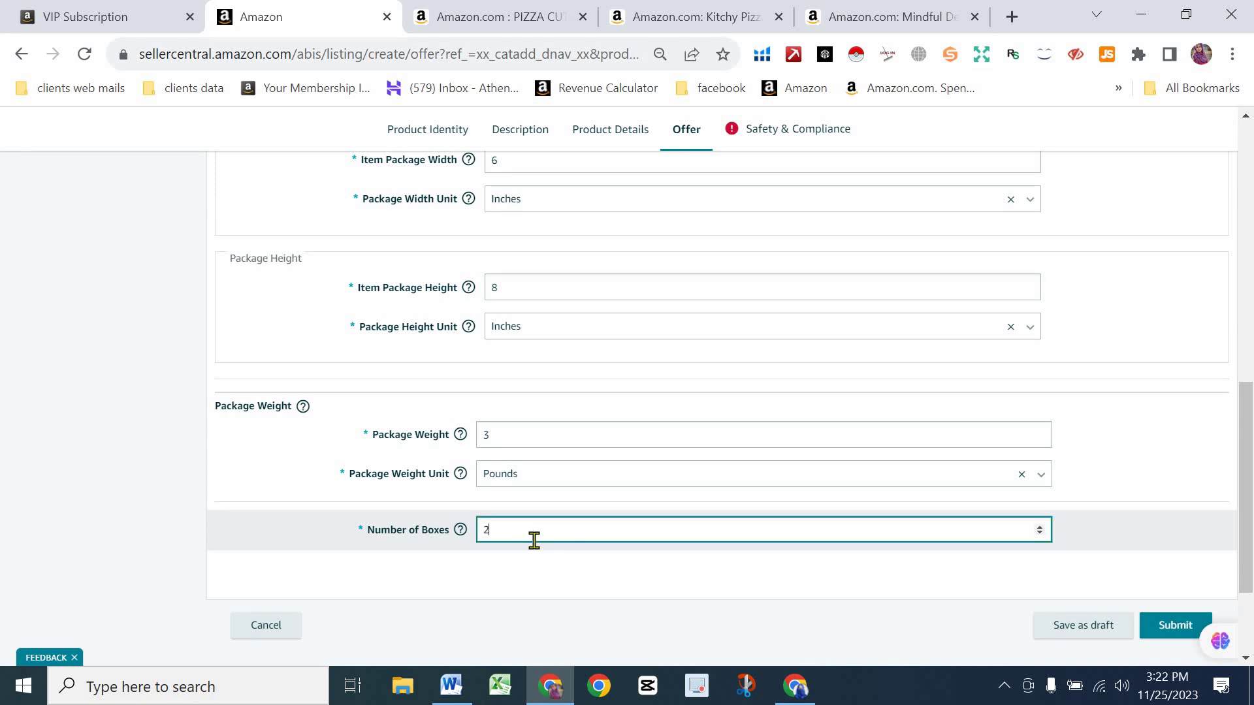
text(2)
click(335, 451)
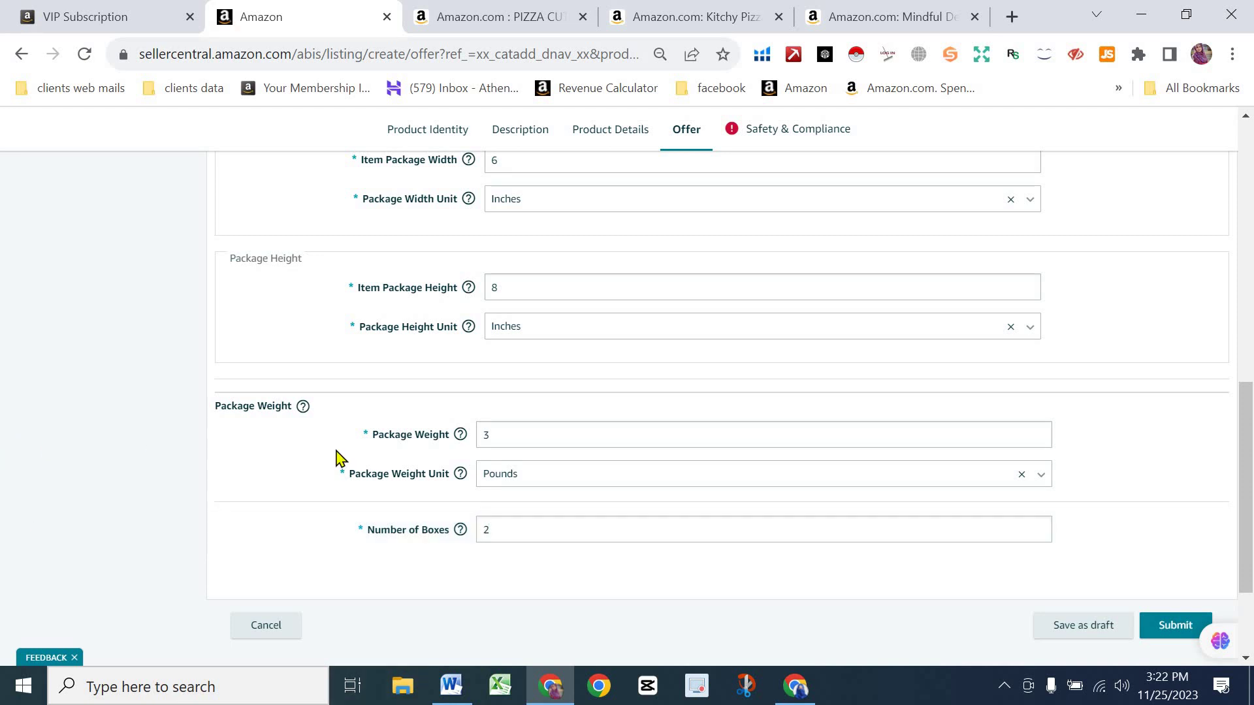
Step: In the Safety & Compliance section, set the Country/Region of Origin to United States and answer No to batteries required
scroll(608, 440, up, 10)
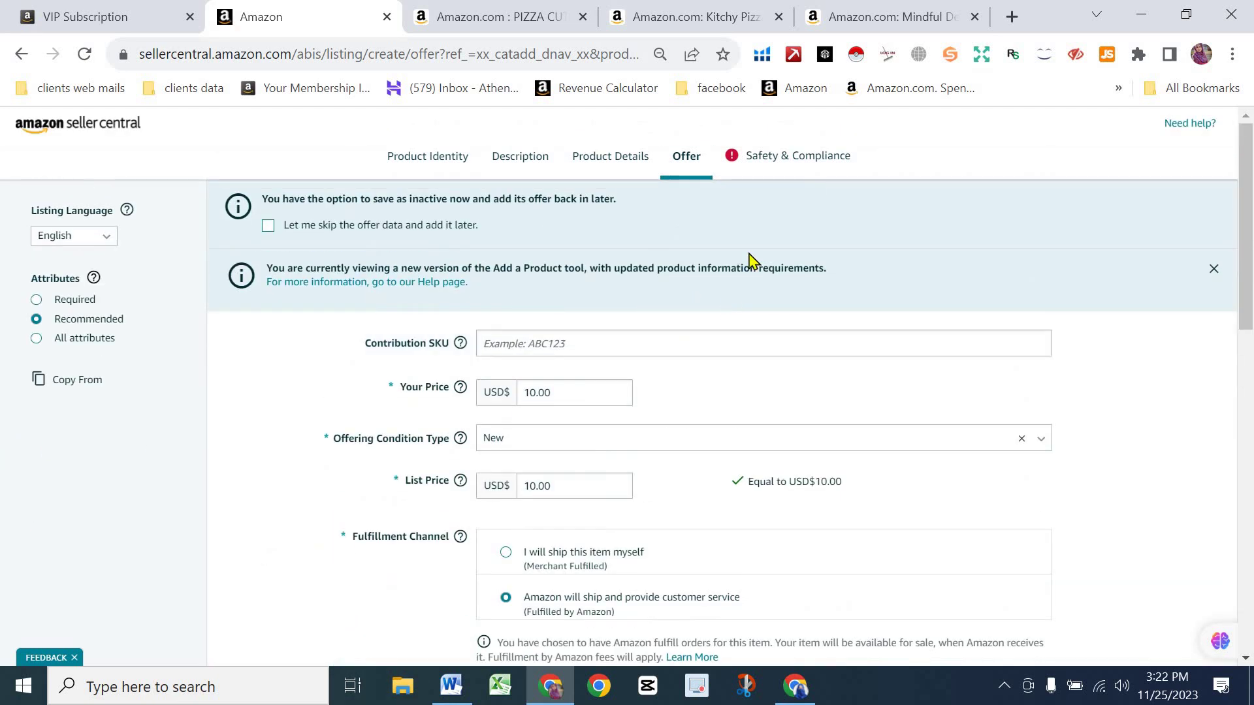
click(785, 168)
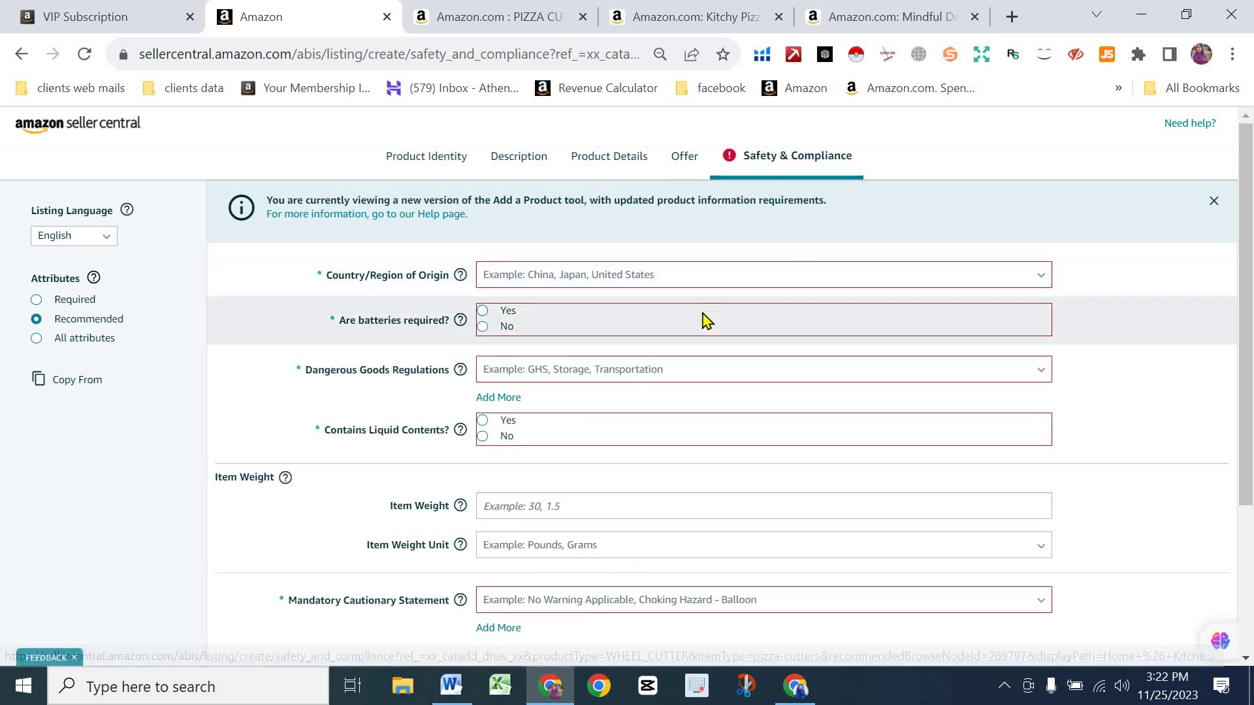
click(570, 276)
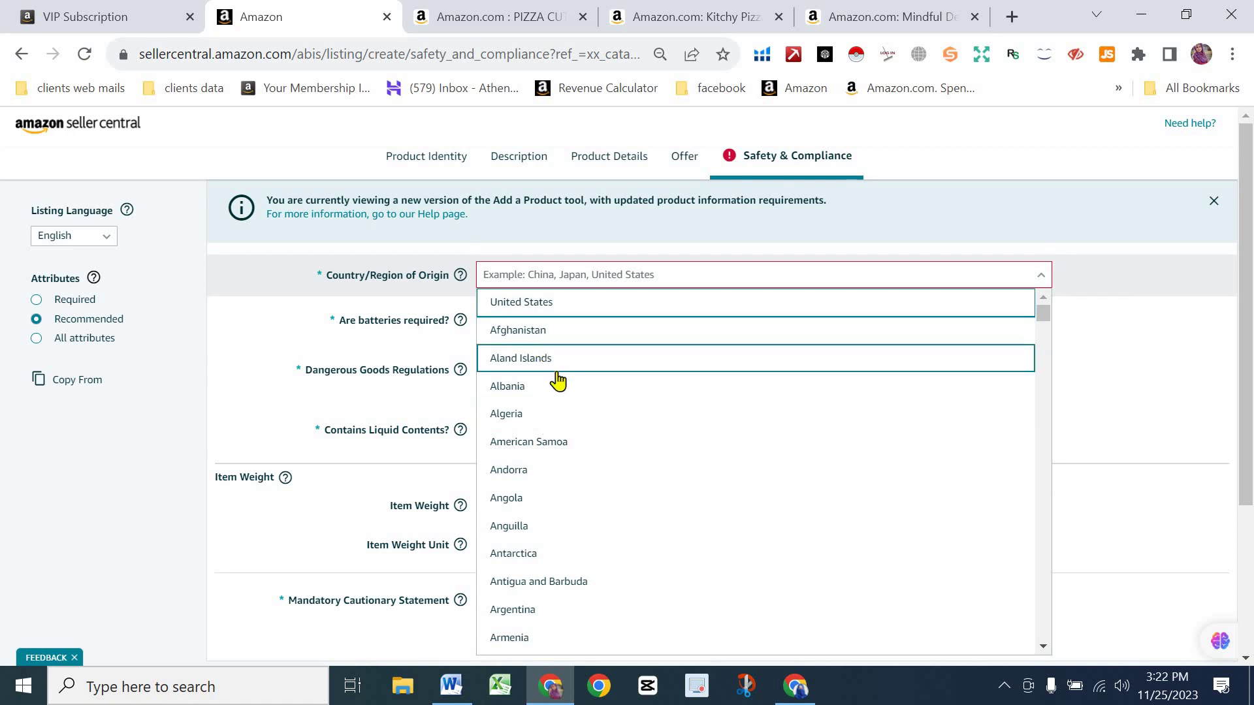
click(583, 304)
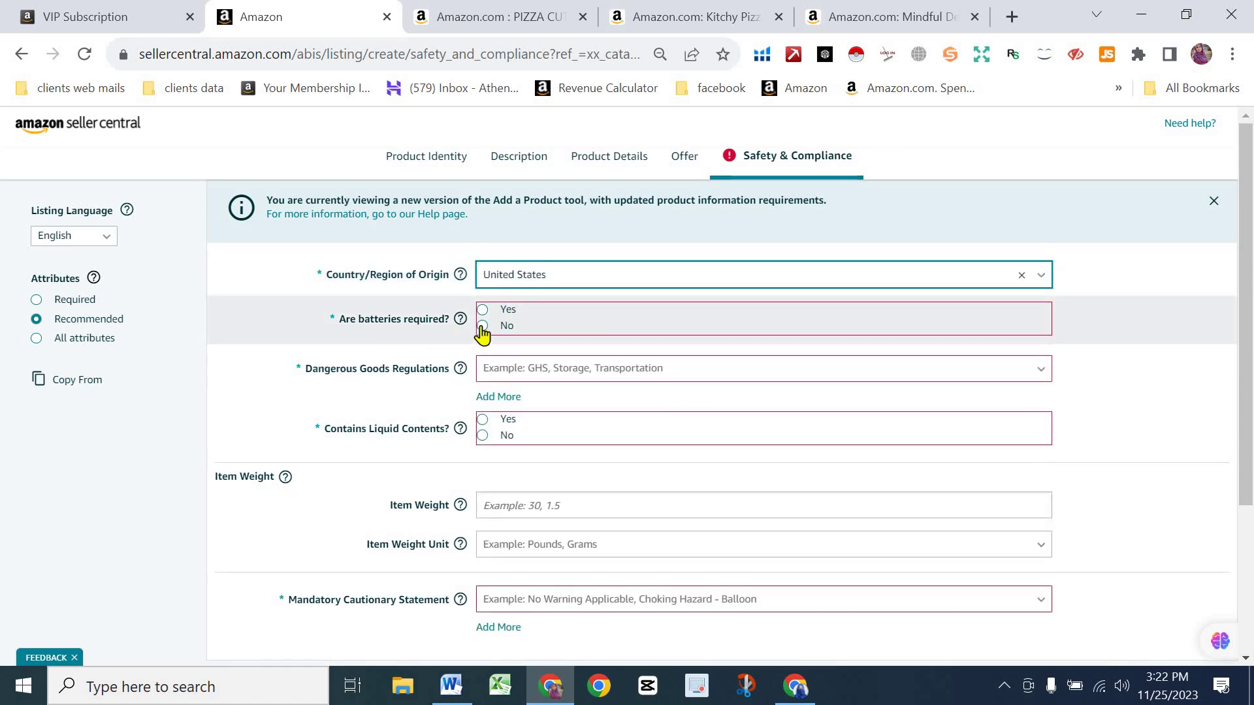
click(482, 326)
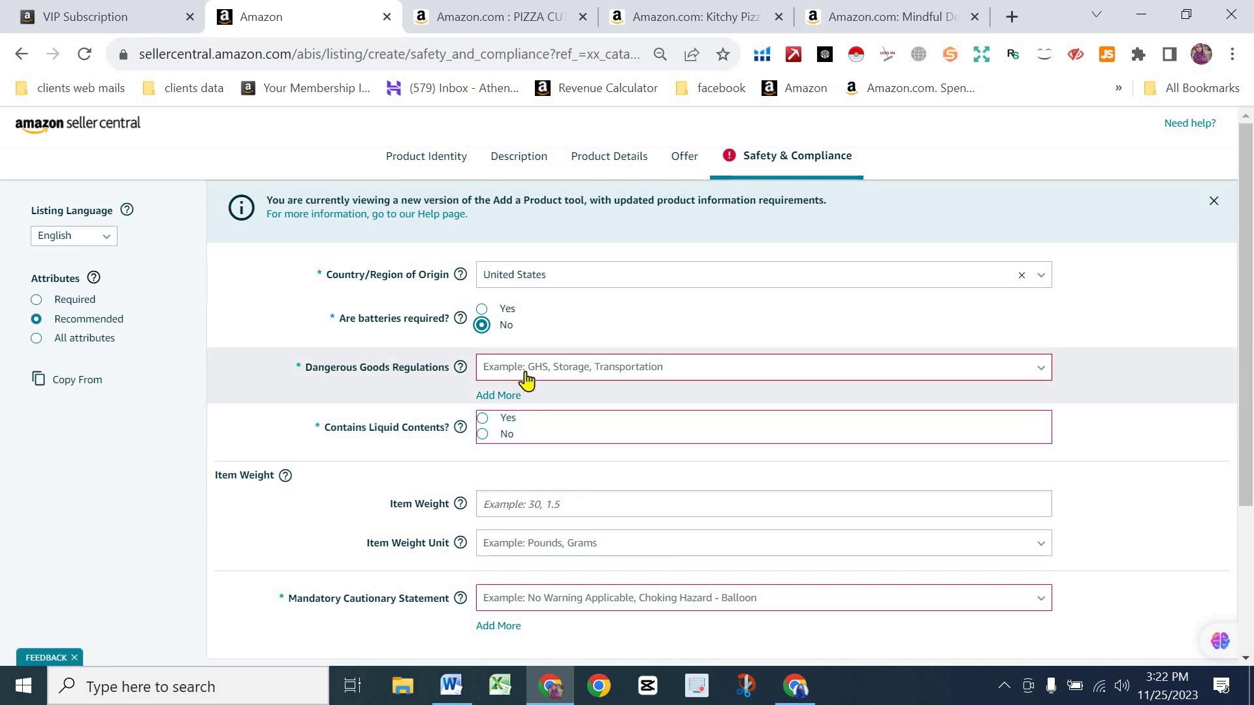
Step: Set Dangerous Goods Regulations to Other and answer No to Contains Liquid Contents
click(563, 377)
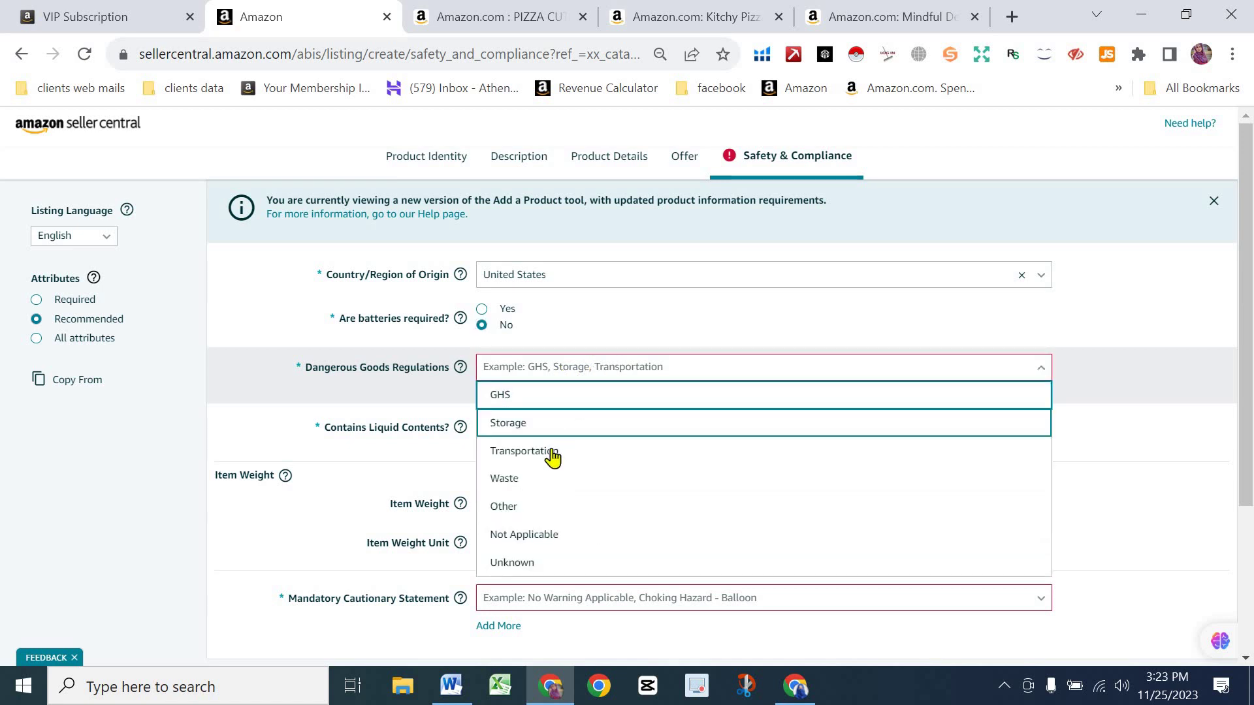
click(520, 510)
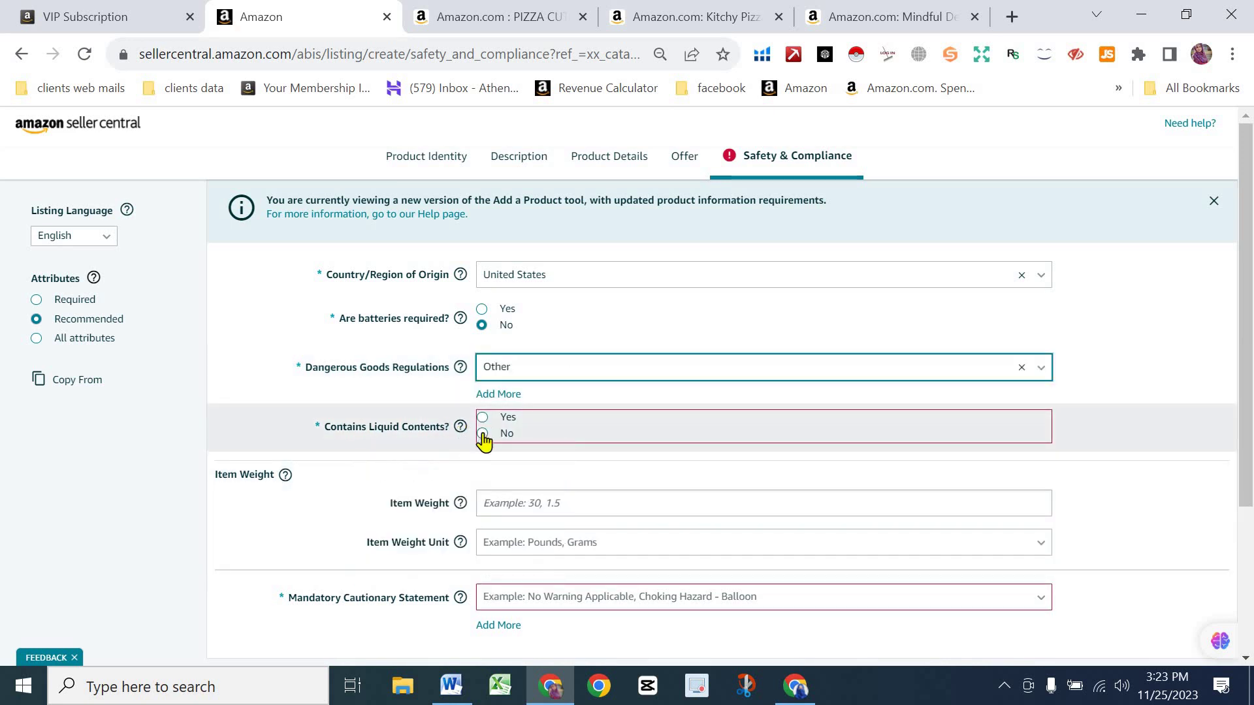
click(482, 433)
Step: Set the Mandatory Cautionary Statement to No Warning Applicable
scroll(578, 431, down, 3)
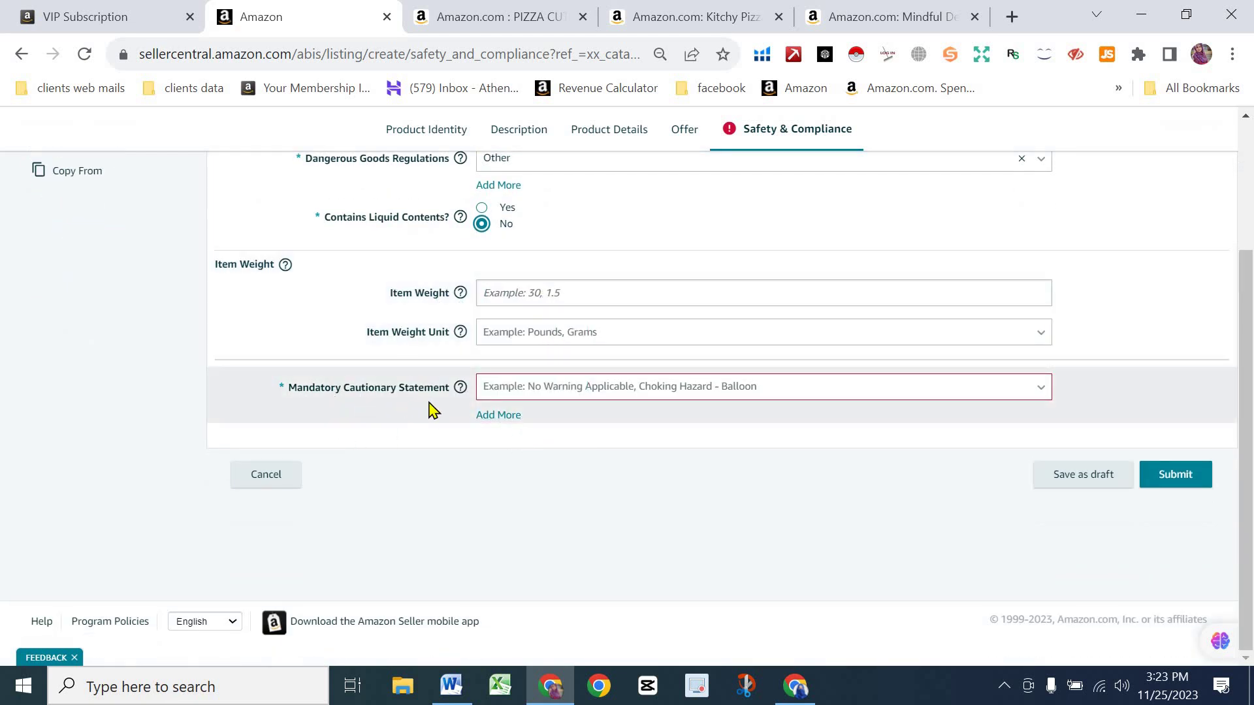
click(575, 398)
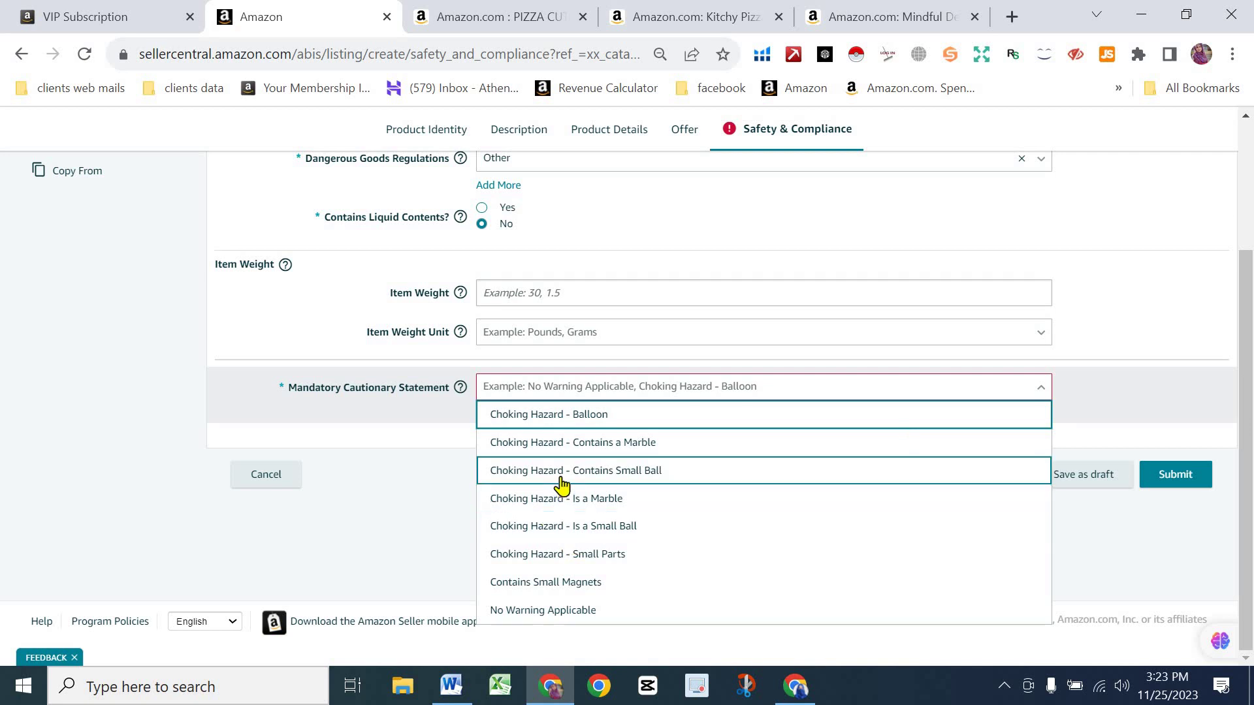
scroll(558, 484, up, 2)
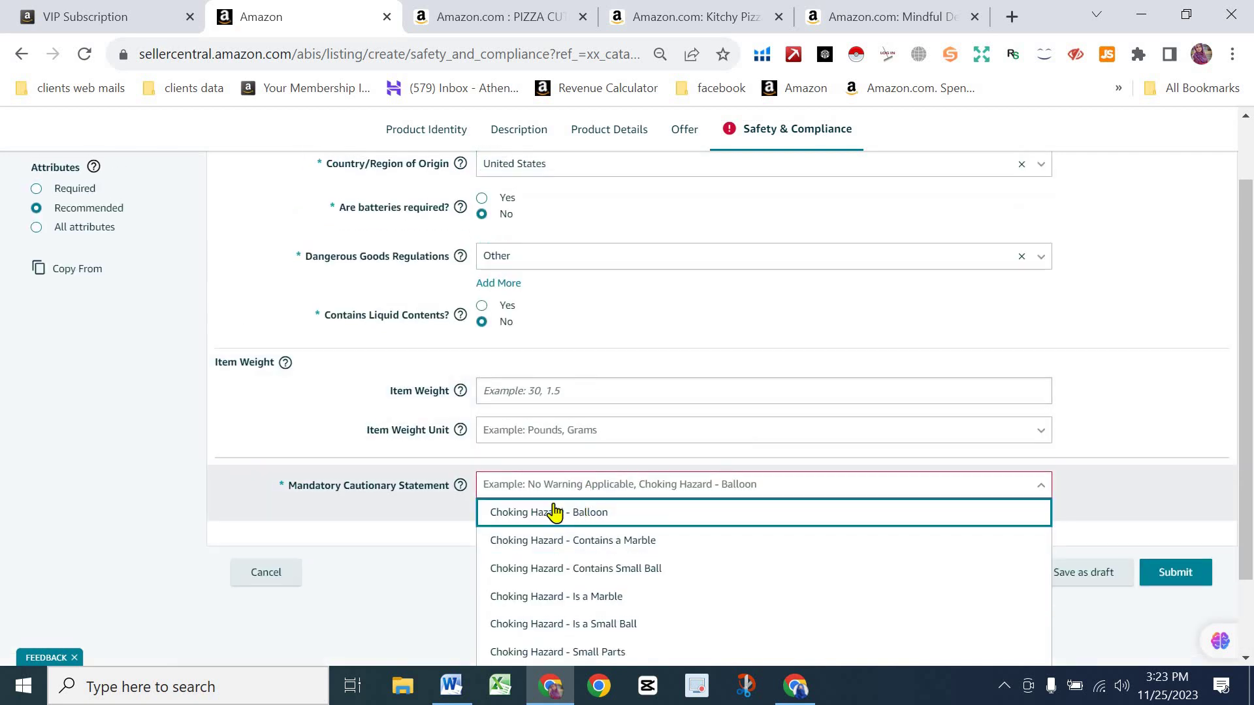
click(555, 488)
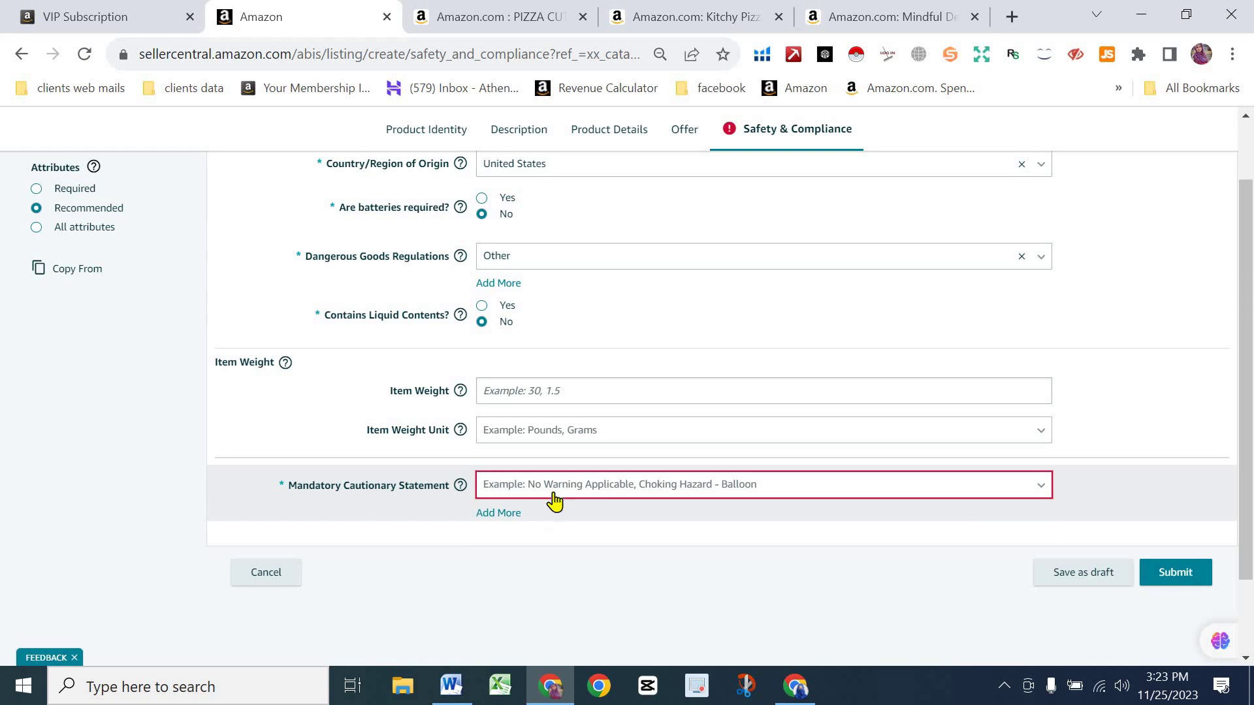
click(613, 498)
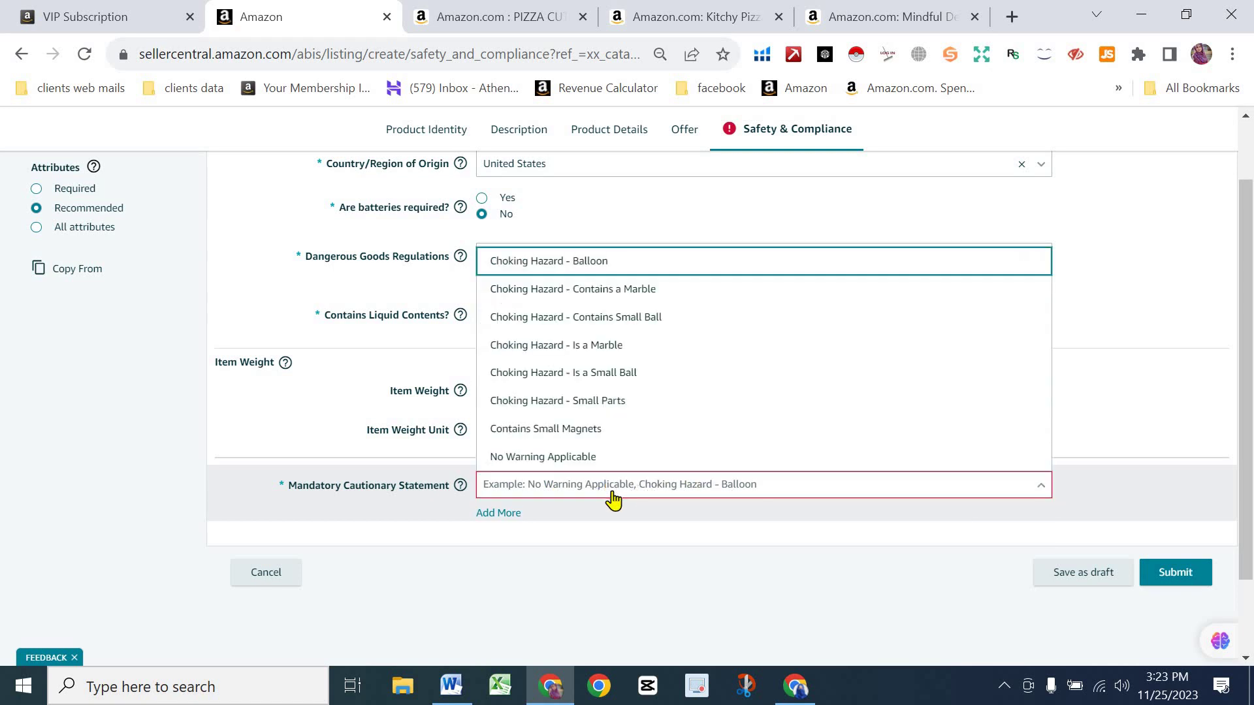
click(566, 466)
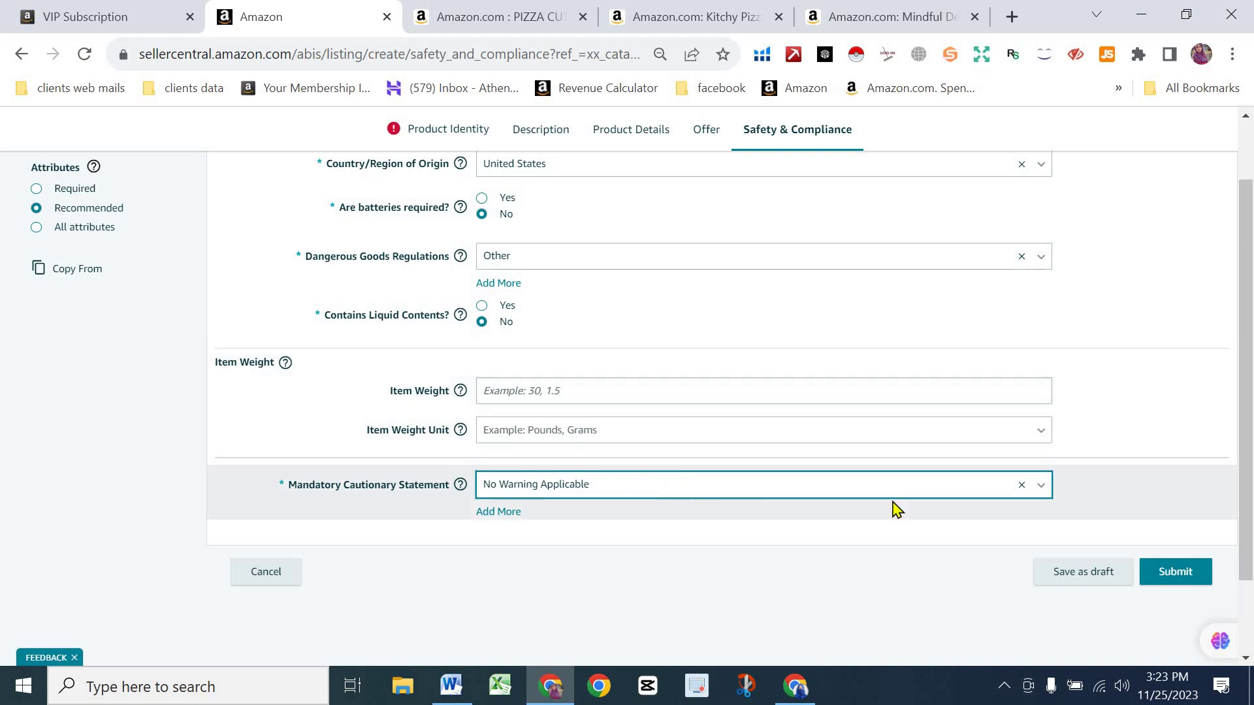
scroll(679, 313, up, 3)
scroll(979, 359, down, 4)
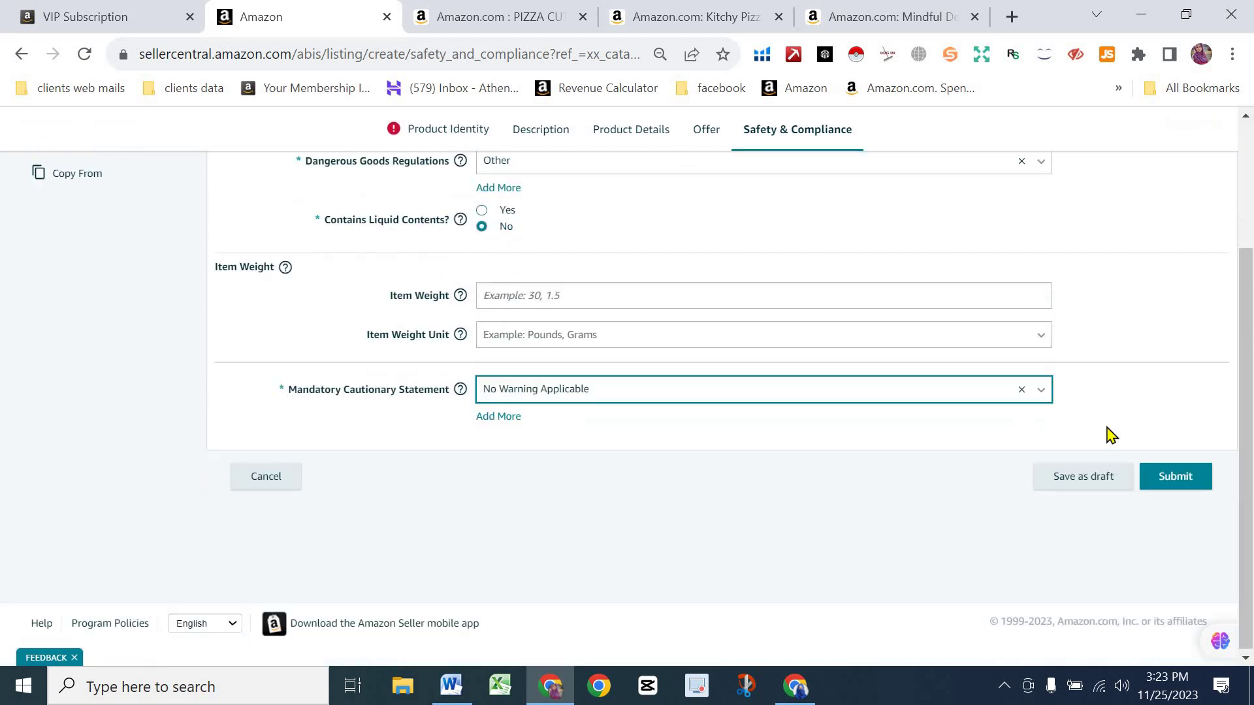
scroll(627, 359, up, 3)
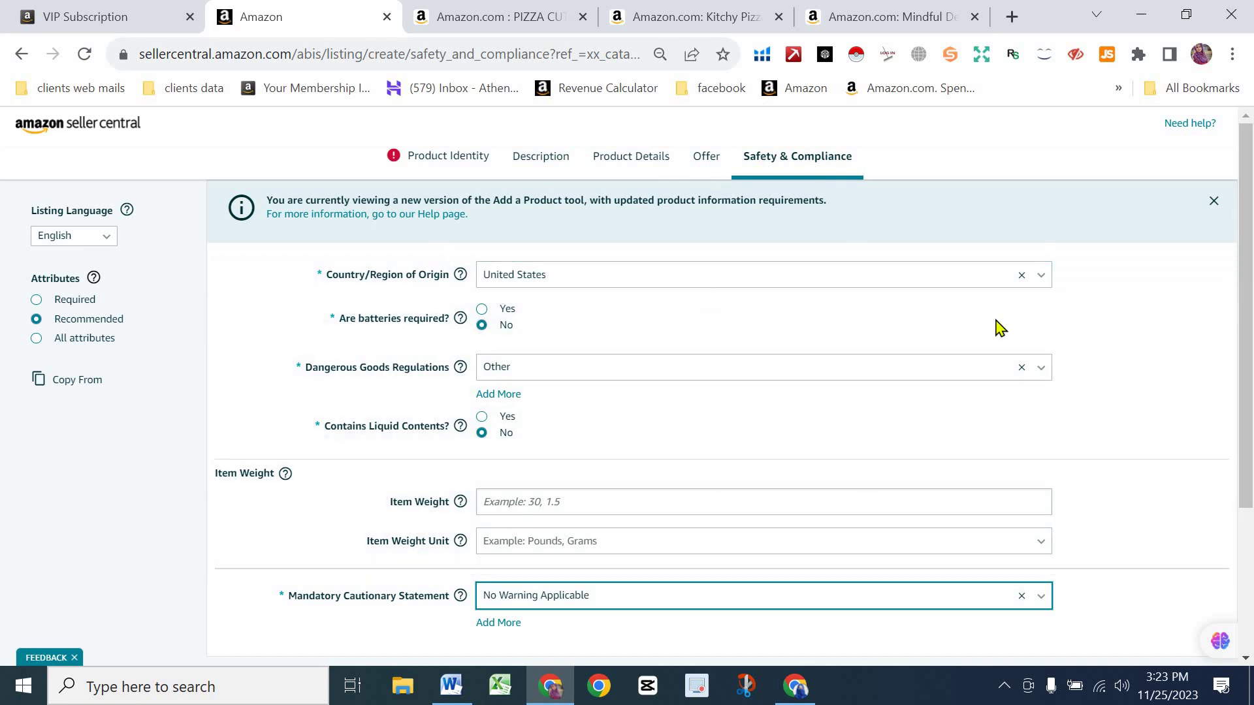
scroll(817, 400, down, 3)
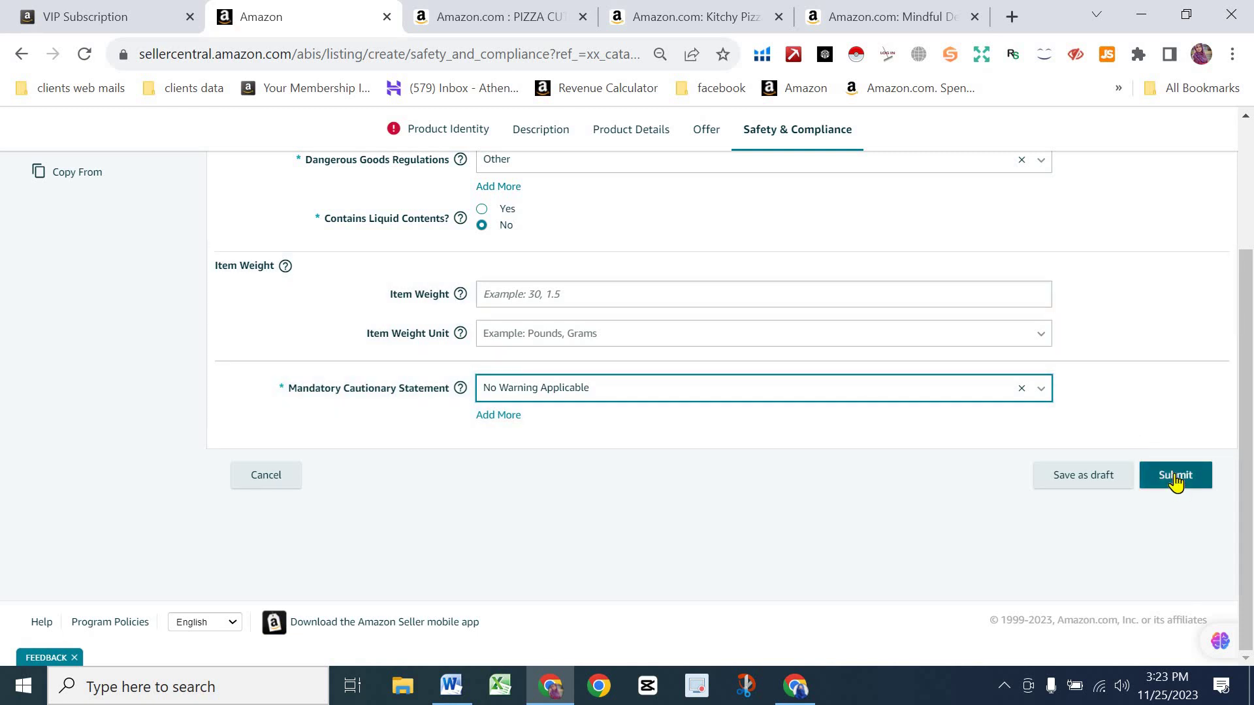
scroll(813, 402, up, 3)
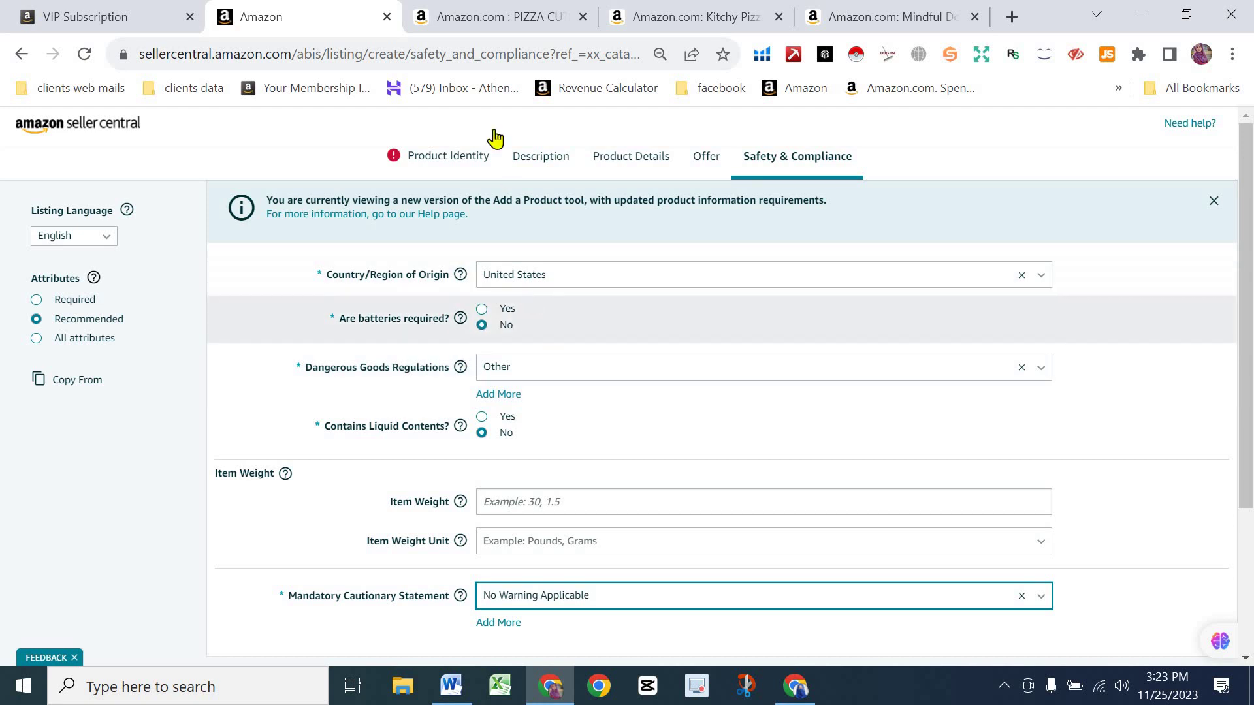
Step: Review the Kitchy pizza cutter product page and the pizza cutter search results, and check the drafted title and bullet points in the Word document
click(513, 23)
click(722, 16)
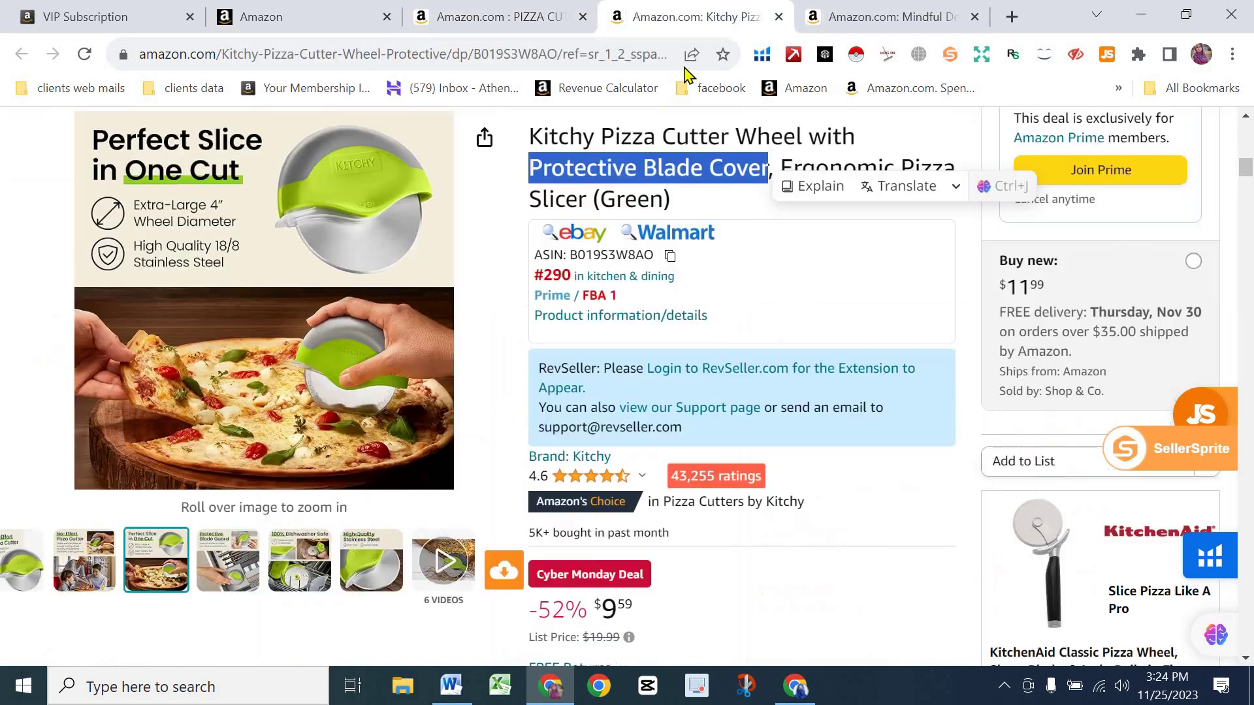
click(750, 341)
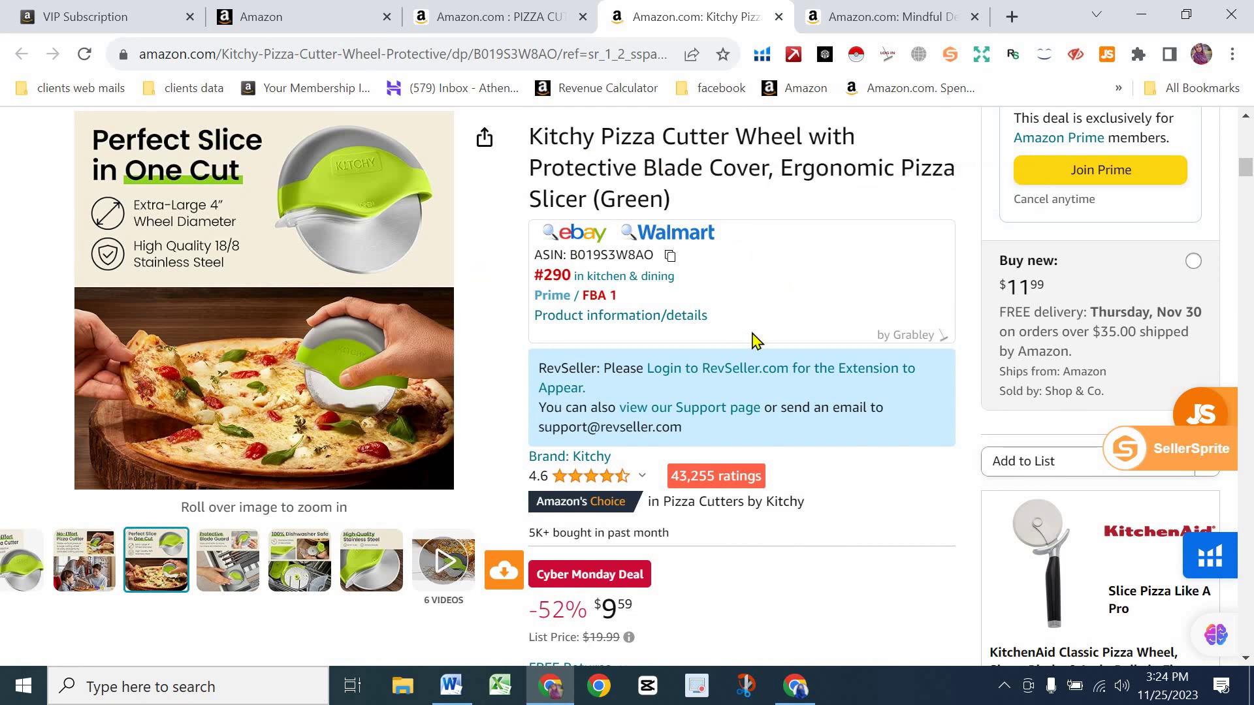
scroll(750, 346, down, 7)
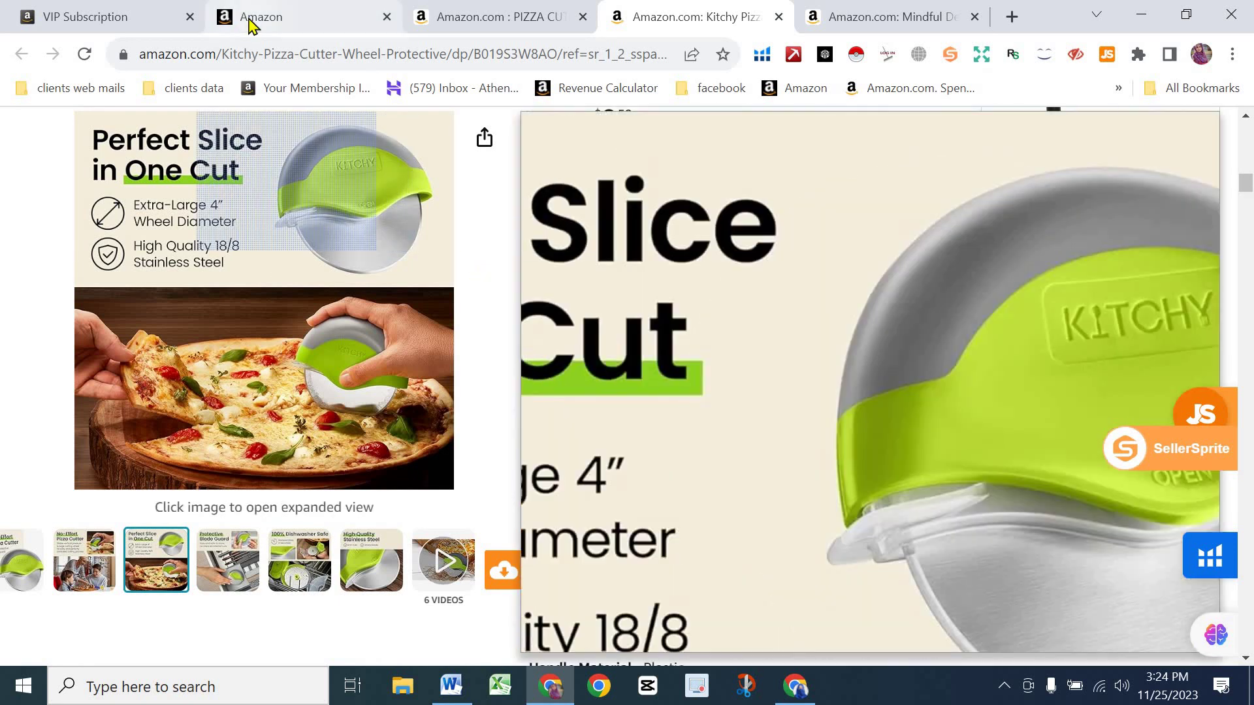
click(253, 18)
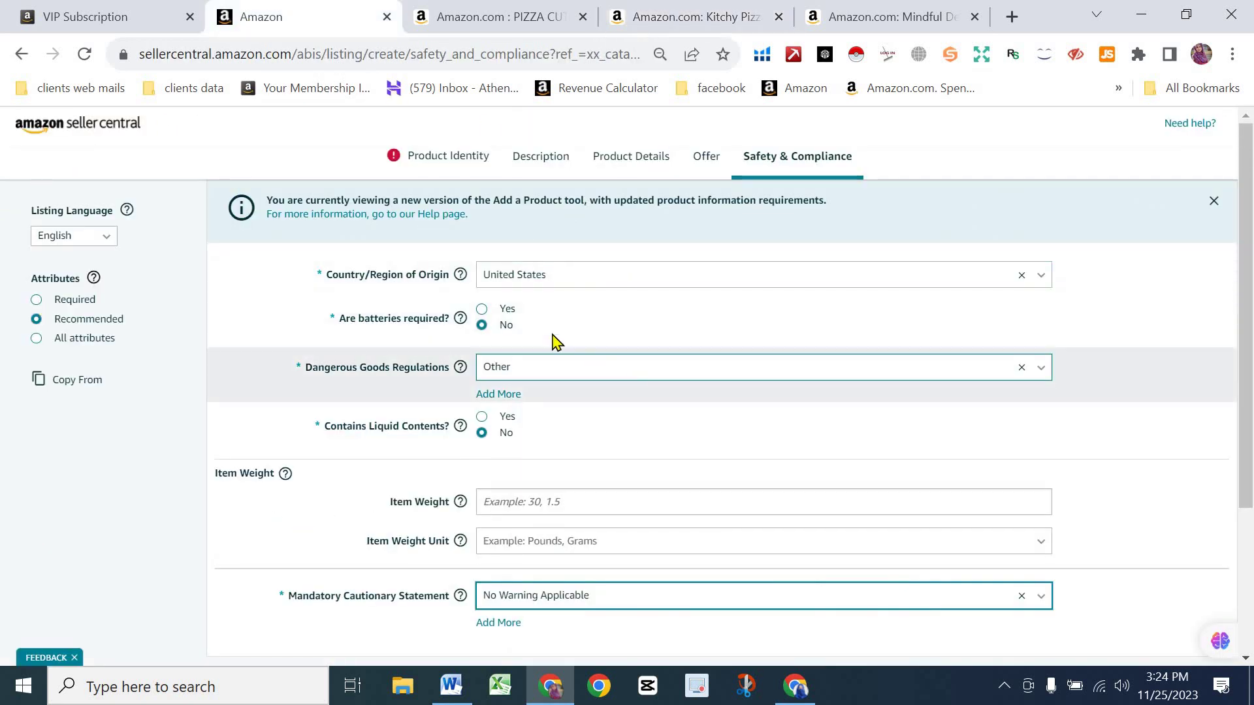
click(516, 14)
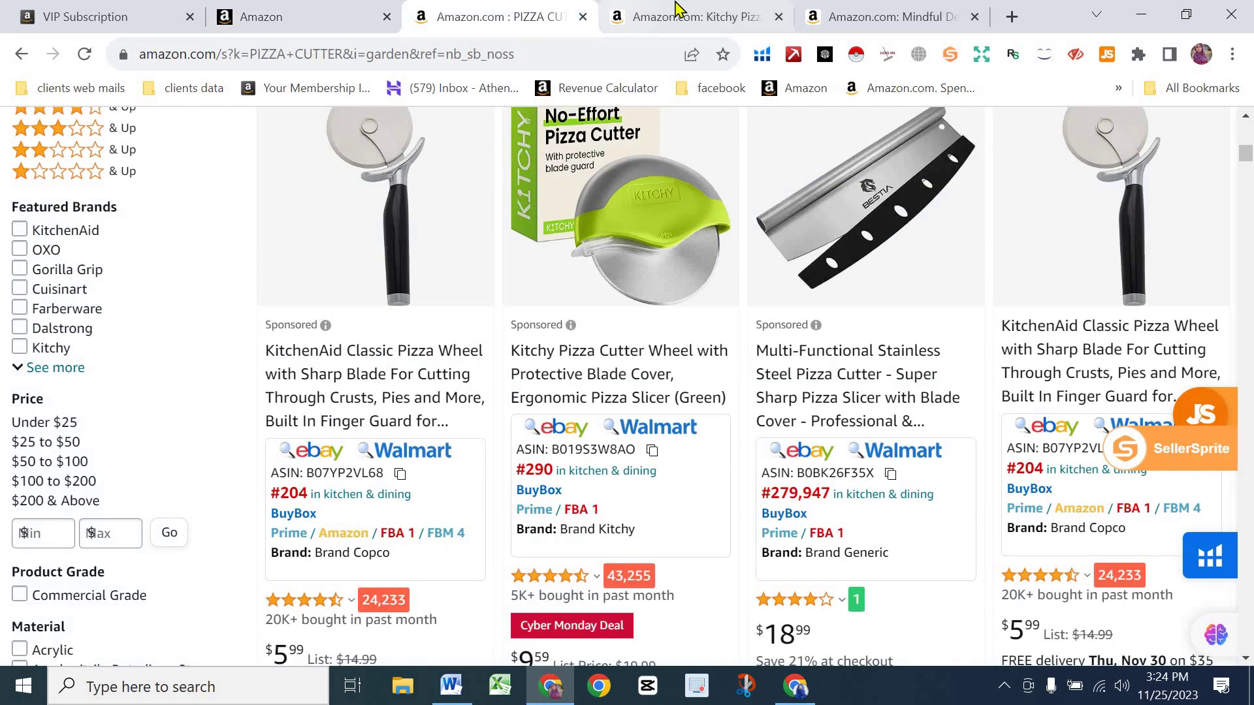
click(685, 14)
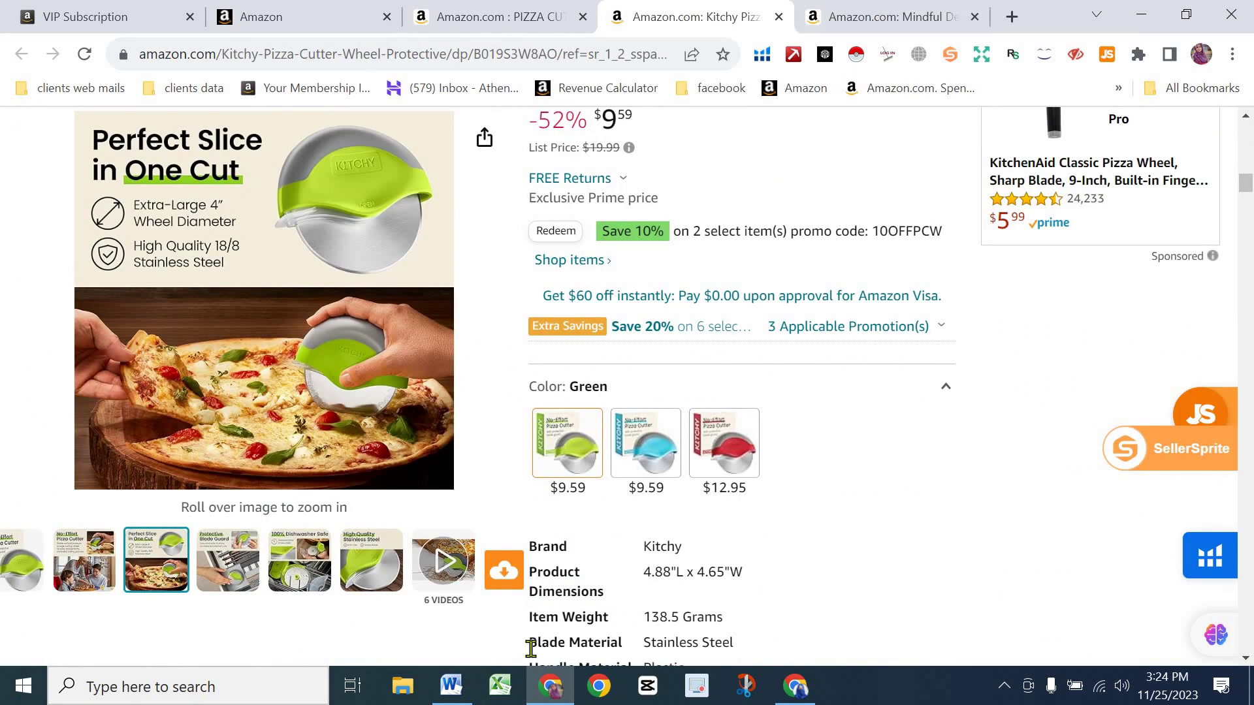
click(457, 702)
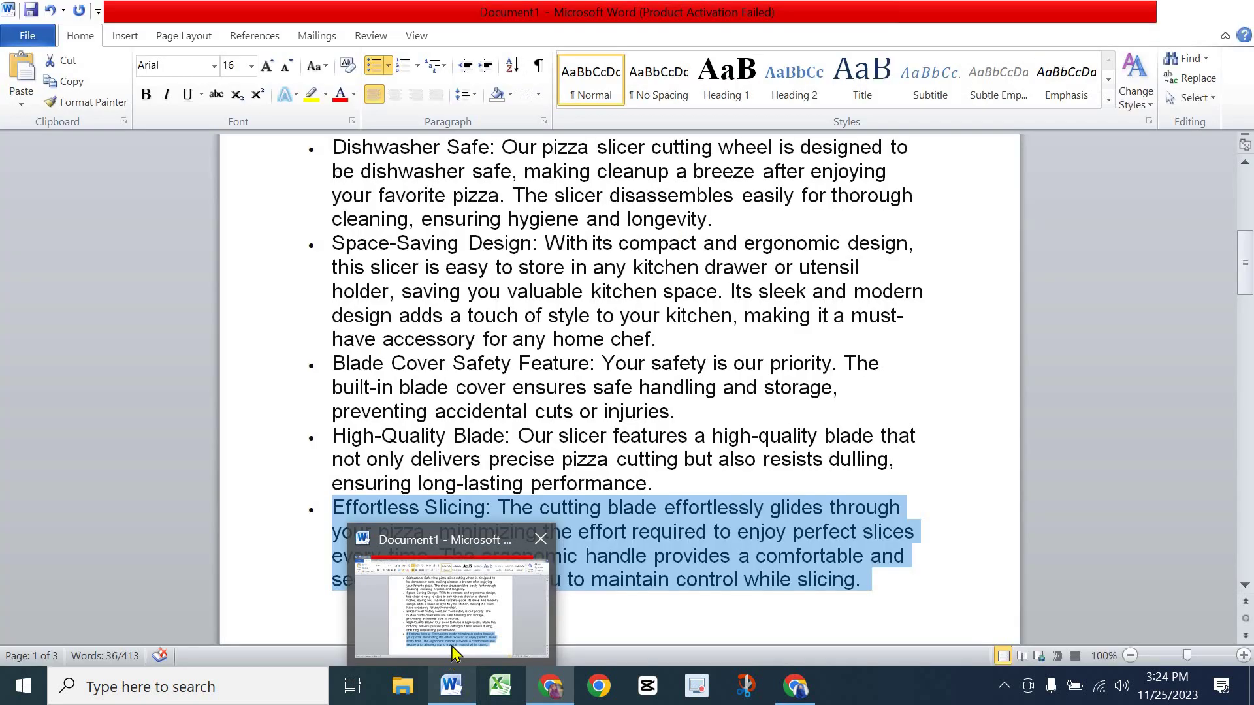
click(990, 355)
scroll(670, 418, up, 3)
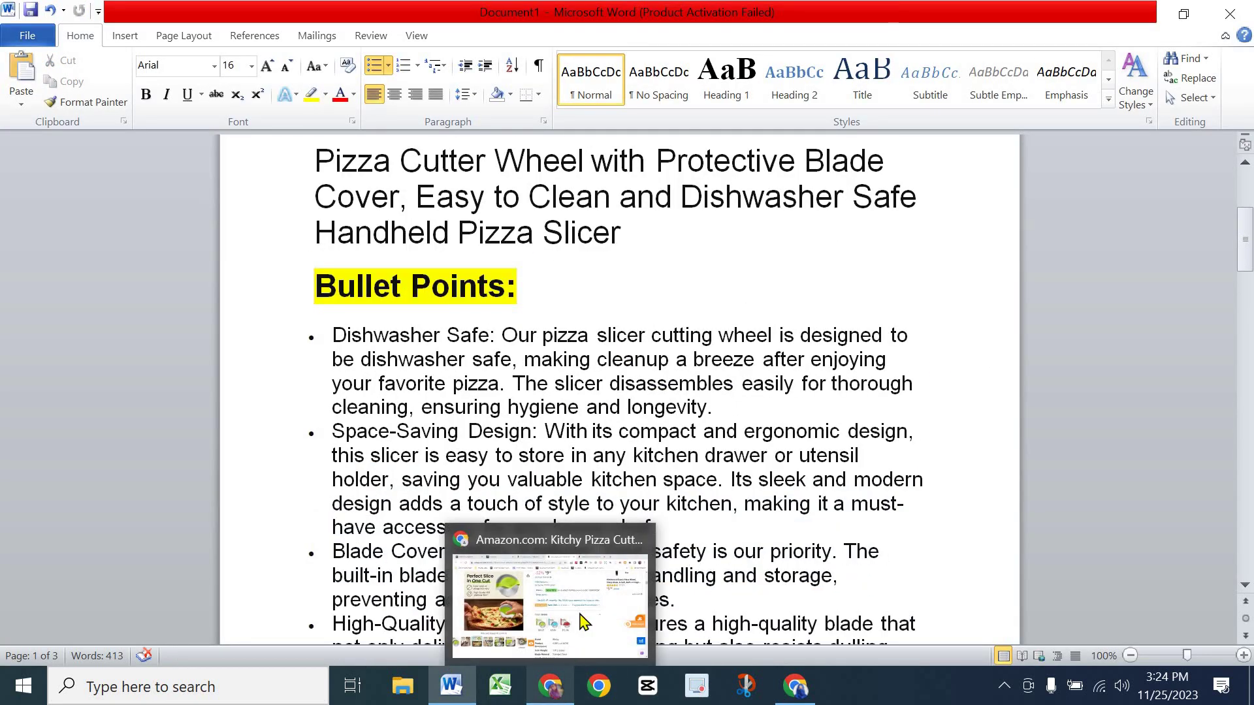
click(586, 621)
scroll(587, 346, up, 8)
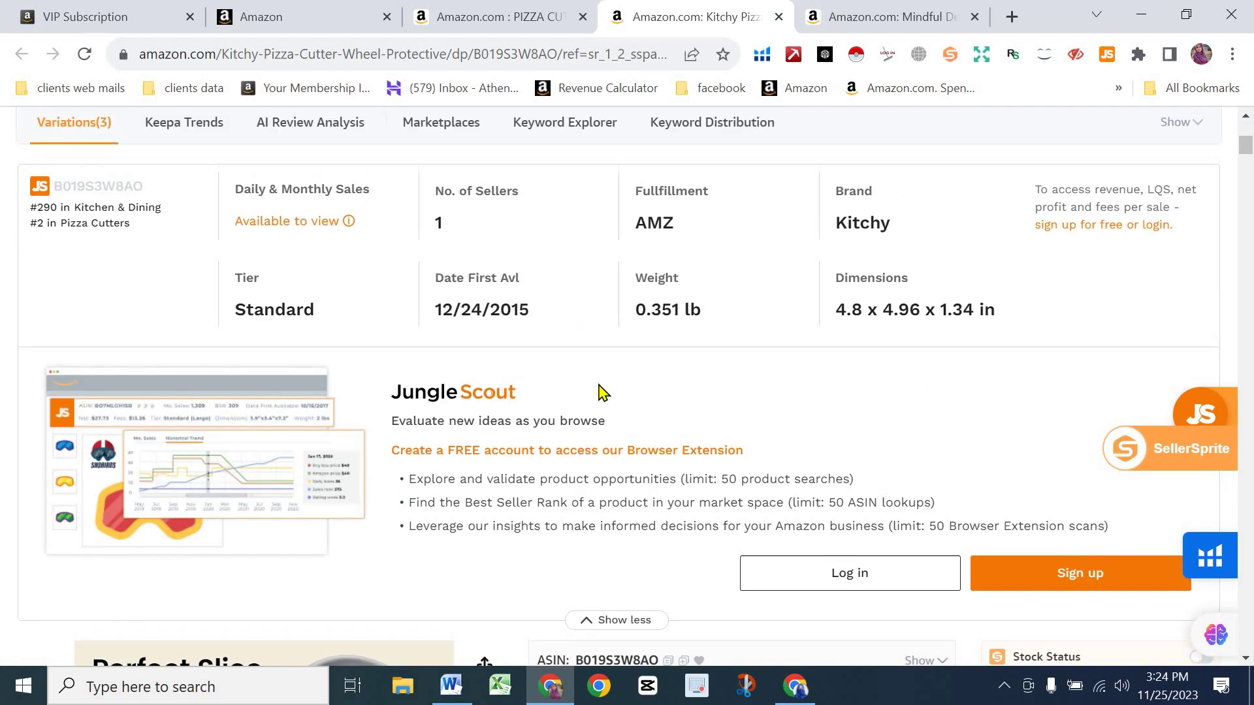
scroll(568, 418, down, 6)
scroll(653, 422, down, 2)
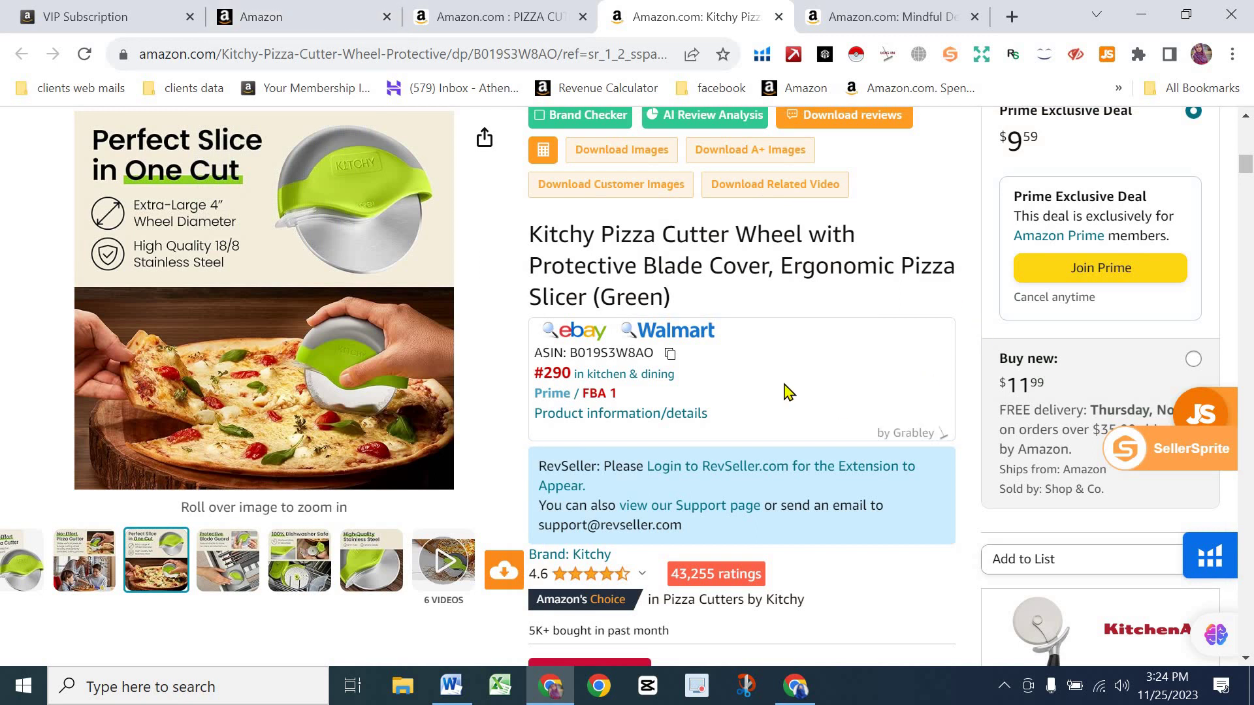
scroll(797, 392, up, 6)
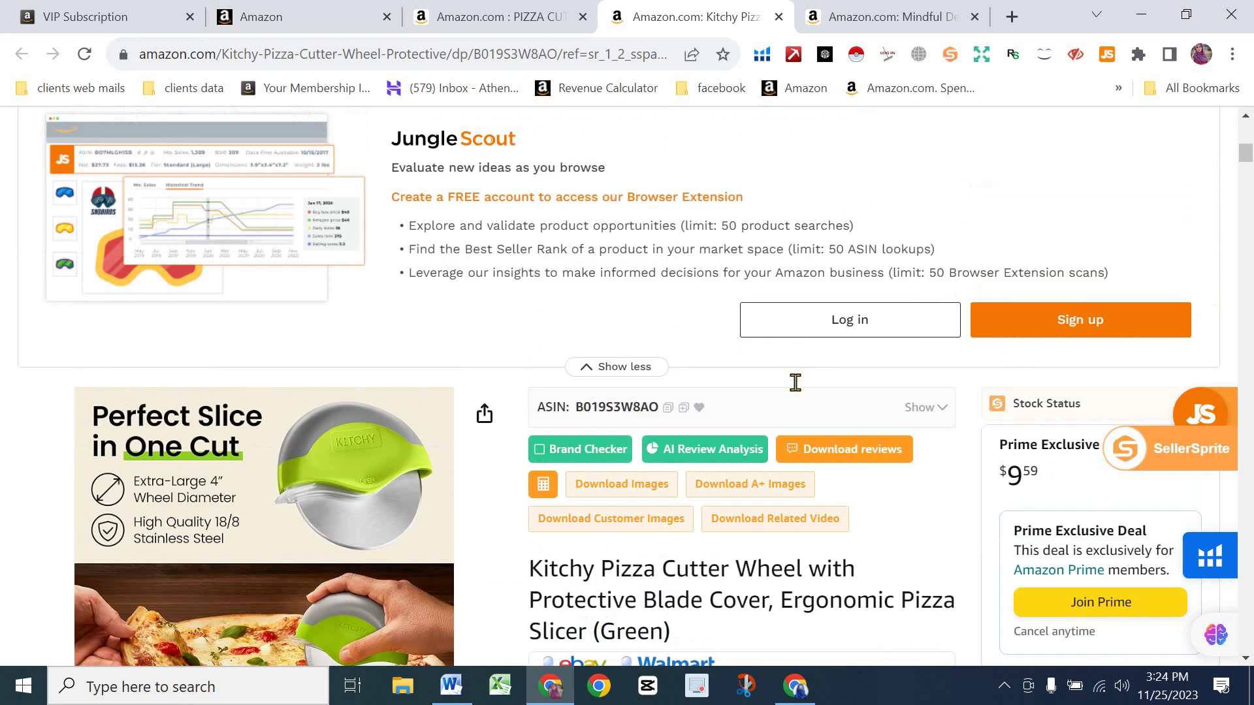
scroll(689, 421, down, 5)
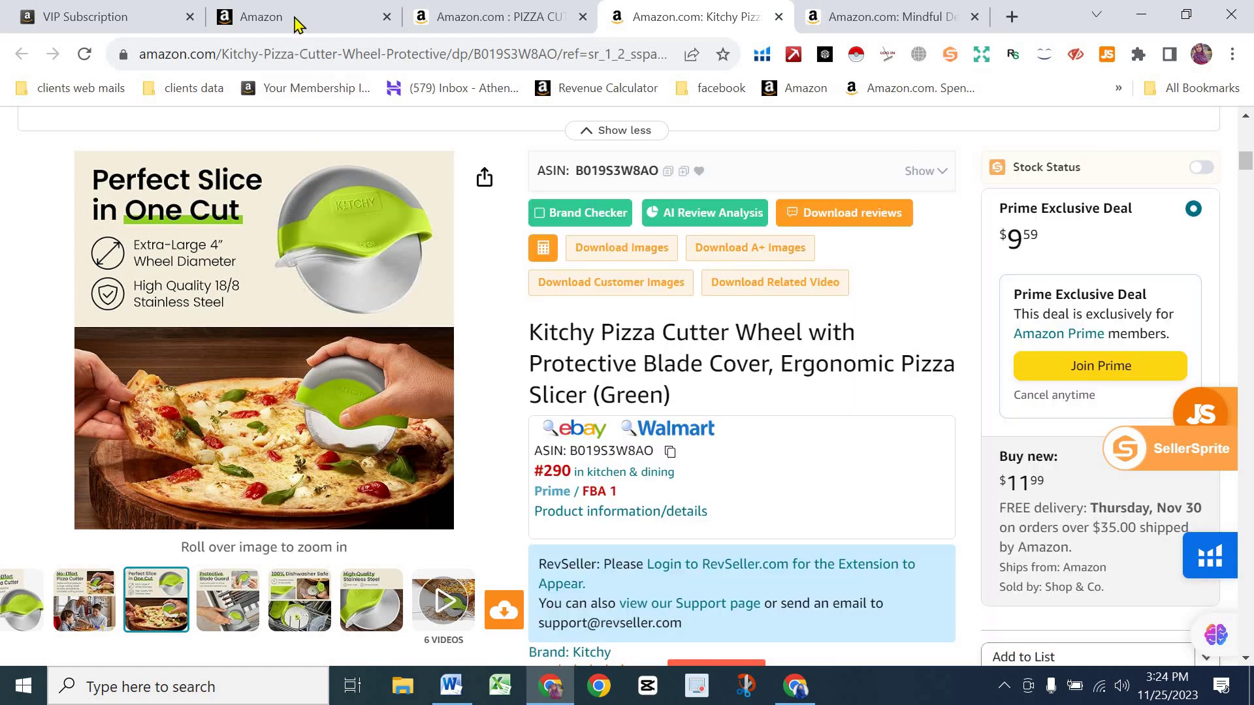
Step: Return to the Seller Central listing and review the entries in Product Identity, Description, Product Details, Offer and Safety & Compliance
key(ctrl+2)
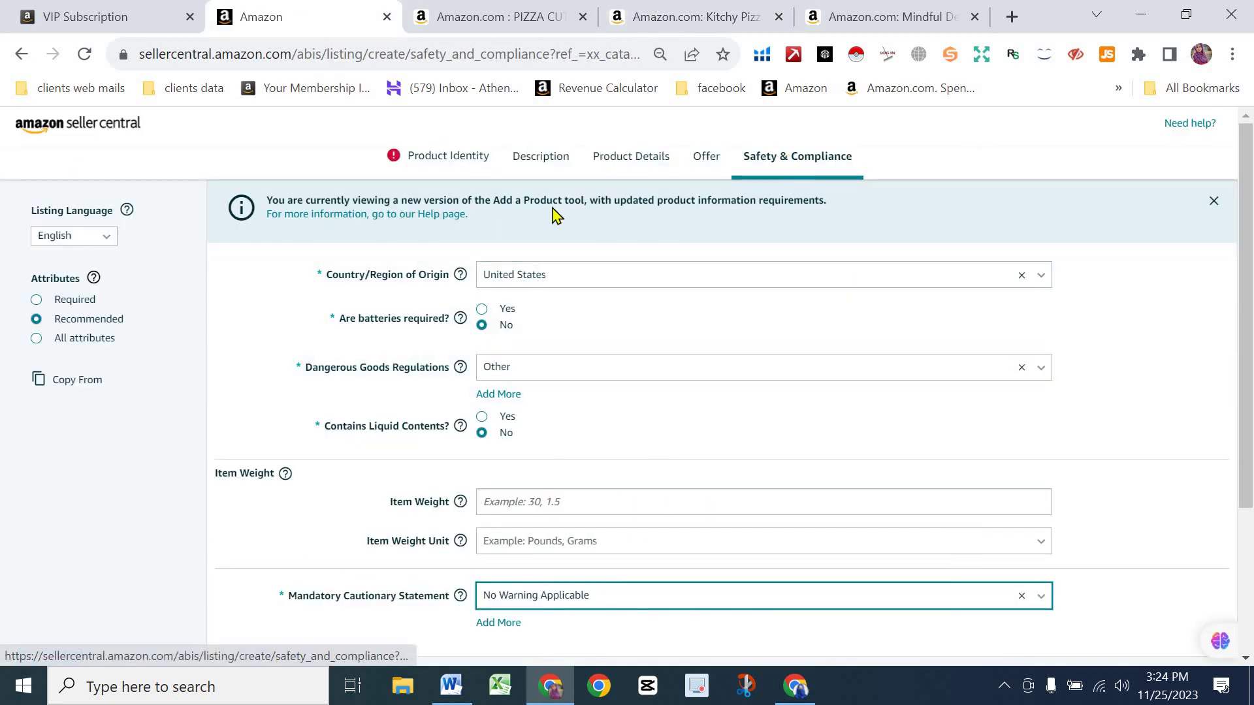
click(438, 165)
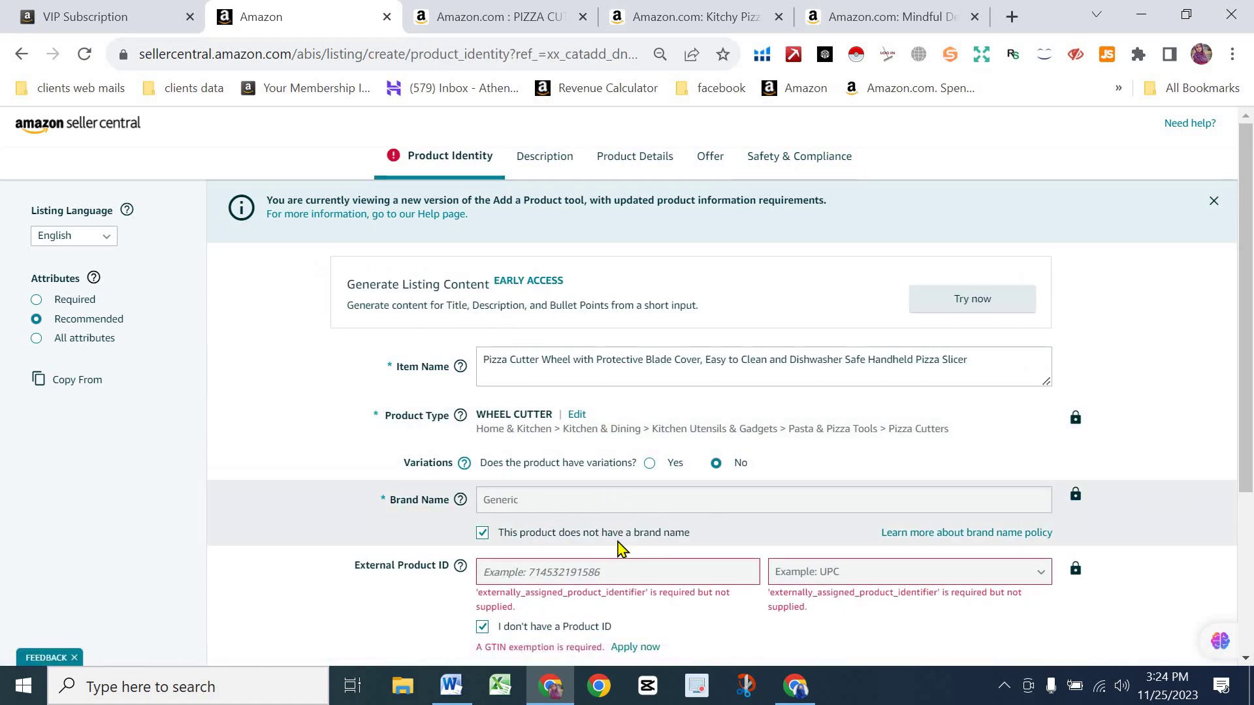
scroll(619, 549, down, 2)
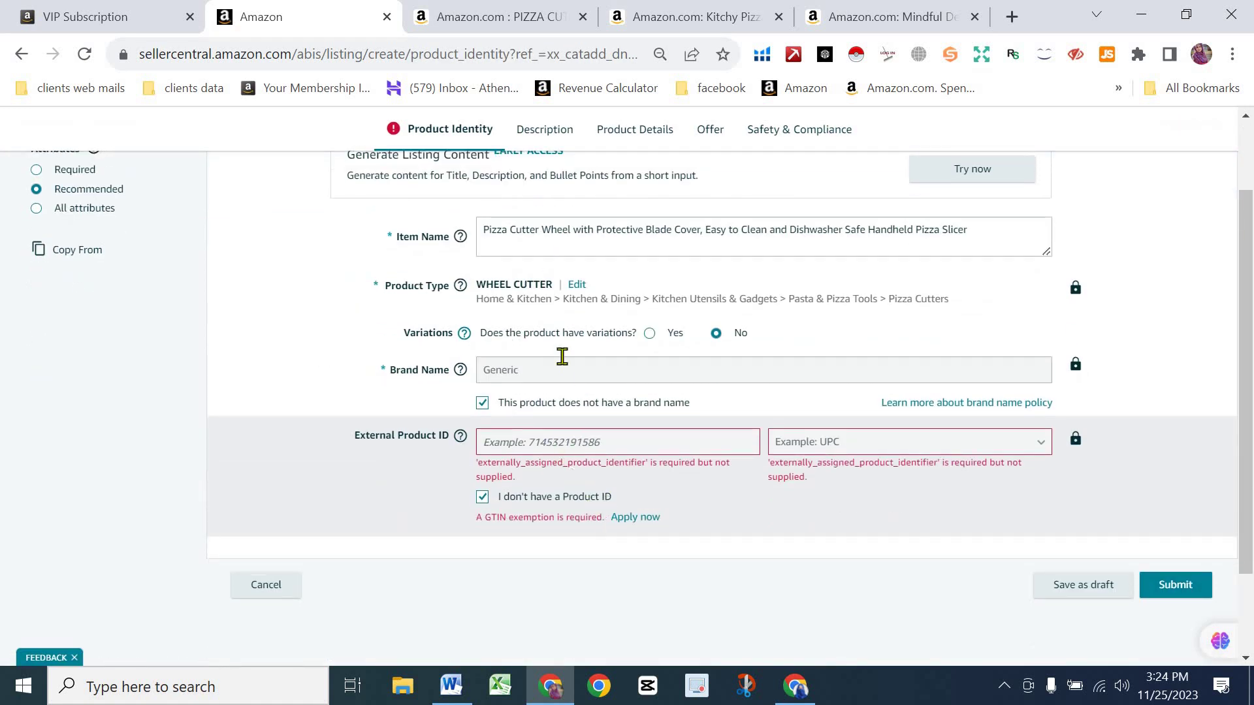
scroll(560, 355, up, 2)
click(535, 160)
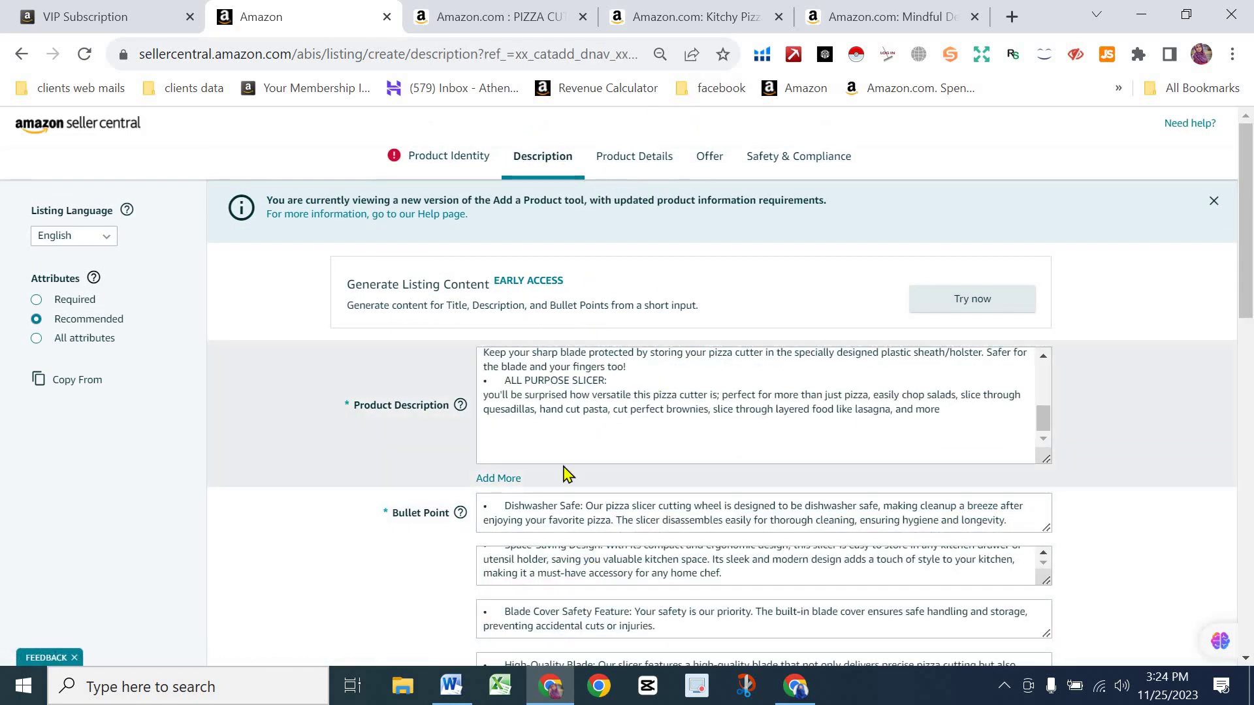
click(630, 159)
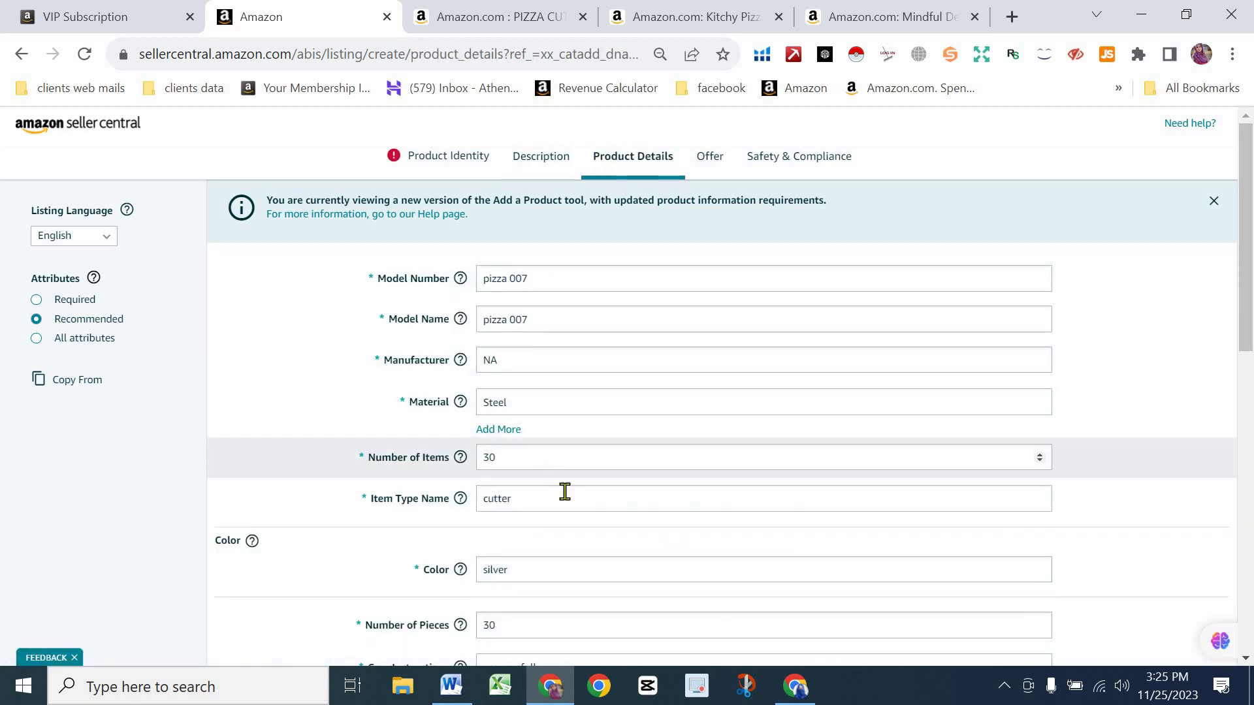
scroll(565, 496, down, 3)
scroll(566, 499, down, 5)
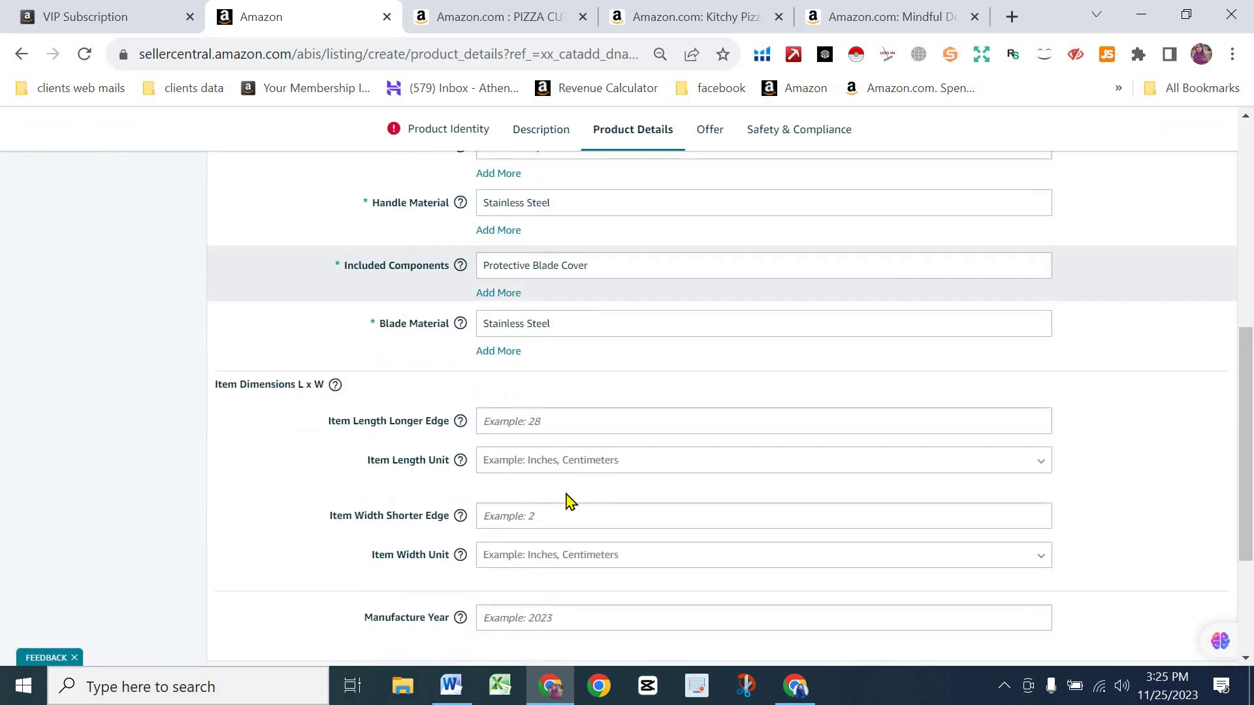
scroll(560, 477, up, 8)
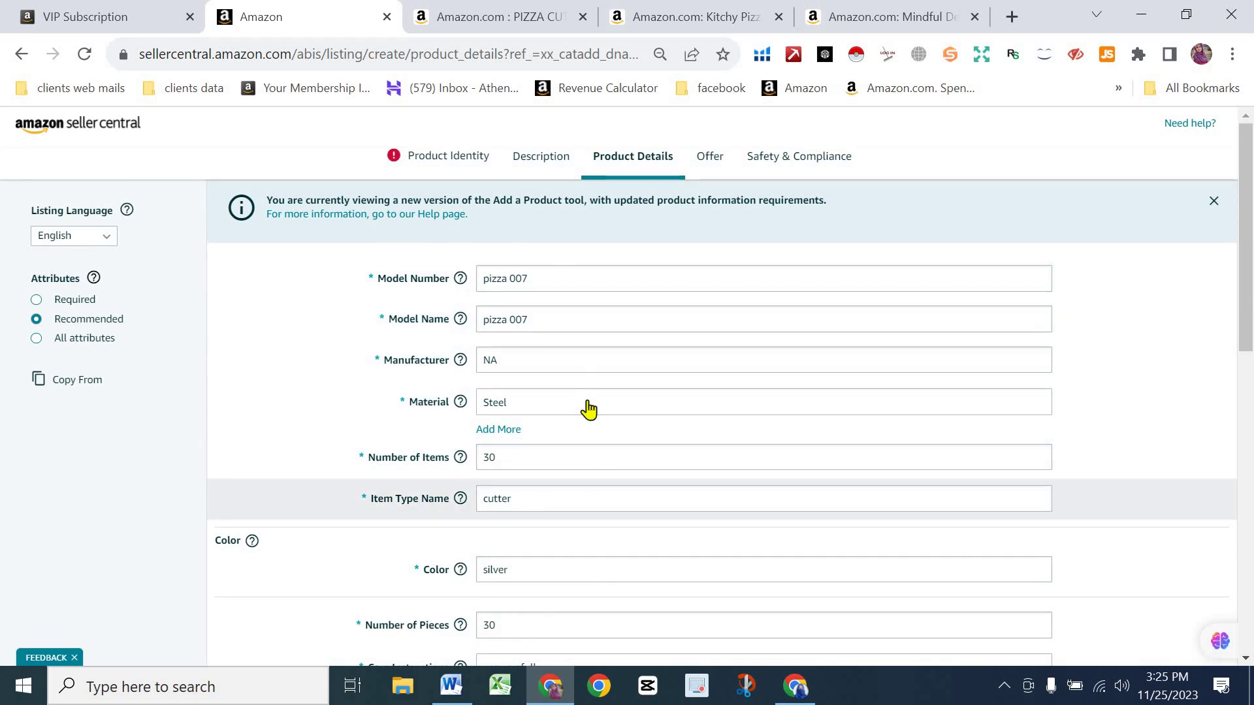
click(709, 157)
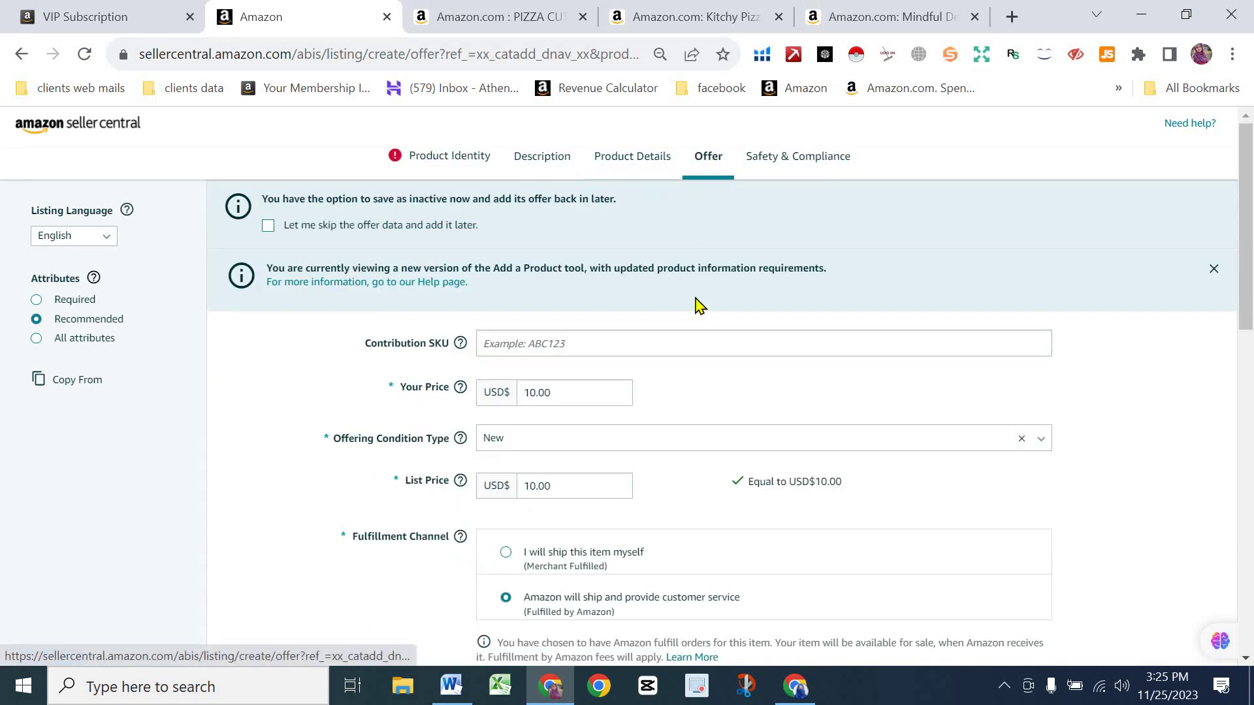
scroll(582, 402, down, 2)
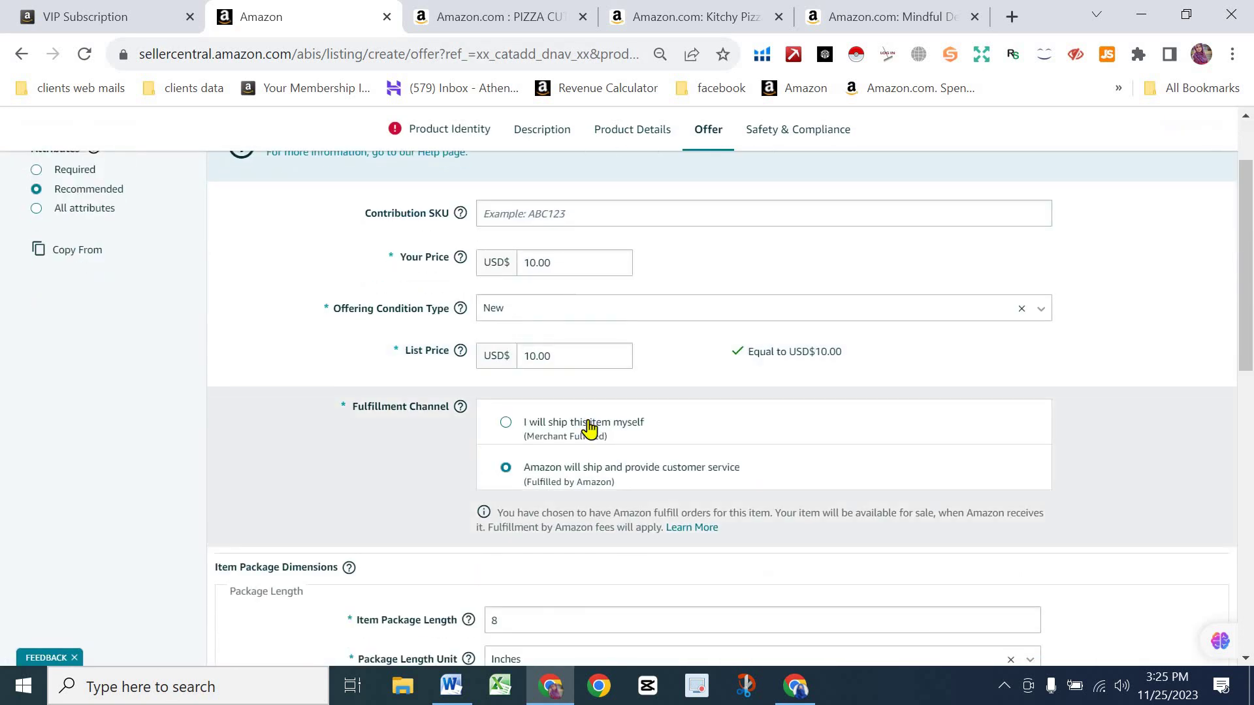
scroll(590, 431, down, 4)
scroll(591, 436, up, 6)
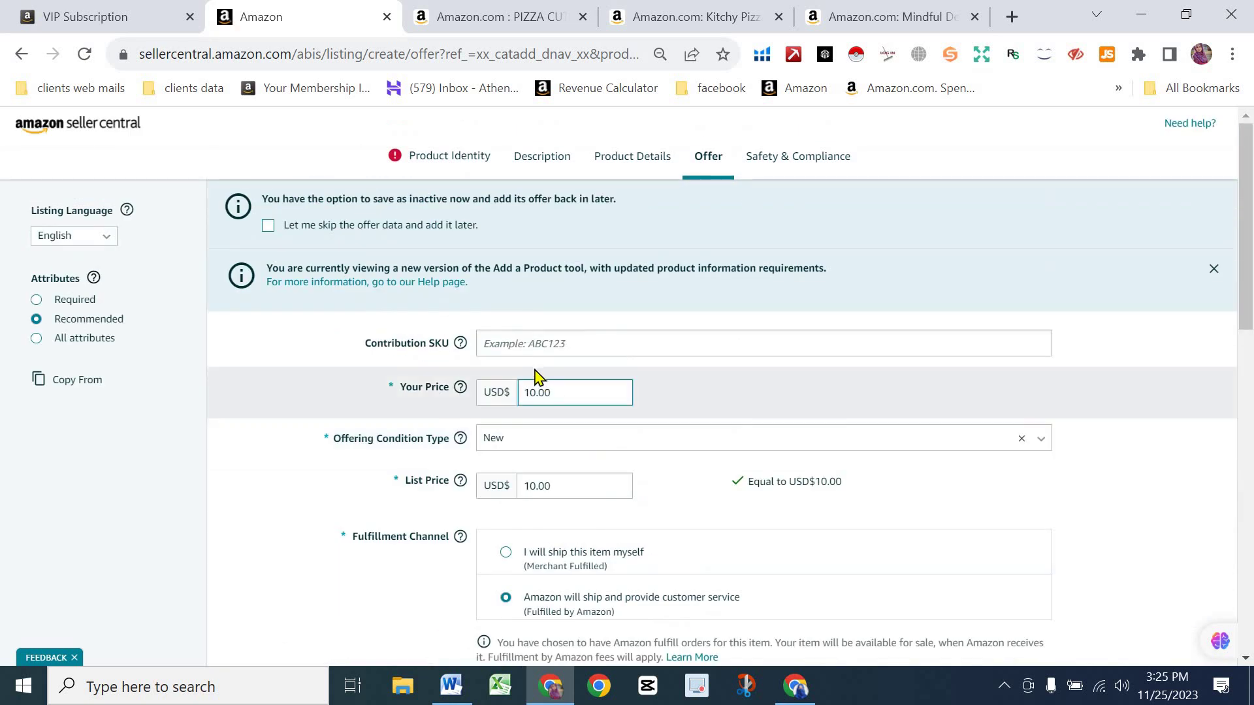
click(784, 168)
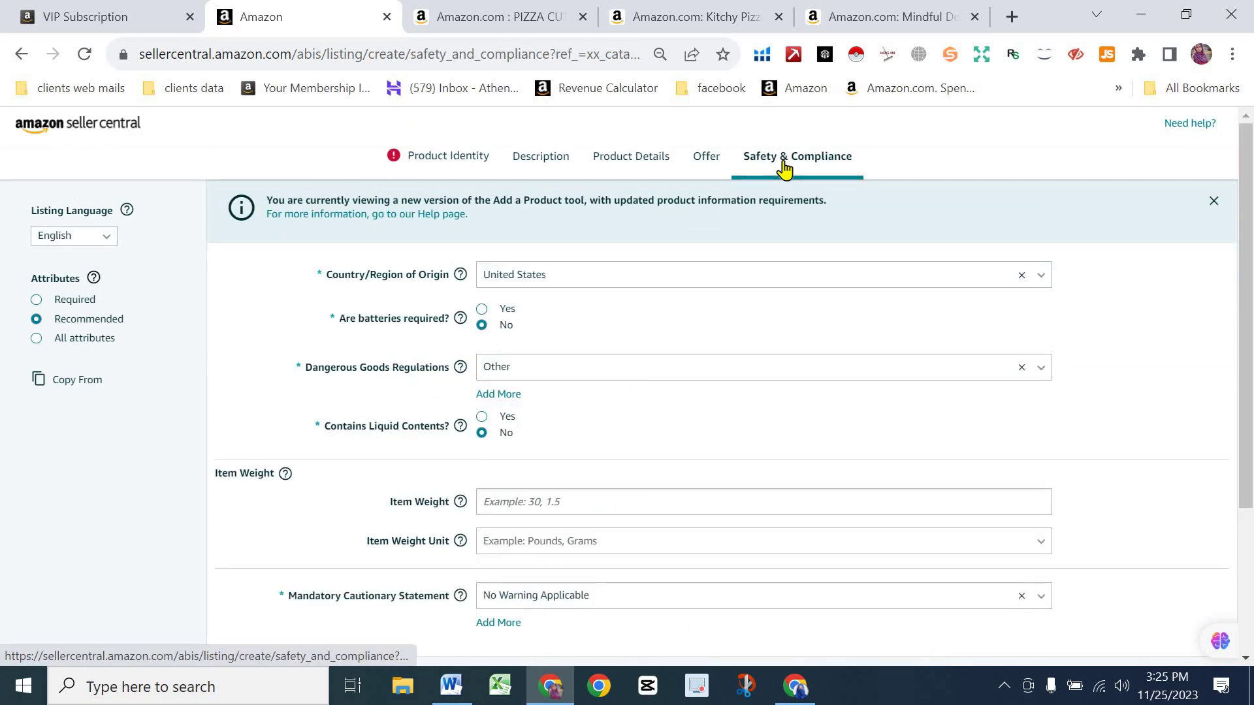
scroll(575, 428, down, 3)
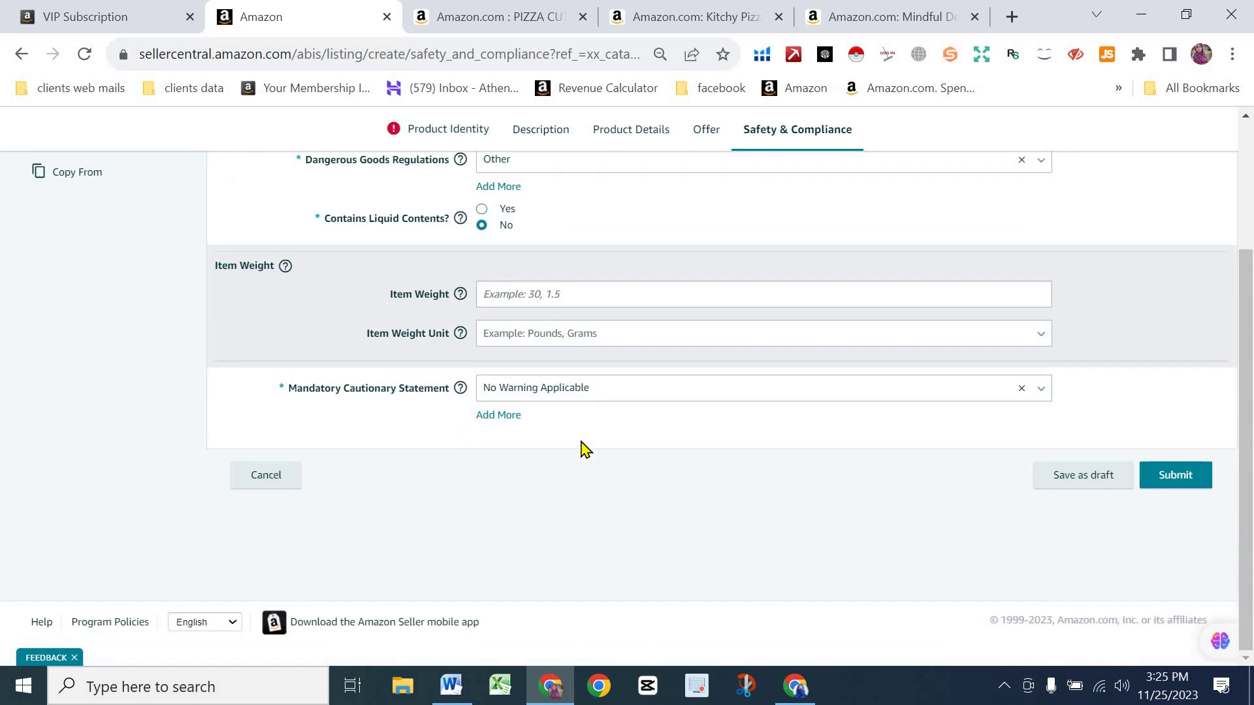
scroll(578, 446, up, 3)
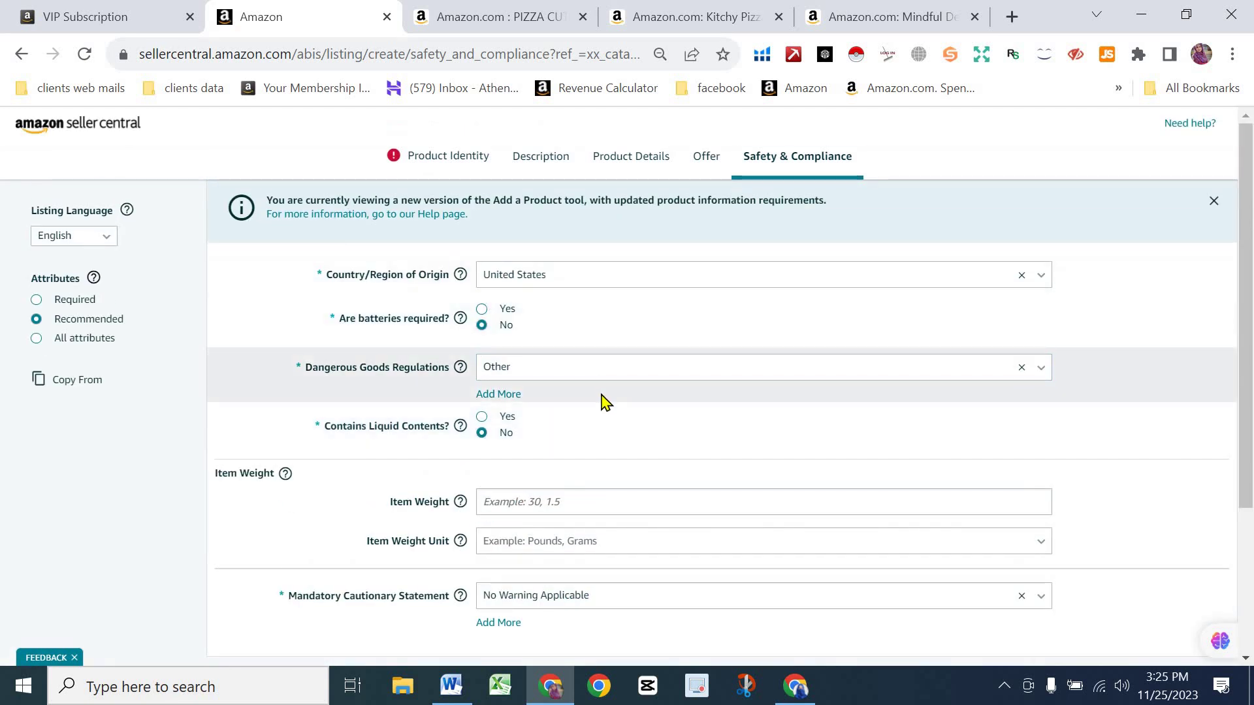